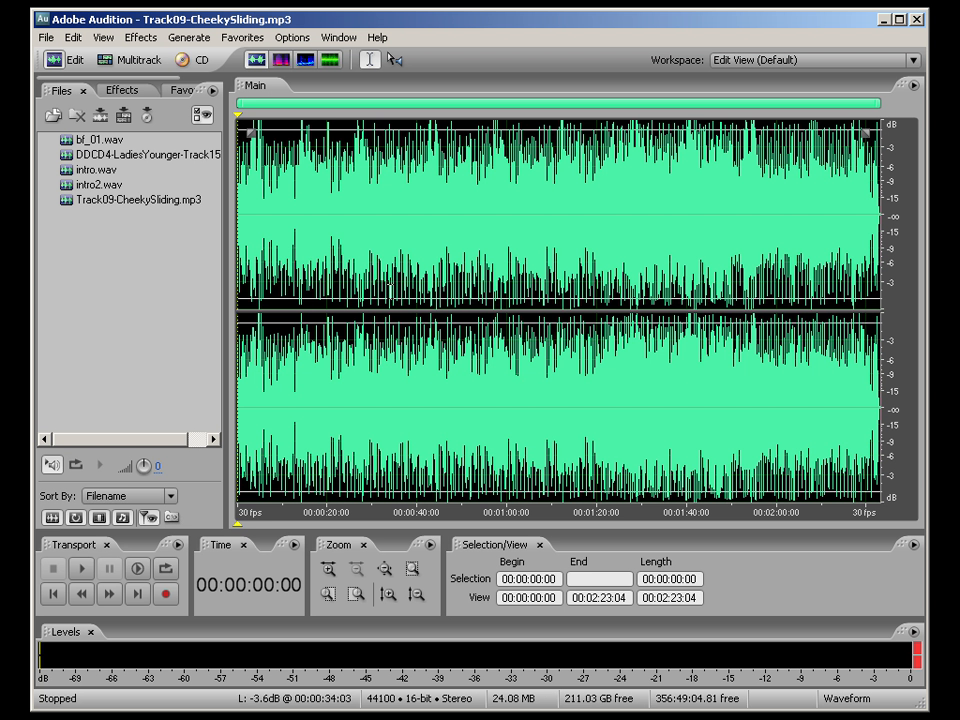
Step: Play the track from its beginning for about 18 seconds, then stop playback
left_click(237, 288)
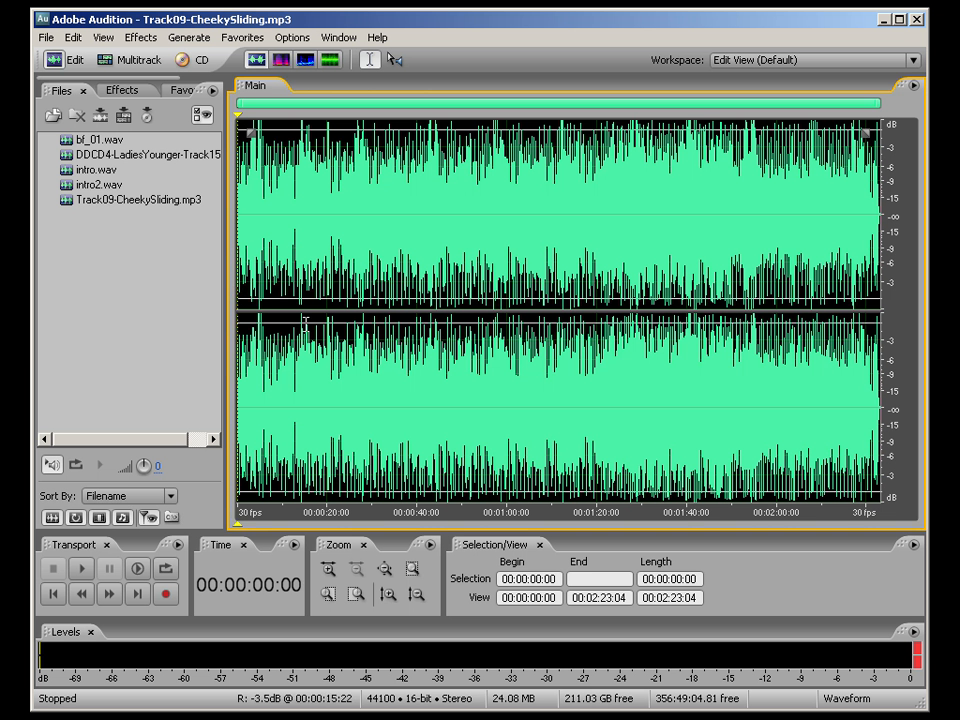
key("space")
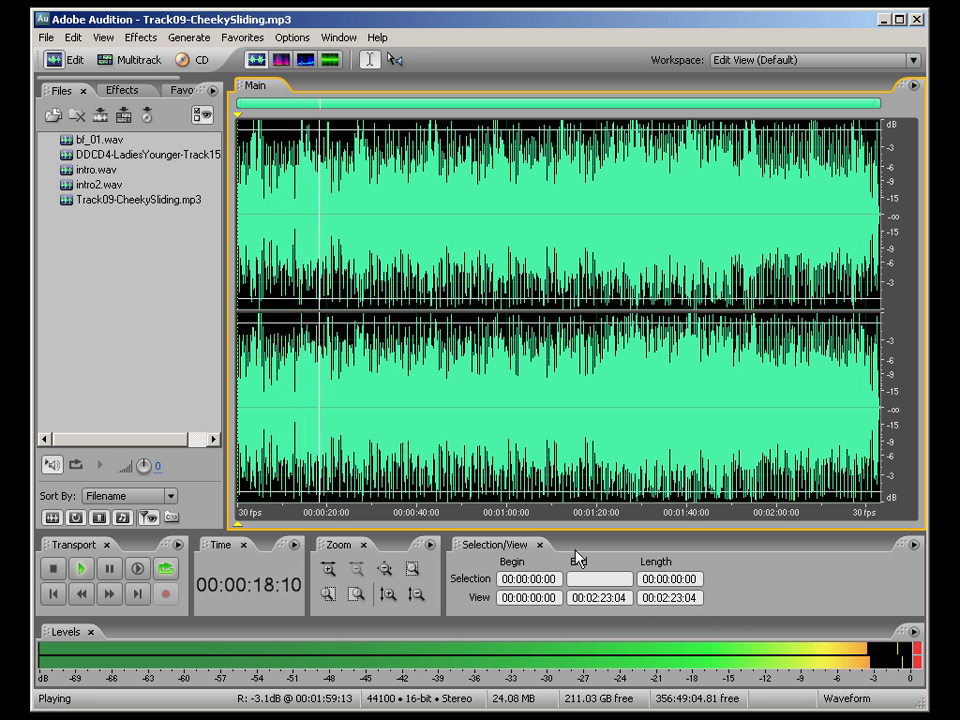
key("space")
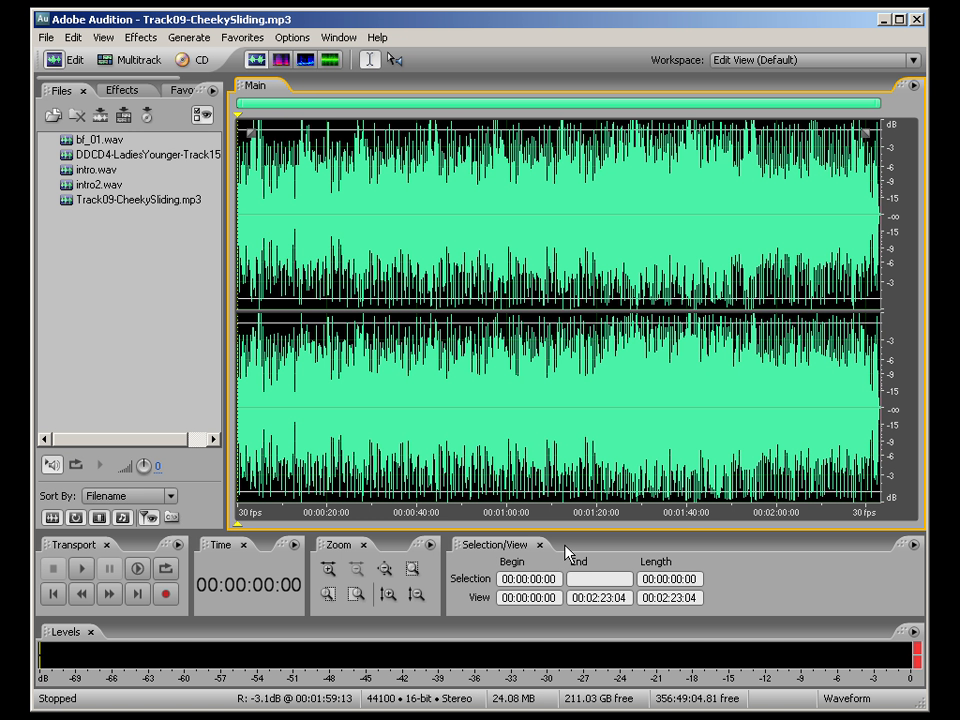
Step: Zoom the waveform in on the section from 00:00:04:17 to 00:00:18:10 and clear the selection
left_click(262, 365)
left_click_drag(259, 365, 320, 370)
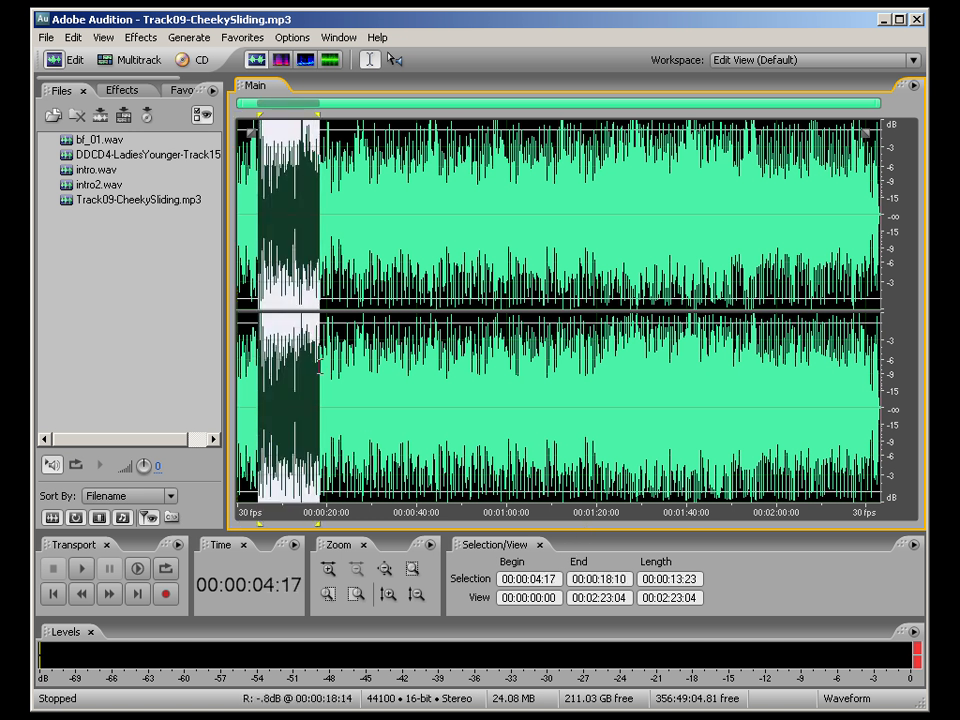
left_click(411, 572)
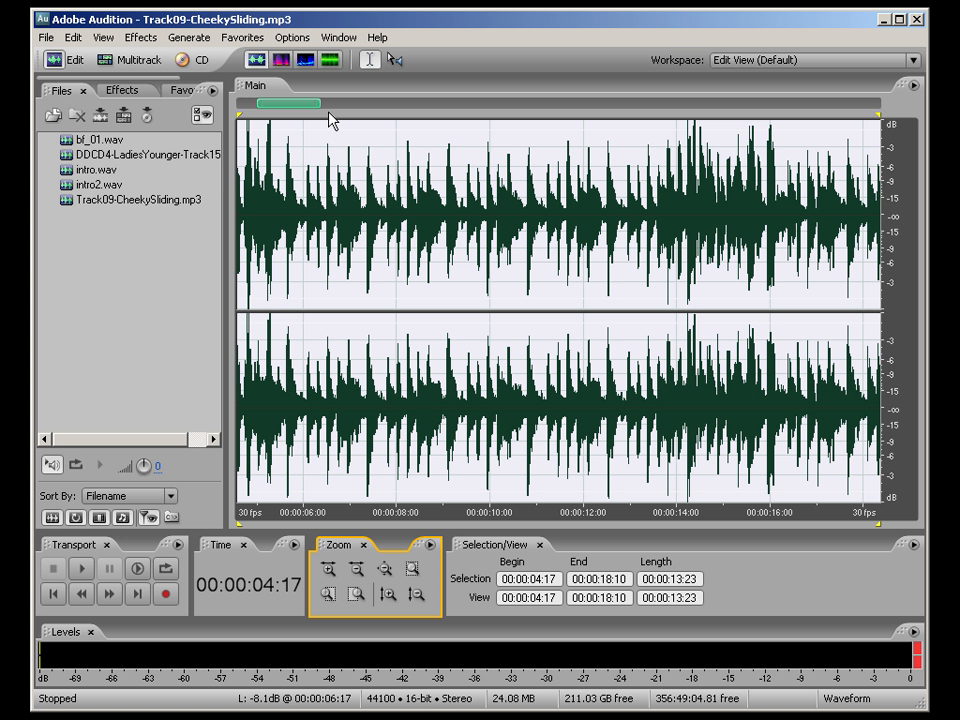
left_click(297, 220)
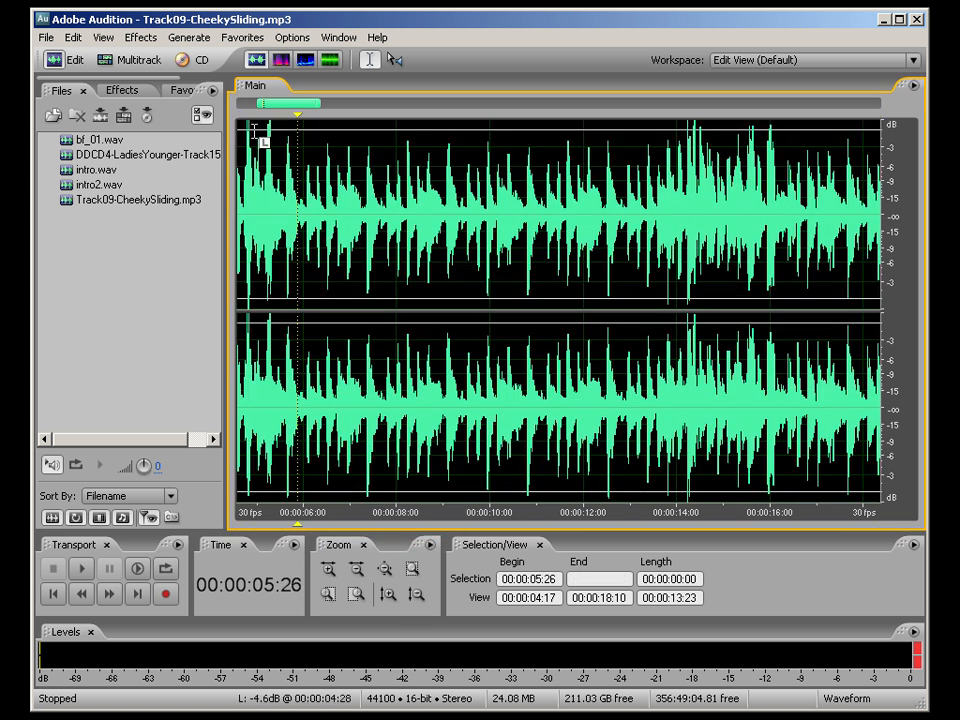
Step: Examine the section in the spectral frequency display, playing it from 00:00:14:00, and return to the waveform display
left_click(283, 60)
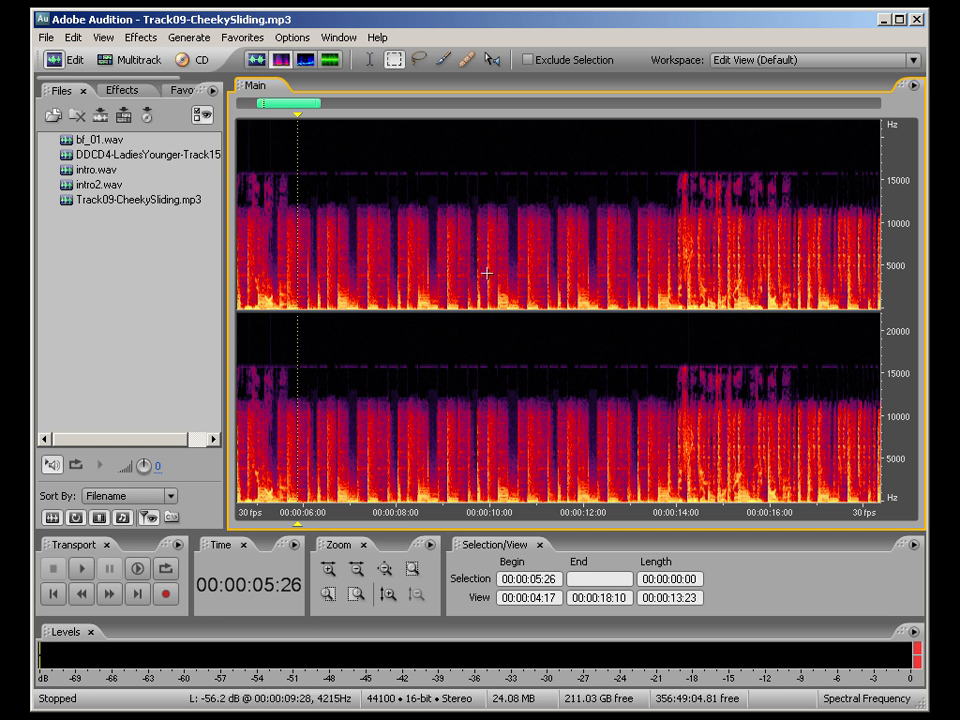
left_click(681, 170)
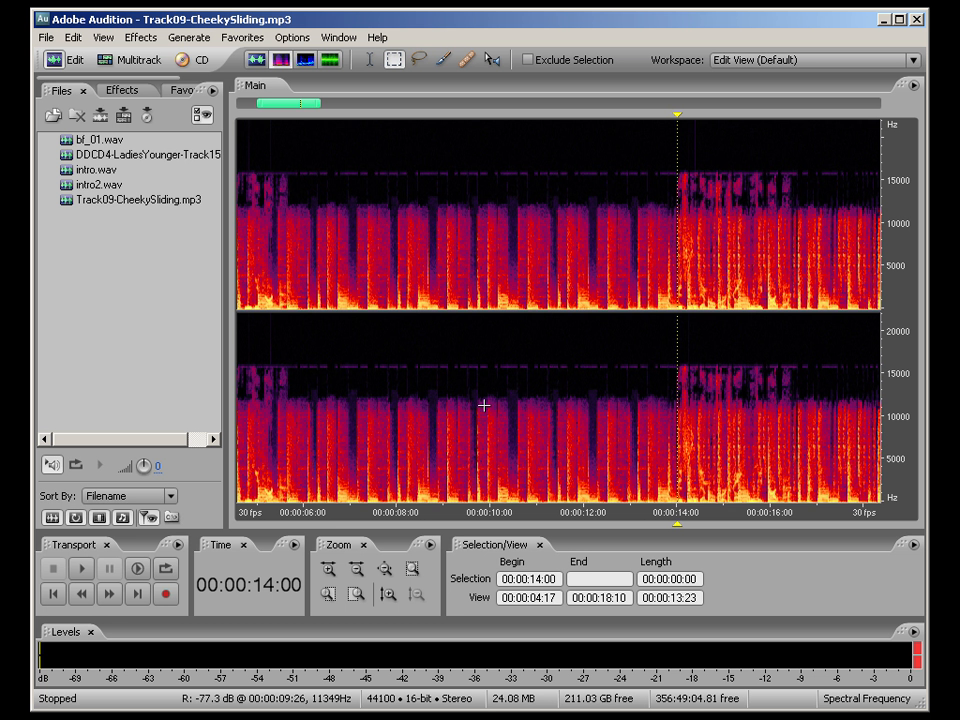
key("space")
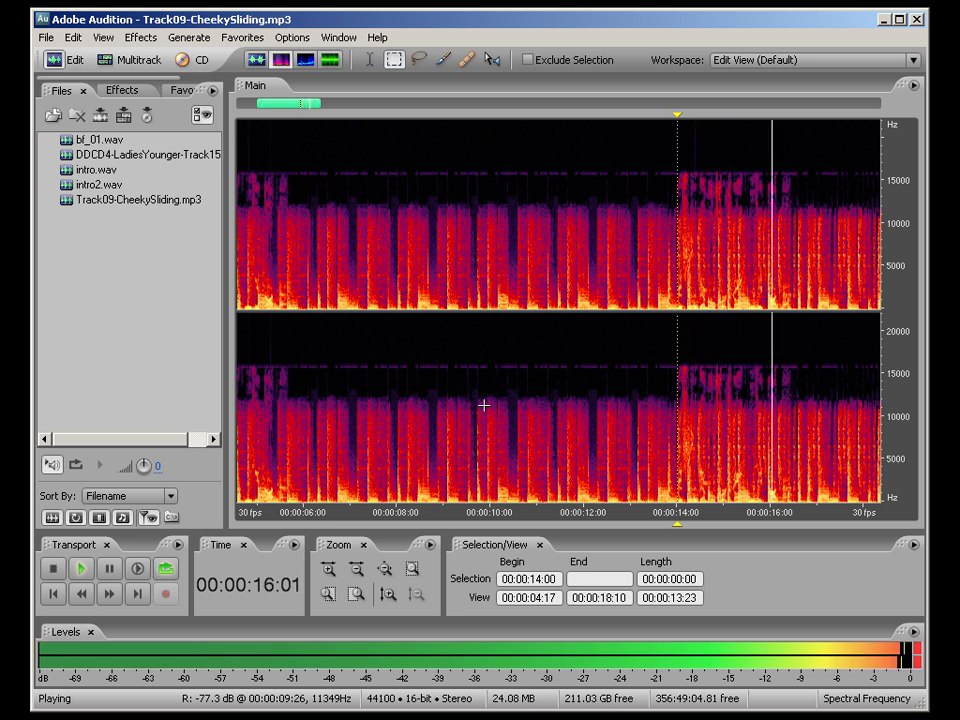
key("space")
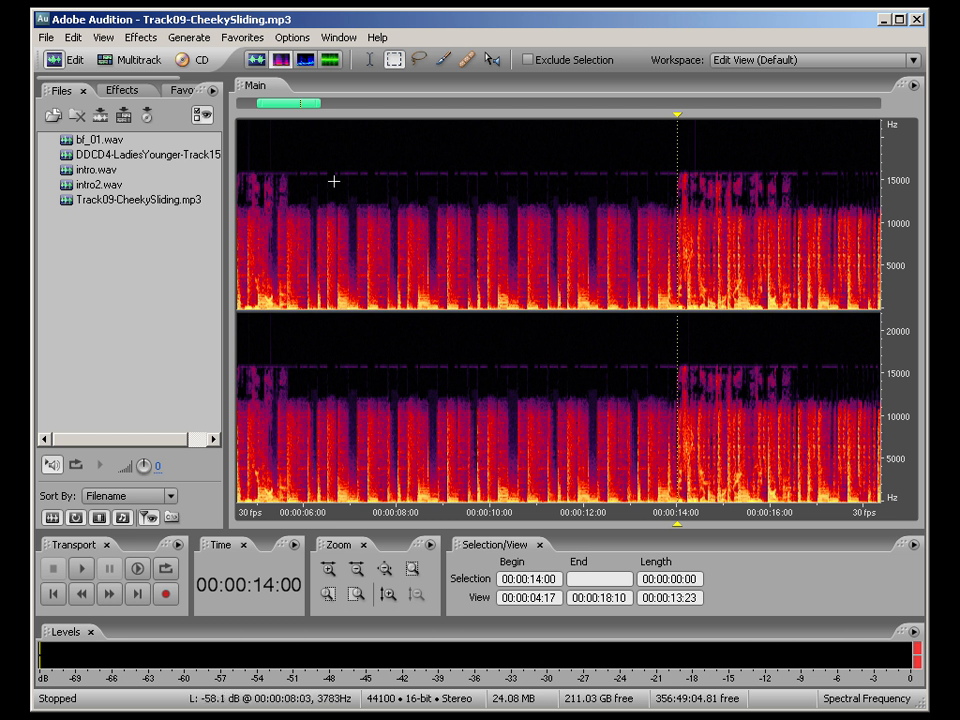
key("shift+d")
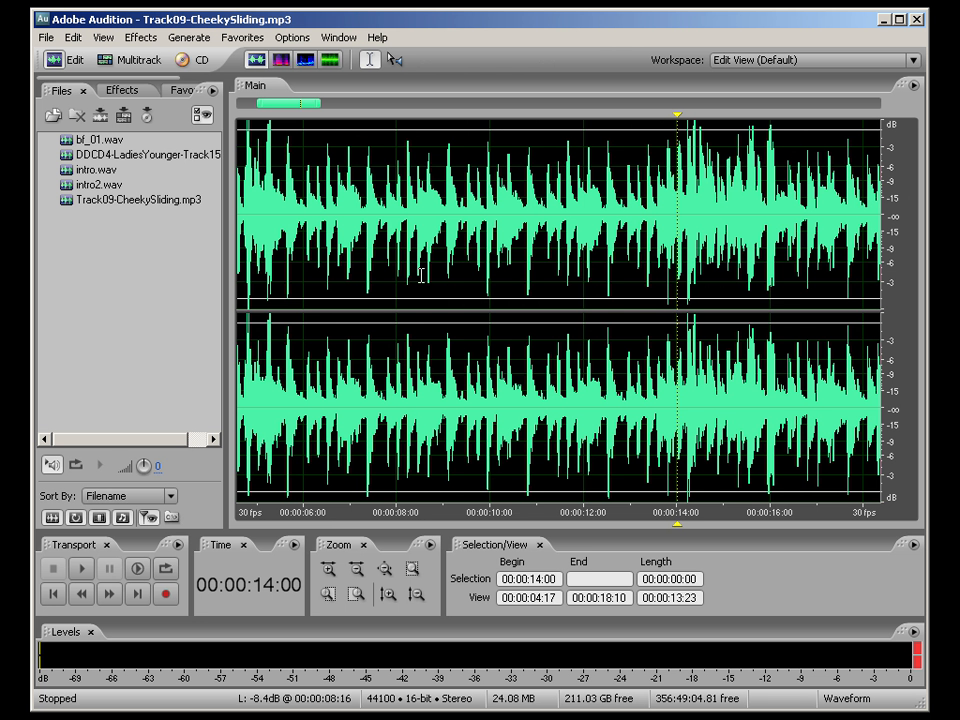
Step: Shift the view slightly earlier and play the passage from 00:00:02:26 twice to listen for a loopable section
mouse_move(306, 103)
left_mouse_down()
mouse_move(272, 101)
mouse_move(302, 100)
left_mouse_up()
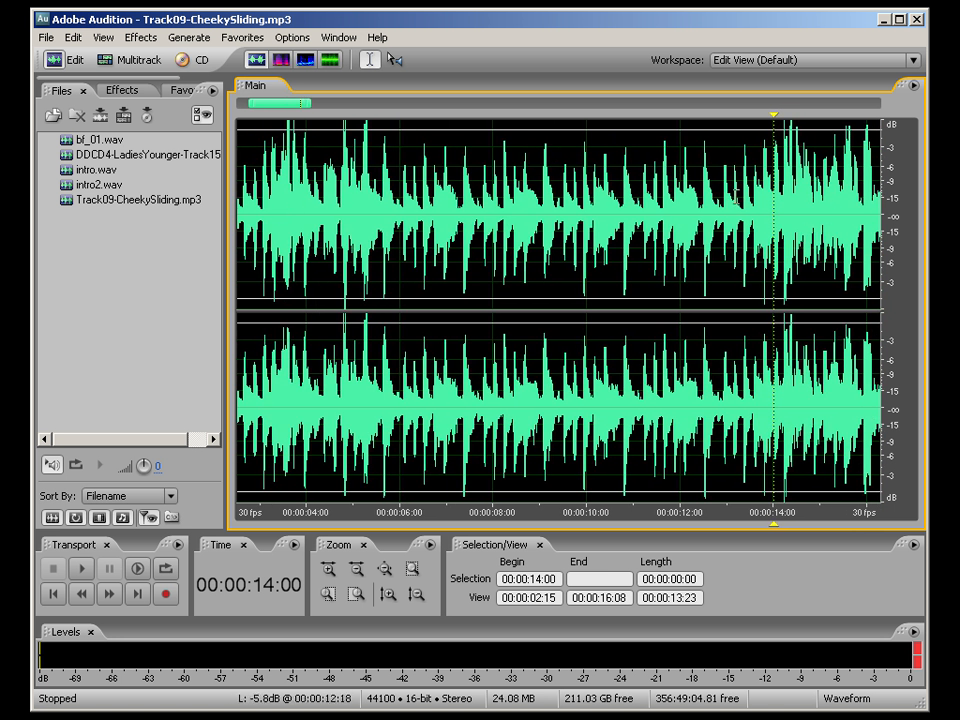
left_click(255, 230)
key("space")
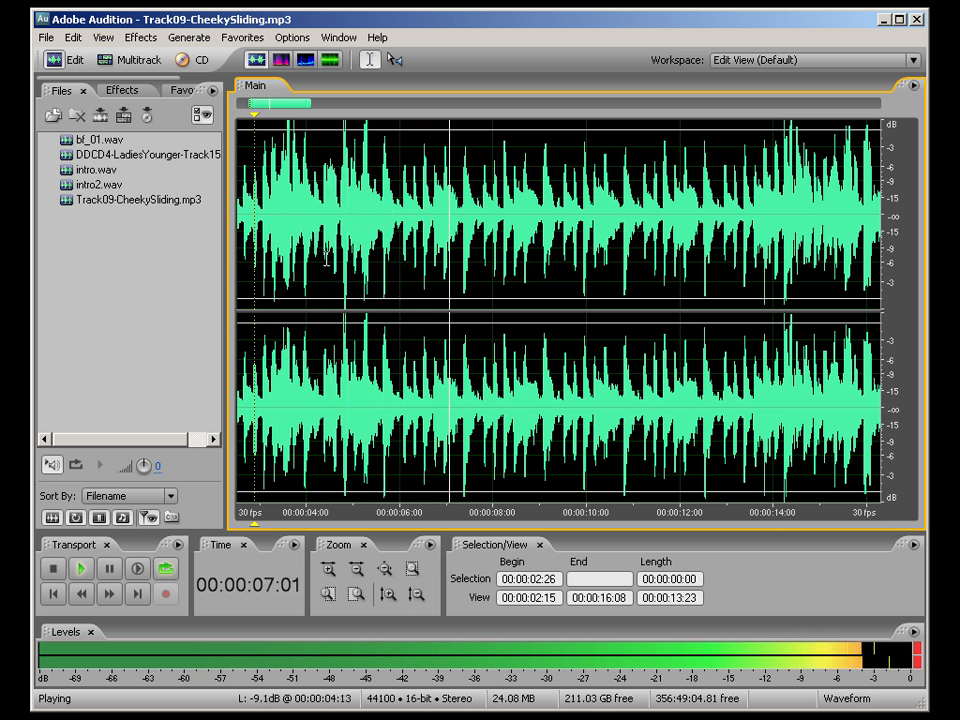
key("space")
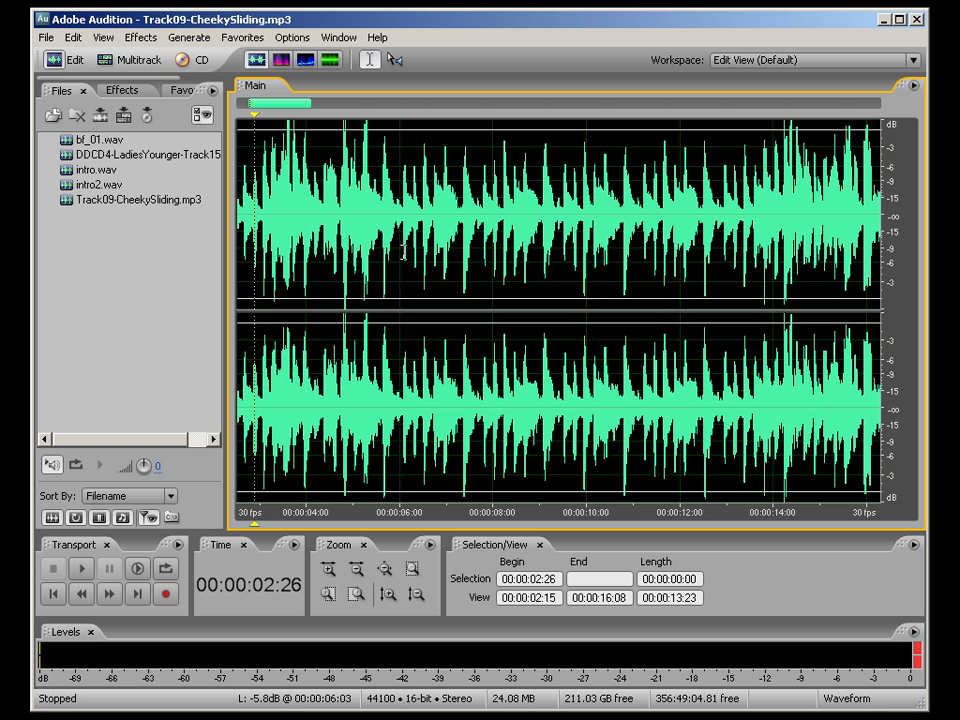
key("space")
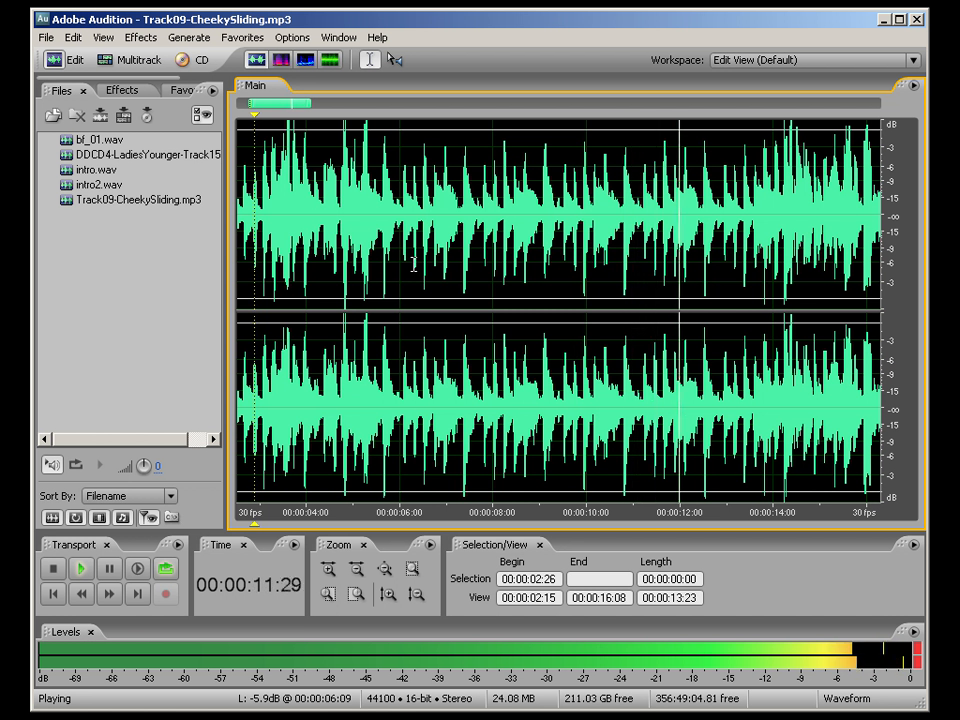
key("space")
Step: Play the track from 00:00:05:17 to listen for the start of the loop
left_click(381, 263)
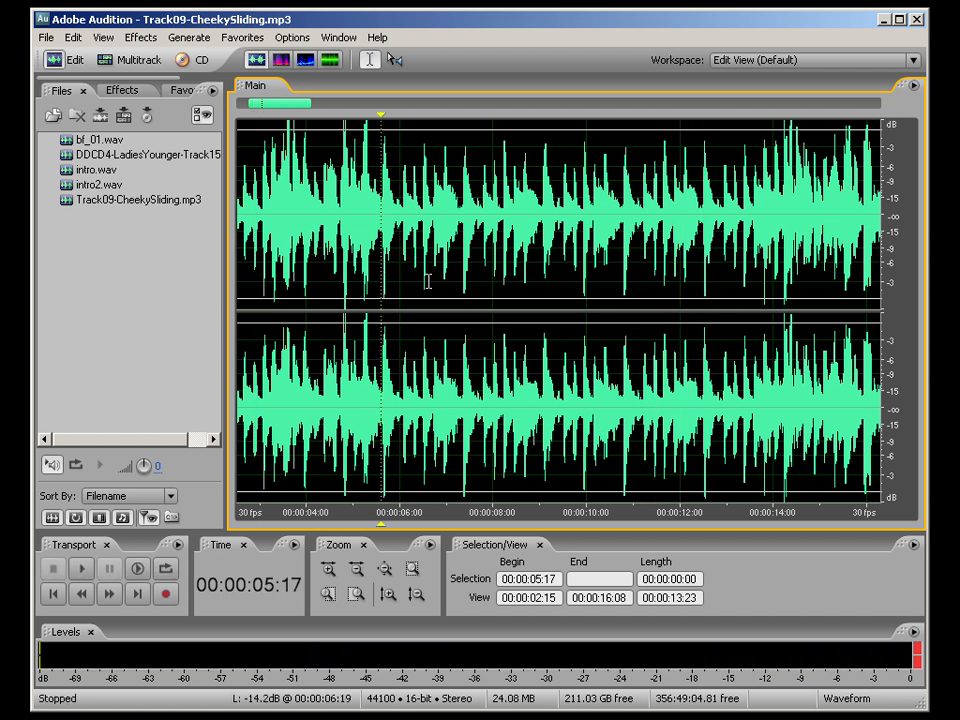
key("space")
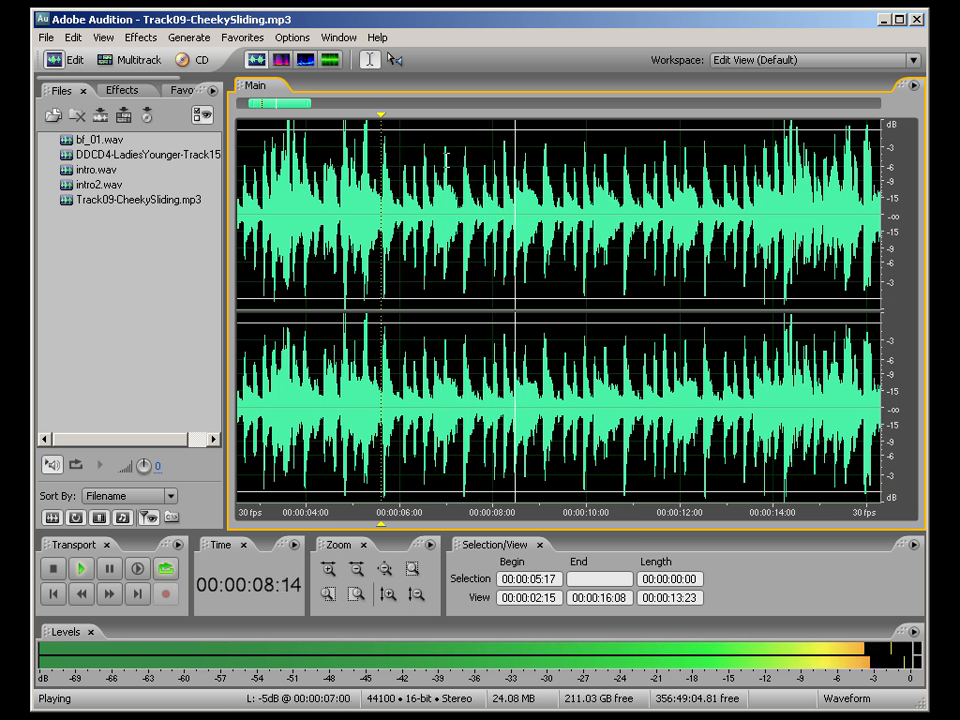
key("space")
Step: Compare the beats near 00:00:06:28 and 00:00:06:13 as possible loop starts, playing briefly from 00:00:06:13
left_click(444, 175)
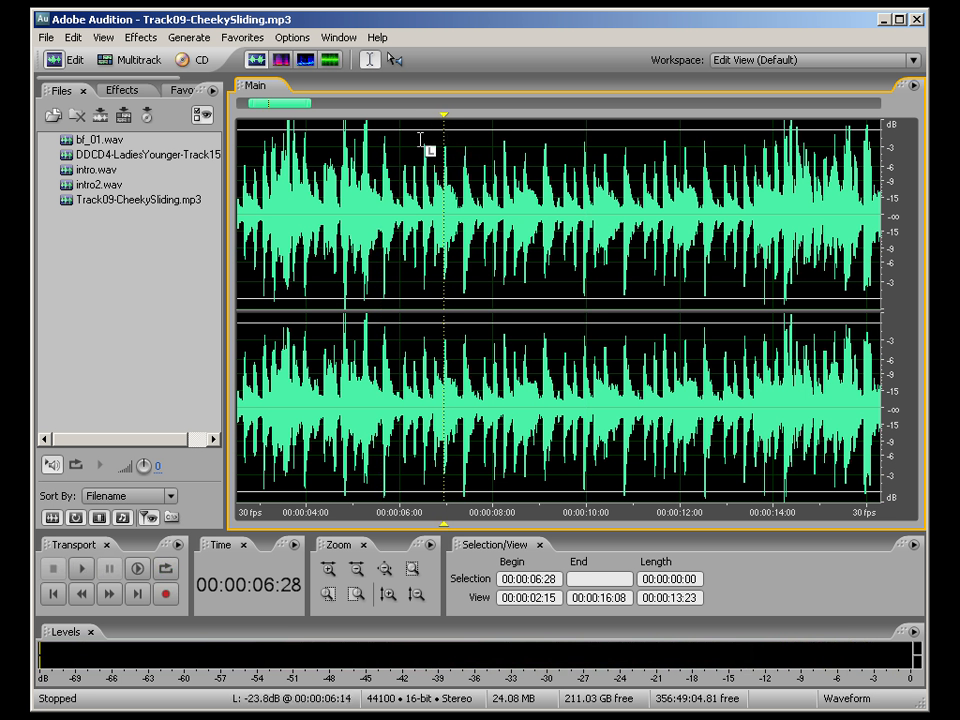
left_click(423, 178)
left_click(441, 177)
left_click(443, 177)
left_click(421, 199)
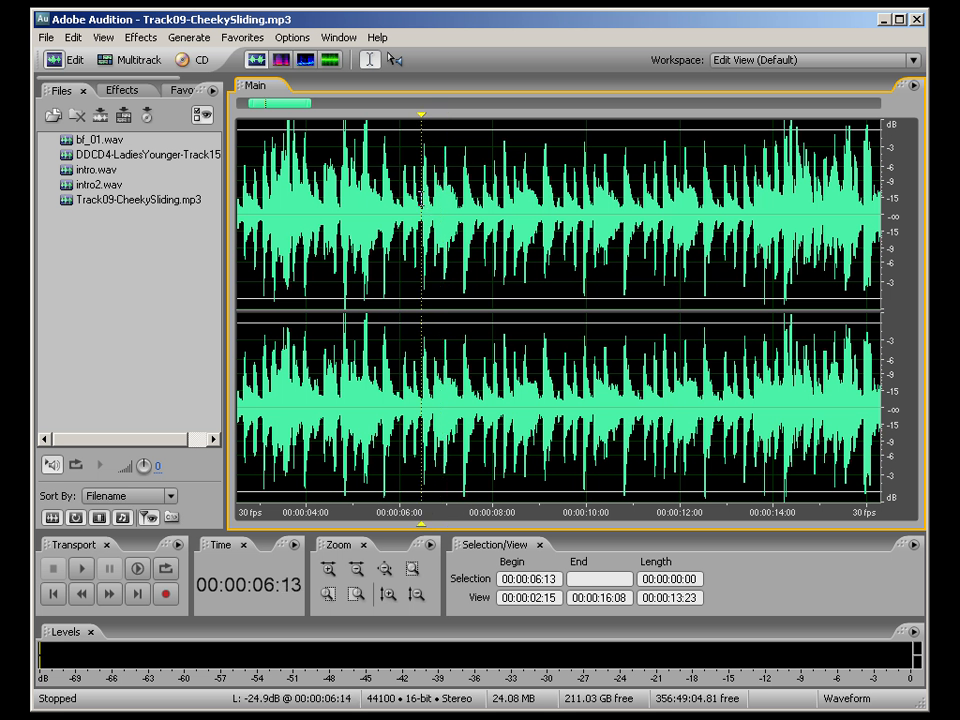
key("space")
key("space")
Step: Place the cursor on the beat at 00:00:06:28 and play from there to check the loop's start
left_click(444, 163)
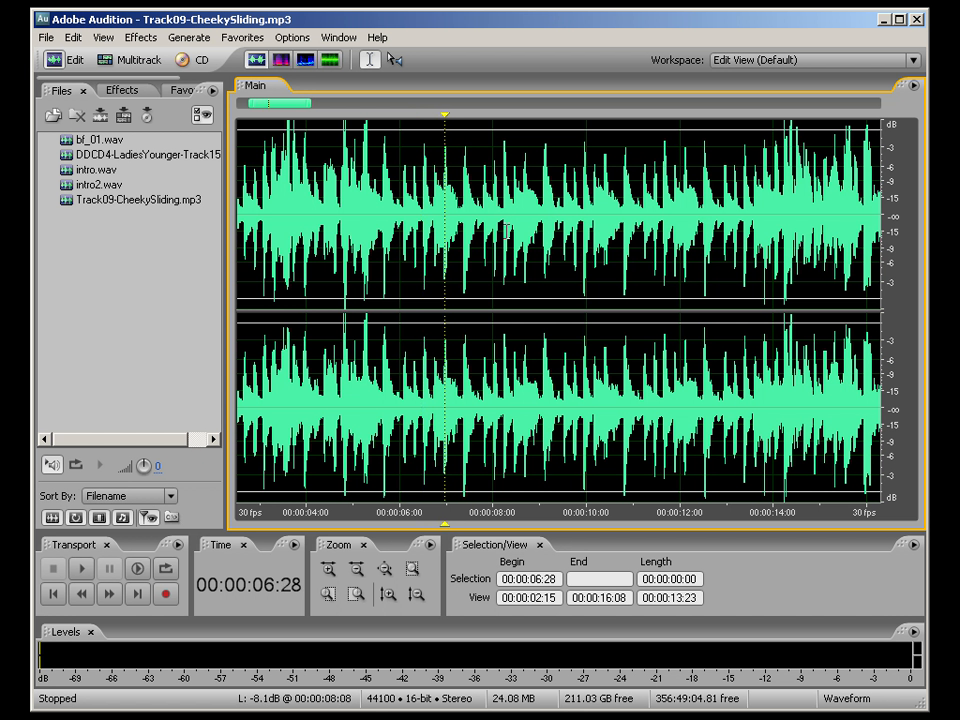
key("space")
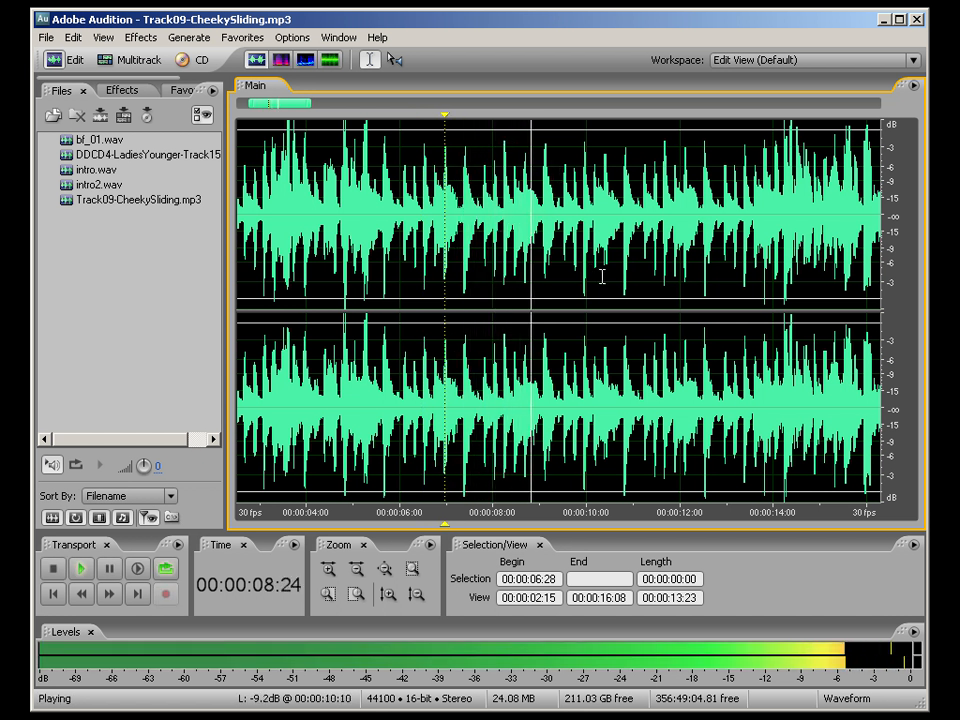
key("space")
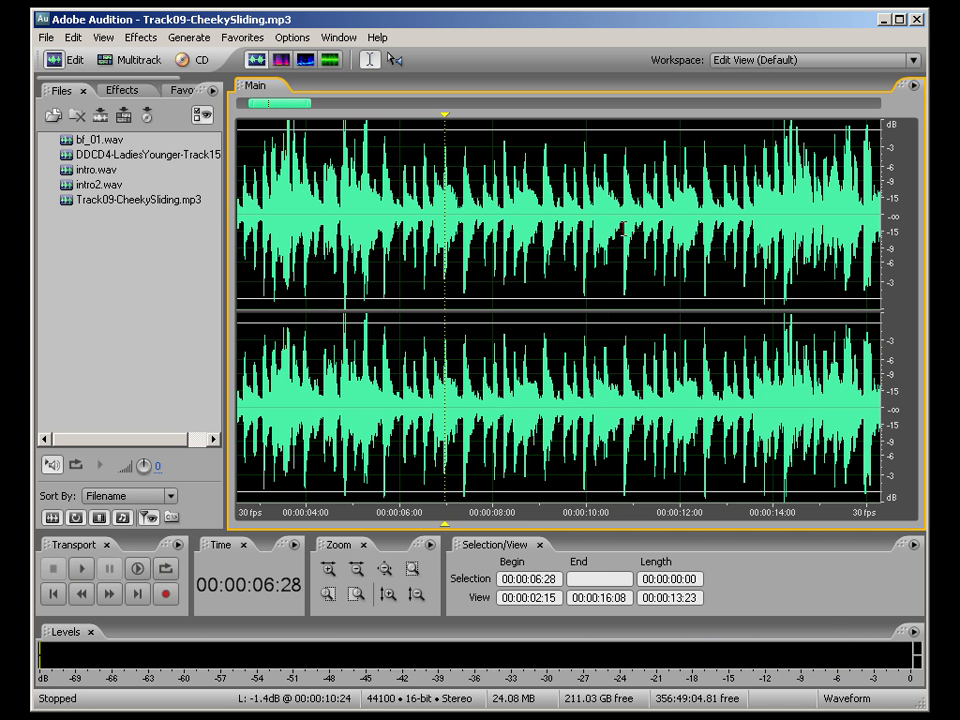
Step: Select the loop from 00:00:06:28 to 00:00:10:11 and play the selection looped to check it
left_click(603, 170, "shift")
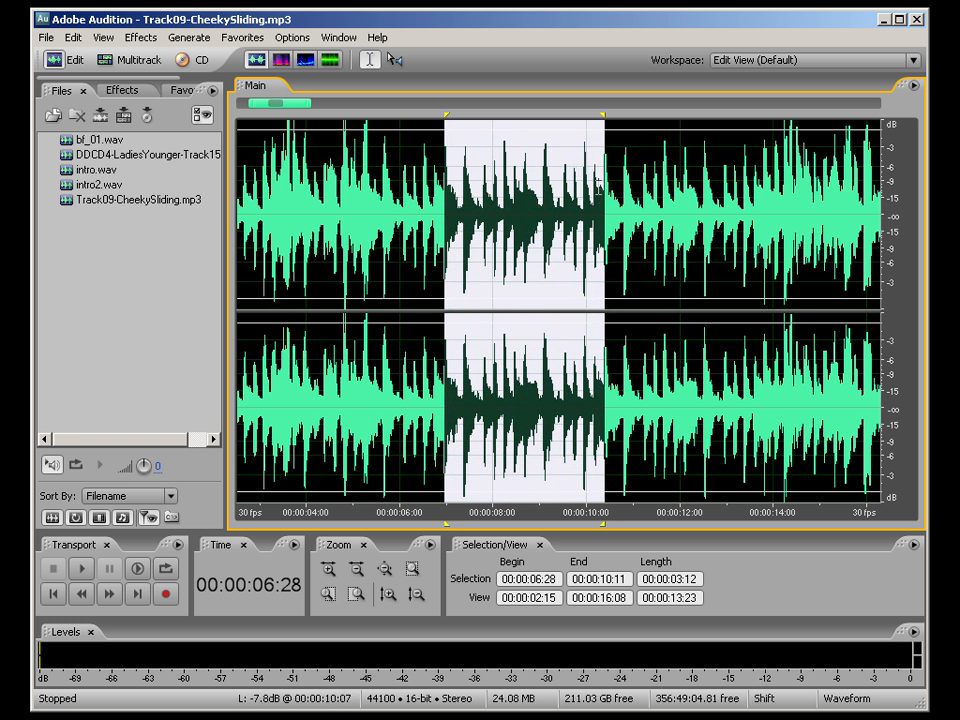
mouse_move(602, 188)
left_mouse_down()
mouse_move(514, 190)
mouse_move(803, 190)
mouse_move(615, 190)
left_mouse_up()
mouse_move(446, 221)
left_mouse_down()
mouse_move(317, 221)
mouse_move(546, 221)
mouse_move(431, 221)
mouse_move(446, 200)
mouse_move(445, 209)
left_mouse_up()
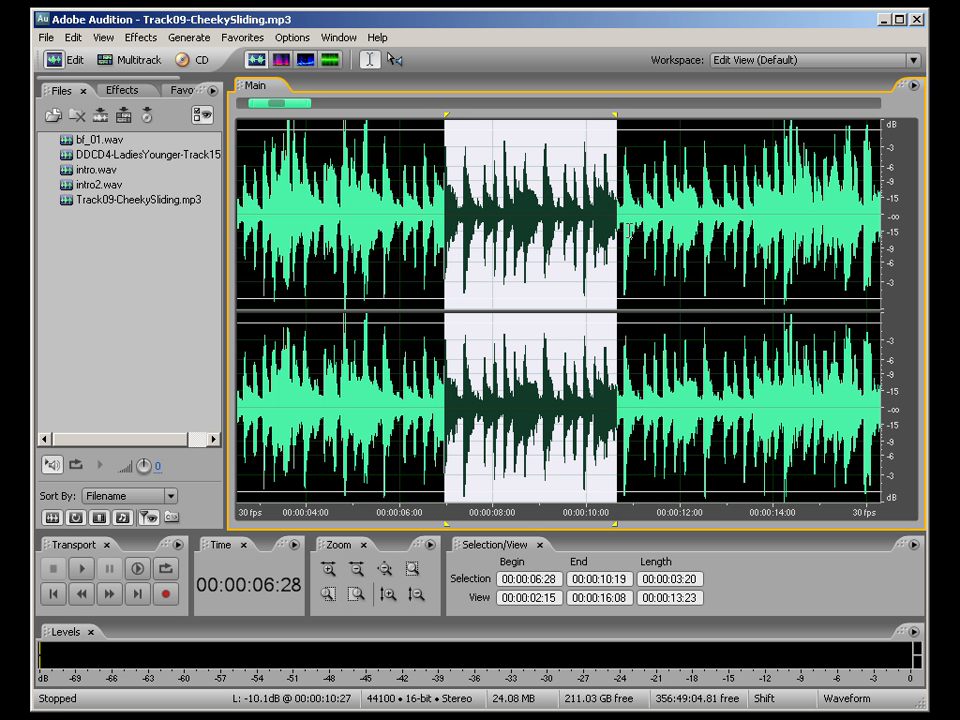
left_click_drag(615, 232, 606, 232)
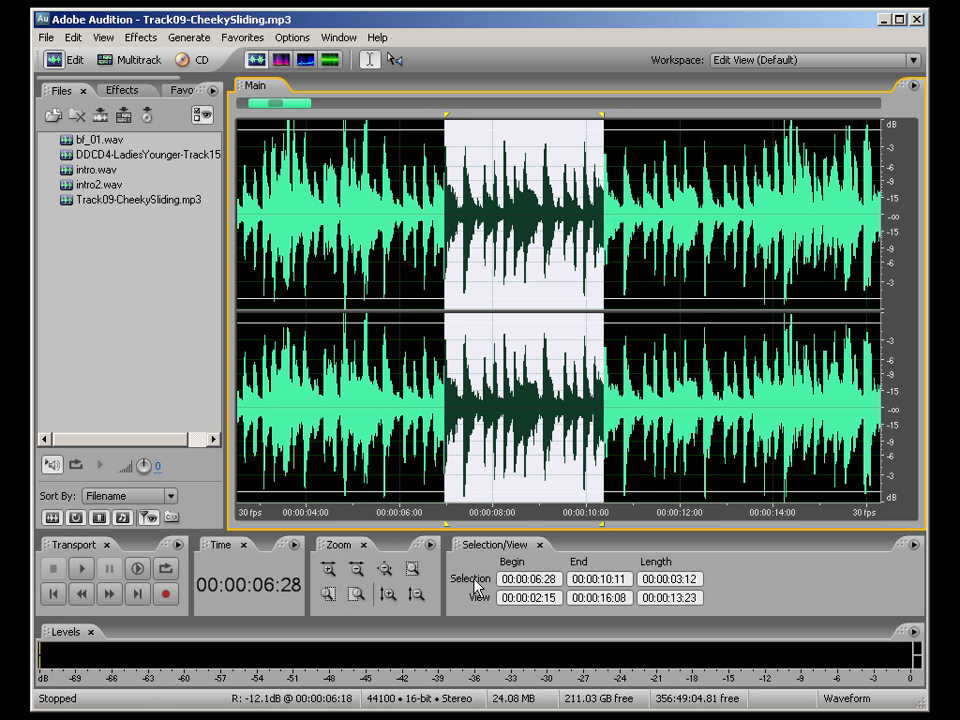
left_click(166, 568)
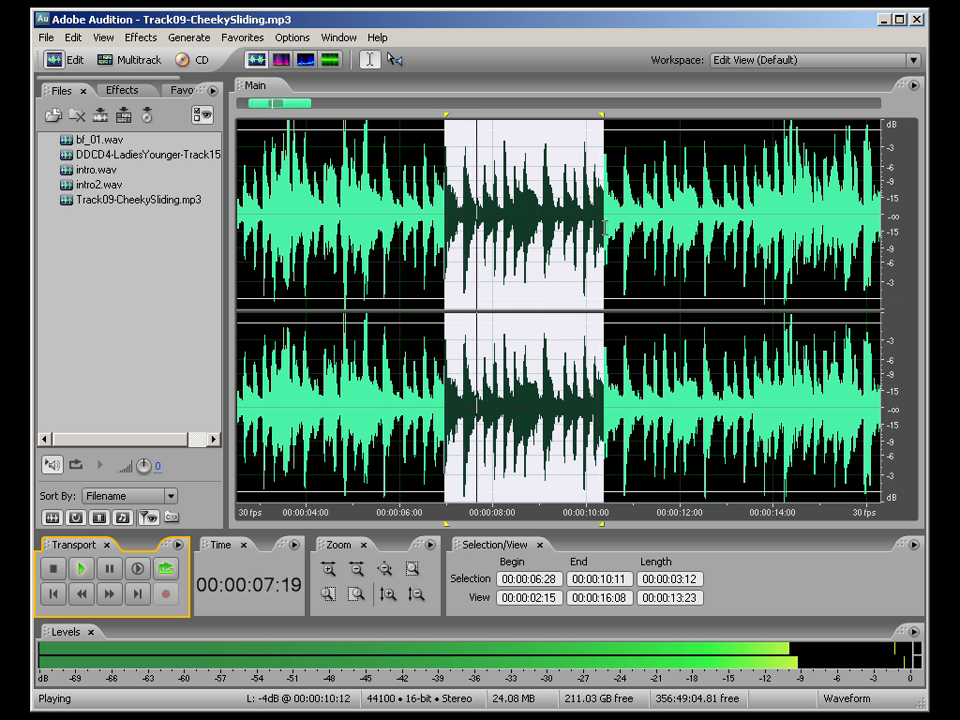
key("space")
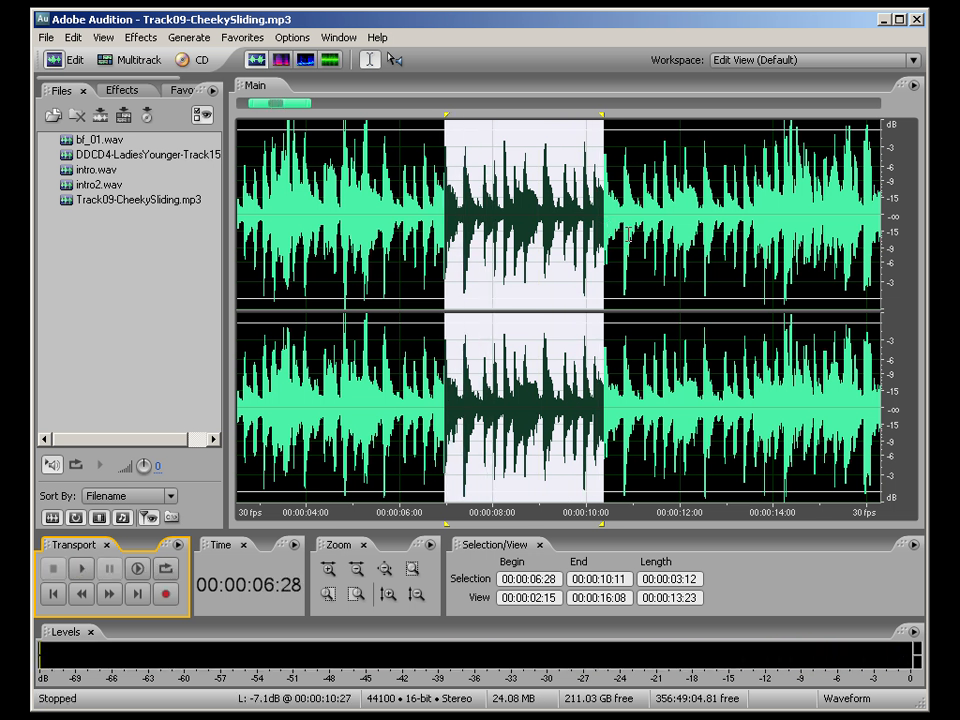
Step: Copy the selected loop and create a new 44100 Hz, 16-bit stereo waveform
key("ctrl+c")
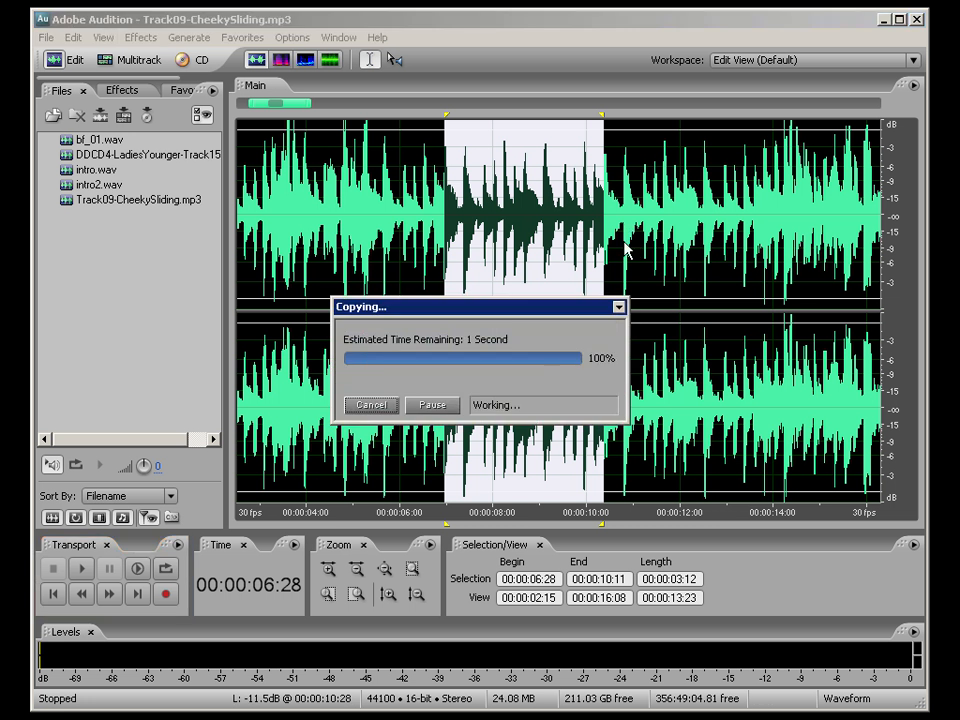
left_click(46, 38)
left_click(66, 56)
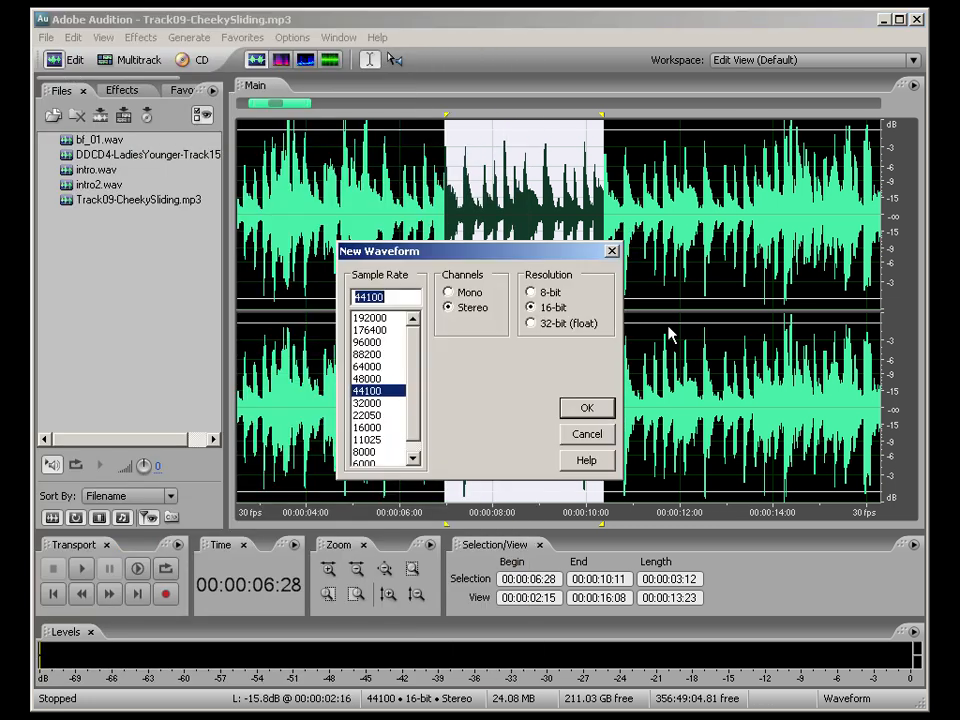
left_click(593, 406)
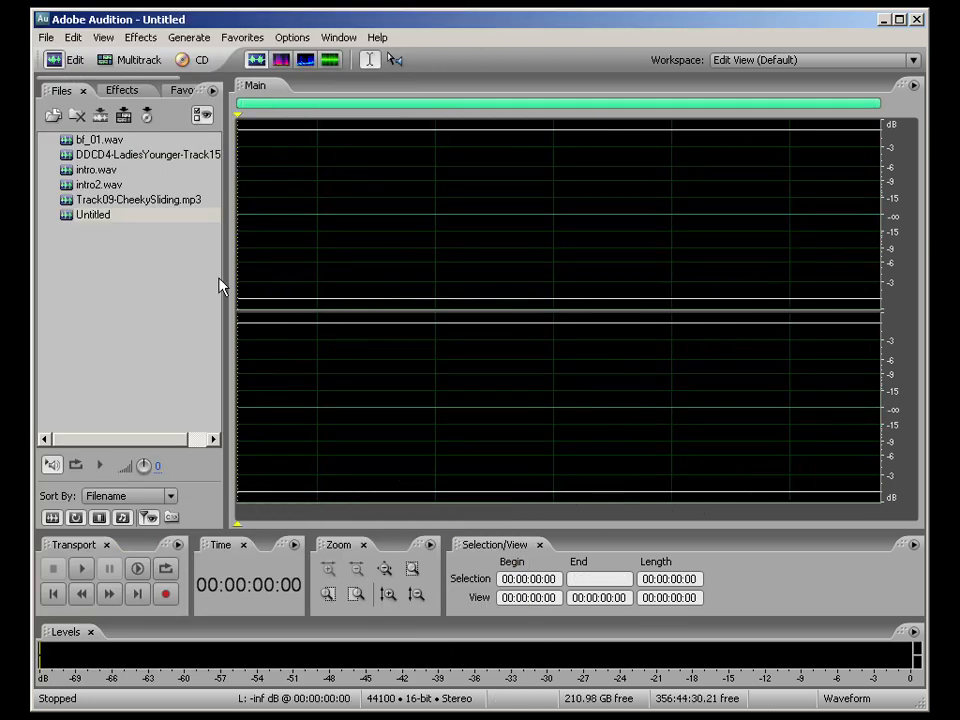
Step: Paste the copied loop into the new waveform twice, the second copy directly after the first
key("ctrl+v")
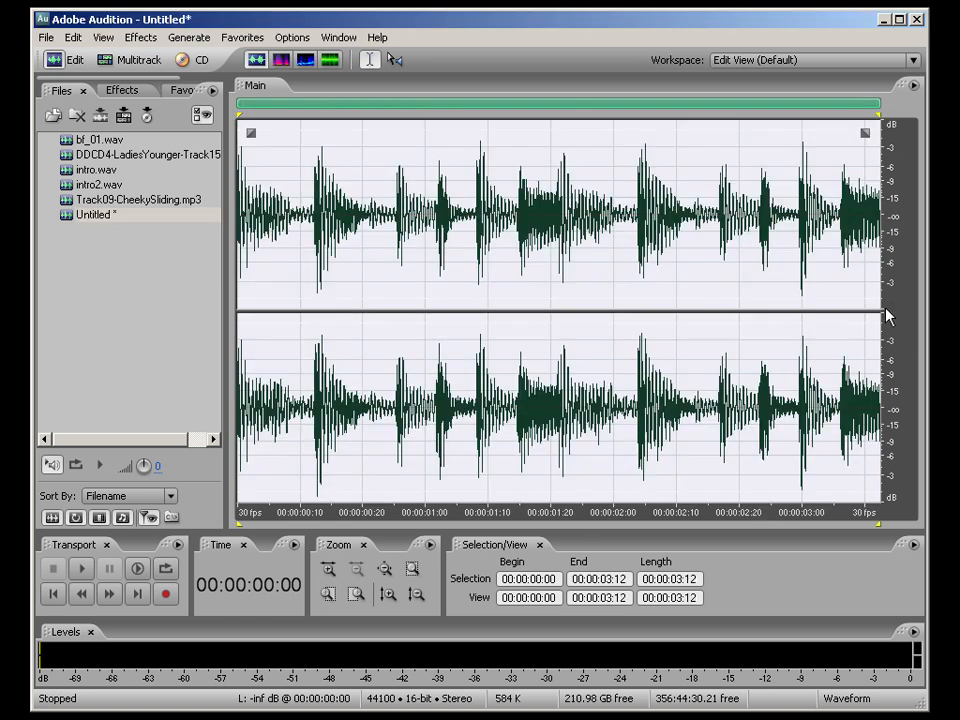
left_click(885, 308)
key("ctrl+v")
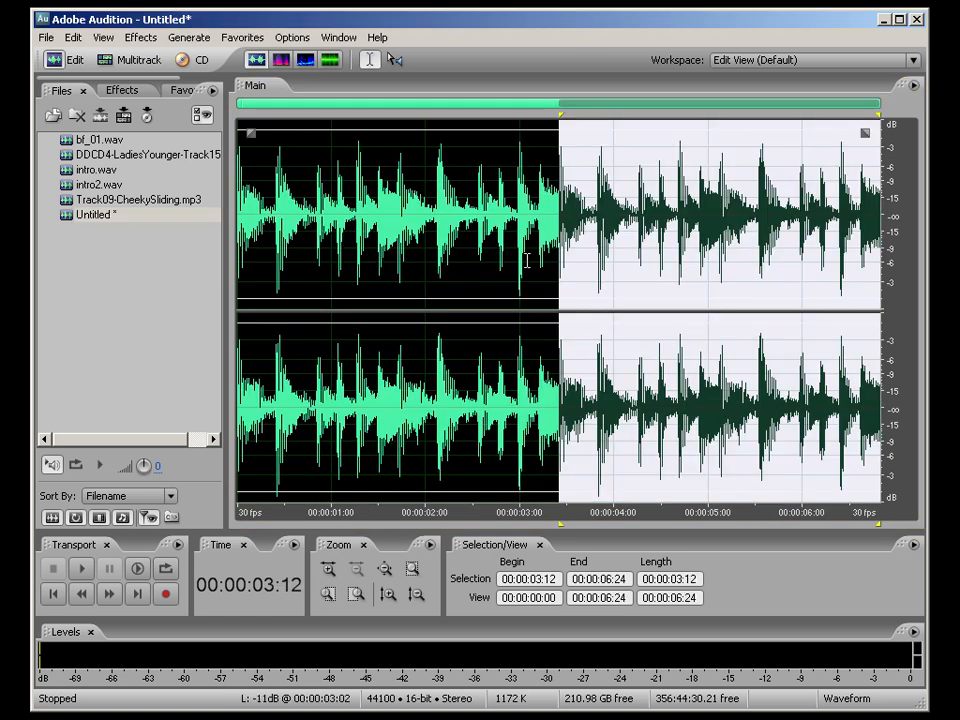
Step: Zoom in on the join between the two copies, from 00:00:03:11 to 00:00:03:14, and place the cursor at 00:00:03:12
left_click_drag(554, 280, 563, 280)
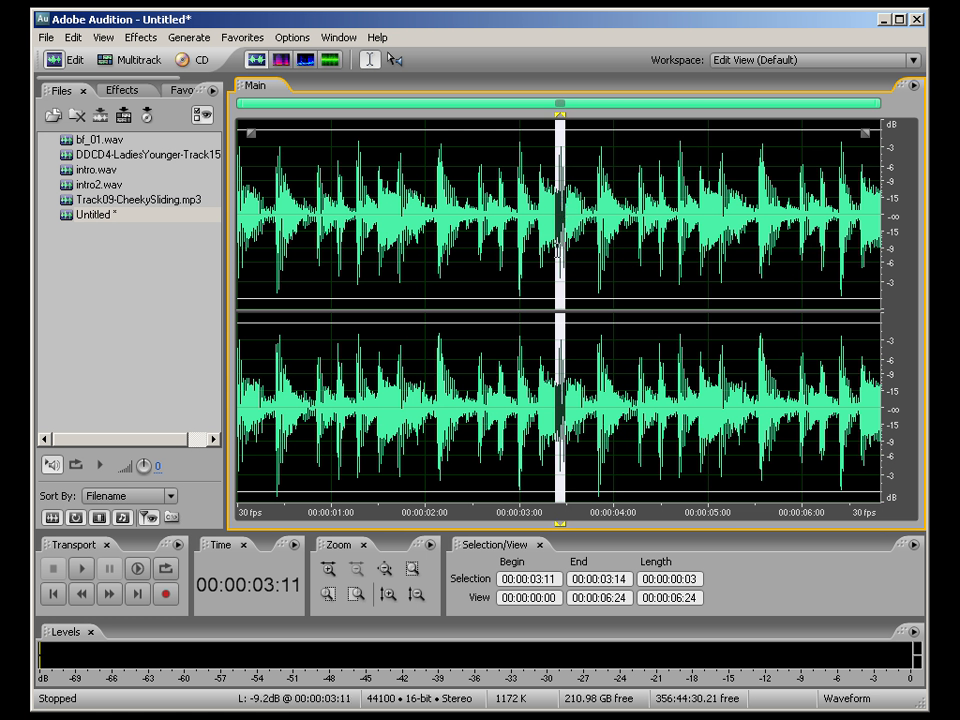
left_click(413, 569)
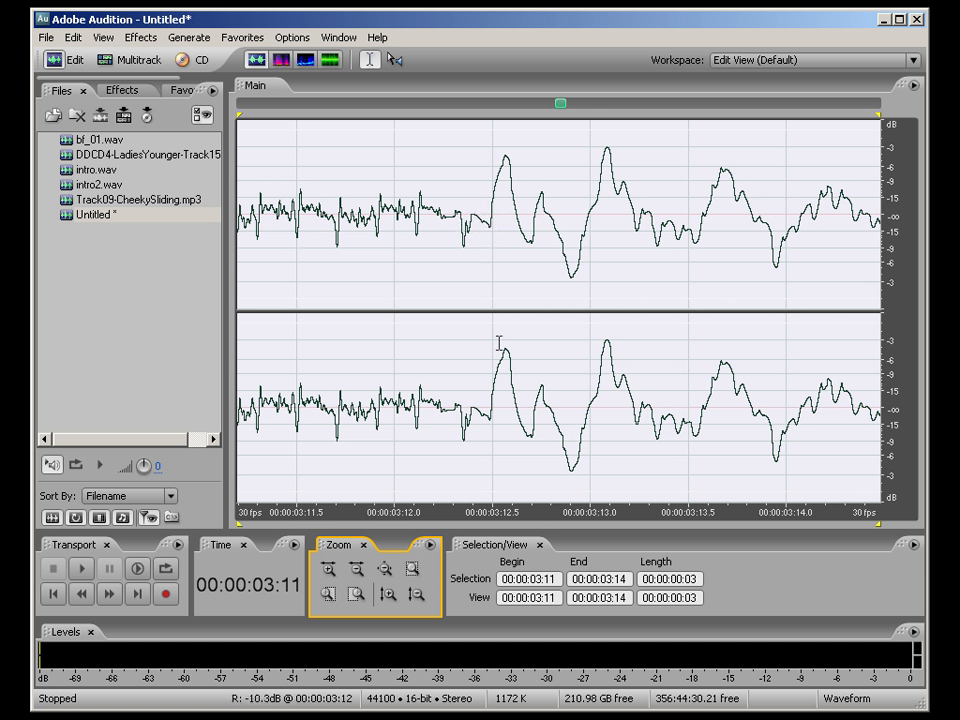
left_click(487, 259)
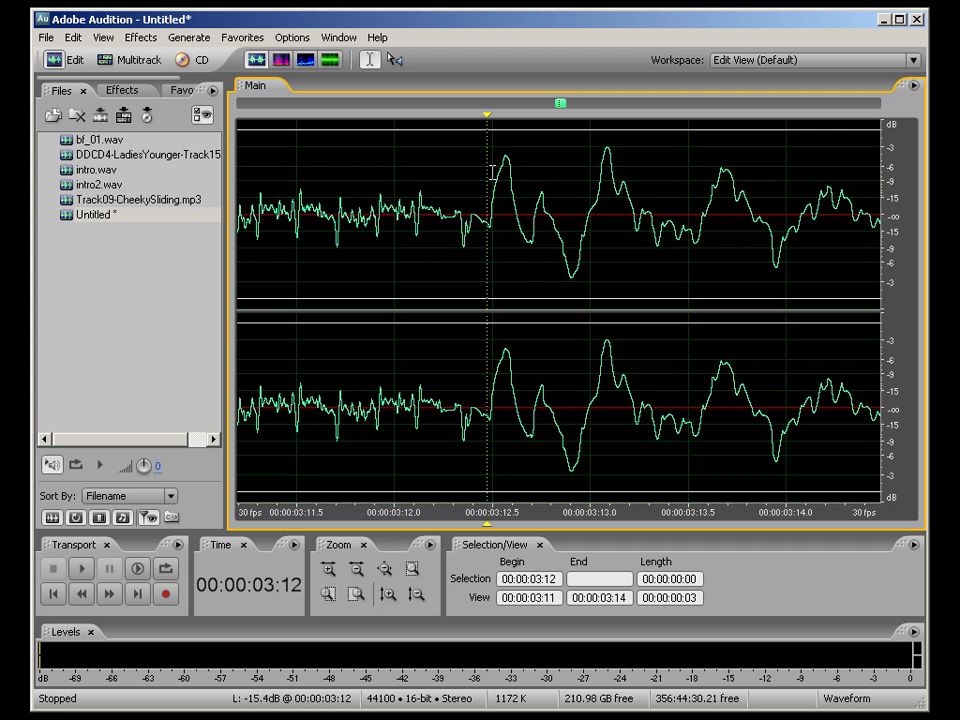
Step: Delete a tiny slice of audio just before the join between the two copies at 00:00:03:12
left_click_drag(473, 215, 490, 233)
left_click(471, 228)
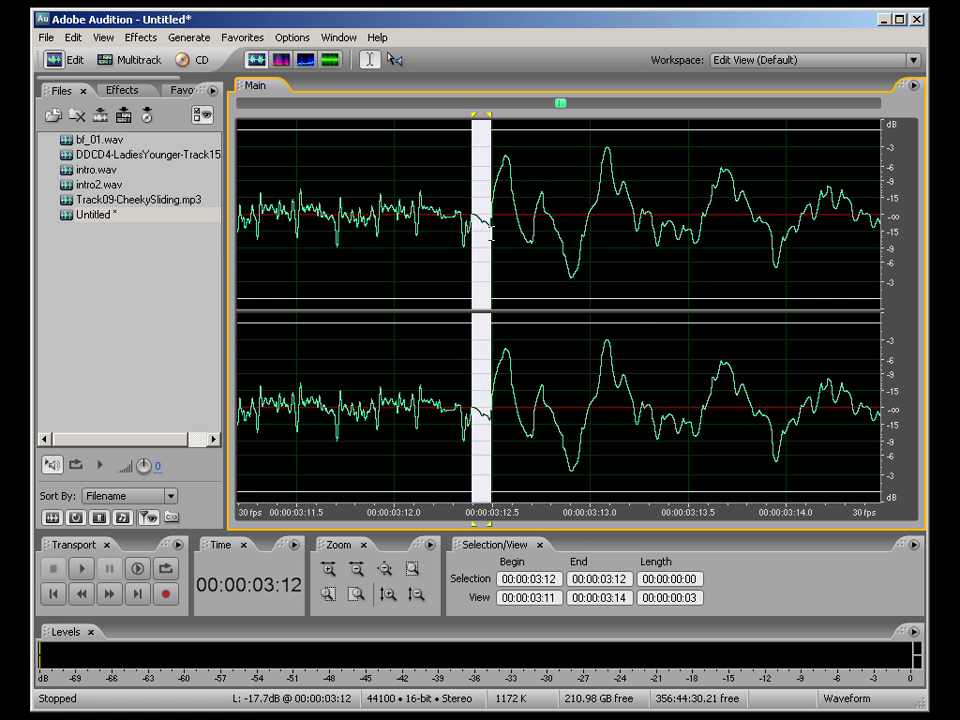
key("Delete")
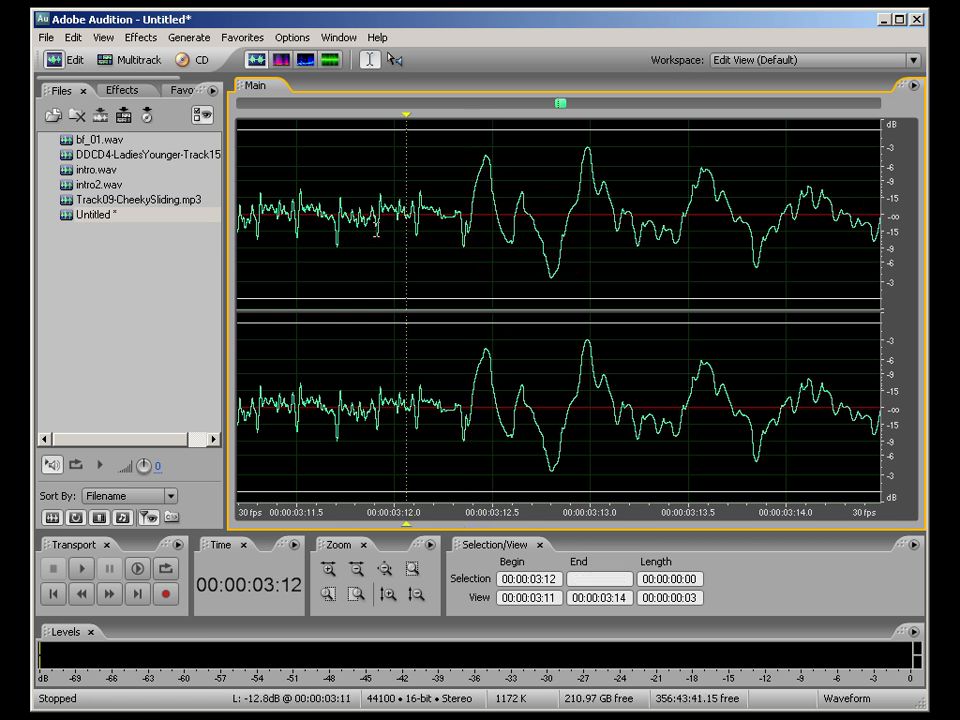
Step: Play the new waveform across the shortened join, starting from 00:00:03:00 and from 00:00:02:22
scroll(376, 236, "down", 5)
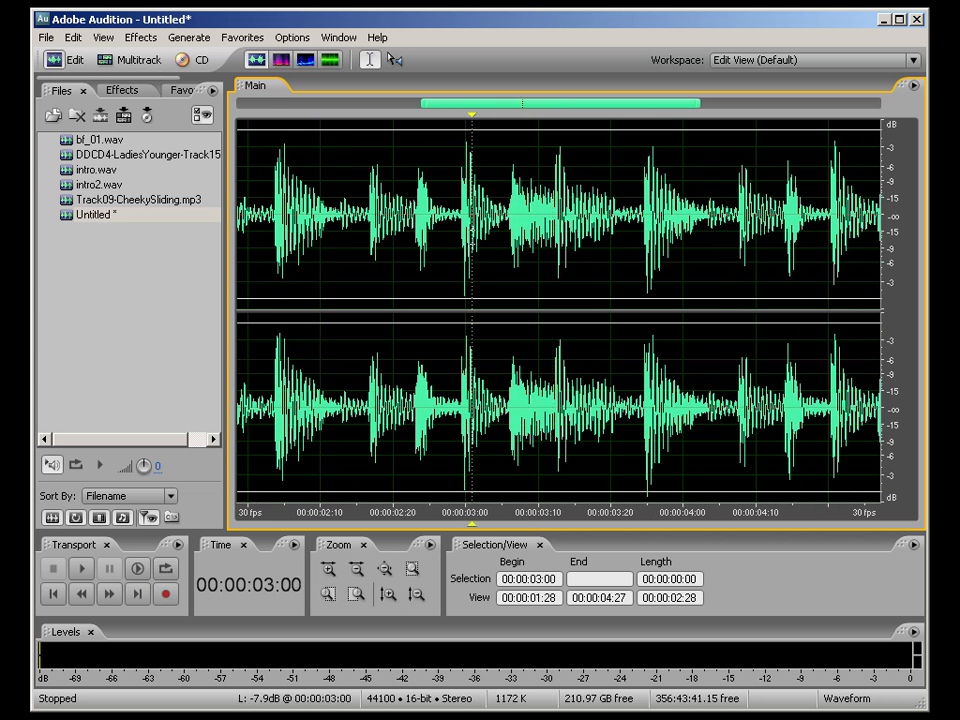
left_click(471, 255)
key("space")
key("space")
left_click(409, 240)
key("space")
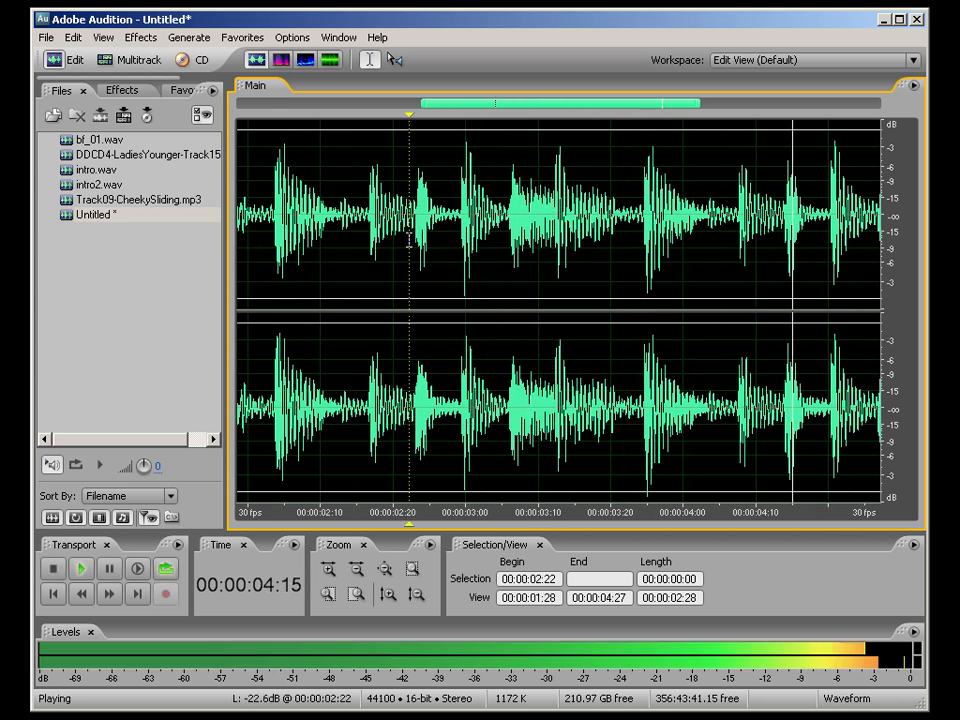
key("space")
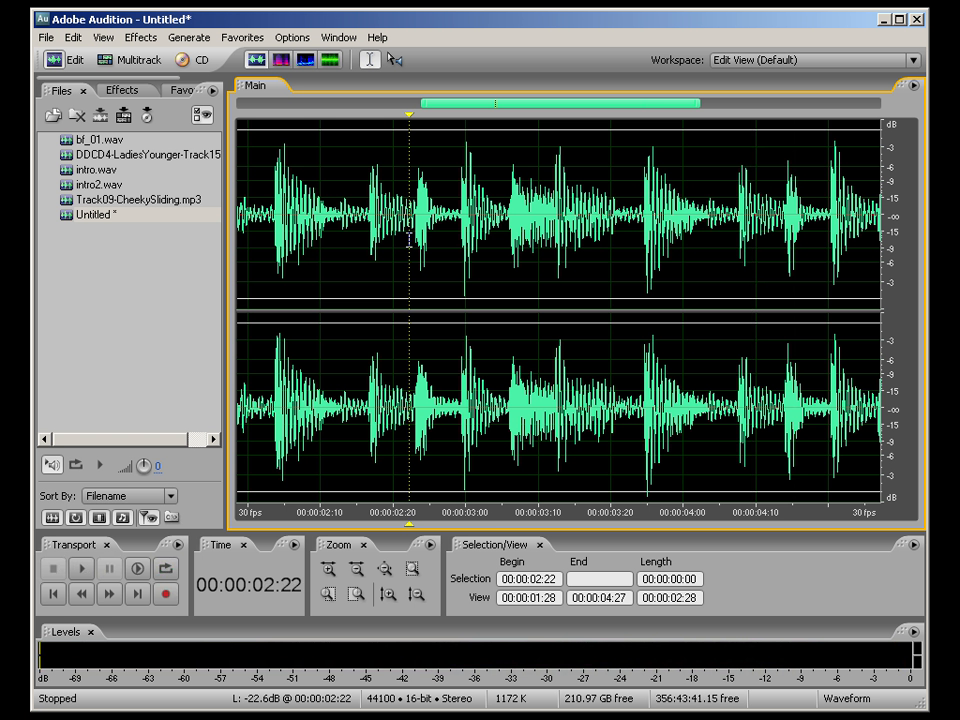
key("space")
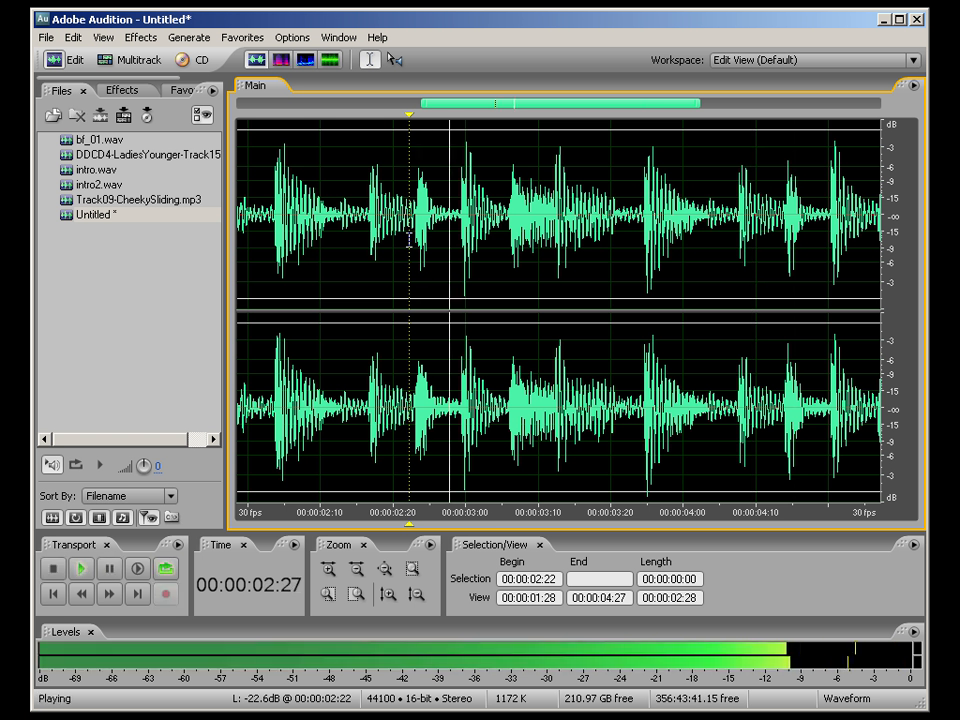
key("space")
Step: Undo the deletion at the join and play the audio from 00:00:02:21
key("ctrl+z")
left_click(406, 240)
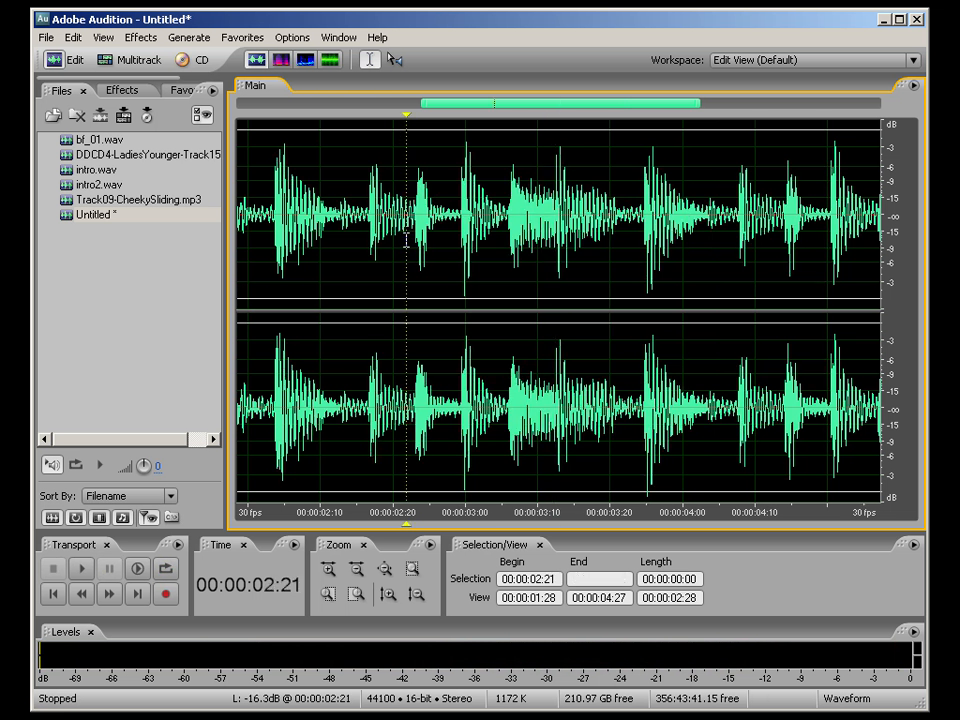
key("space")
key("space")
Step: Undo the second paste and paste the loop again at the end of the first copy
key("ctrl+z")
left_click(404, 240)
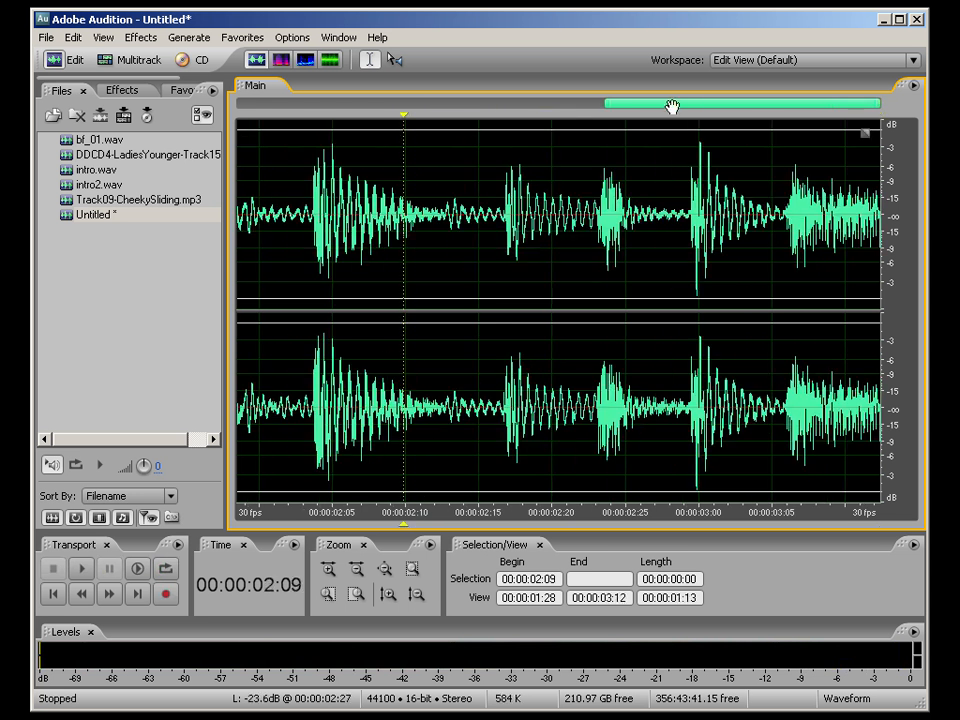
left_click_drag(605, 103, 238, 103)
left_click(881, 242)
key("ctrl+v")
Step: Play the two pasted copies from 00:00:02:13 across the join
left_click(540, 261)
left_click(467, 254)
key("space")
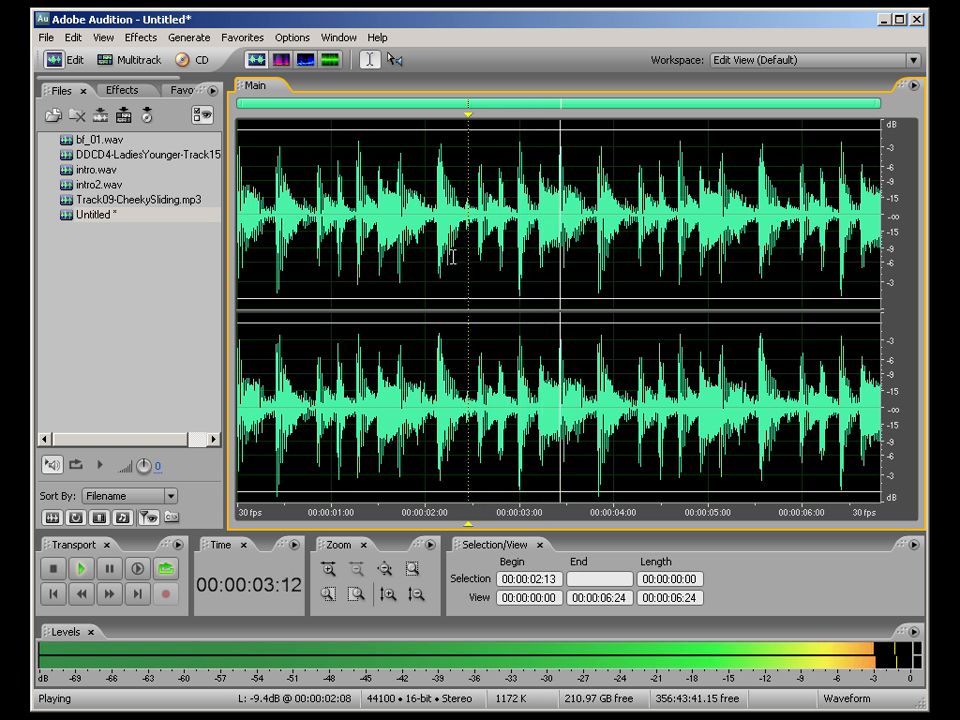
key("space")
mouse_move(547, 245)
left_mouse_down()
mouse_move(566, 245)
mouse_move(536, 245)
left_mouse_up()
left_click(563, 245)
left_click(523, 245)
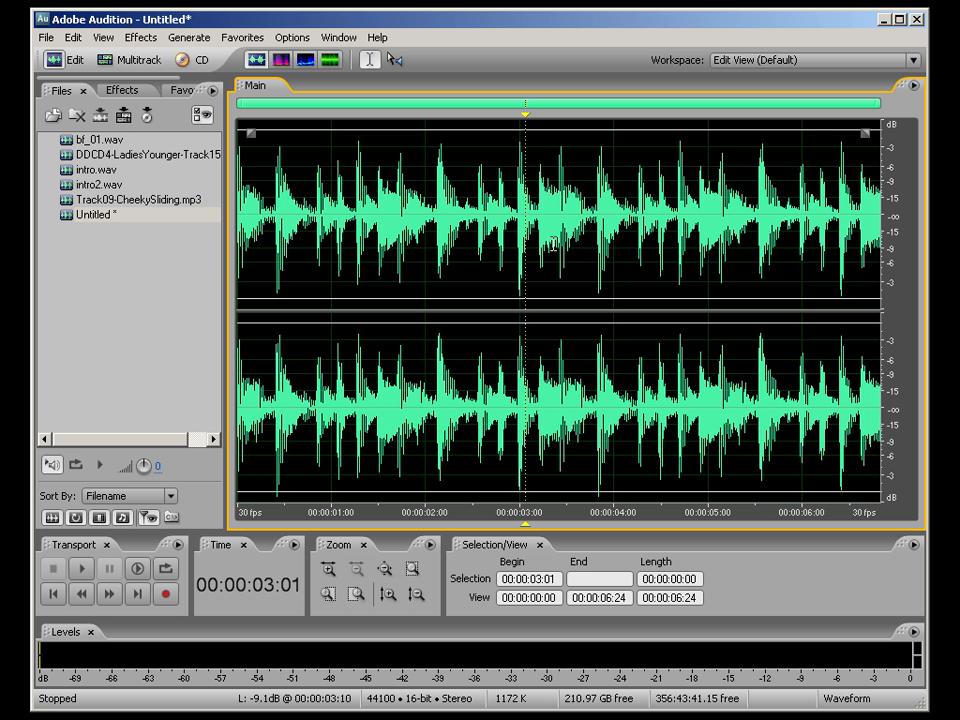
Step: Delete a very short slice from the drum hit just after 00:00:03:00 in the untitled waveform
left_click_drag(541, 222, 588, 250)
left_click(541, 262)
left_click(355, 594)
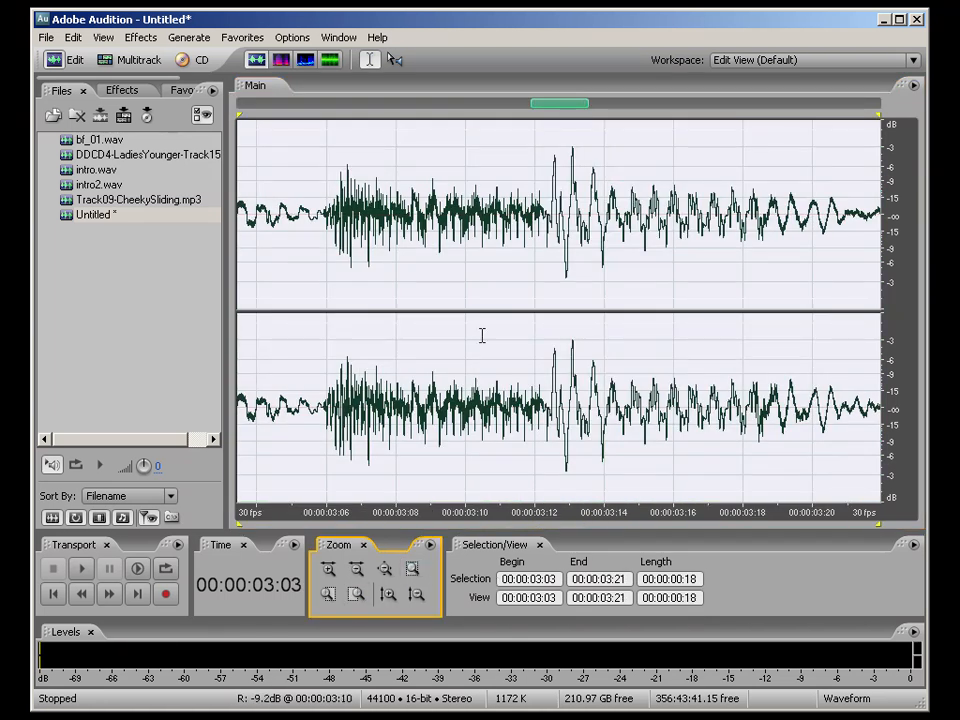
left_click(596, 289)
left_click_drag(574, 101, 531, 106)
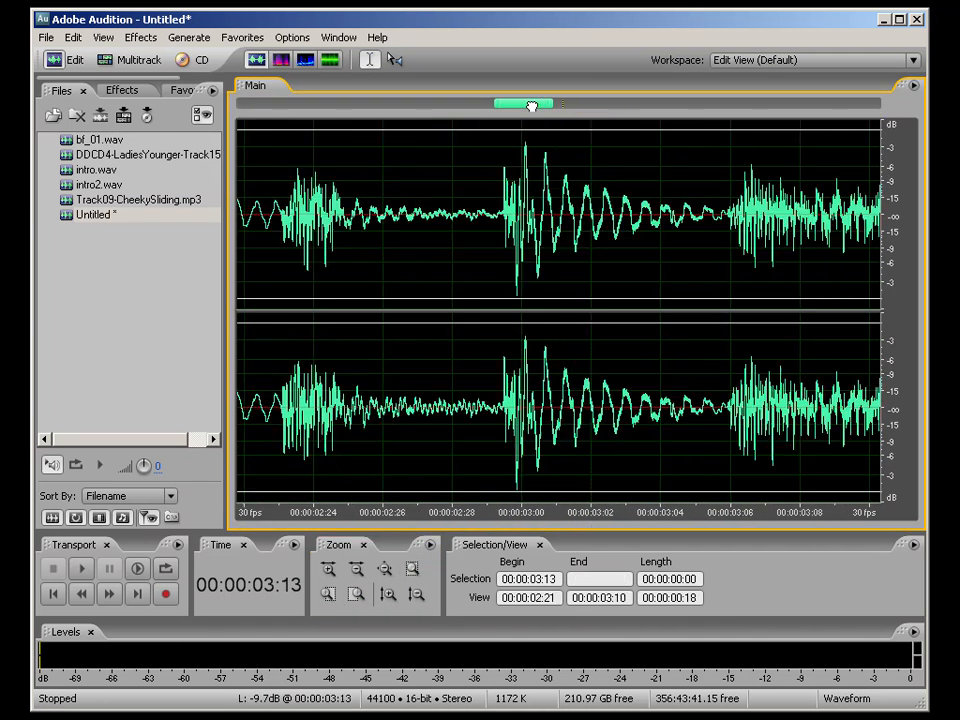
left_click(553, 247)
left_click_drag(553, 247, 563, 248)
left_click(571, 291)
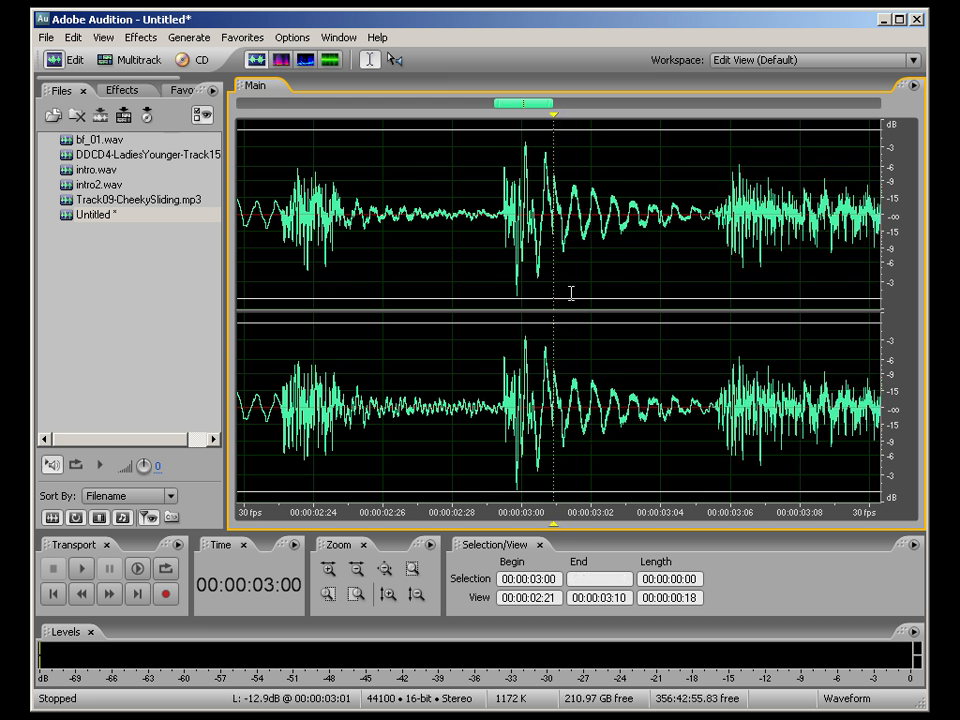
Step: Play across the cut from 00:00:02:26, inspect the waveform around it, and return the cursor to the start
left_click(418, 236)
key("space")
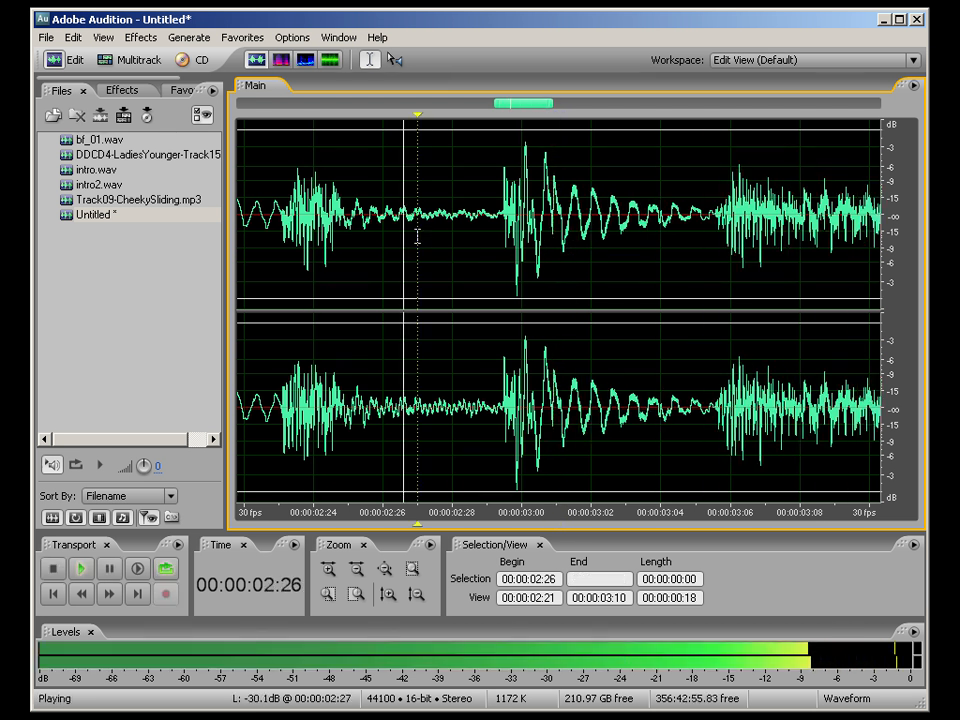
key("space")
scroll(418, 236, "down", 2)
scroll(418, 236, "down", 3)
key("space")
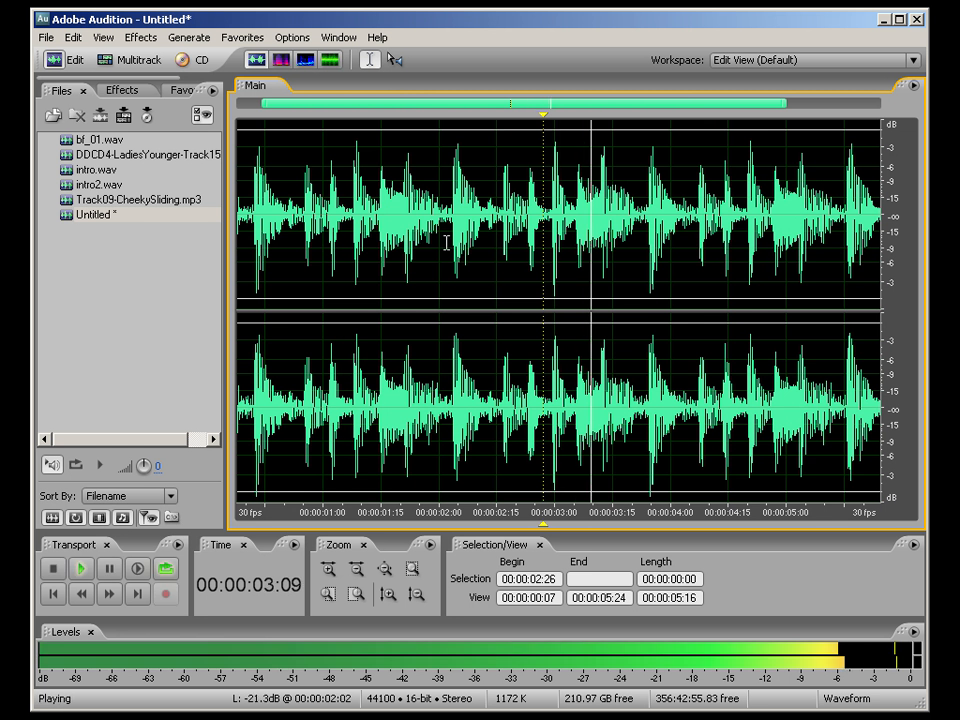
key("space")
scroll(549, 244, "up", 4)
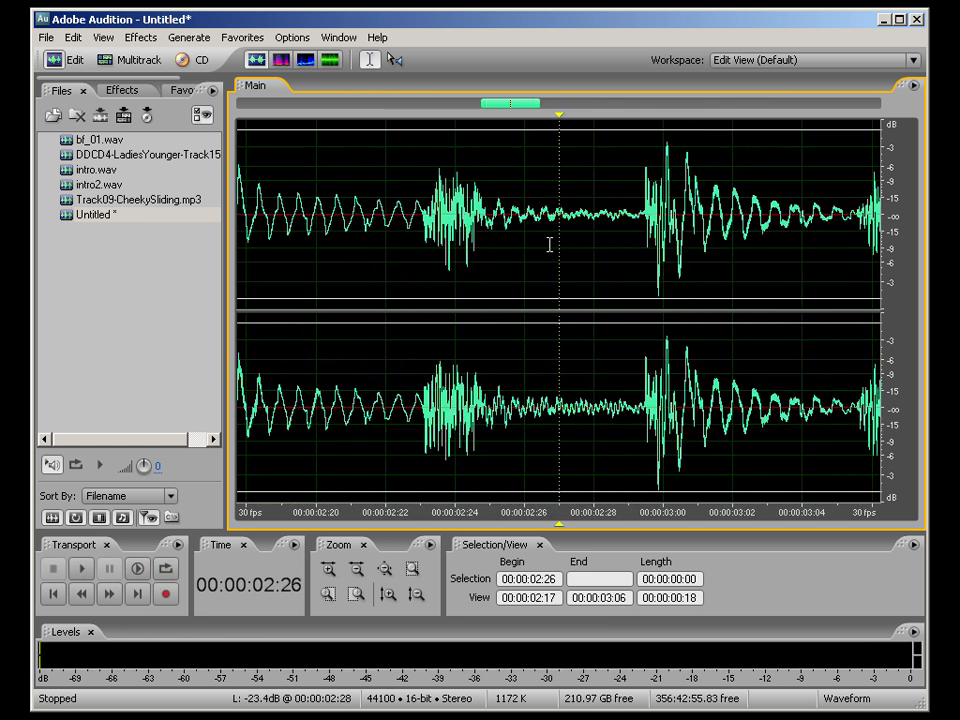
scroll(549, 244, "down", 2)
scroll(549, 244, "up", 2)
scroll(549, 244, "down", 3)
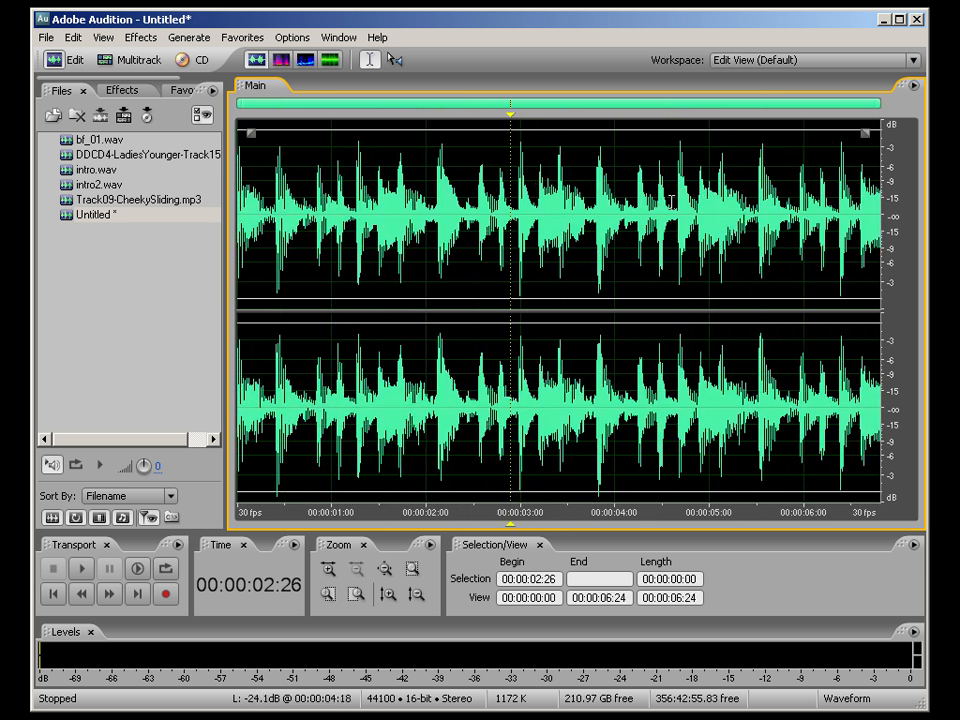
key("Home")
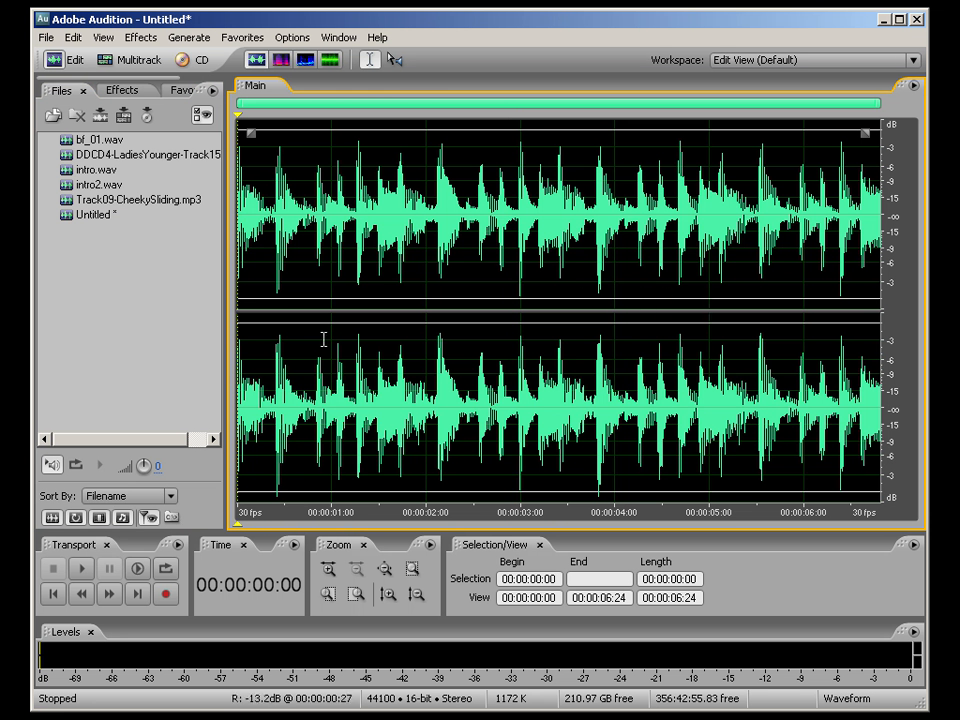
Step: Close the untitled waveform without saving it and return to Track09-CheekySliding.mp3
left_click(100, 216)
key("Delete")
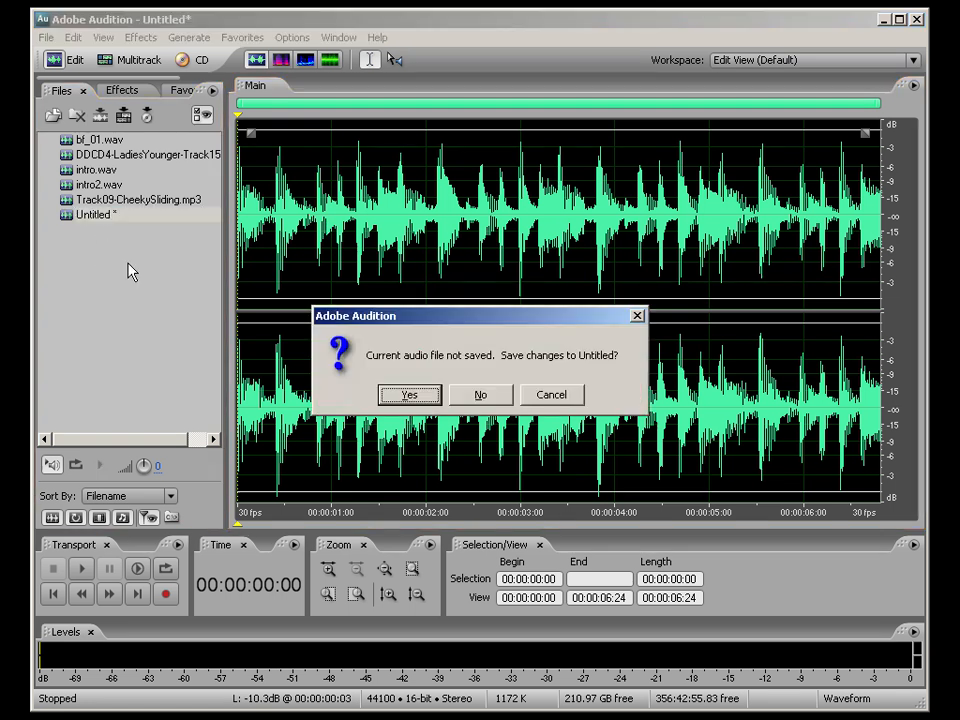
left_click(474, 395)
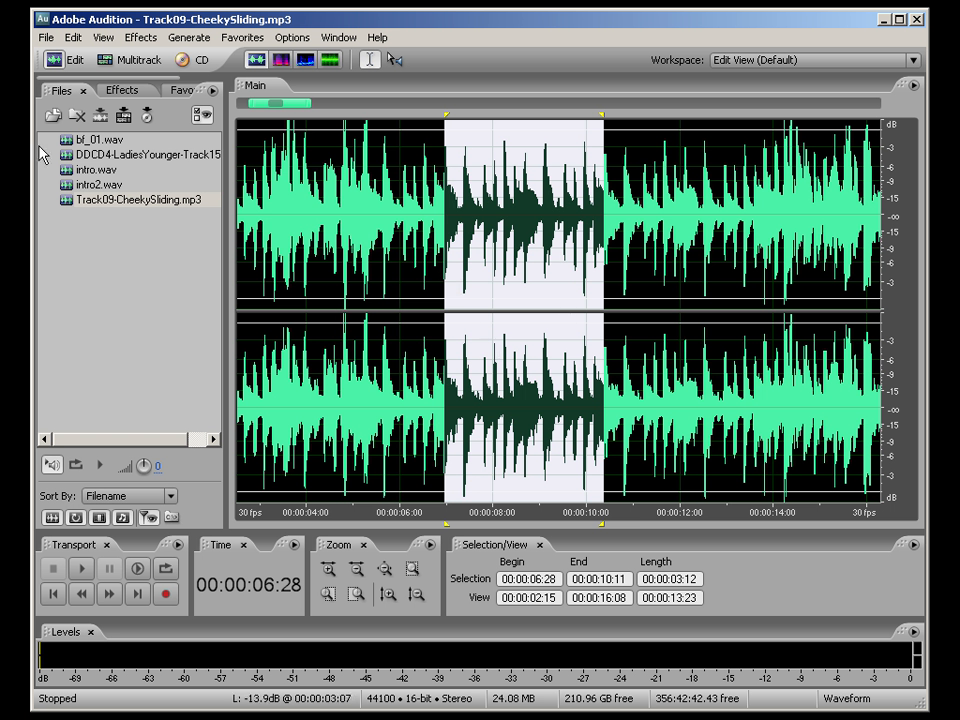
Step: Adjust the loop selection inward to the nearest zero crossings and play the selection looped
left_click(73, 38)
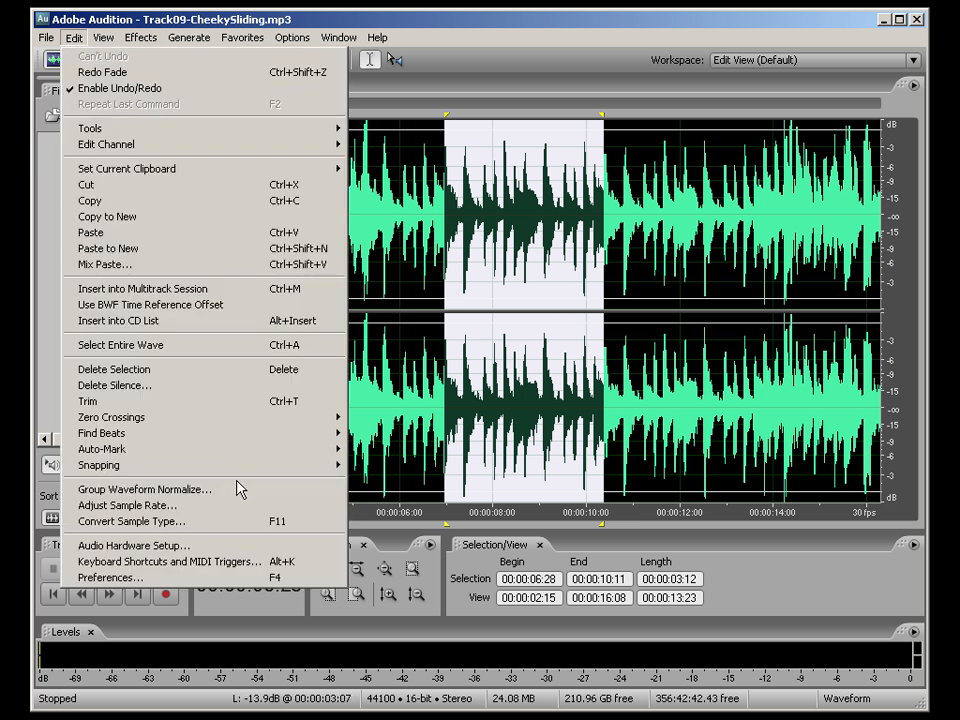
mouse_move(233, 478)
mouse_move(130, 423)
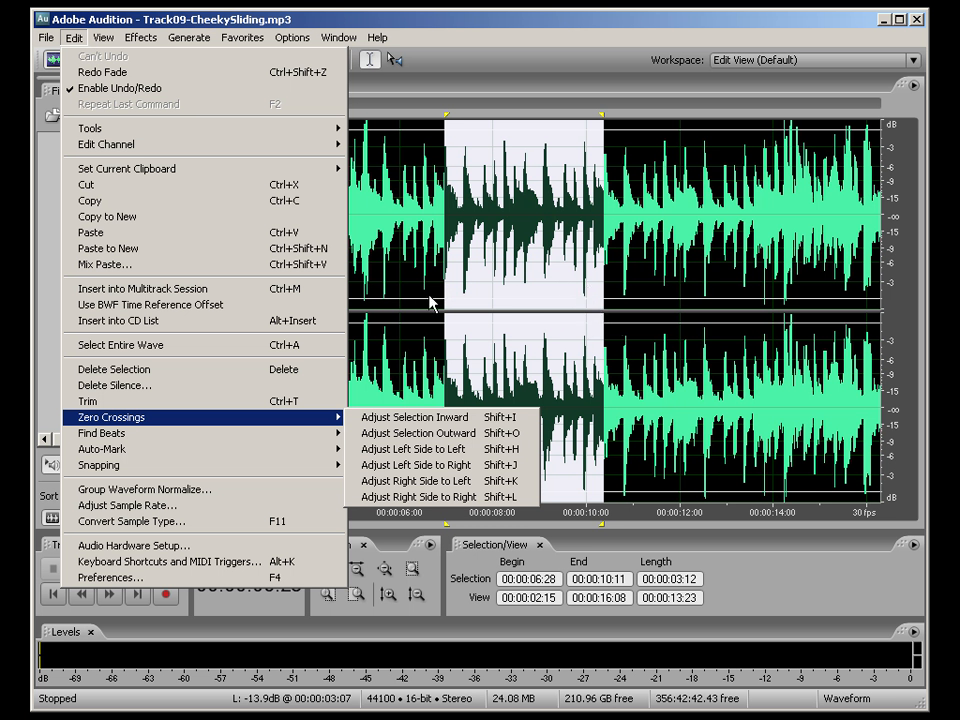
left_click(432, 418)
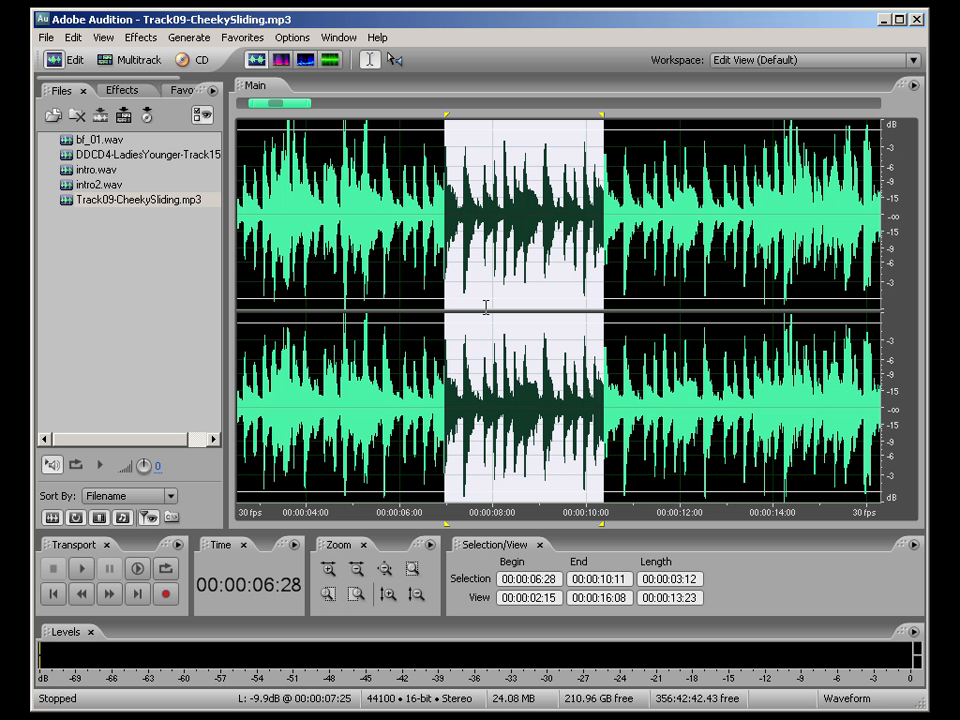
left_click(166, 570)
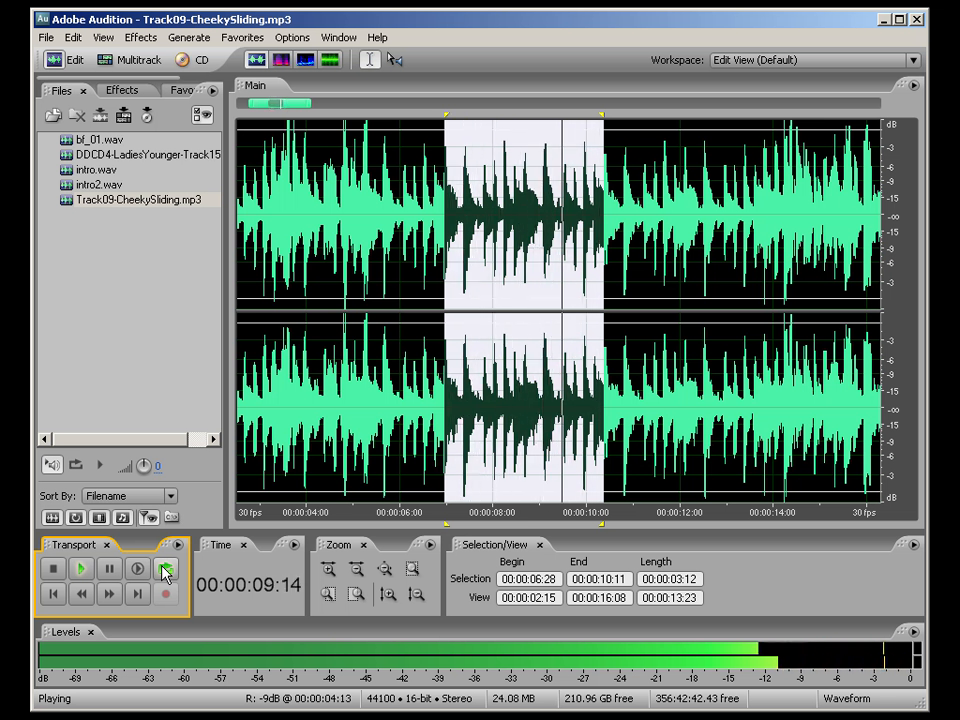
left_click(165, 569)
Step: Copy the loop selection and set the selection length to 0, leaving the cursor at 00:00:06:28
key("ctrl+c")
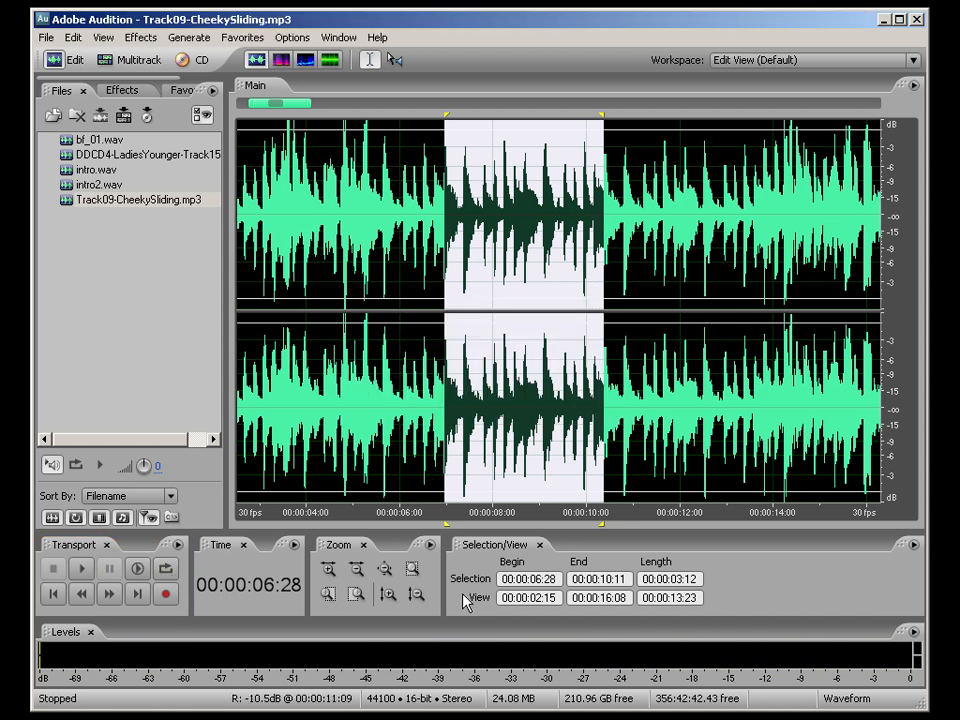
left_click(539, 579)
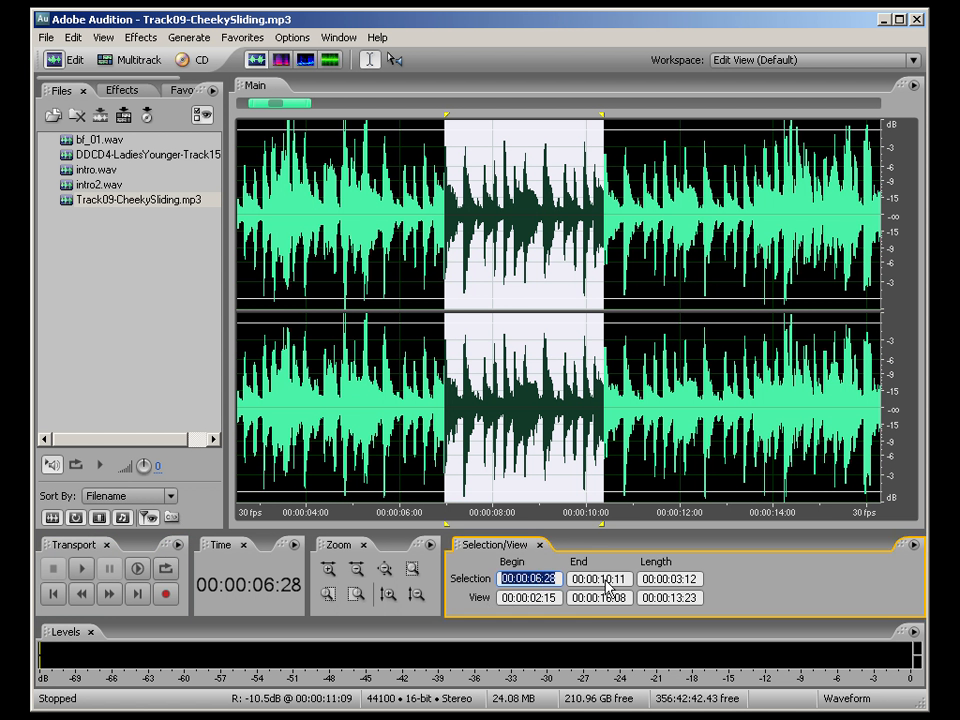
left_click(700, 580)
type("0")
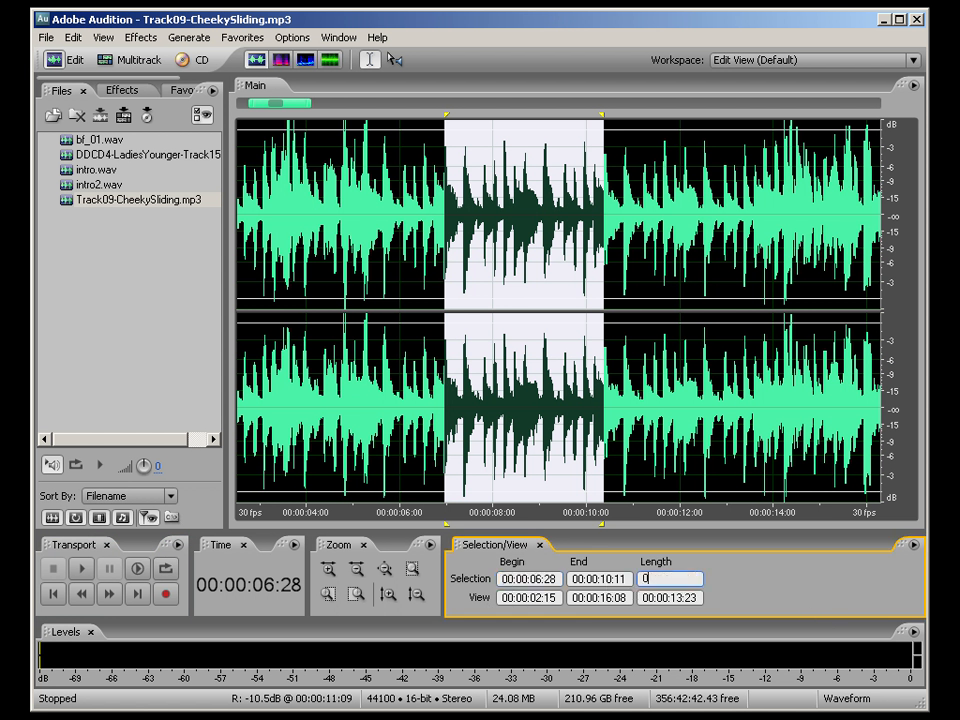
key("Return")
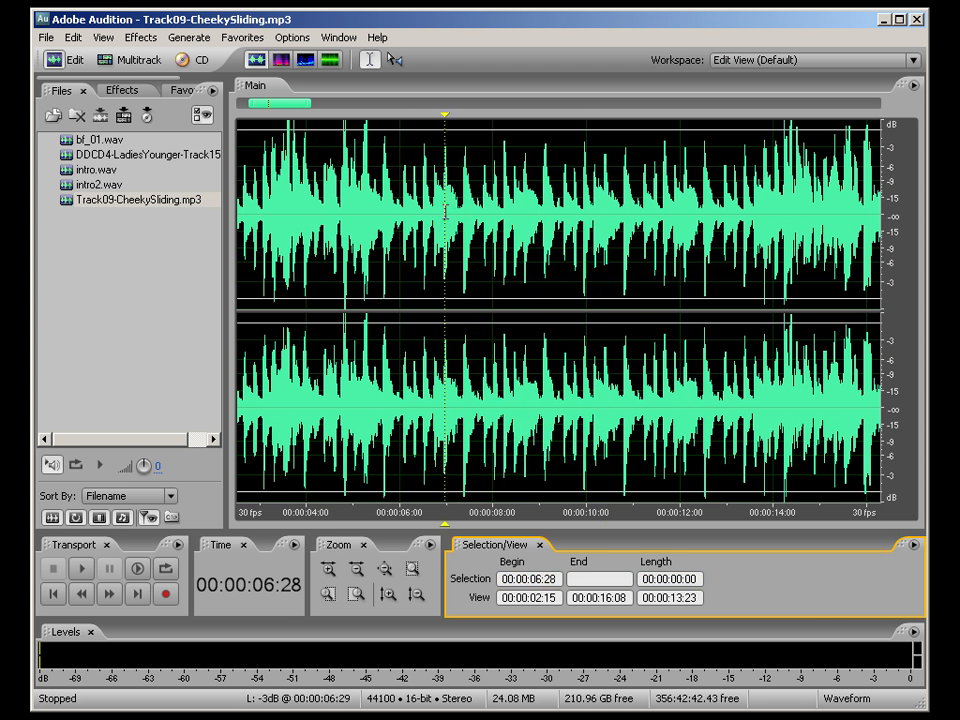
Step: Mix Paste the copied loop from Clipboard 1 at the cursor, using Insert and Loop Paste 4 times
left_click(85, 40)
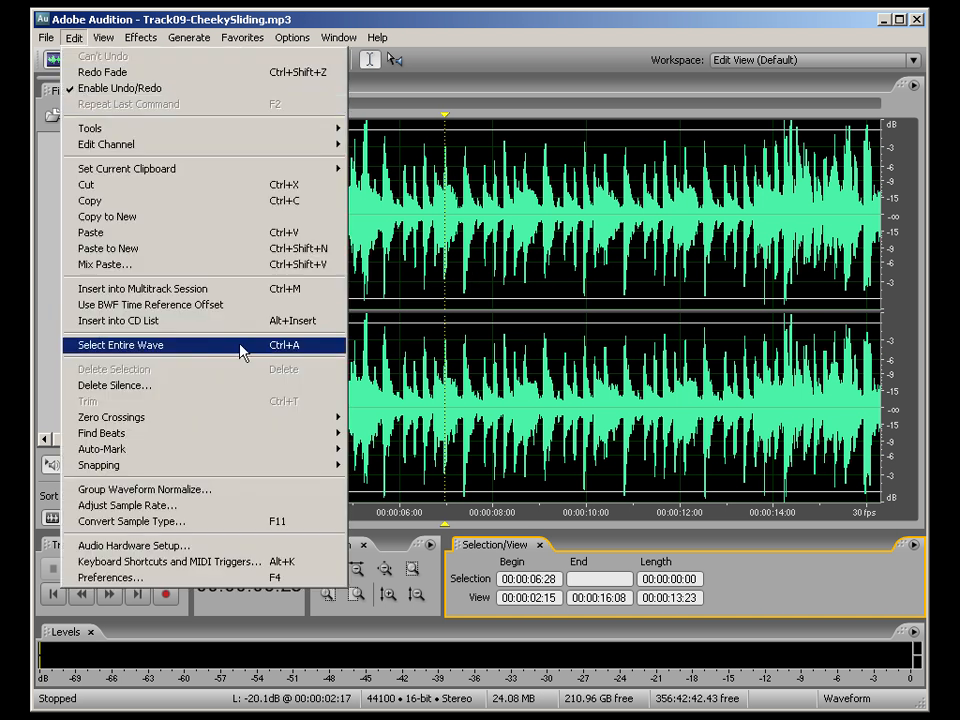
left_click(146, 266)
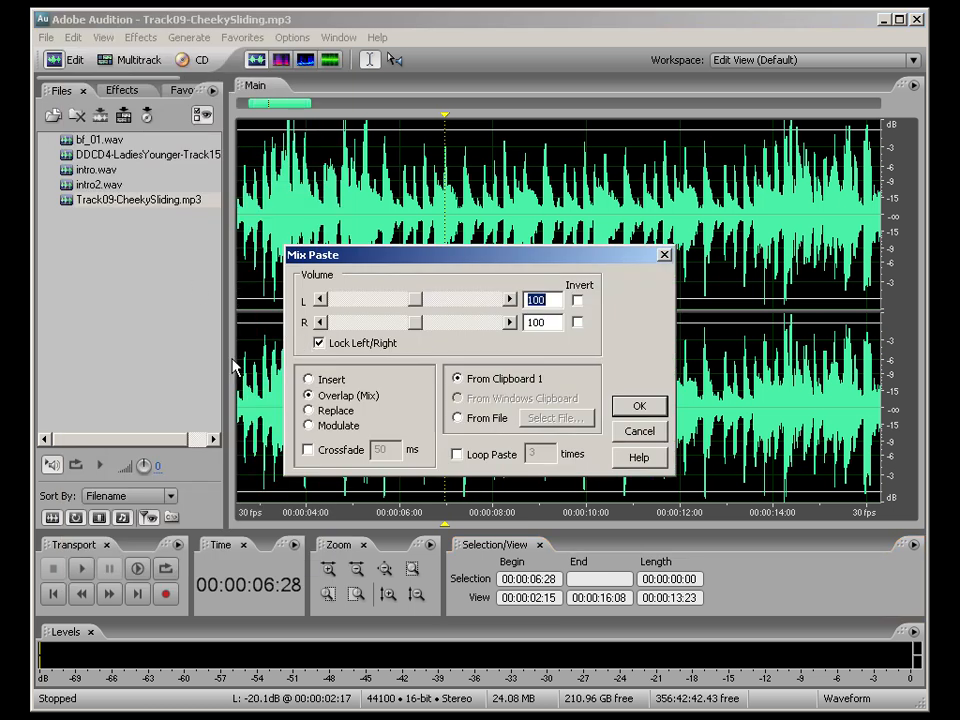
left_click(332, 381)
left_click(494, 456)
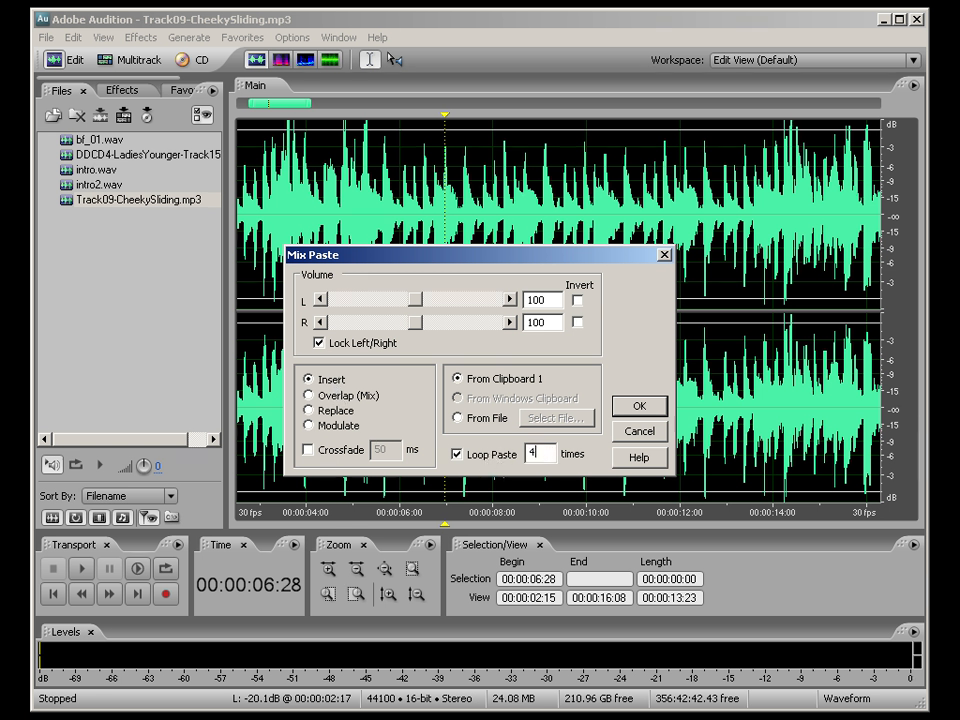
left_click(639, 406)
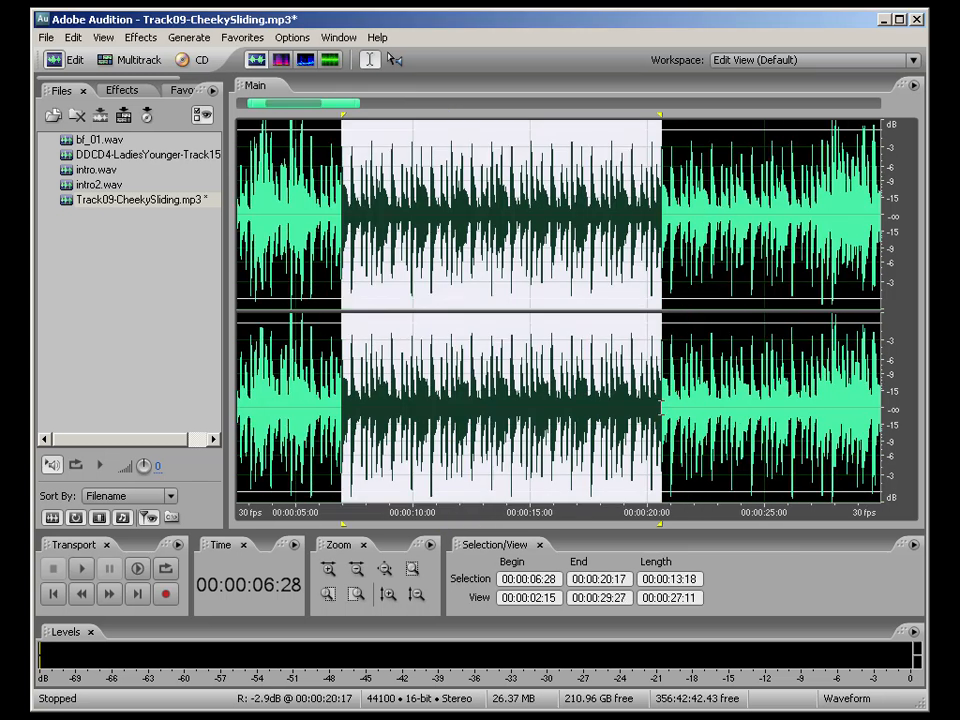
Step: Play the track from 00:00:04:10 through the inserted loop copies
left_click(280, 255)
key("space")
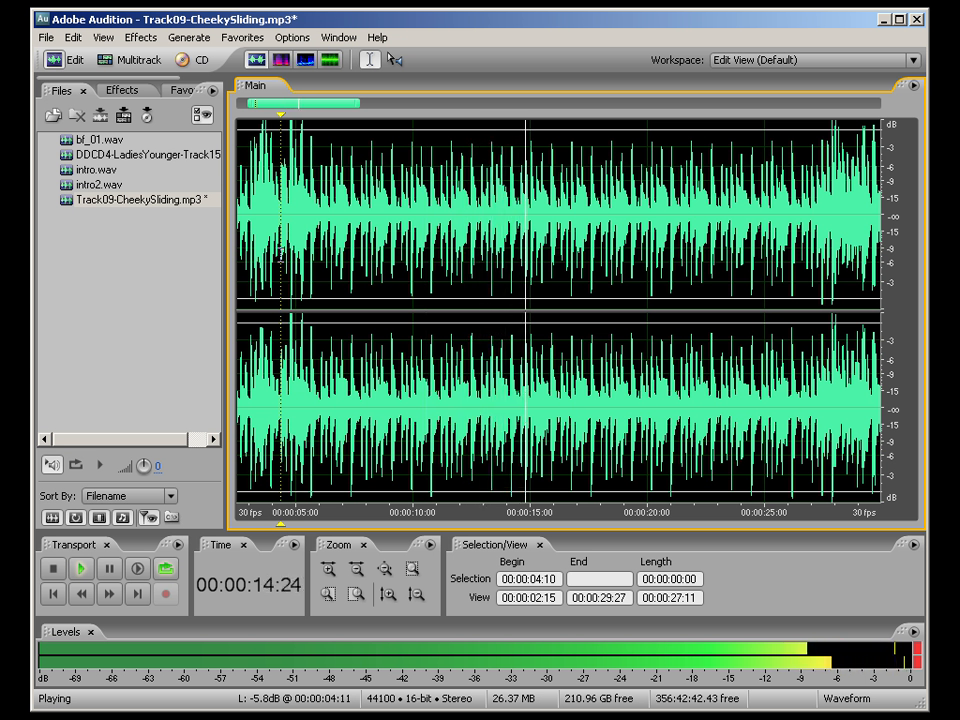
key("space")
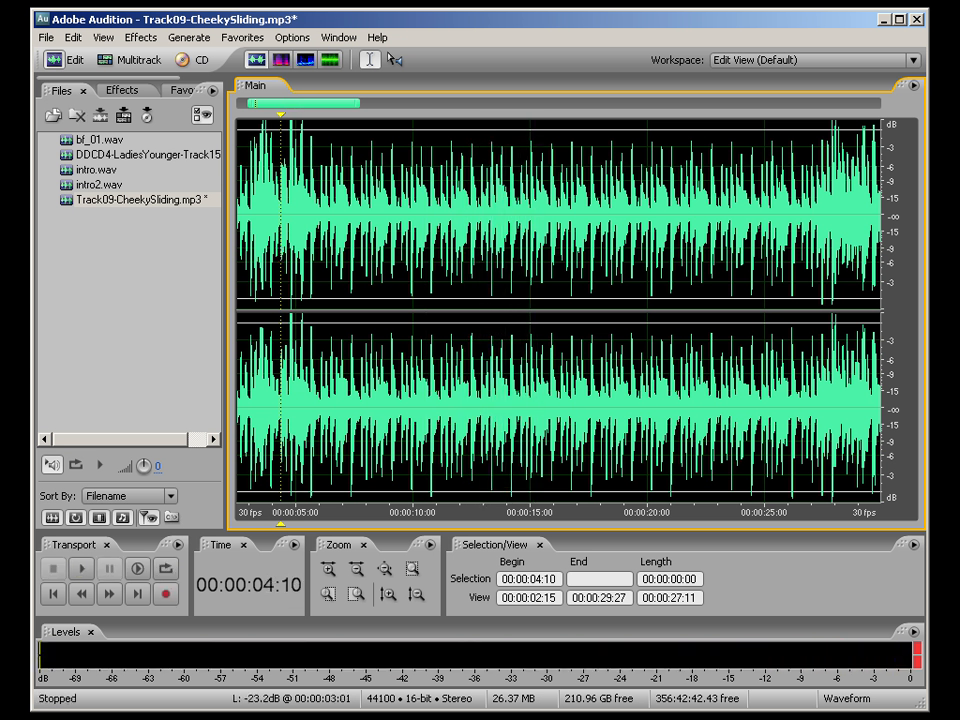
Step: Create a new 44100 Hz, stereo, 16-bit waveform, paste the copied loop into it and place the cursor at its start
left_click(45, 38)
left_click(40, 55)
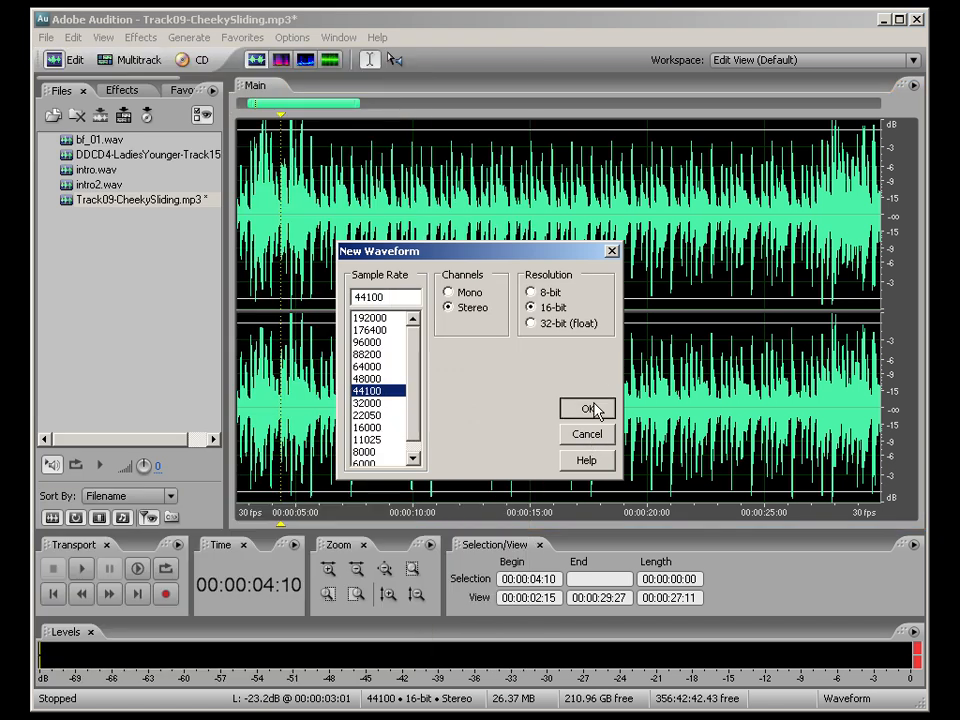
left_click(590, 408)
key("ctrl+v")
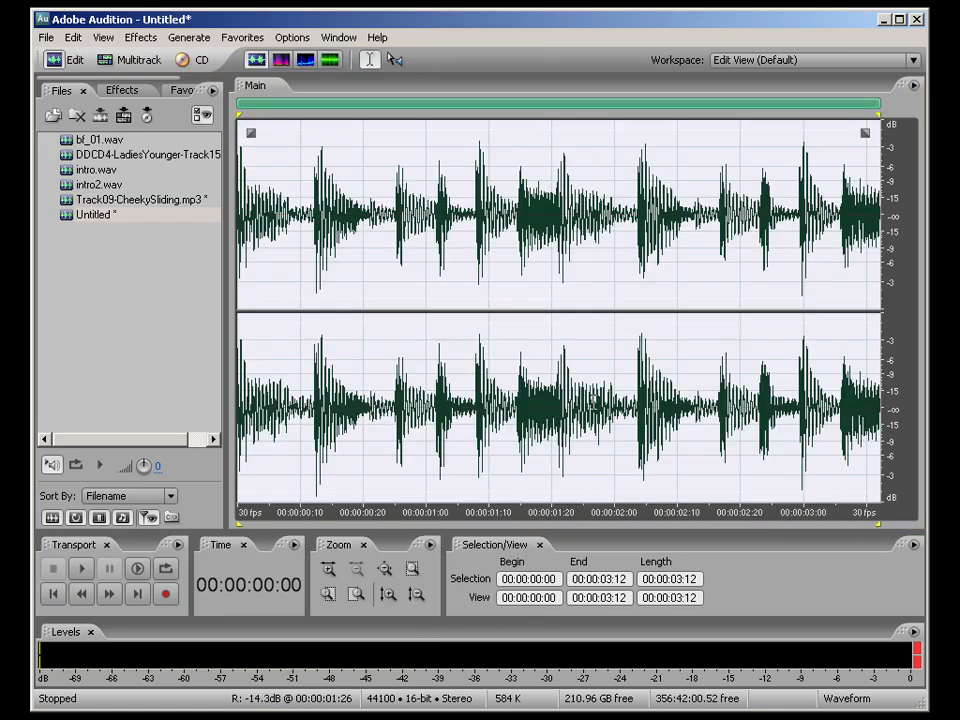
left_click(233, 327)
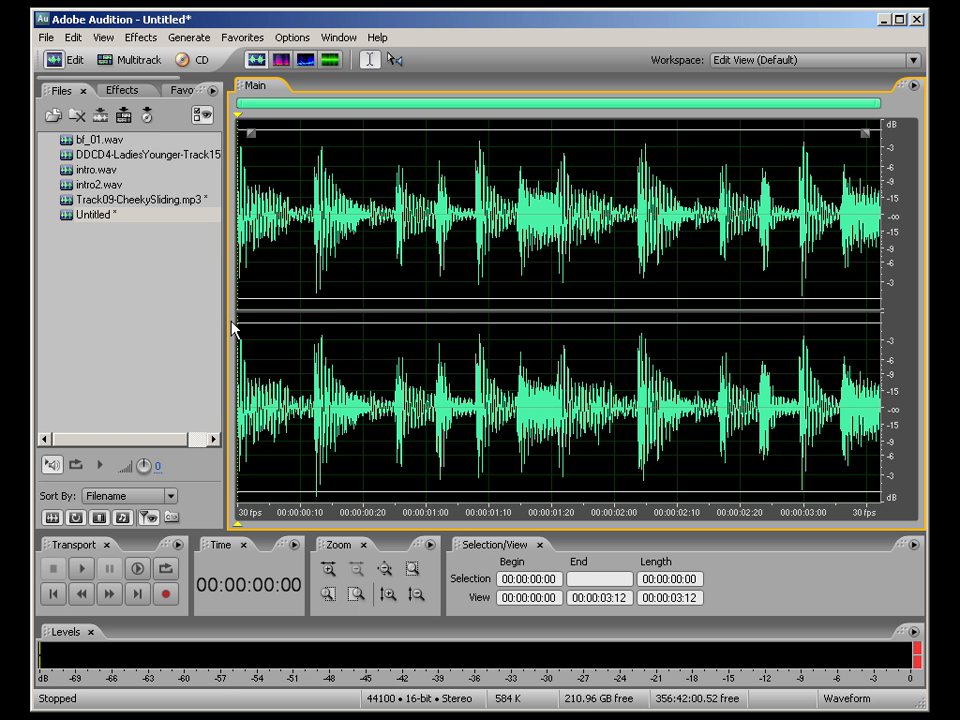
Step: Close the Untitled file without saving its changes
left_click(120, 216)
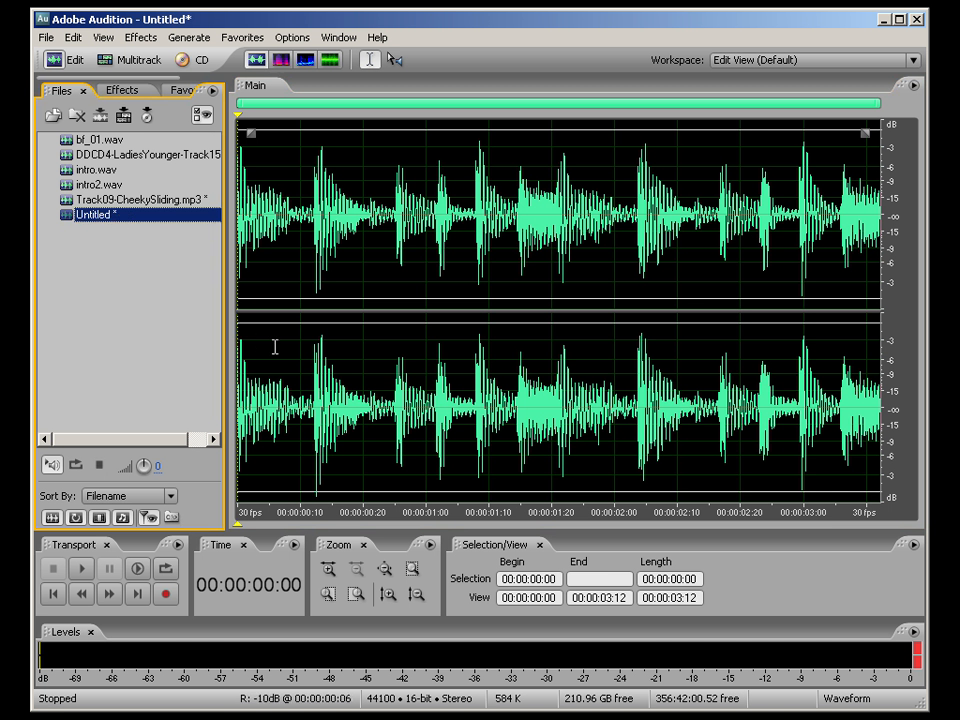
key("Delete")
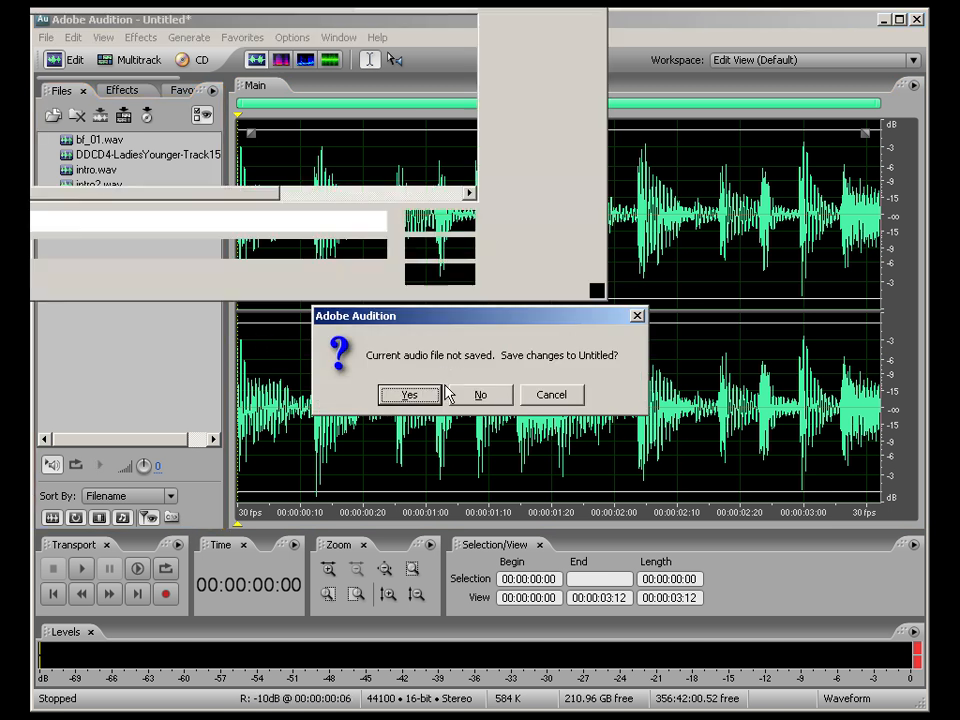
left_click(439, 388)
key("Escape")
left_click(131, 210)
left_click(133, 216)
key("Delete")
left_click(480, 394)
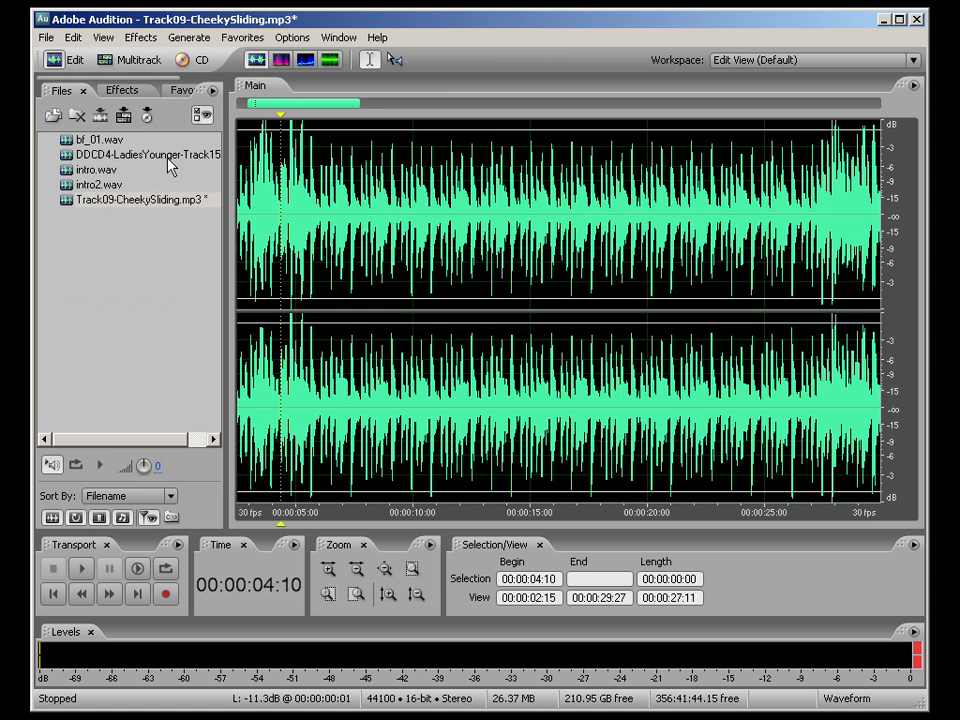
Step: Open DDCD4-LadiesYounger-Track15.wav for editing and show the whole waveform
left_click(146, 155)
double_click(72, 157)
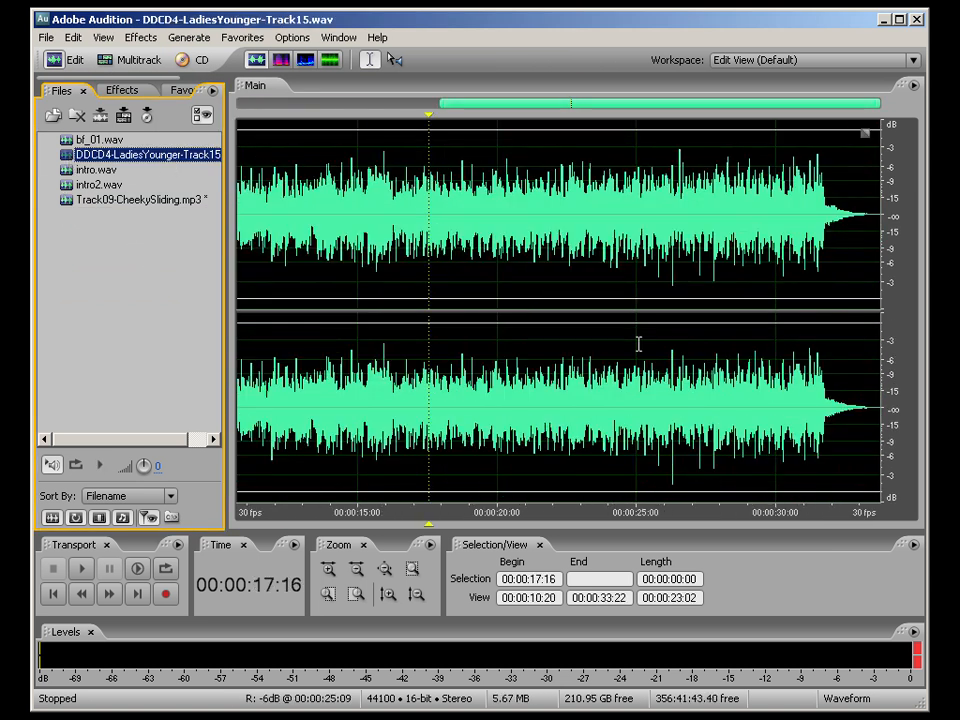
left_click(395, 100)
left_click_drag(395, 100, 89, 122)
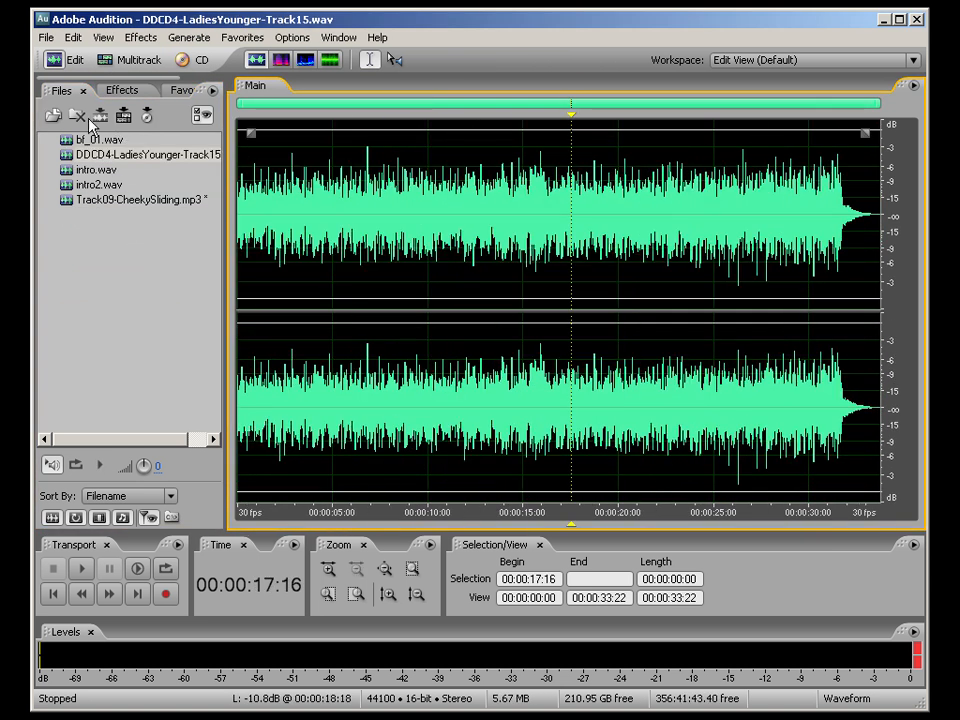
Step: Play the track from its beginning twice to listen for a section that can be looped
left_click(238, 283)
key("space")
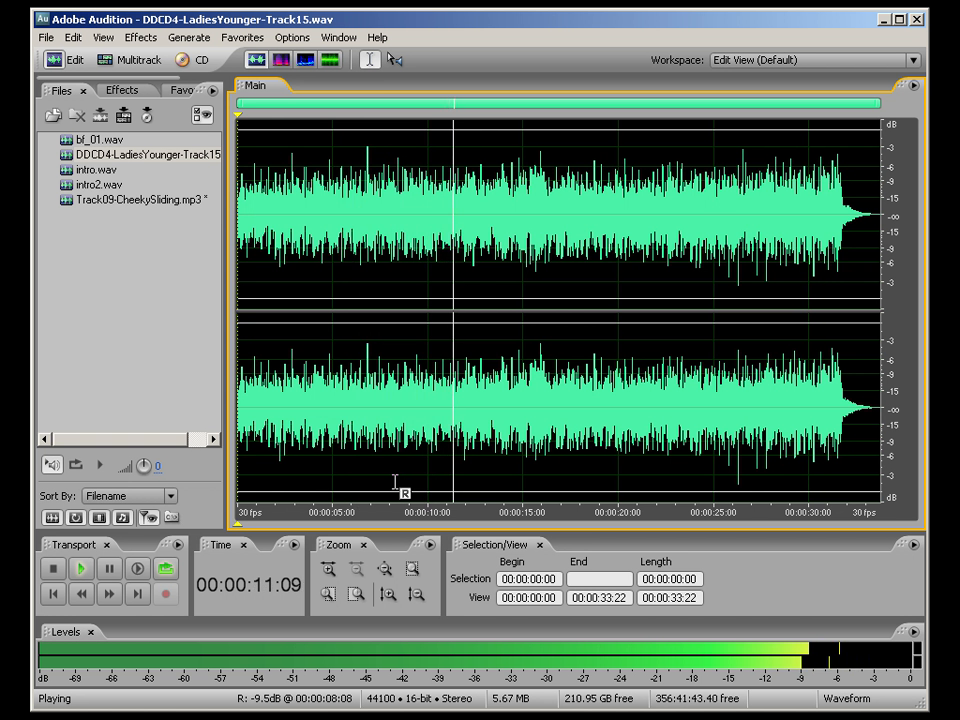
key("space")
left_click(381, 212)
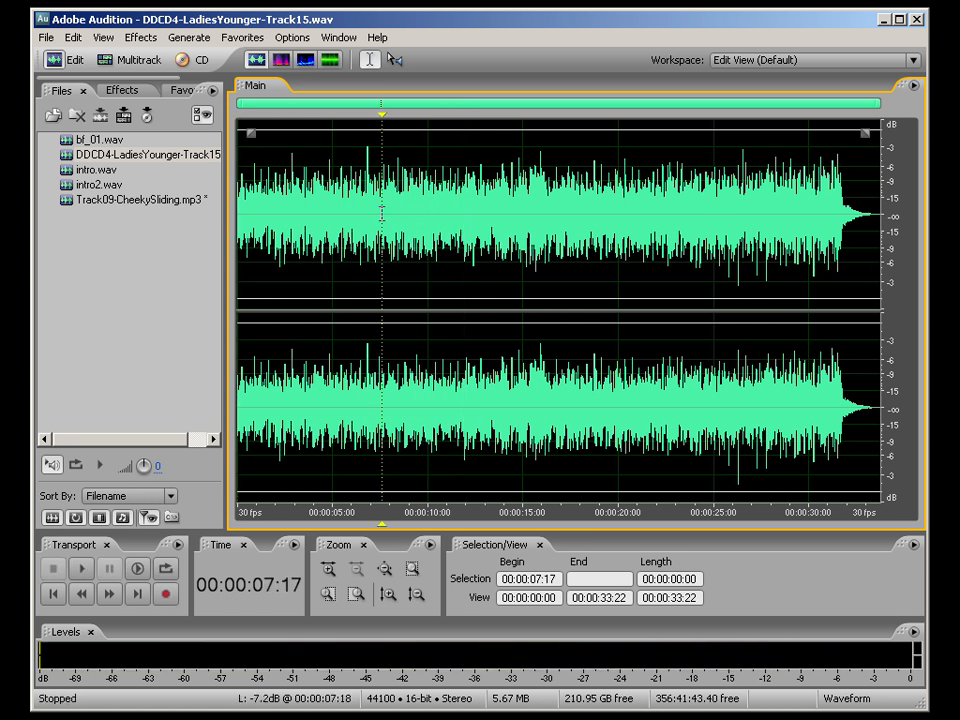
left_click(271, 222)
left_click(237, 242)
key("space")
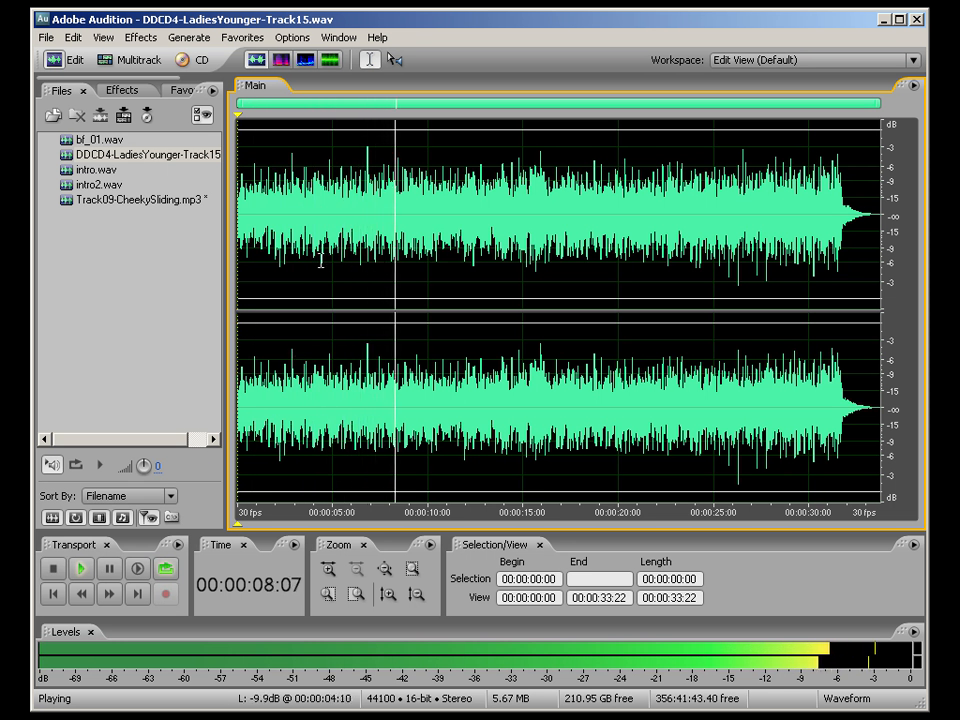
key("space")
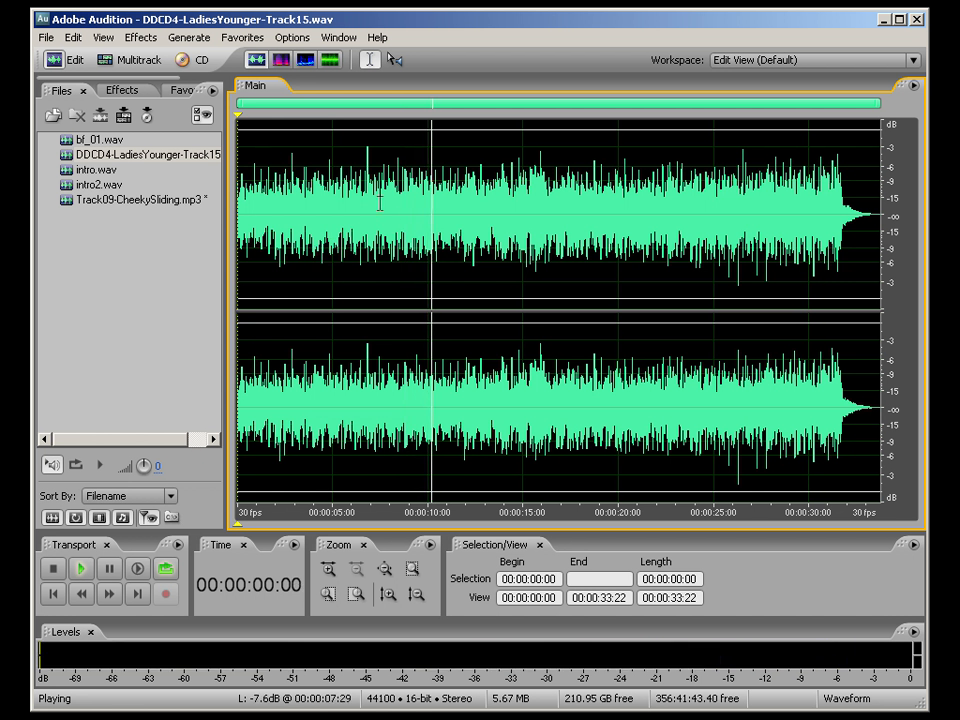
Step: Play the track from 00:00:02:06 and from 00:00:03:29 to find where the loop begins
left_click(281, 290)
key("space")
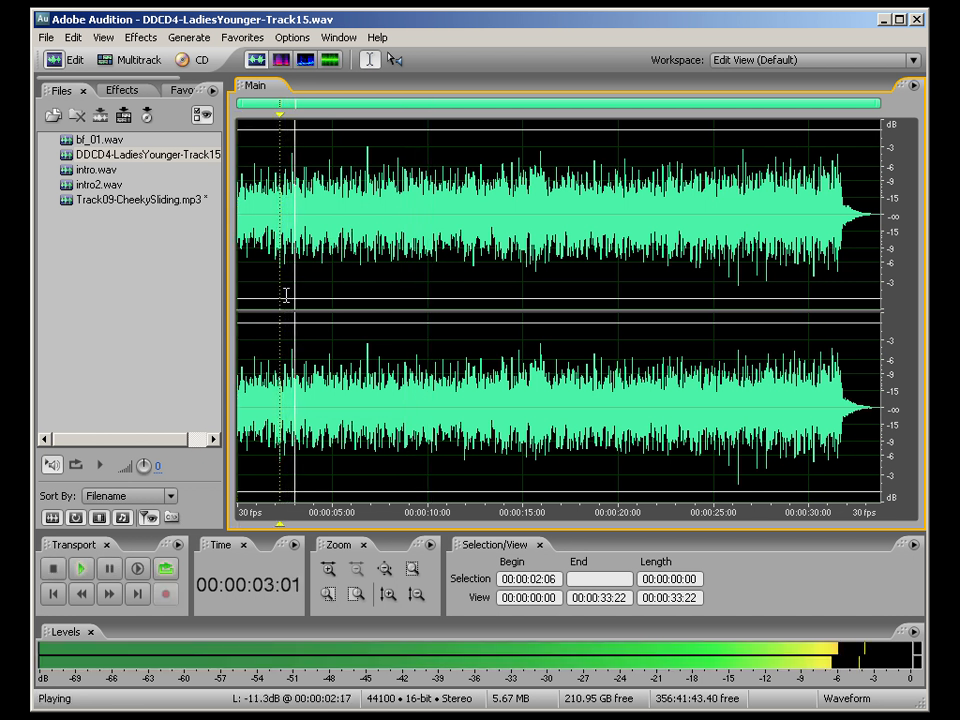
left_click(313, 197)
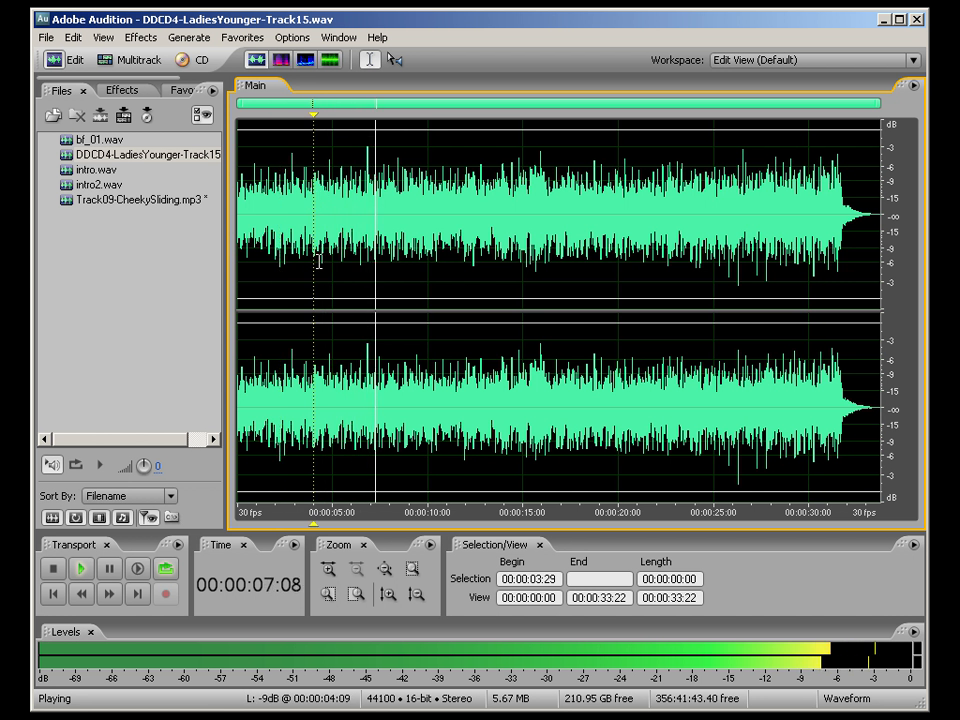
key("space")
Step: Select the audio from 00:00:03:23 to 00:00:08:07 and play the selection looped
left_click(398, 210, "shift")
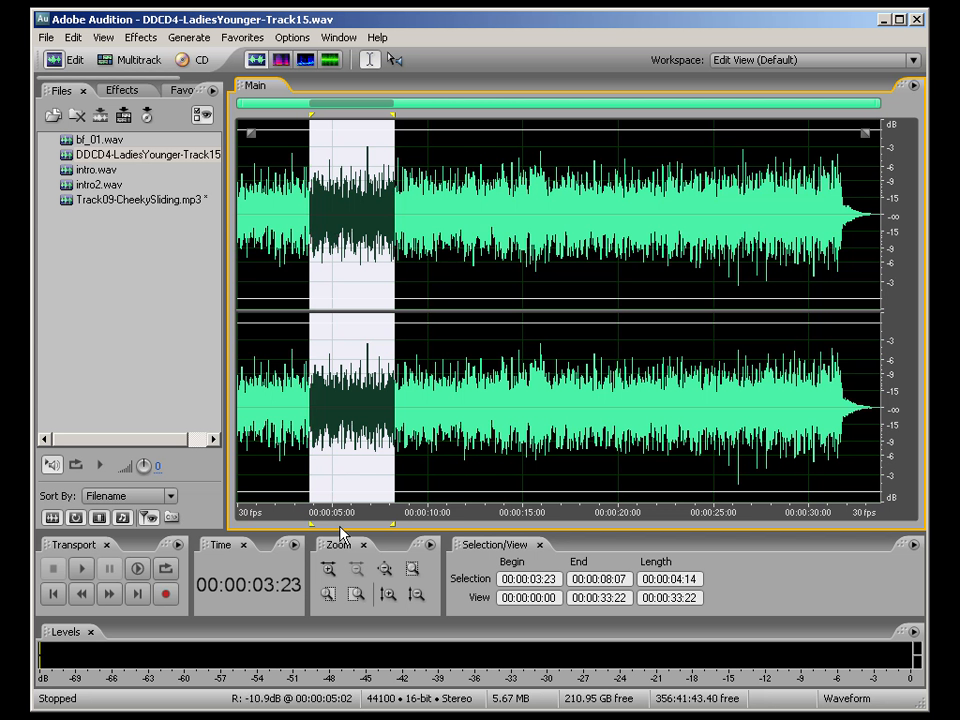
left_click(411, 568)
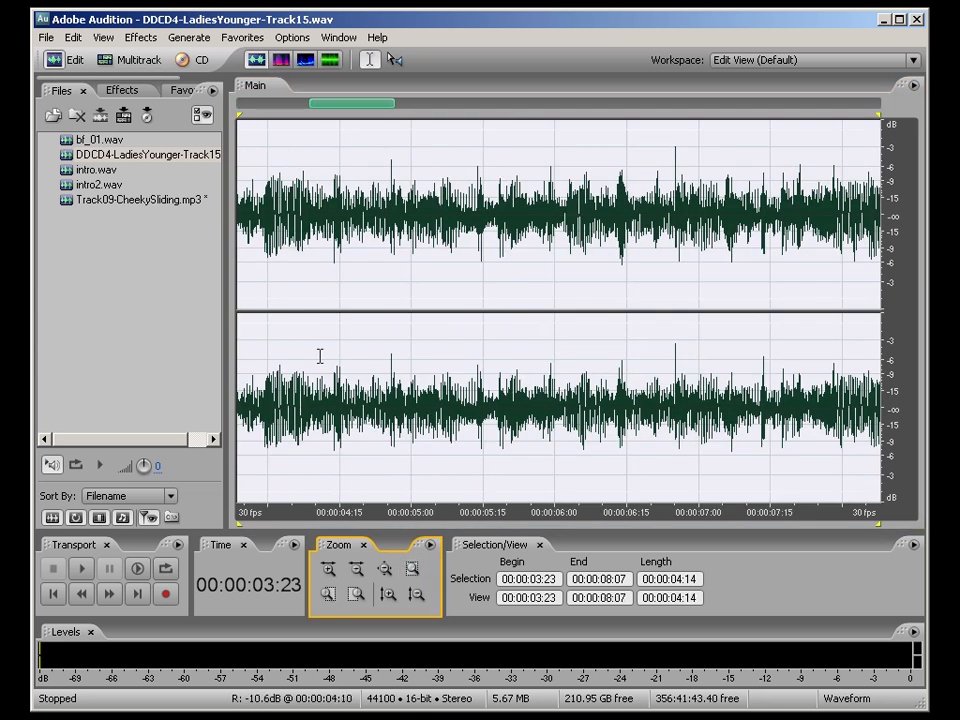
key("space")
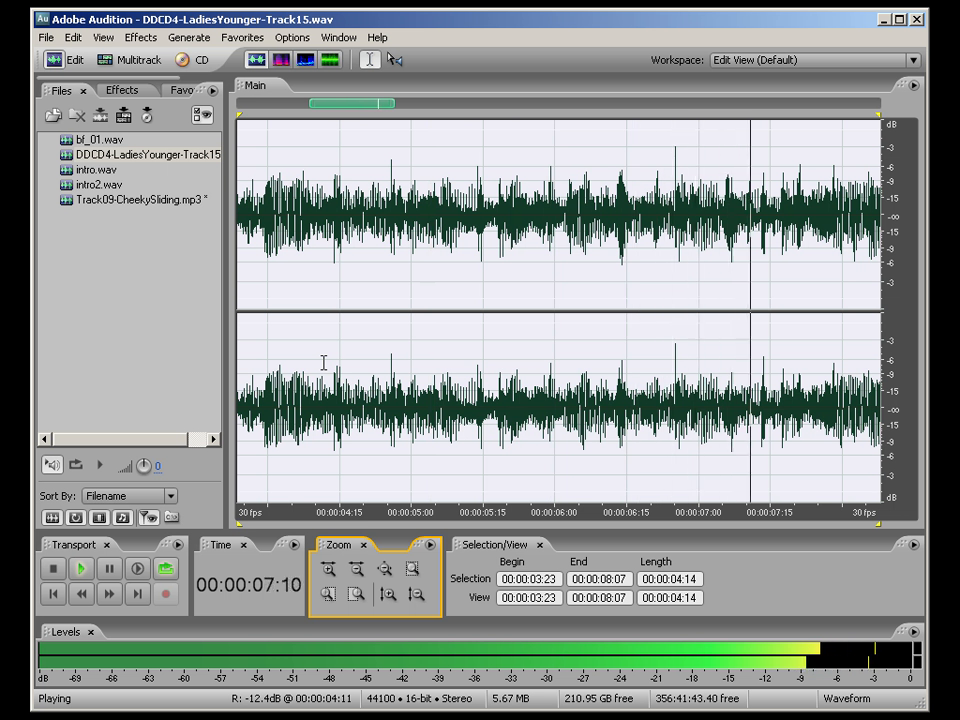
key("space")
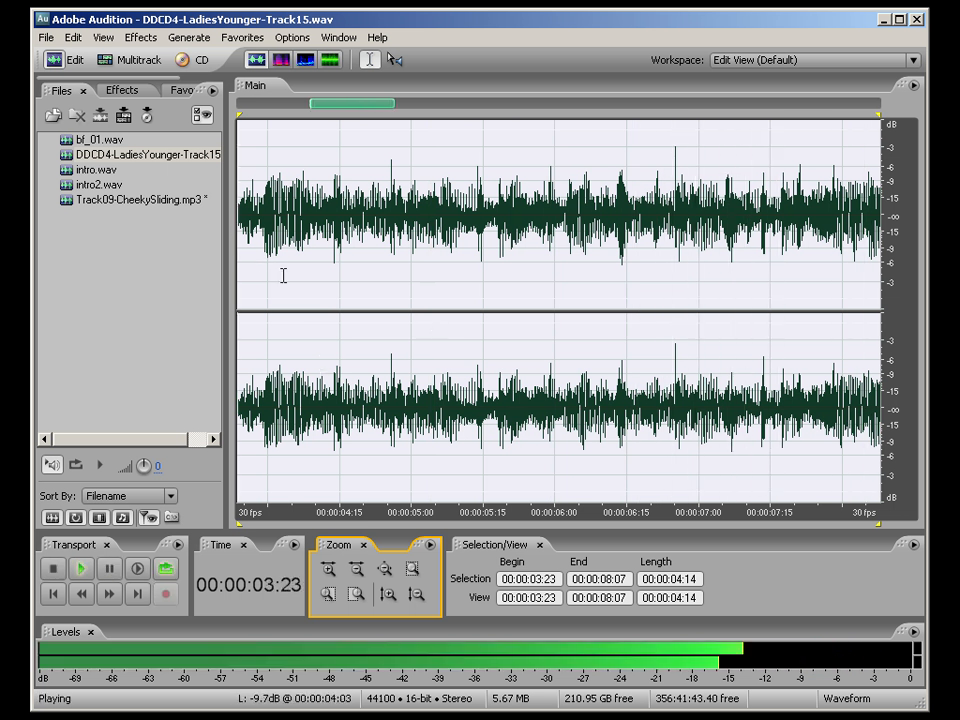
key("space")
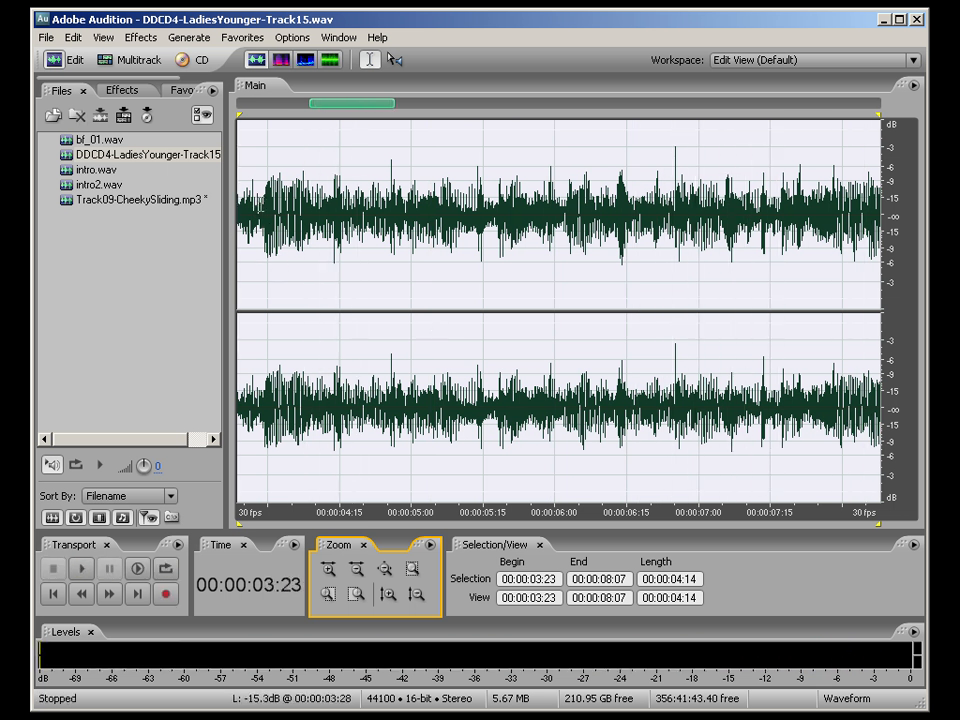
Step: Place the cursor at 00:00:03:28 and repeatedly play from there to check the loop's starting beat
left_click(260, 300)
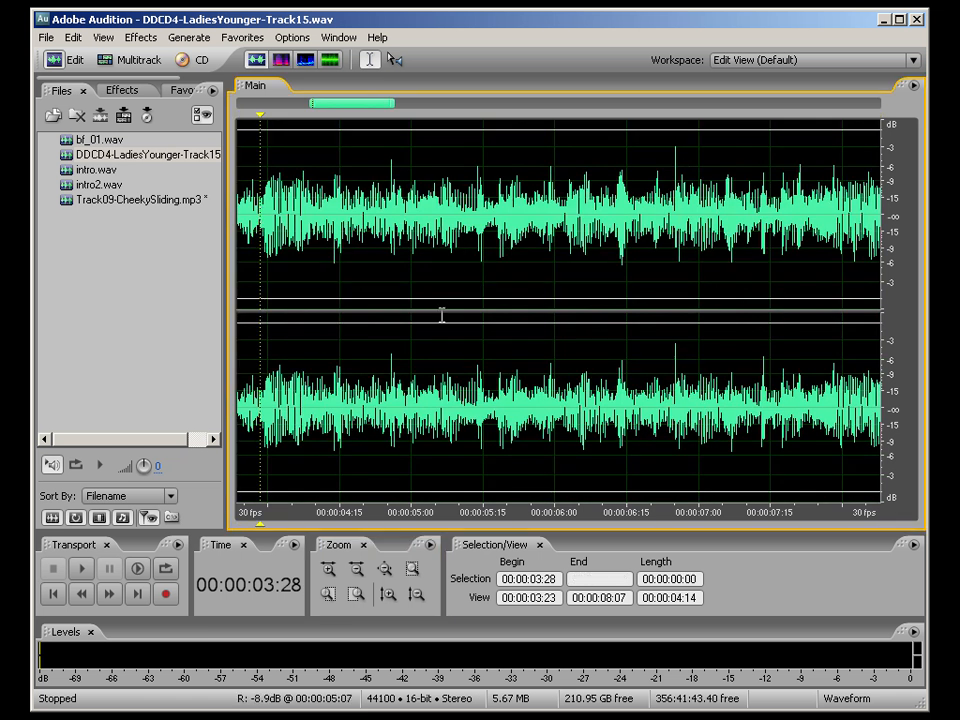
key("space")
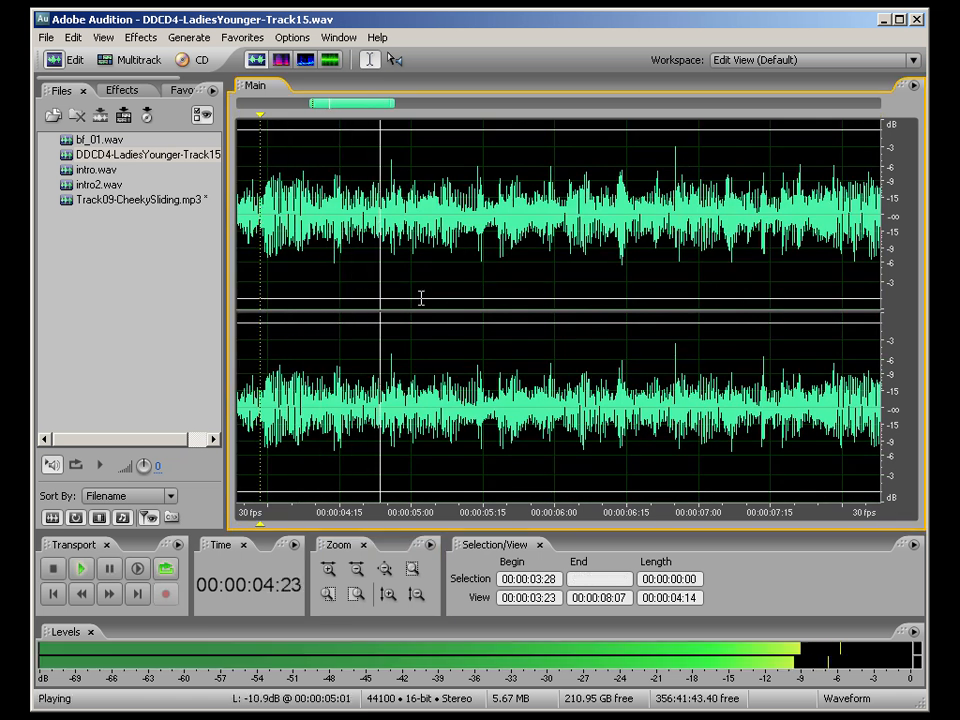
key("space")
key("space")
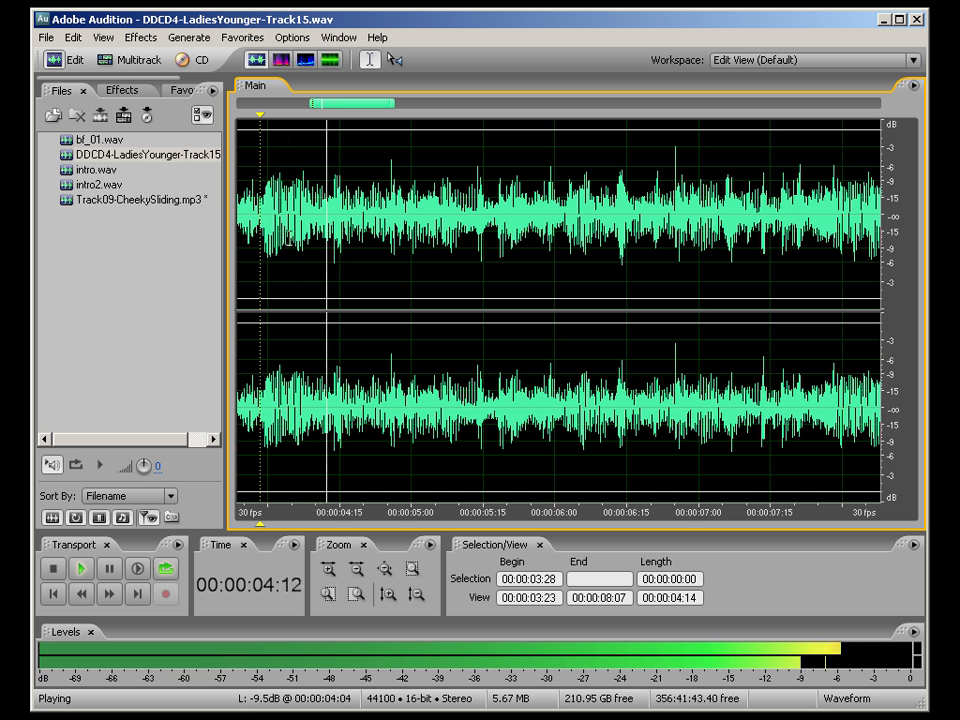
key("space")
key("space")
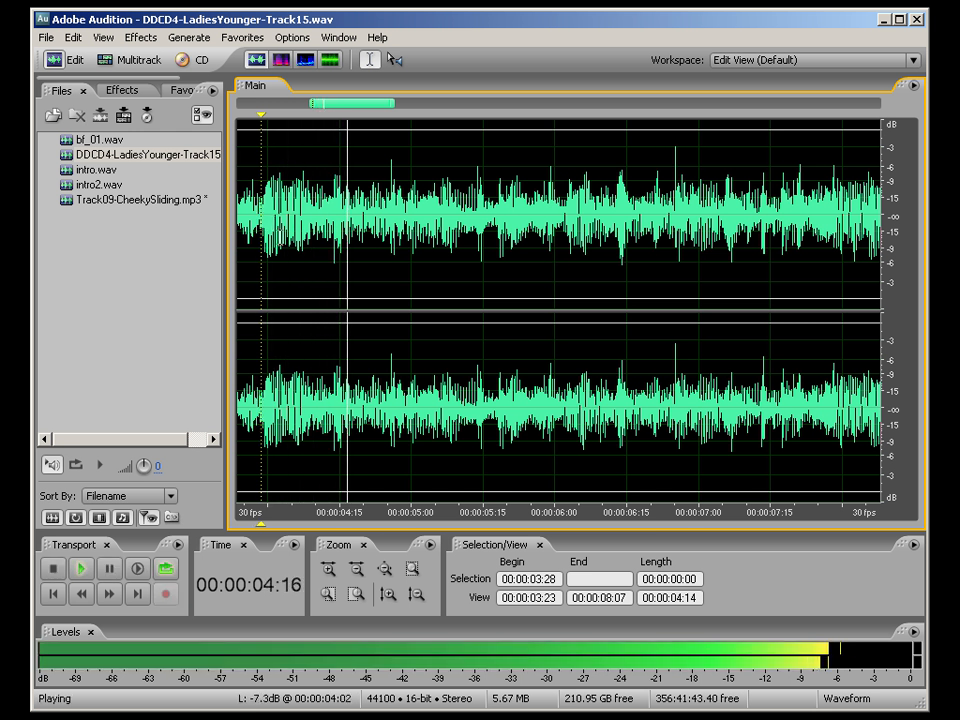
key("space")
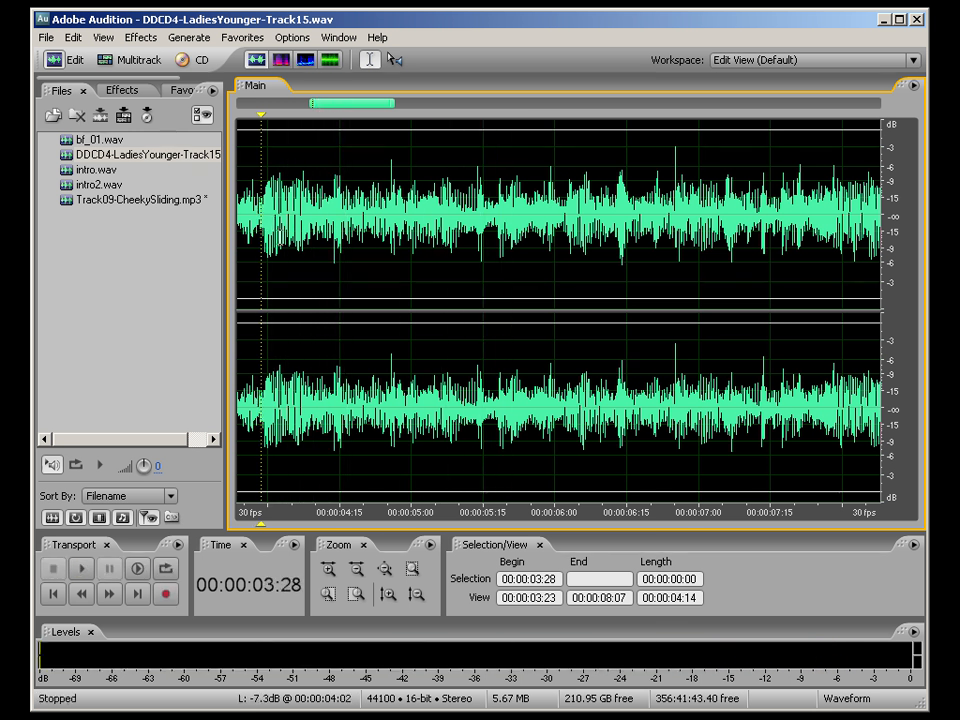
Step: Set the loop start at 00:00:03:29, on the waveform dip just before the beat
scroll(280, 237, "up", 2)
scroll(280, 237, "down", 1)
scroll(280, 237, "up", 2)
scroll(280, 237, "down", 1)
scroll(280, 237, "up", 2)
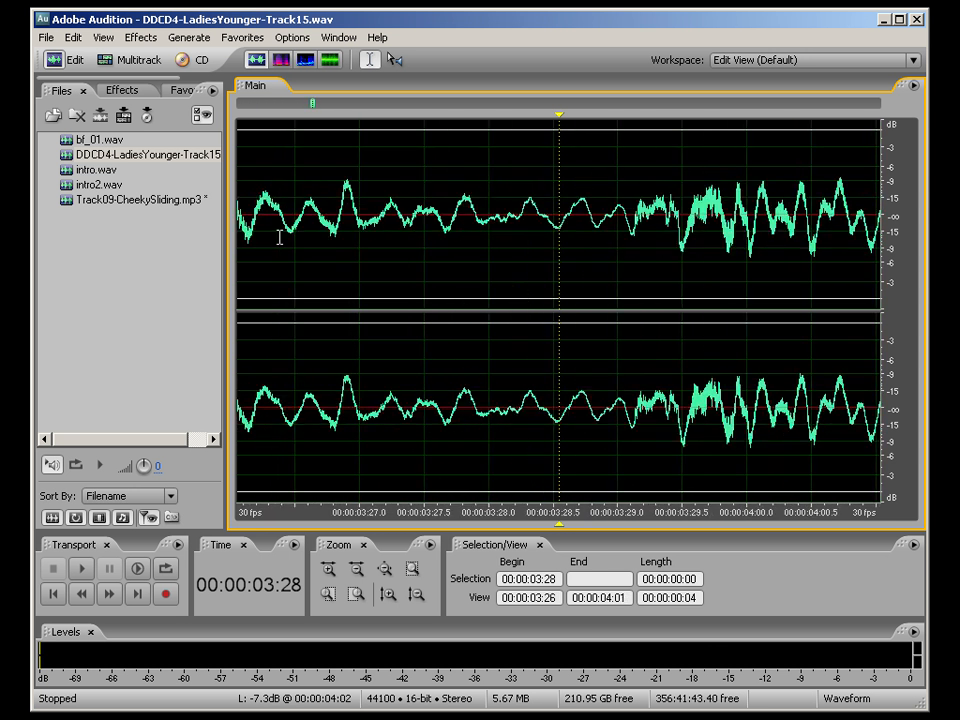
left_click(631, 232)
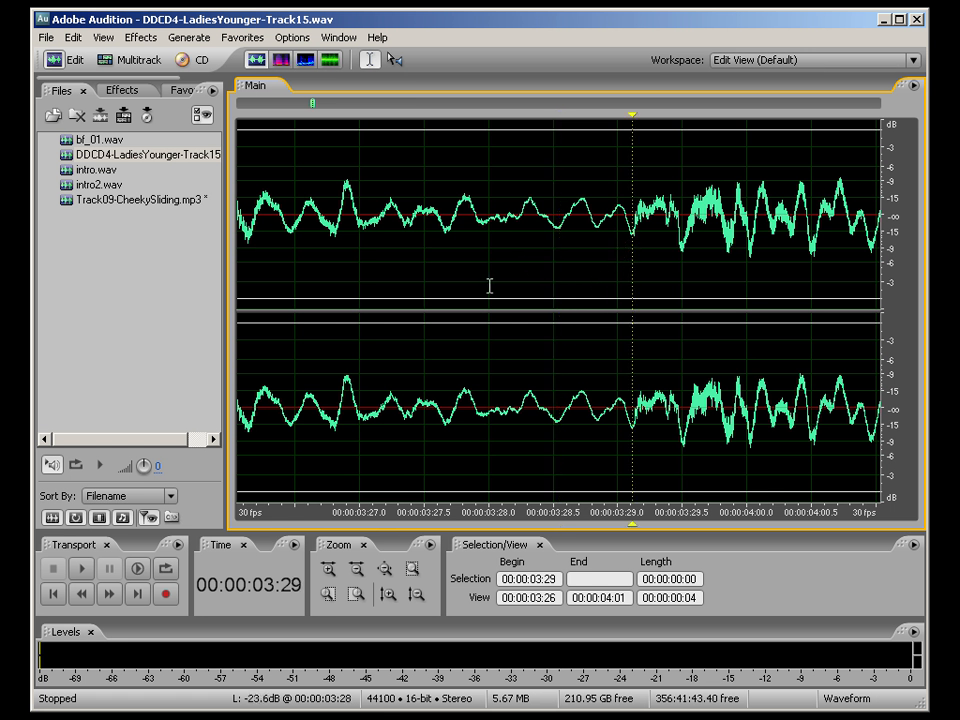
Step: Examine the waveform after the loop start and play from 00:00:03:29 to find where the loop ends
scroll(641, 317, "down", 4)
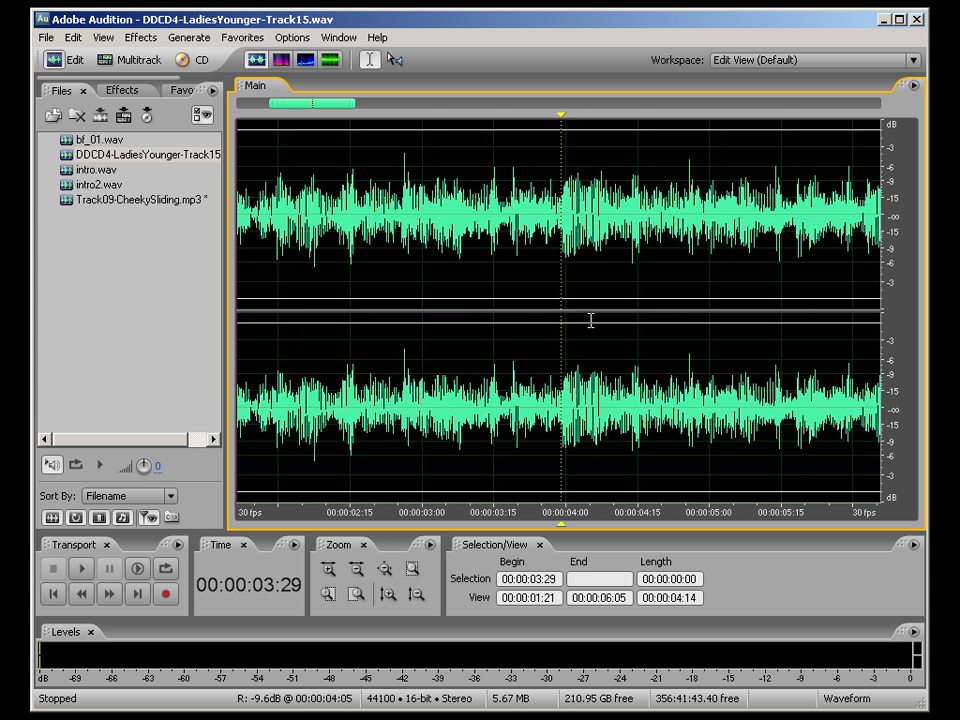
scroll(586, 318, "up", 4)
scroll(586, 318, "down", 8)
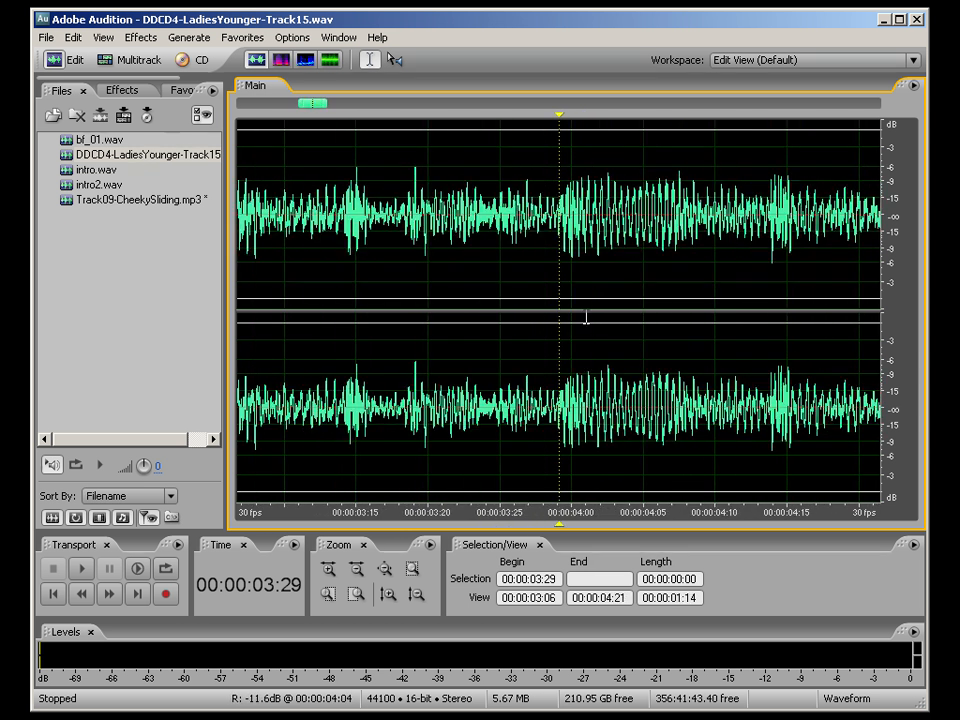
scroll(492, 252, "up", 3)
left_click_drag(321, 107, 371, 105)
left_click_drag(387, 104, 400, 104)
key("space")
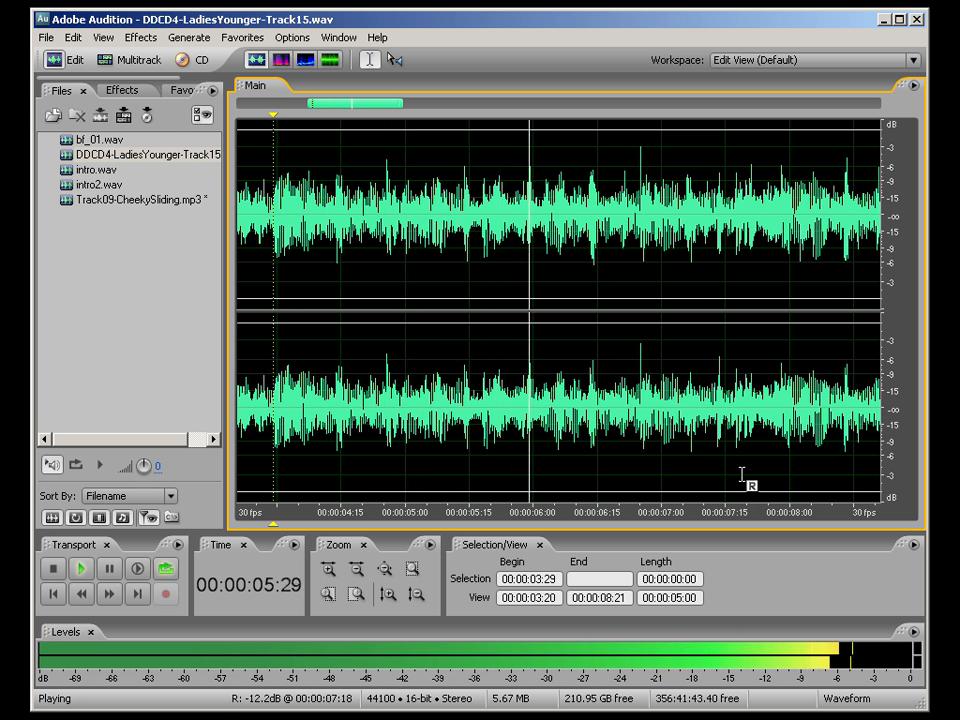
key("space")
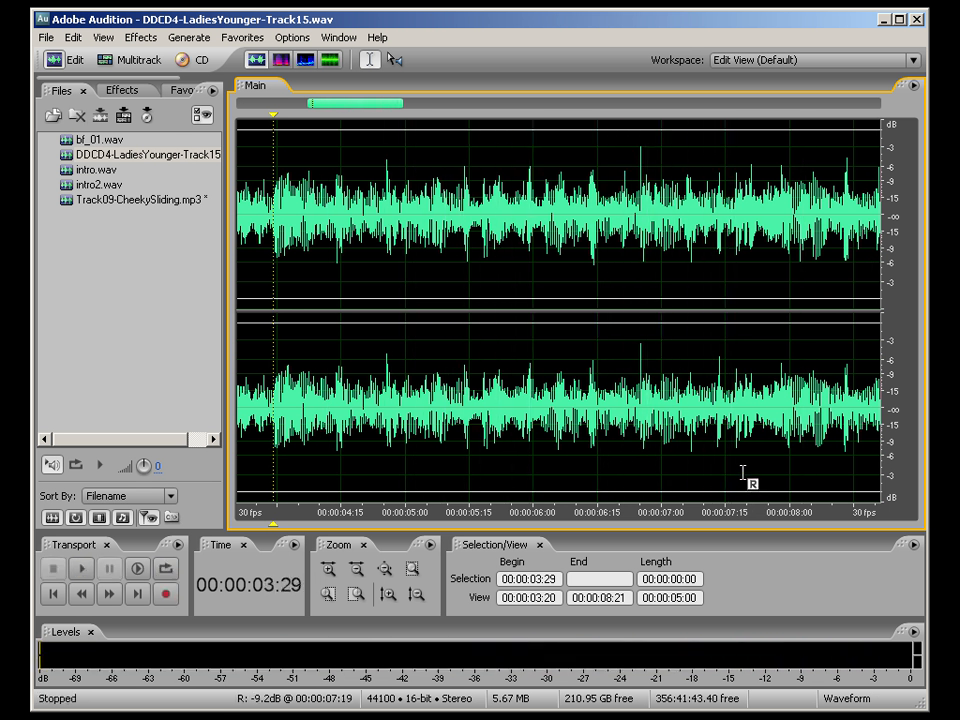
Step: Extend the selection from 00:00:03:29 to 00:00:07:27 and play it looped
left_click(780, 172, "shift")
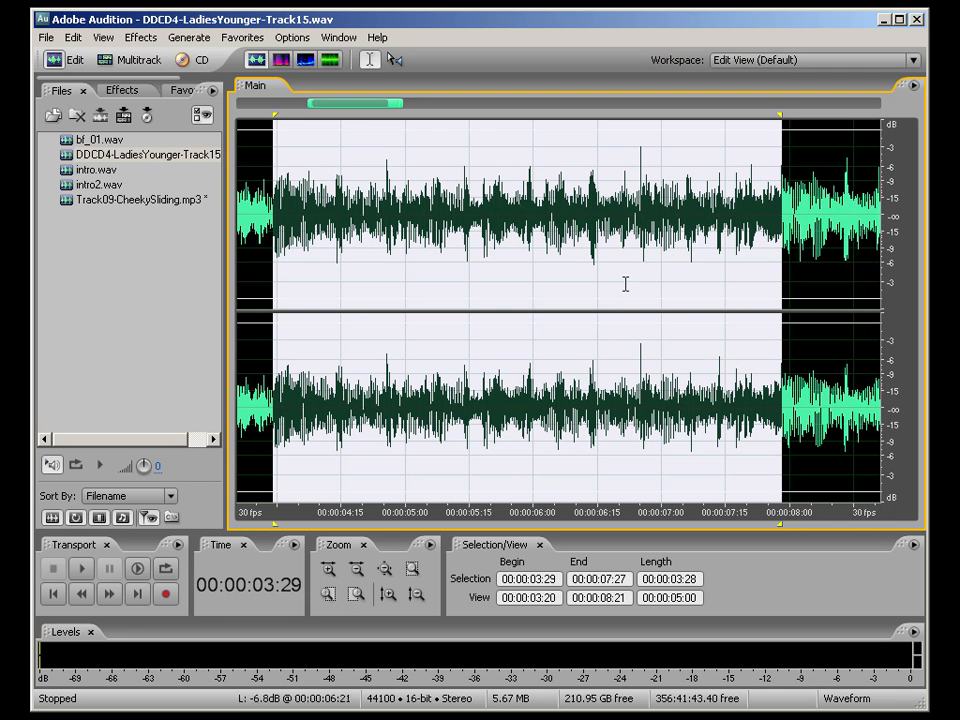
key("space")
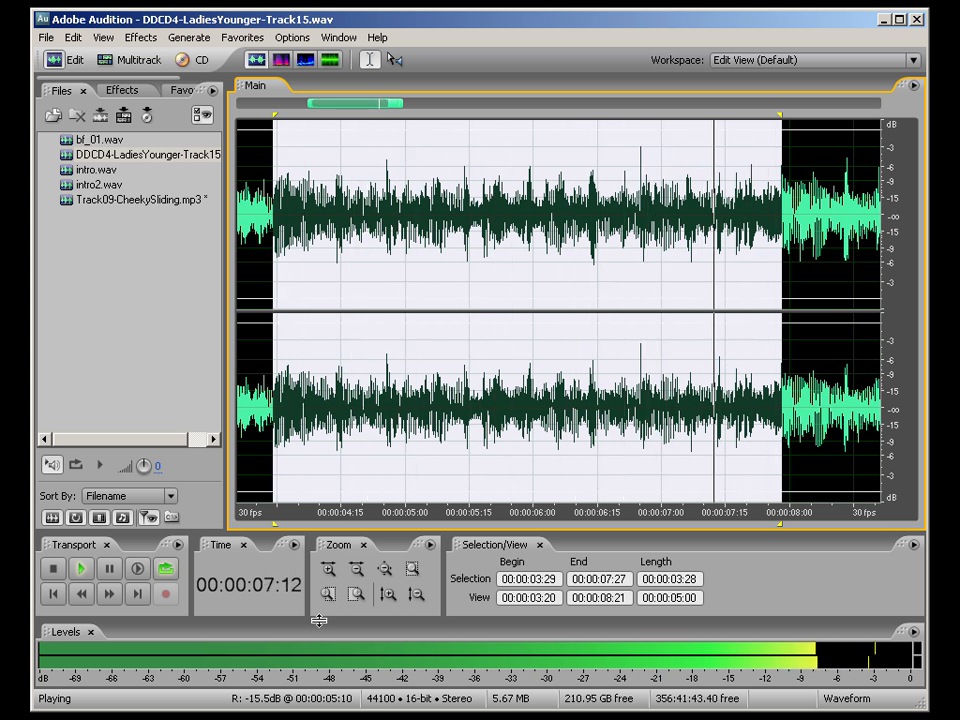
key("space")
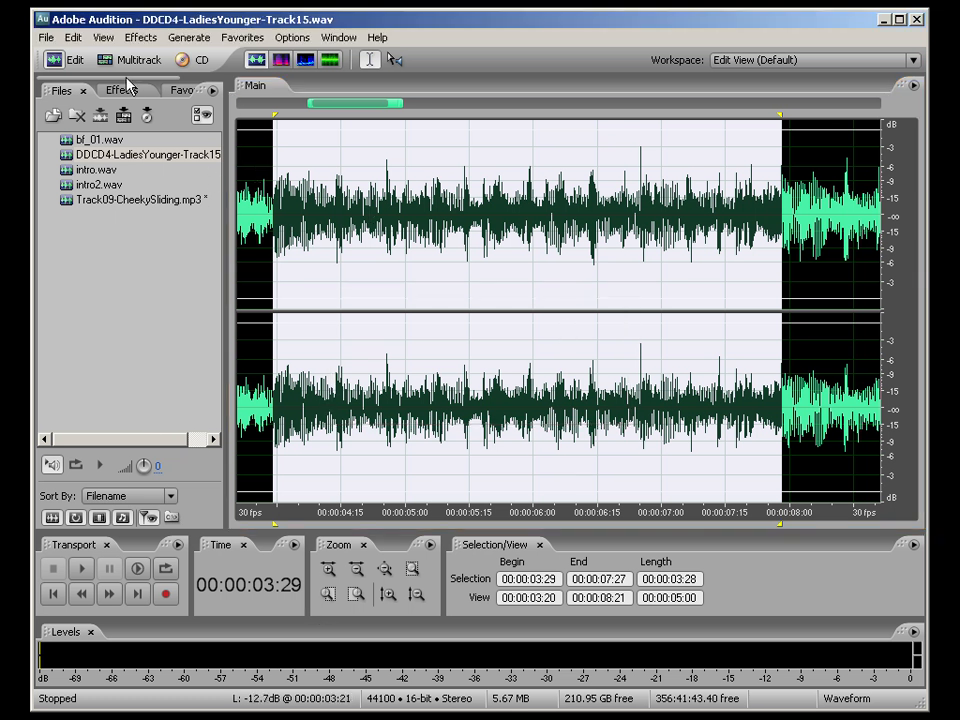
Step: Copy the selected loop into a new waveform file
left_click(46, 37)
left_click(70, 56)
left_click(574, 415)
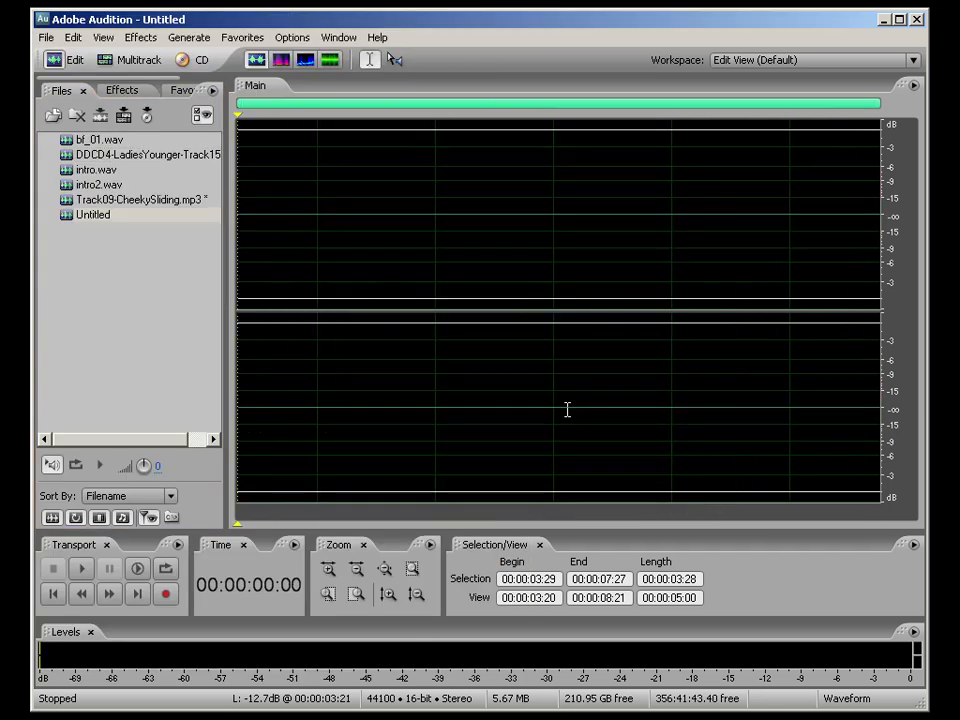
key("ctrl+v")
left_click(160, 253)
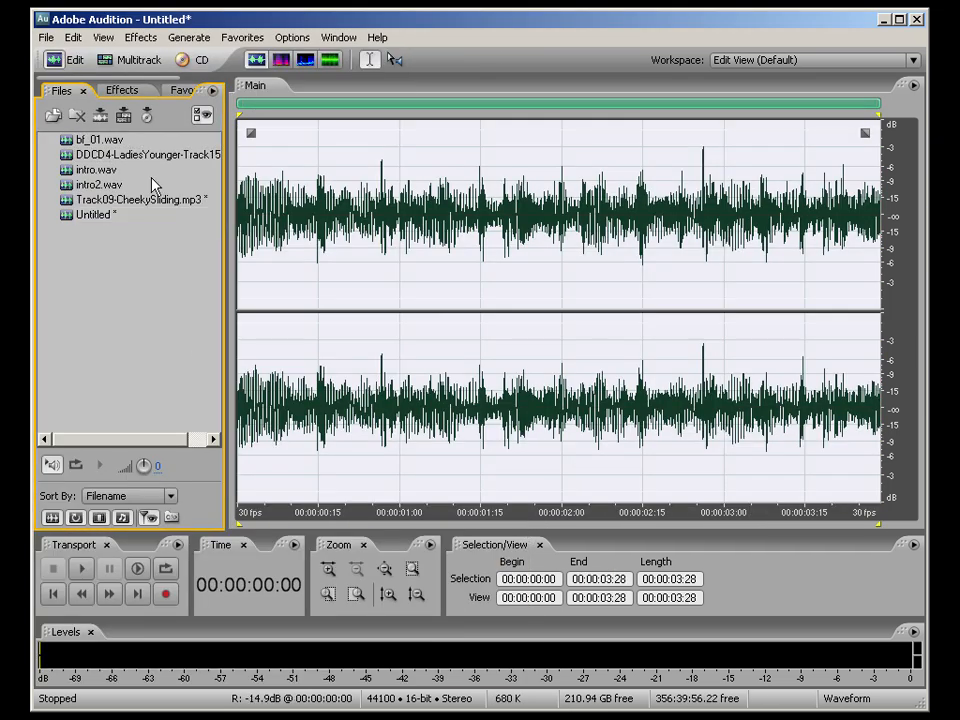
Step: Switch to the multitrack session and place the Untitled loop file at the start of Track 1
left_click(113, 64)
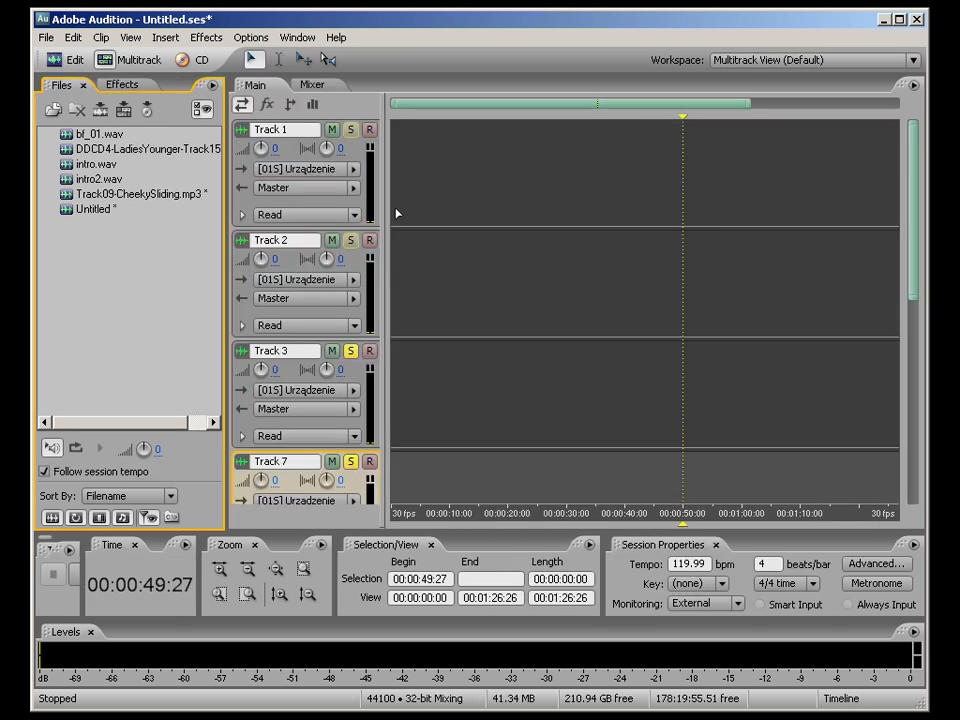
left_click(105, 209)
left_click_drag(218, 215, 402, 157)
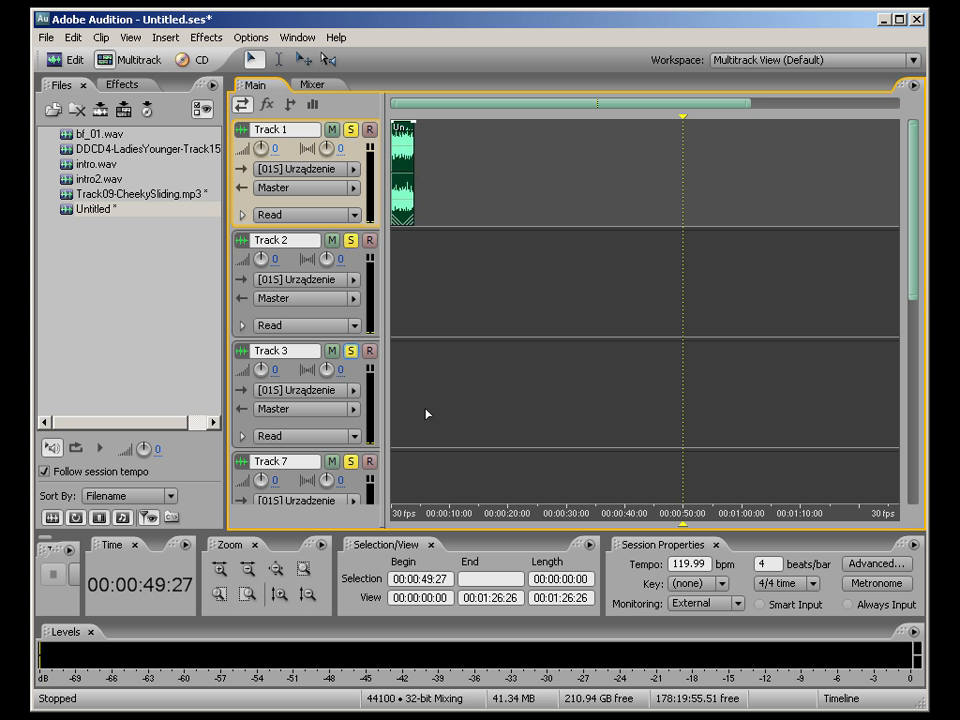
Step: Enable looping for the Untitled clip on Track 1, using Simple Looping (no gaps)
left_click(483, 204)
left_click(433, 197)
right_click(400, 204)
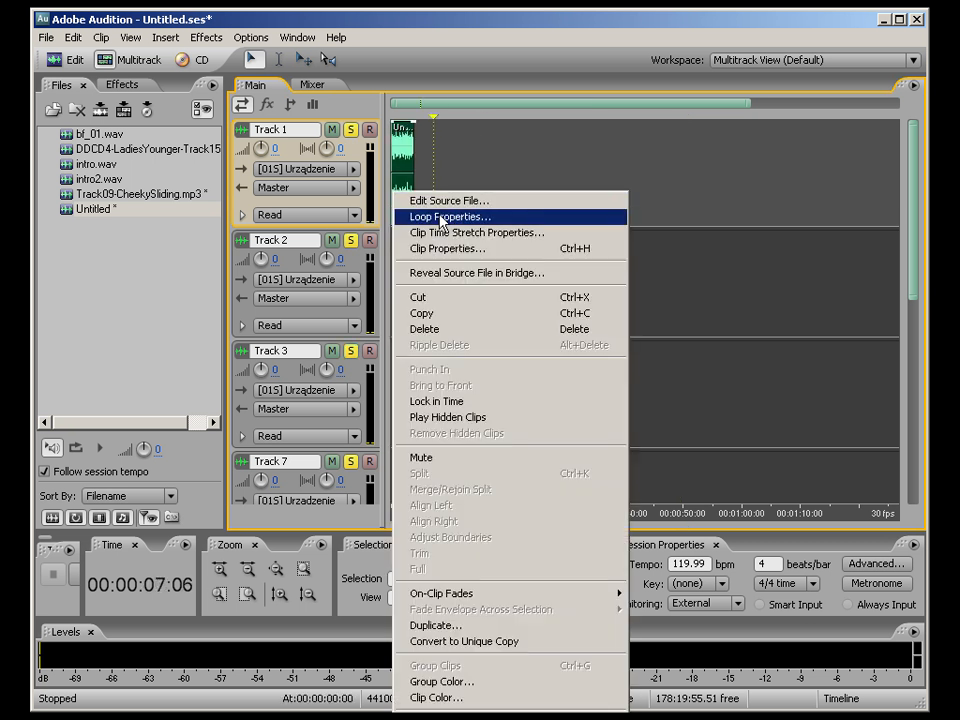
left_click(441, 217)
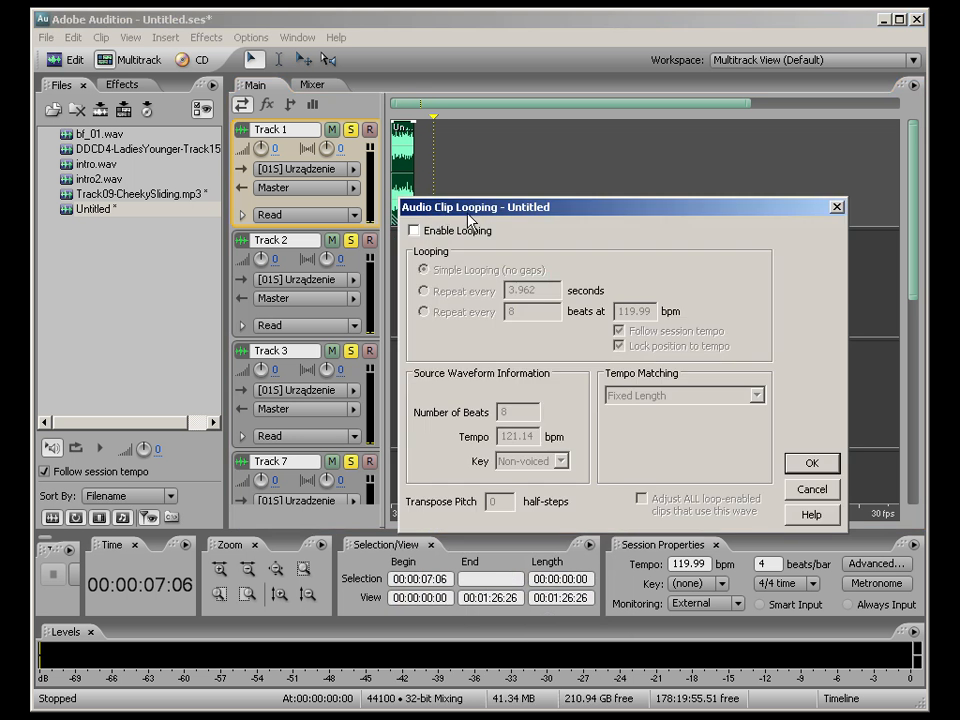
left_click(415, 231)
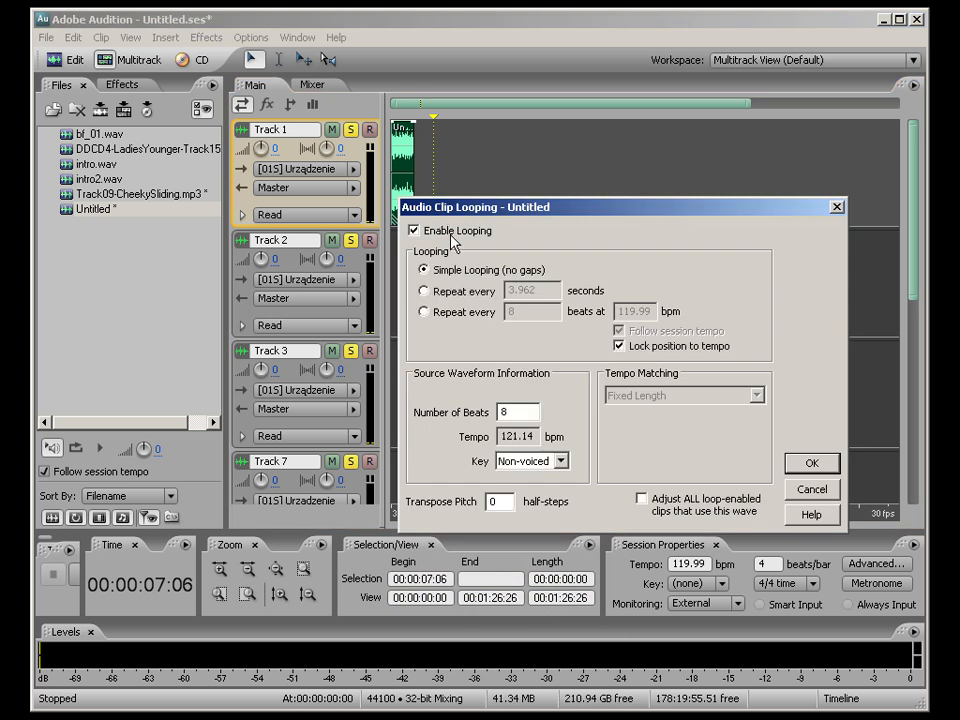
left_click(463, 311)
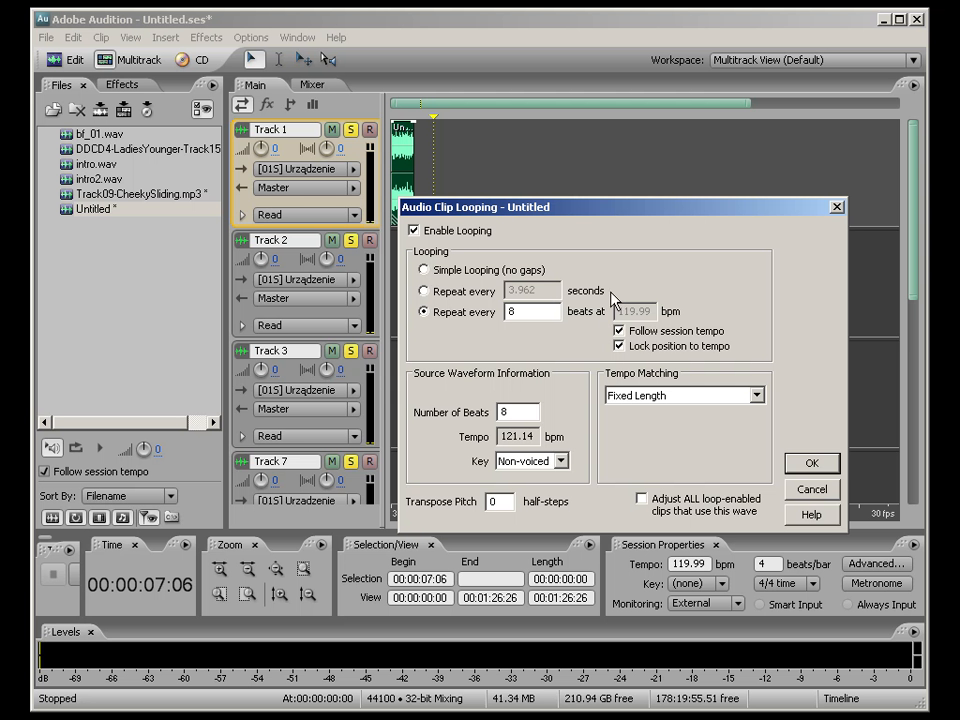
left_click(462, 281)
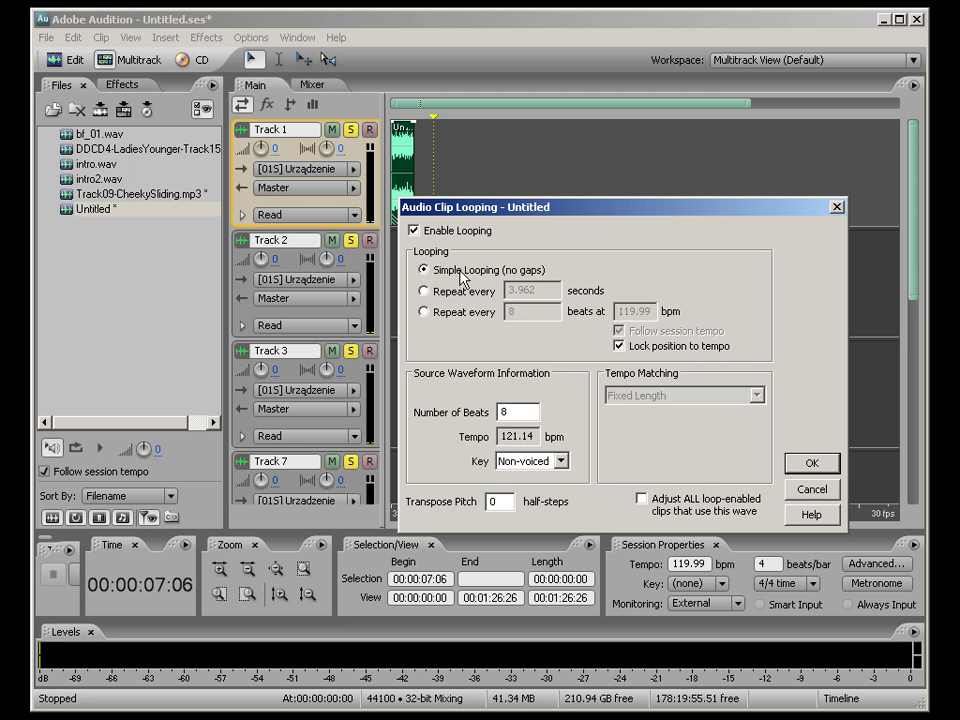
left_click(806, 462)
Step: Extend the looped clip on Track 1 to about 1 minute 20 seconds and play it from the start
left_click_drag(416, 228, 861, 222)
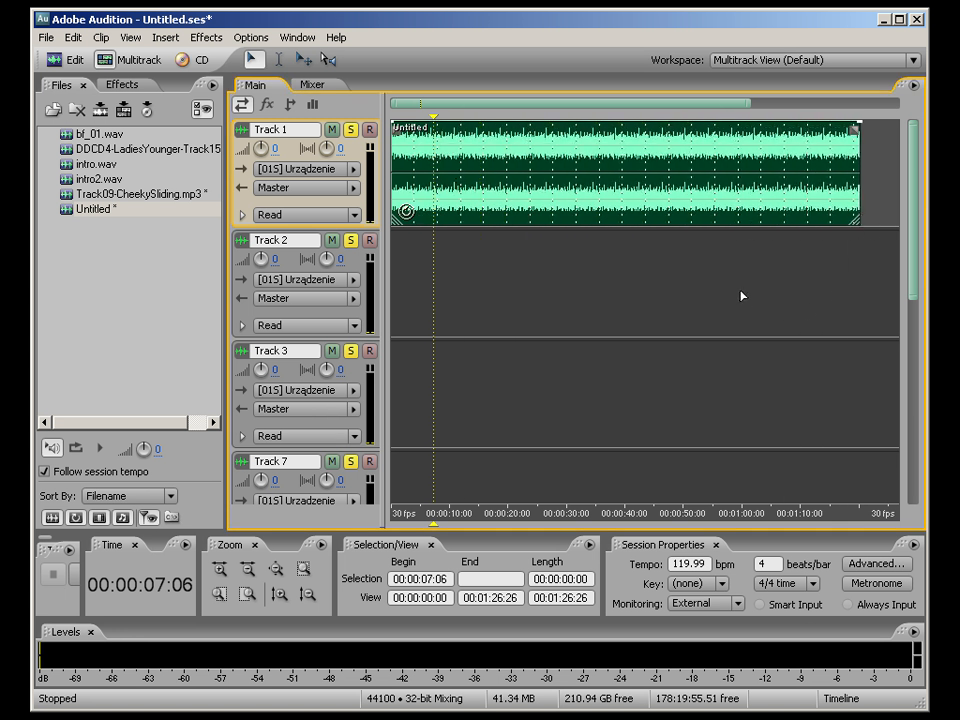
key("space")
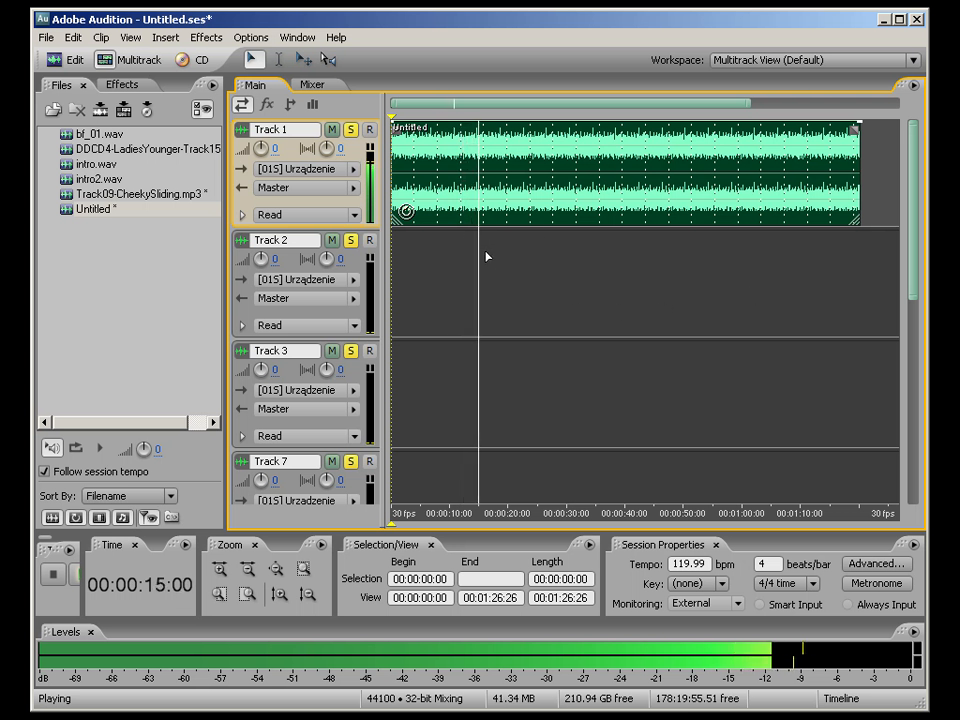
key("space")
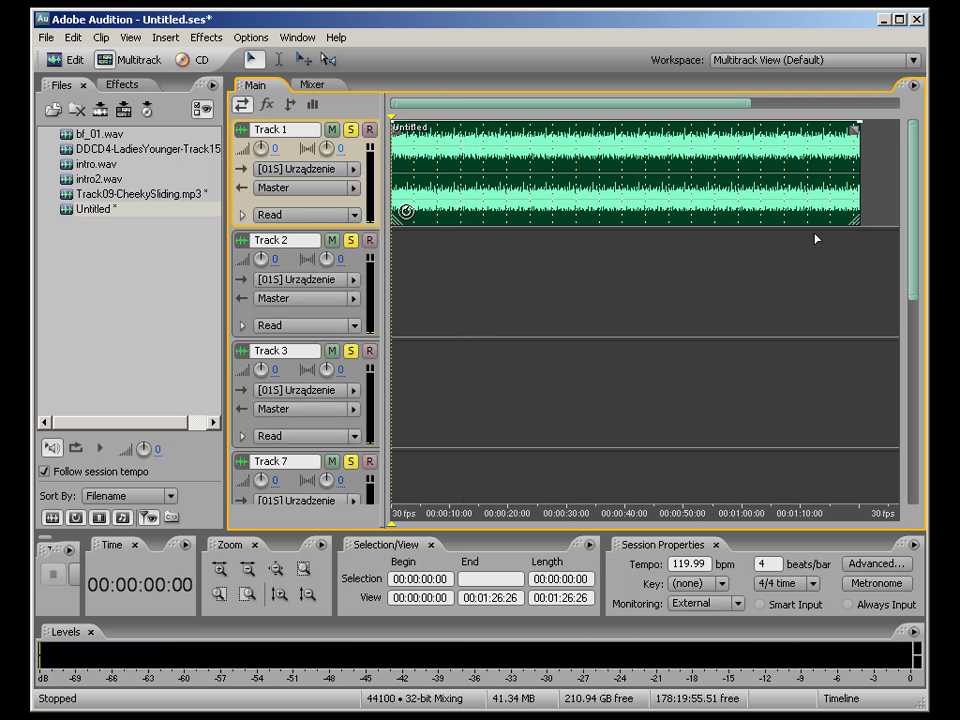
Step: Shorten the looped clip to four repetitions and place DDCD4-LadiesYounger-Track15.wav at the start of Track 2
left_click_drag(859, 221, 484, 229)
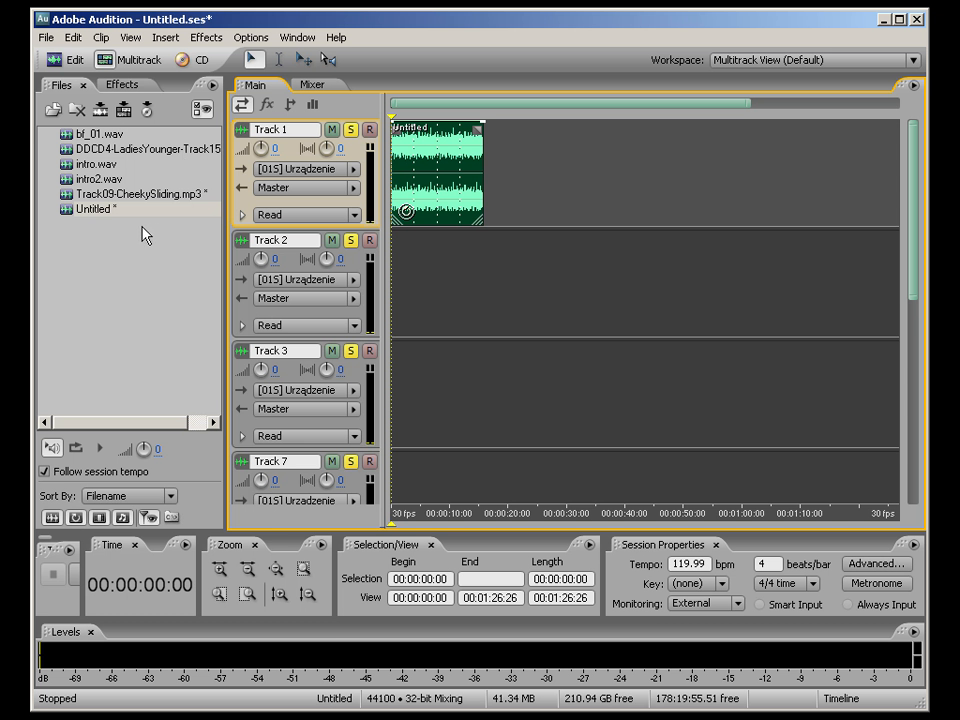
left_click(127, 149)
left_click_drag(127, 149, 469, 285)
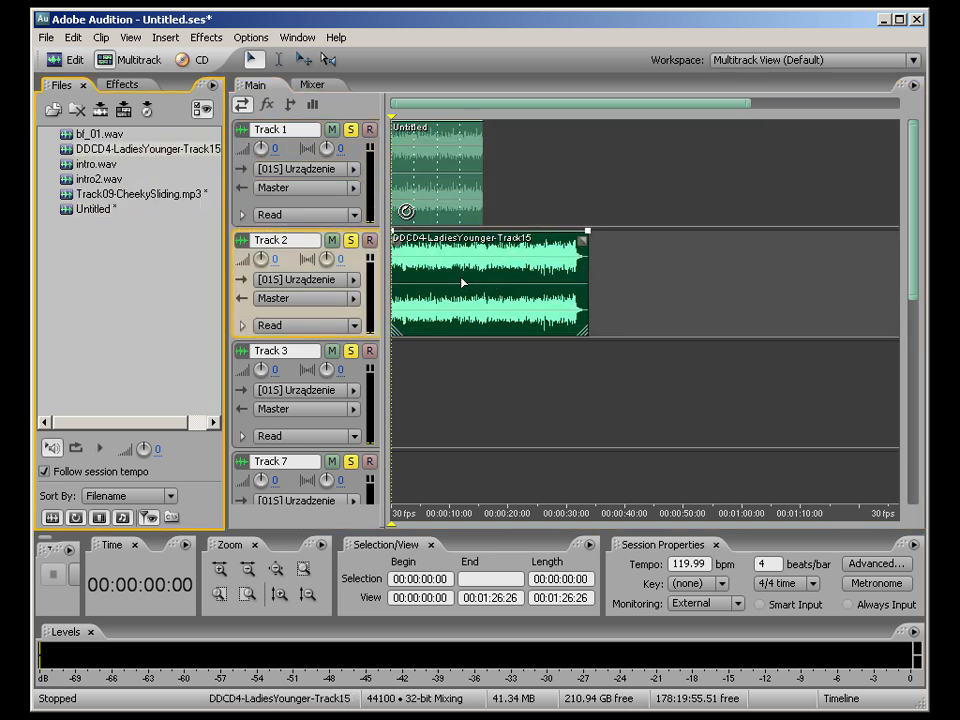
scroll(490, 392, "up", 2)
scroll(503, 381, "down", 2)
scroll(586, 300, "up", 1)
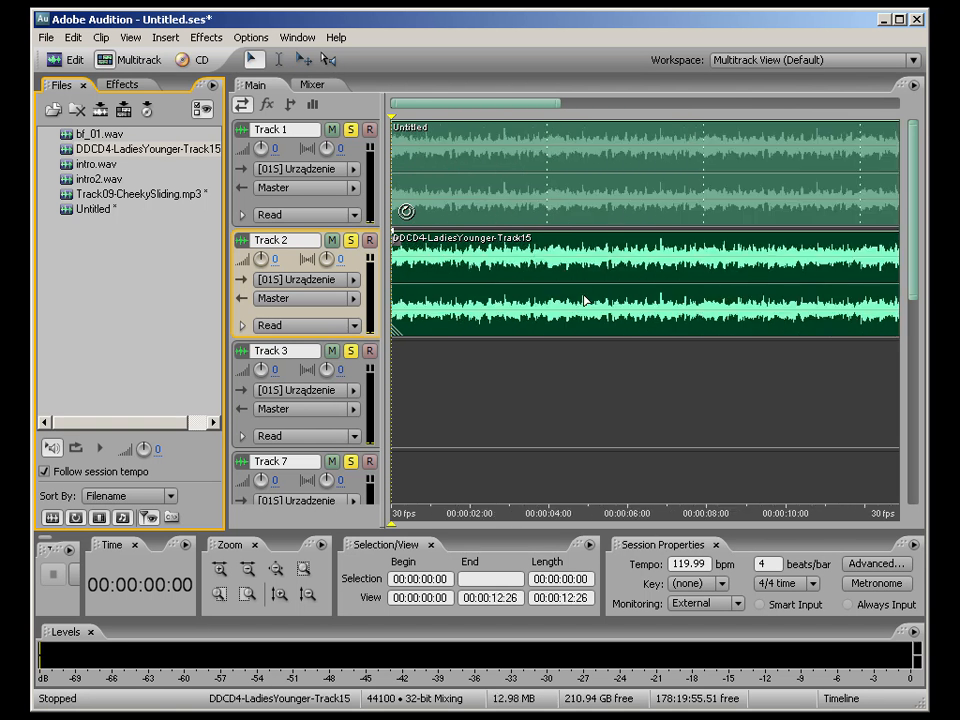
Step: Turn off solo on Track 1 and play the Track 2 clip from several points to find the loop boundary
left_click(533, 405)
left_click(514, 294)
left_click(352, 130)
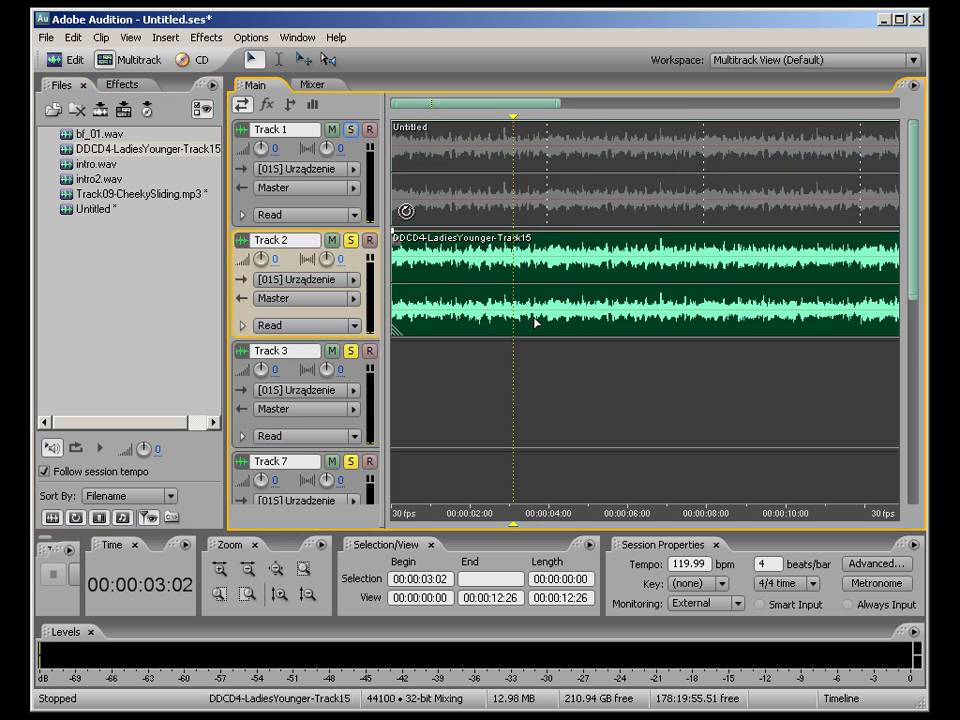
left_click(437, 370)
key("space")
left_click(654, 361)
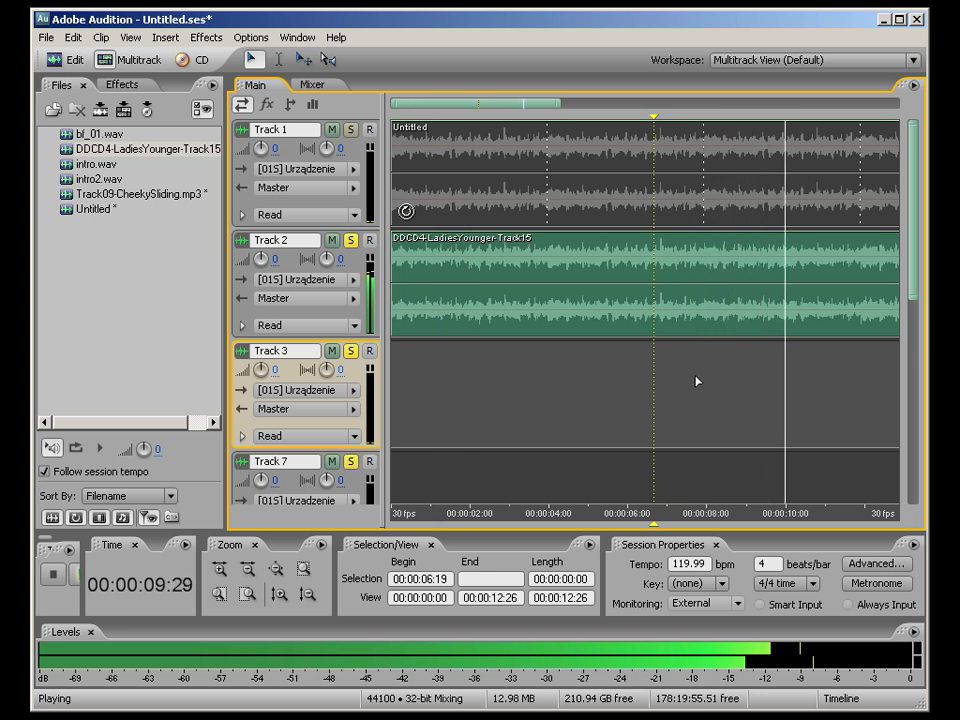
left_click(615, 358)
key("space")
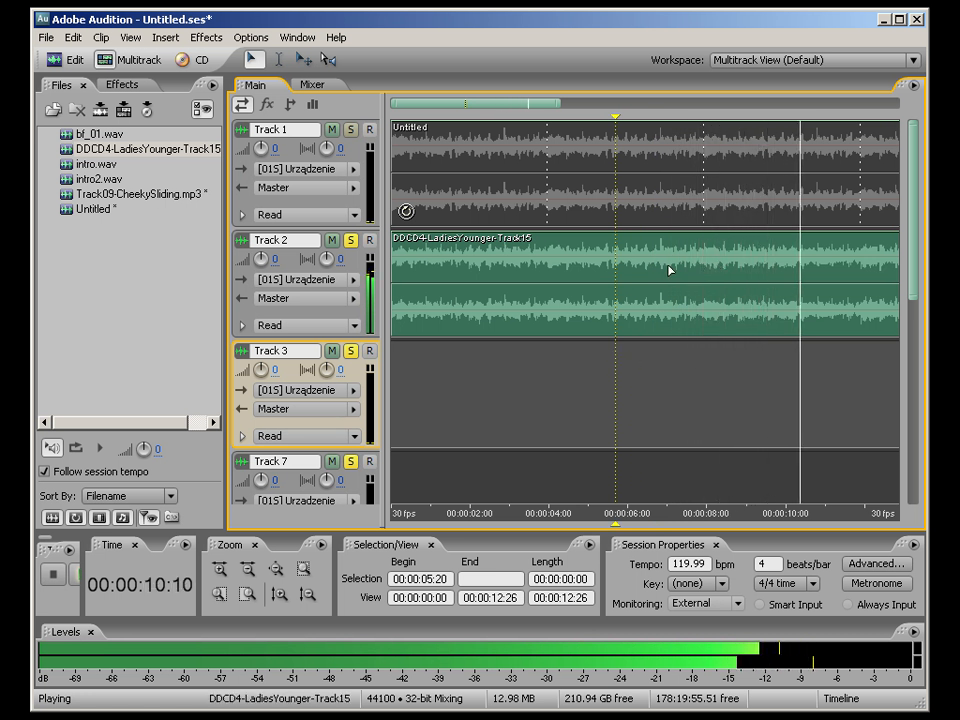
Step: Replay the Track 2 clip from 00:00:05:20 and place the cursor at 00:00:07:27, on the loop boundary
key("space")
key("space")
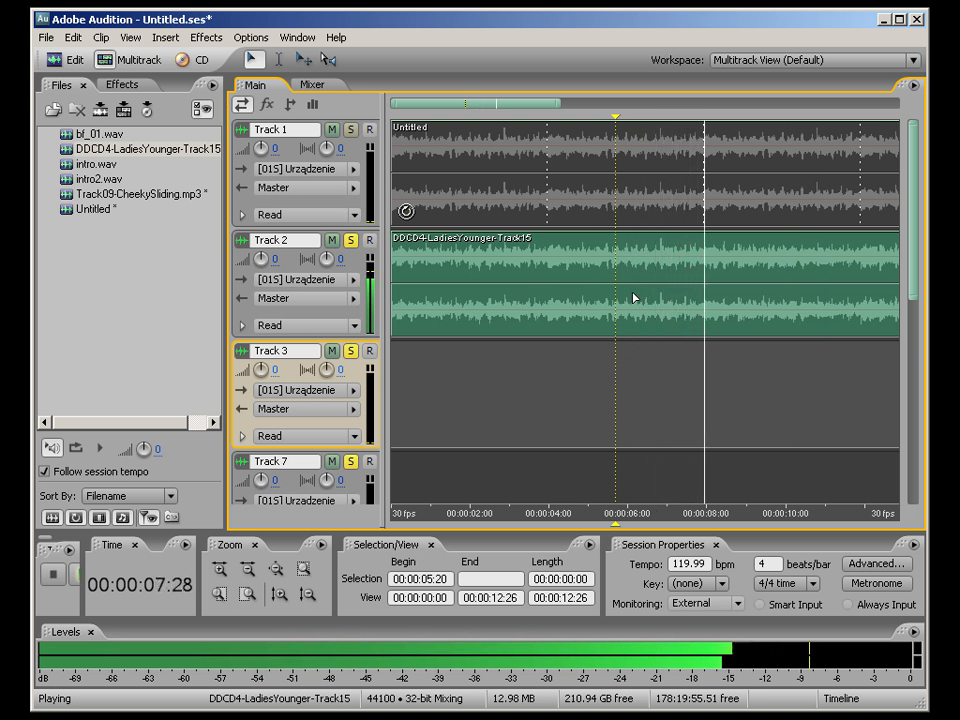
key("space")
left_click(704, 265)
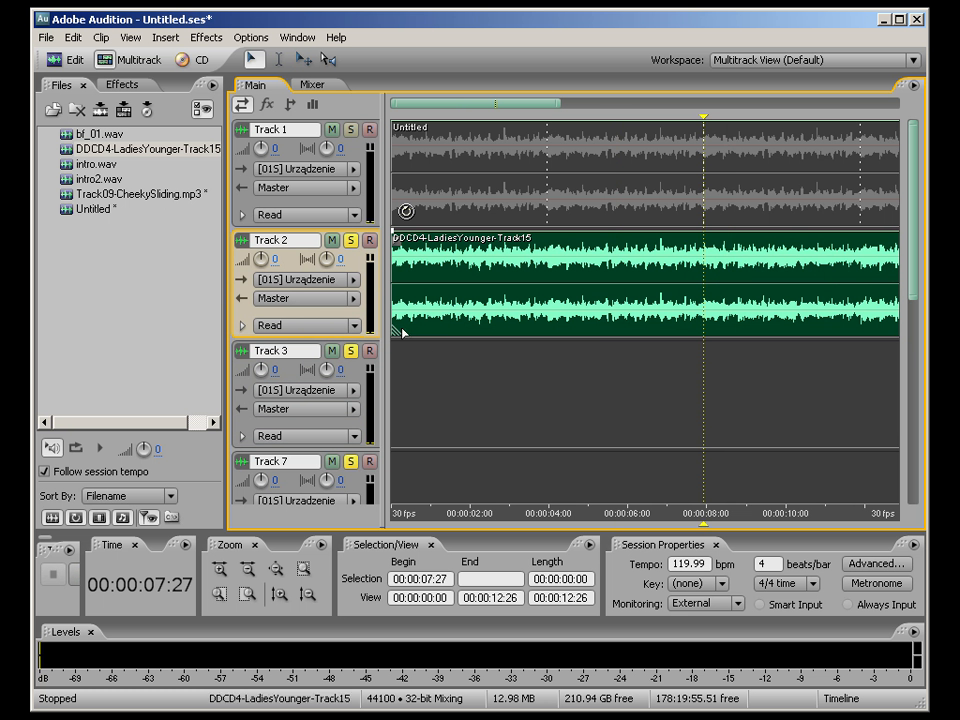
Step: Trim the start of the Track 2 clip to 00:00:07:27 and move it to where the Track 1 loop ends
left_click_drag(396, 332, 463, 324)
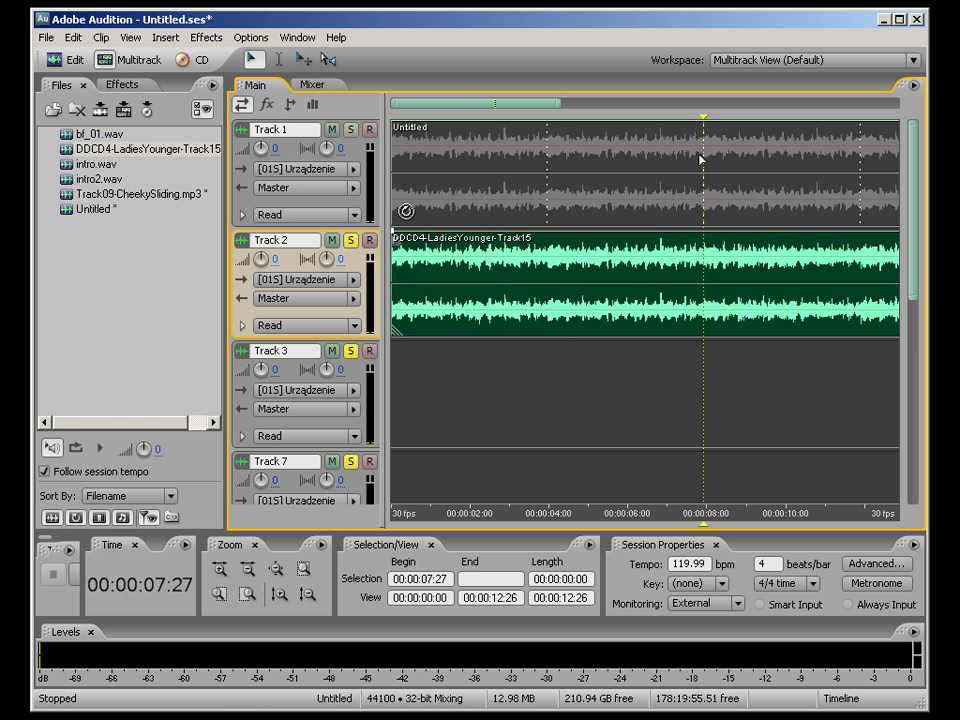
scroll(700, 181, "up", 10)
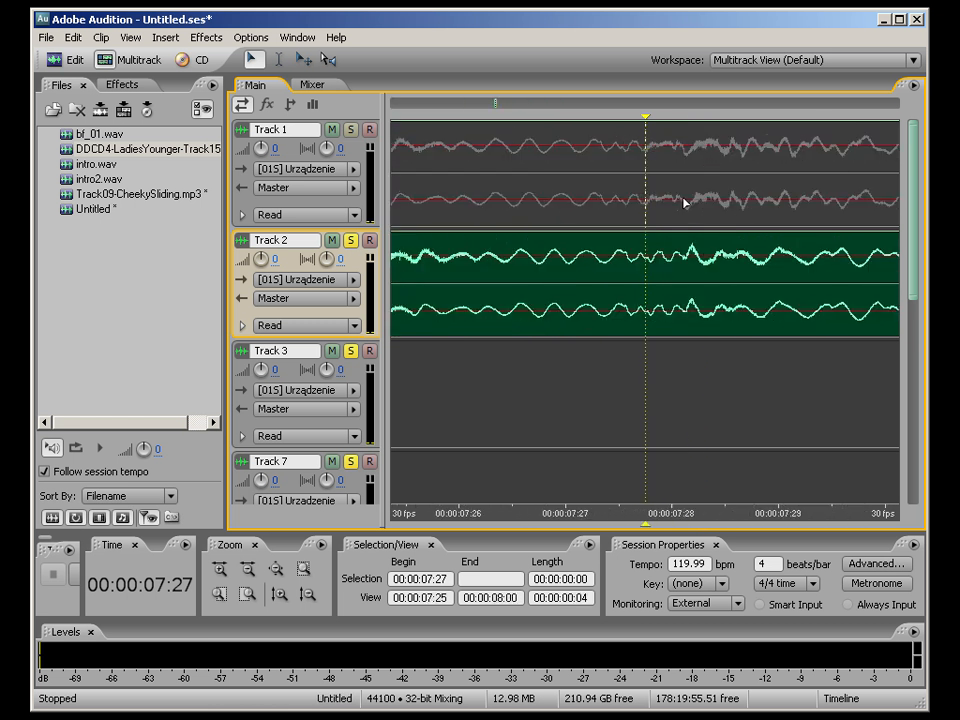
scroll(630, 205, "down", 12)
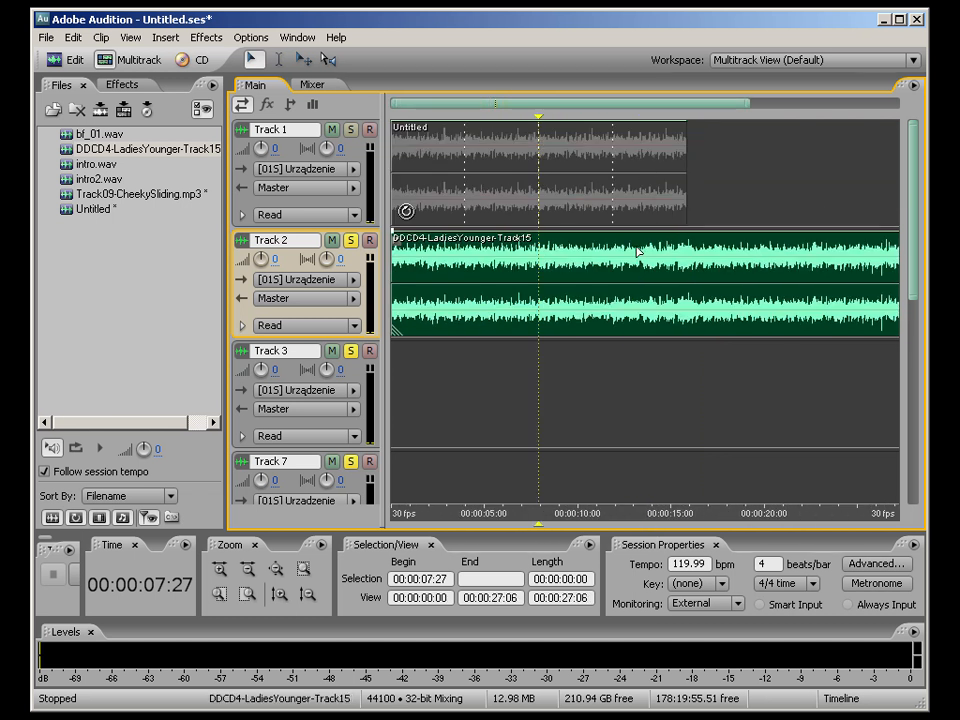
left_click_drag(395, 330, 538, 326)
left_click_drag(562, 261, 711, 266)
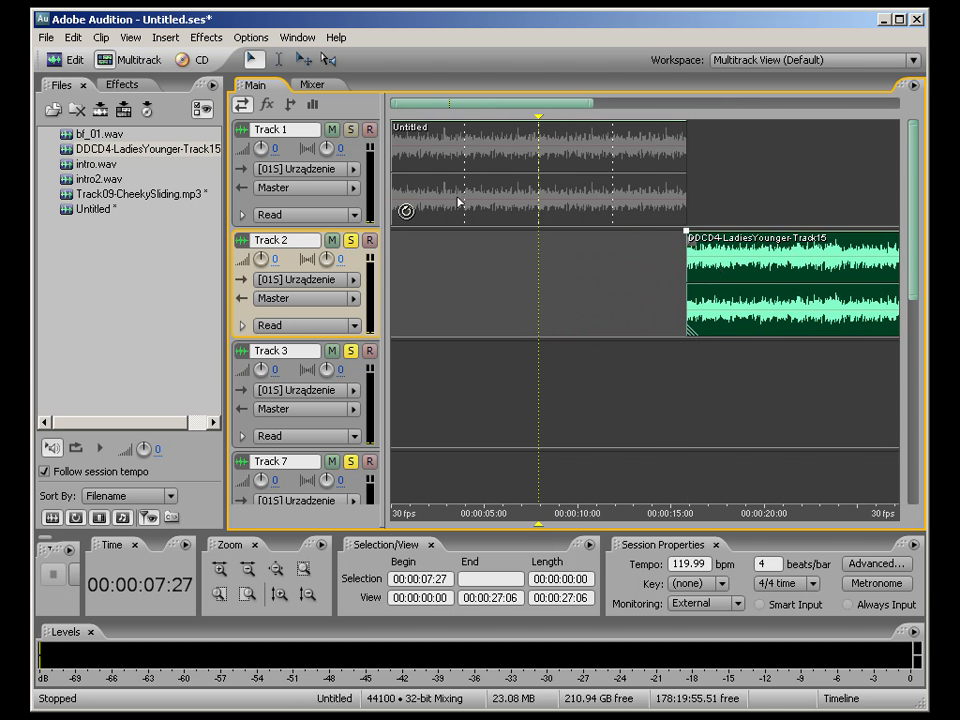
Step: Solo Track 1 again and play the session from the beginning to check the transition between the two clips
left_click(433, 224)
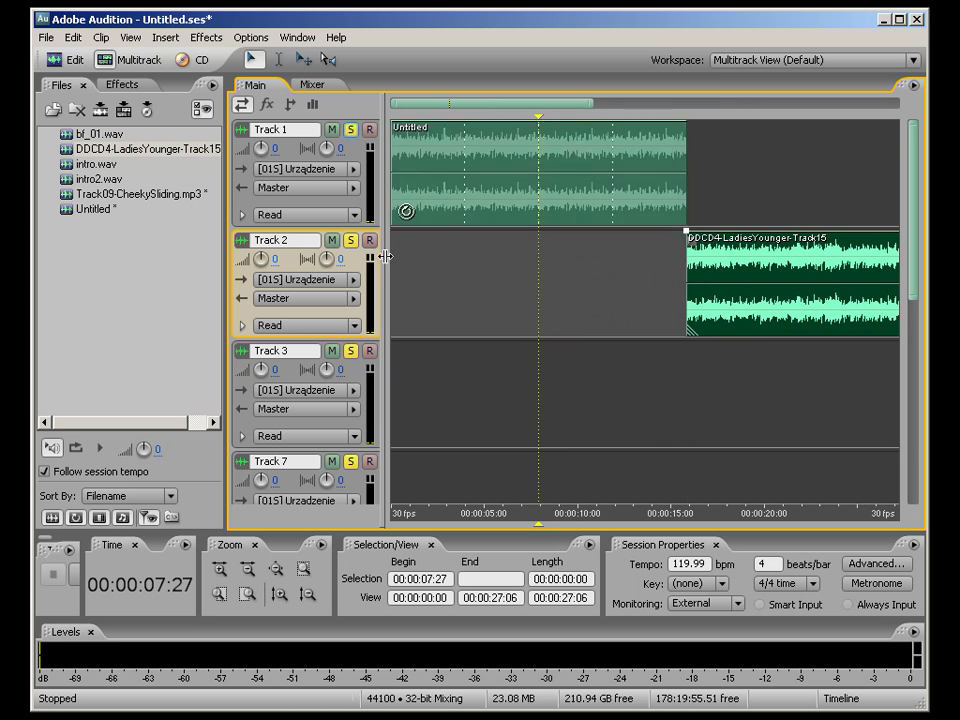
left_click(484, 381)
key("Home")
key("space")
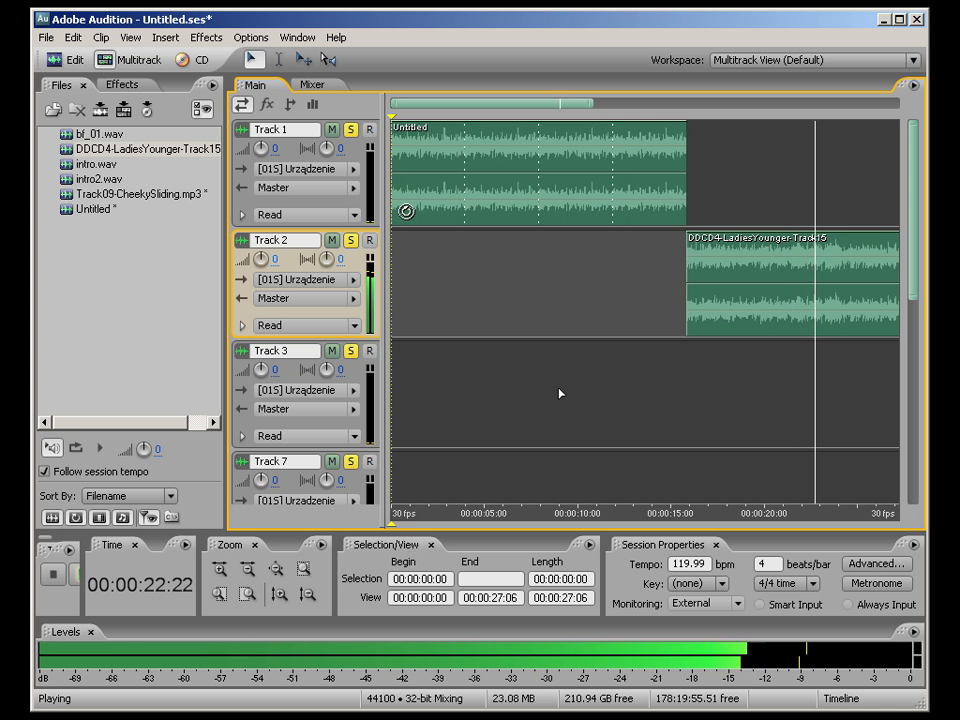
key("space")
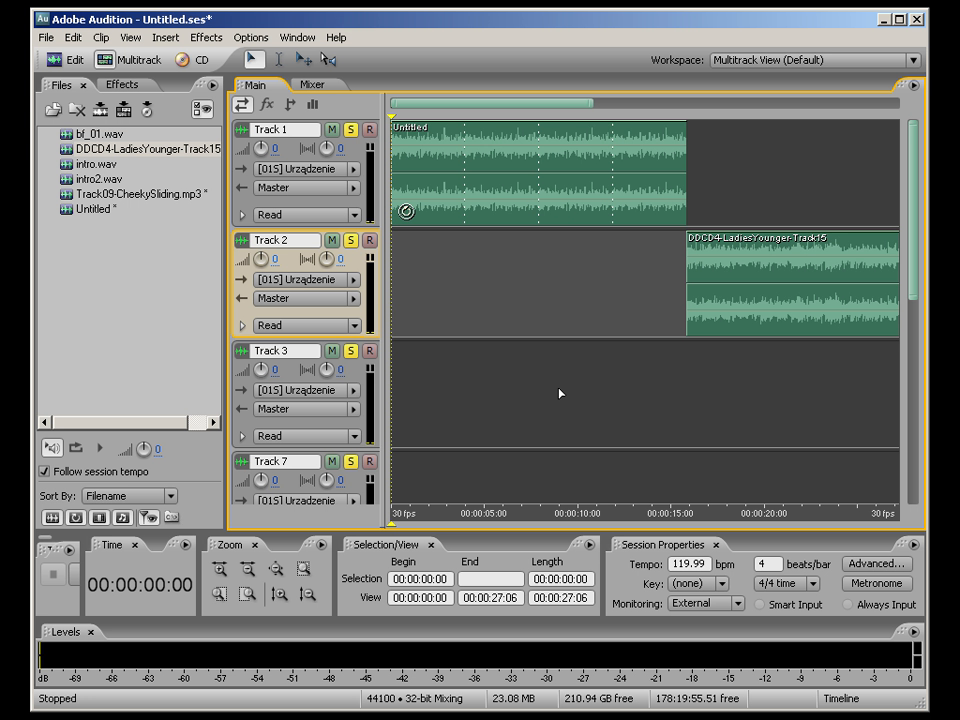
Step: Delete the looped Untitled clip from Track 1 and the DDCD4-LadiesYounger-Track15 clip from Track 2
left_click_drag(592, 101, 817, 100)
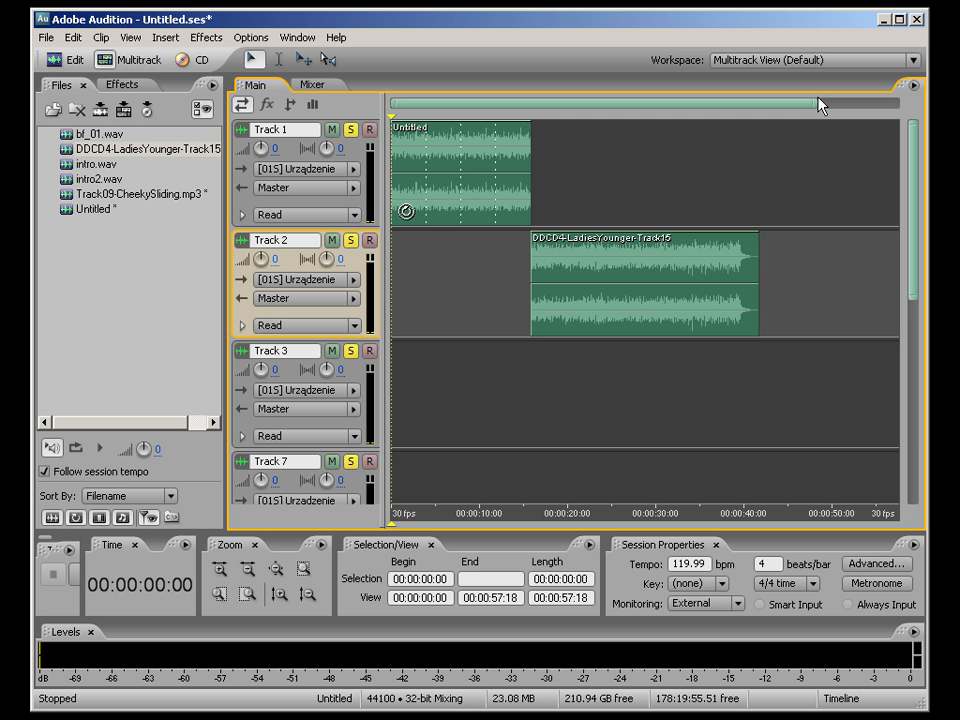
left_click_drag(812, 104, 705, 103)
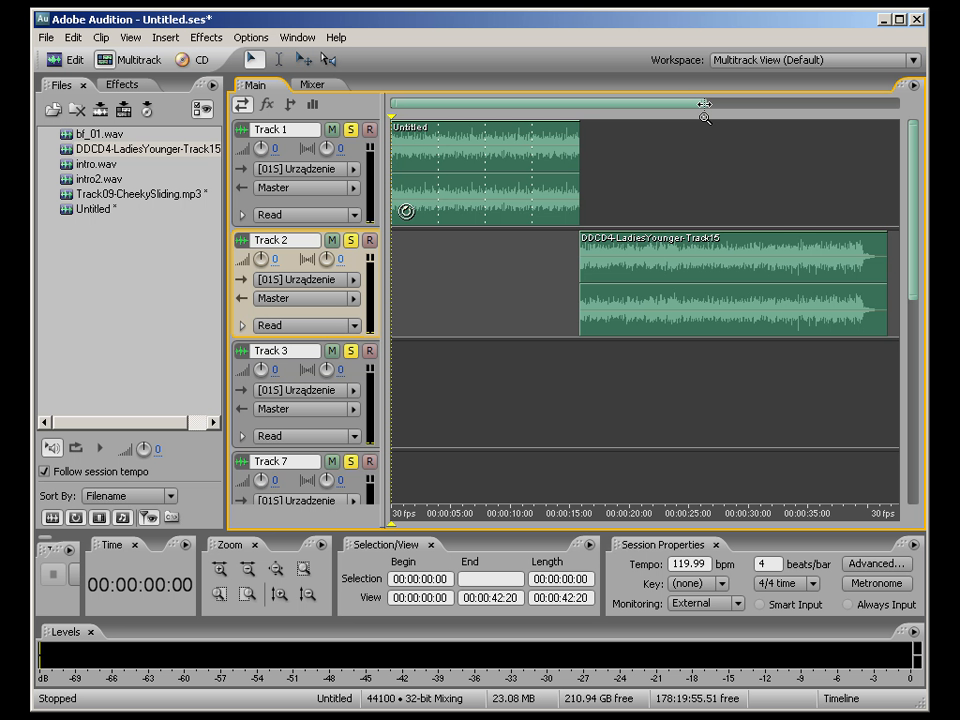
left_click_drag(463, 281, 656, 287)
left_click(475, 268)
left_click(437, 178)
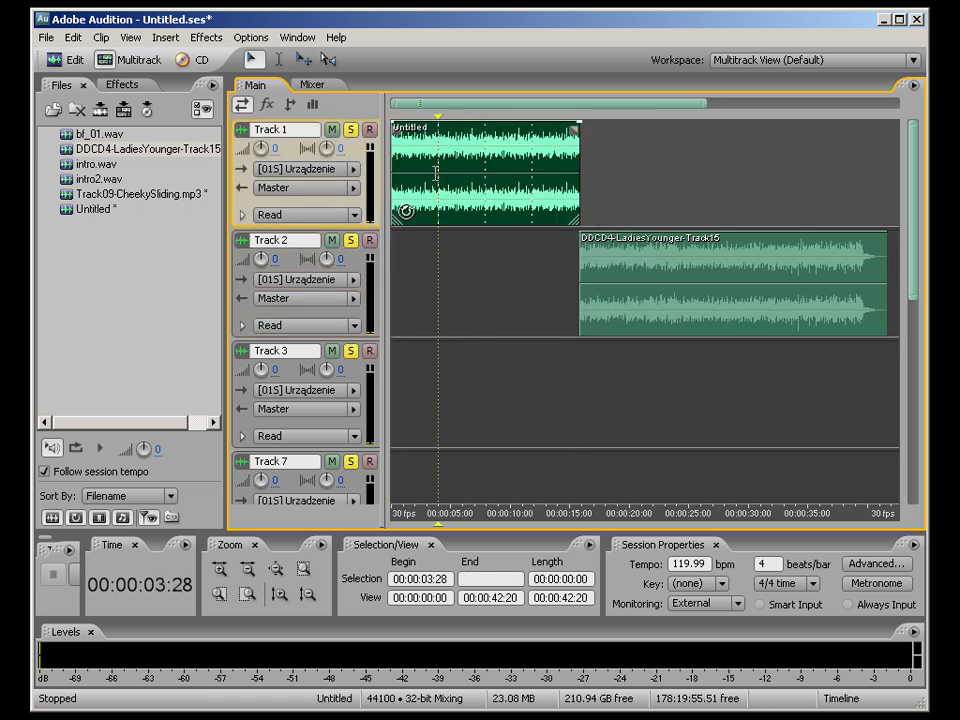
key("Delete")
left_click(656, 245)
key("Delete")
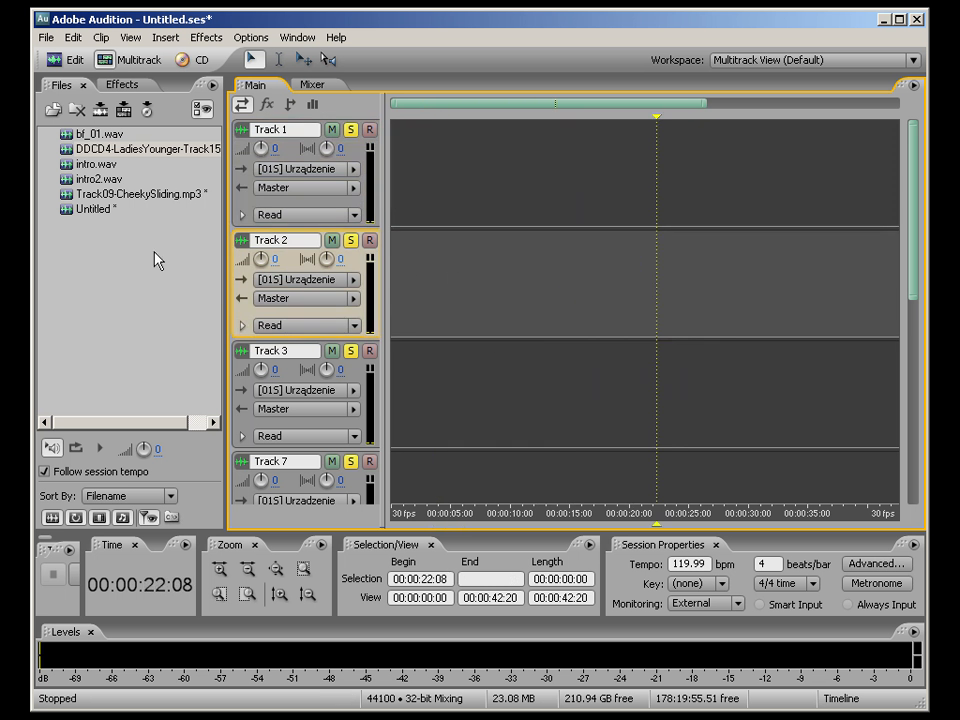
Step: Open intro.wav in the waveform editor, show its full length and play it from the start
double_click(96, 165)
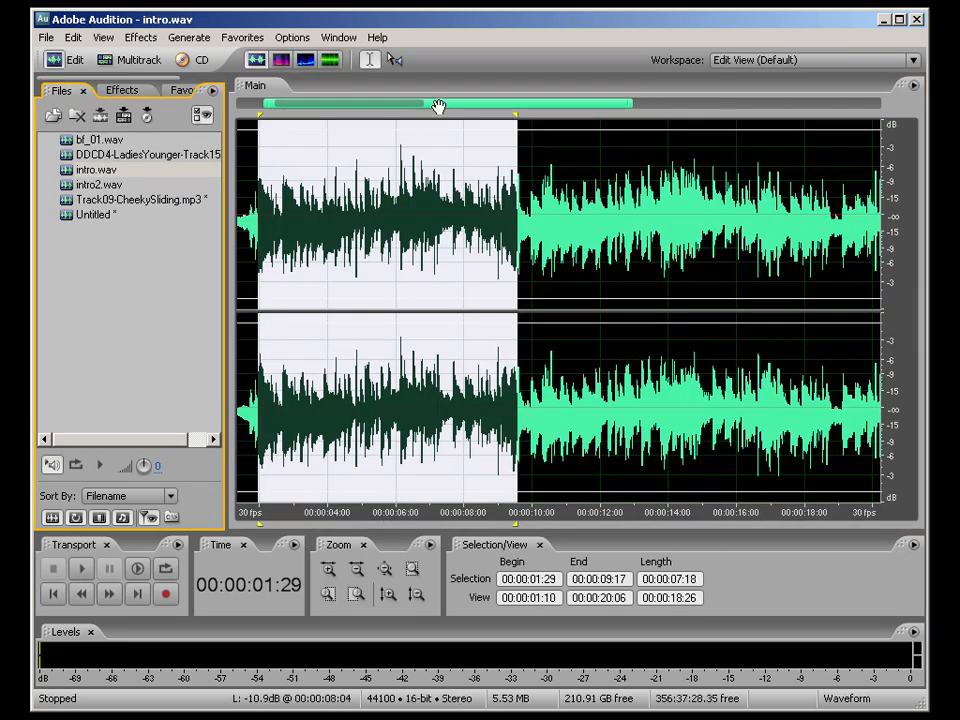
left_click_drag(238, 318, 234, 313)
left_click(266, 193)
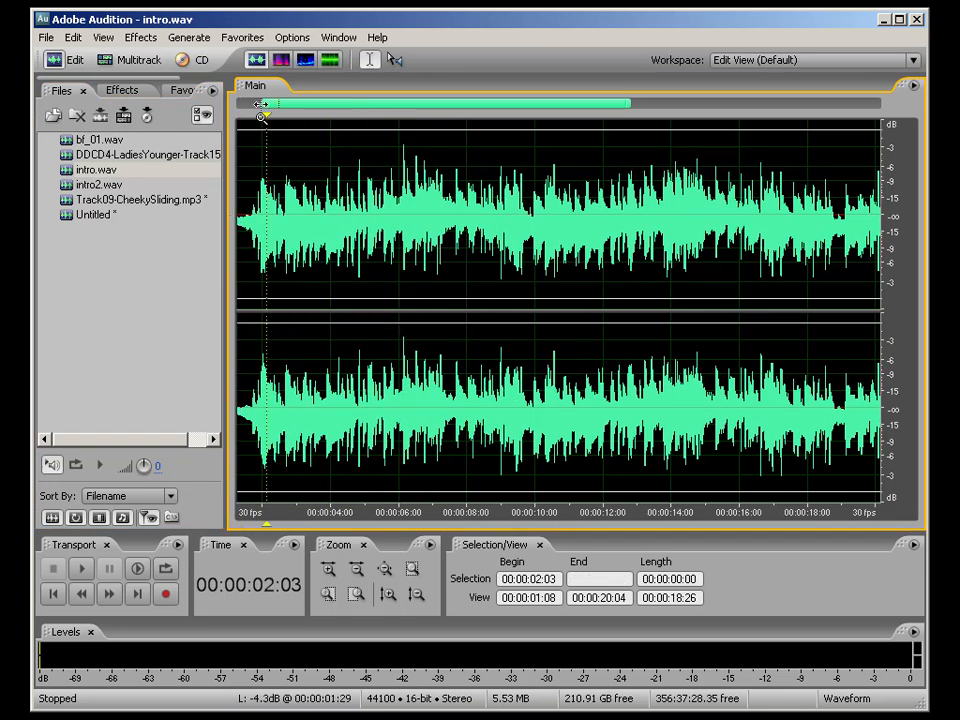
left_click_drag(260, 104, 236, 104)
left_click_drag(632, 104, 880, 104)
left_click(236, 317)
key("space")
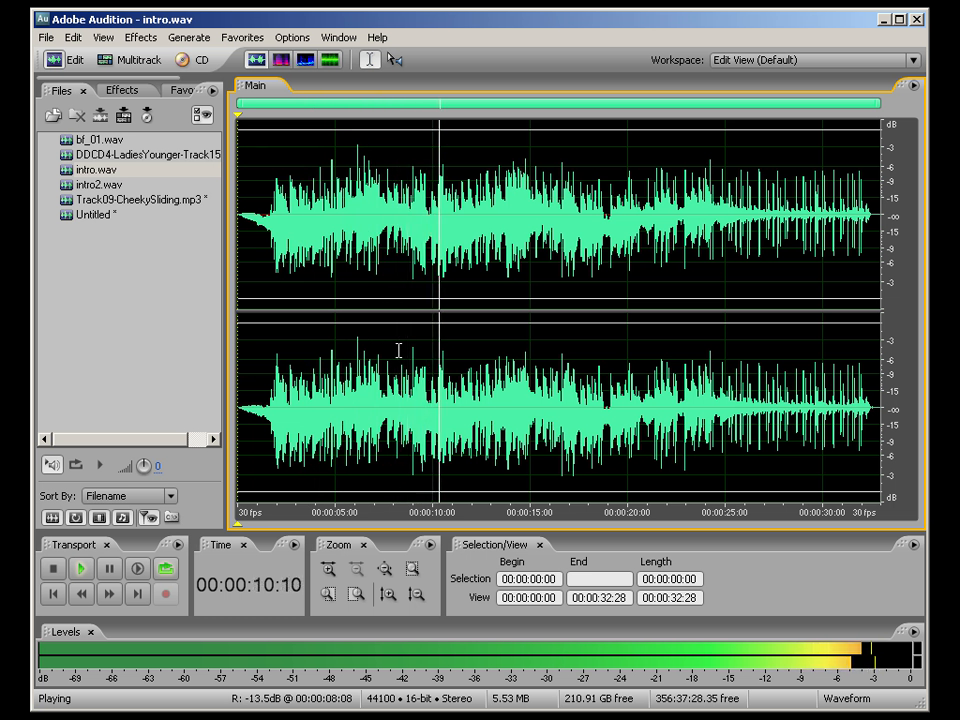
key("space")
Step: Select the range from 00:00:01:29 to 00:00:09:17 in intro.wav
left_click_drag(254, 194, 433, 210)
scroll(433, 212, "up", 1)
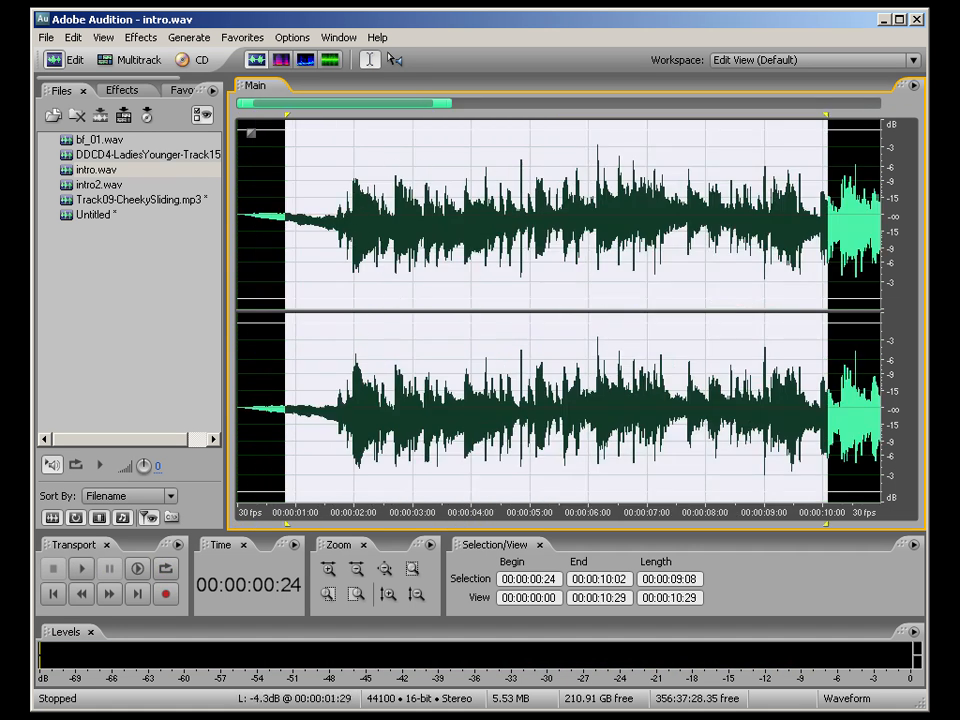
left_click(352, 210)
left_click_drag(420, 102, 457, 103)
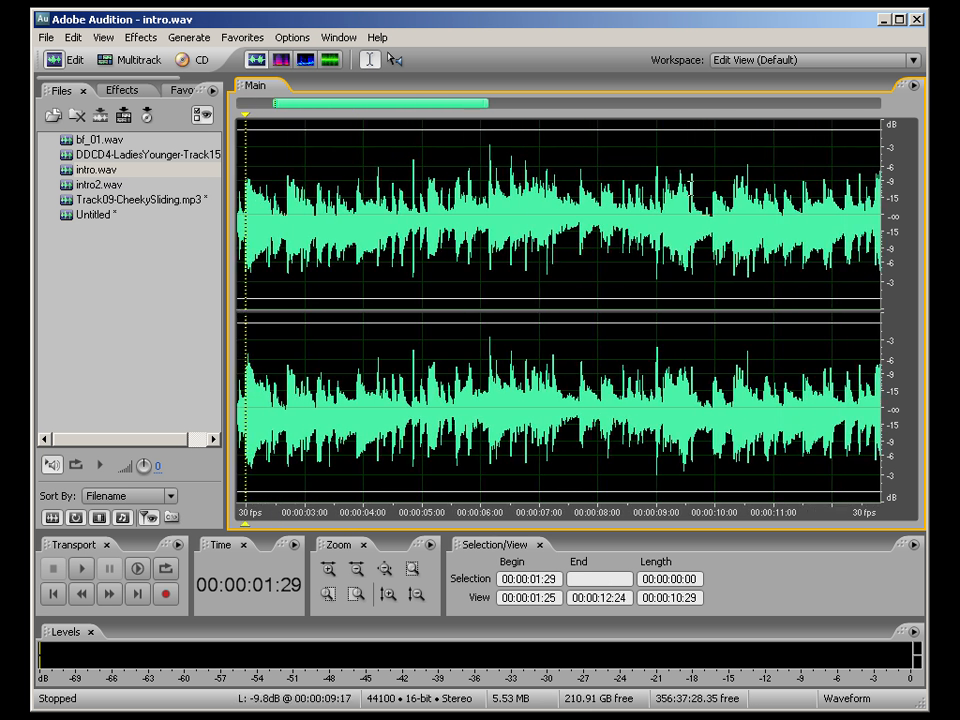
left_click(690, 186, "shift")
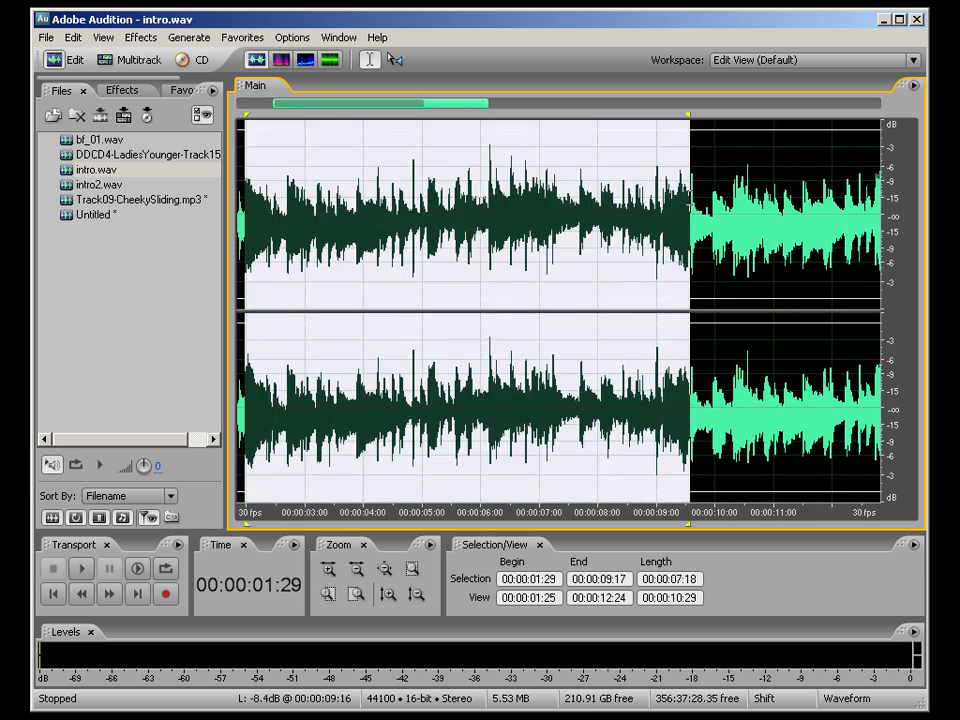
Step: Fine-tune the selection's end to 00:00:09:17 in intro.wav and play the selection looped to check its transition
left_click(688, 190, "shift")
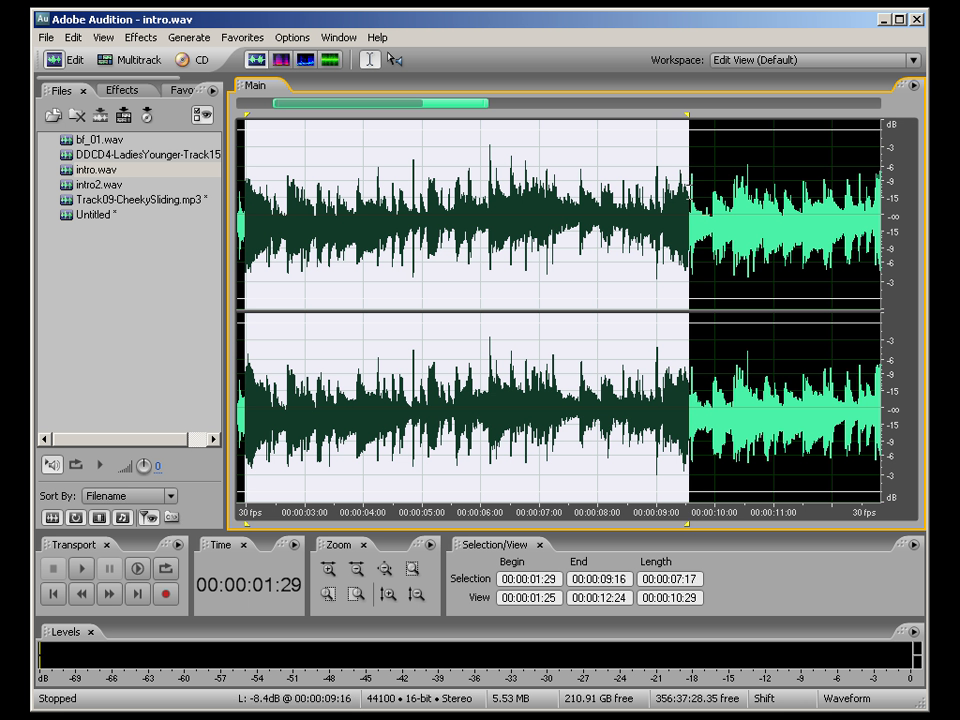
left_click(691, 190, "shift")
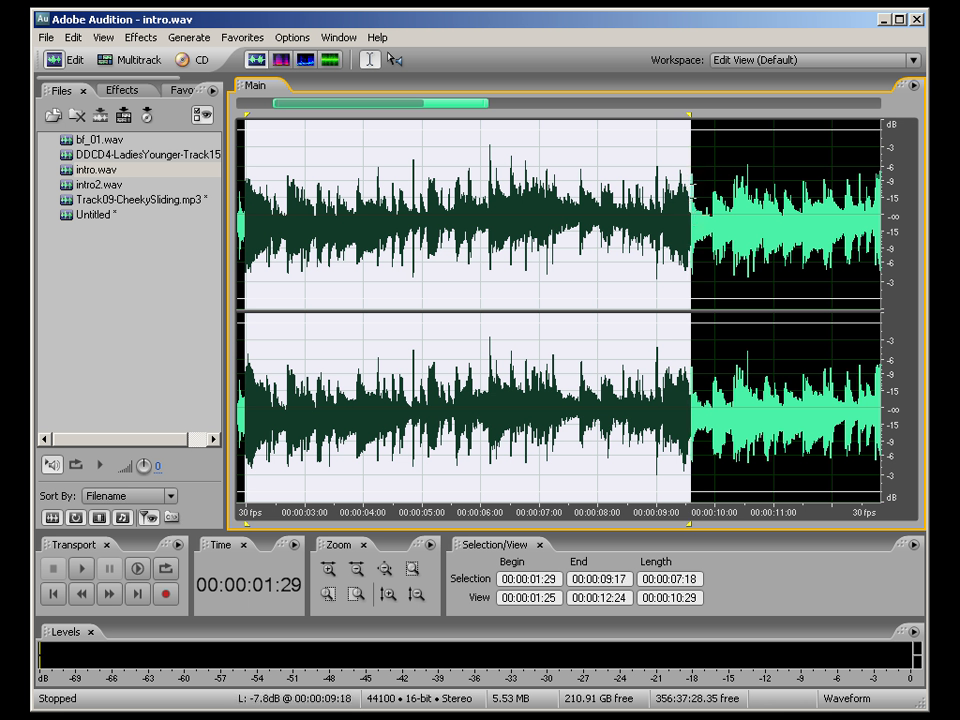
key("space")
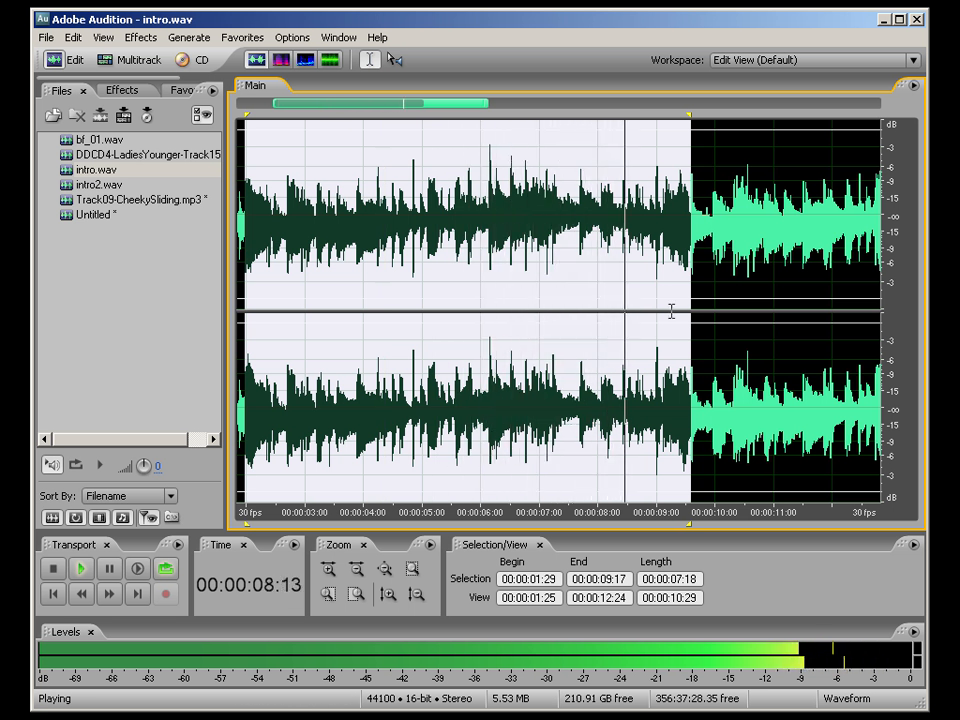
key("space")
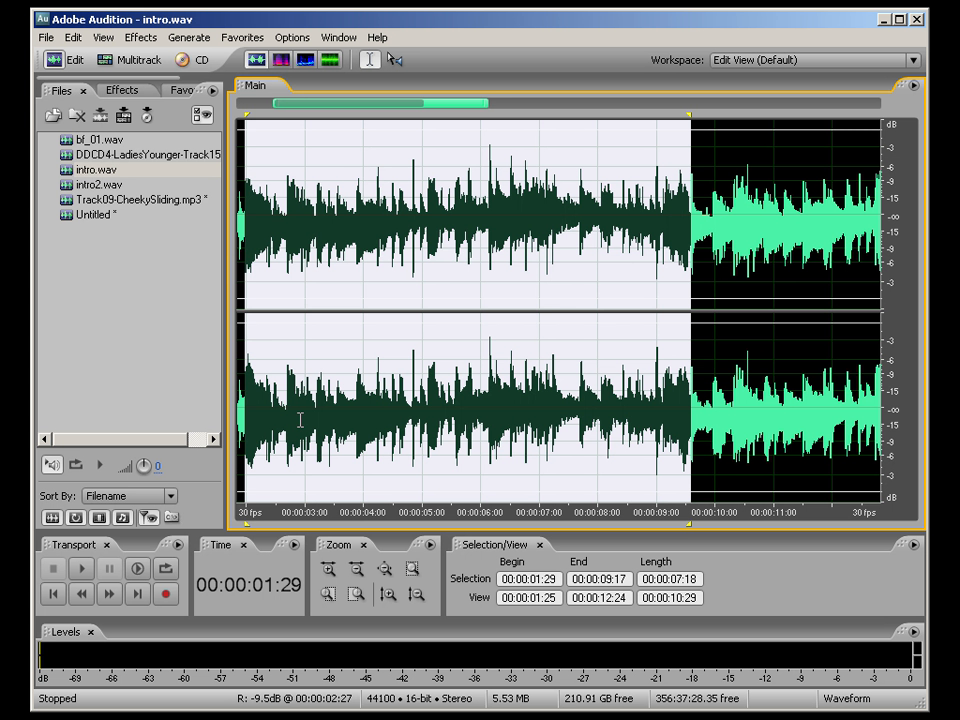
key("space")
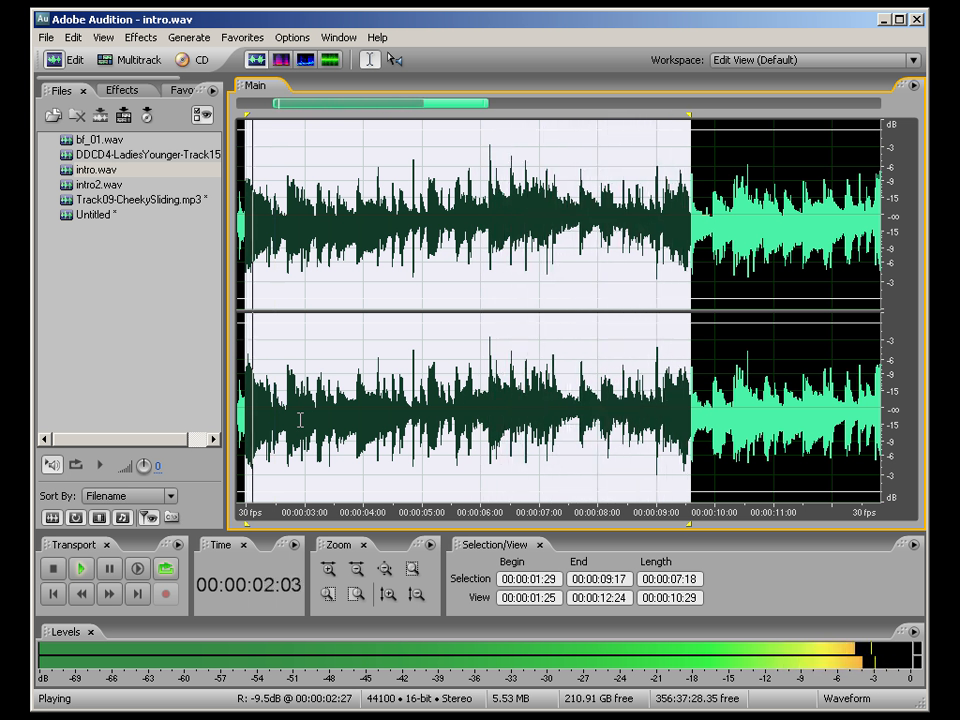
key("space")
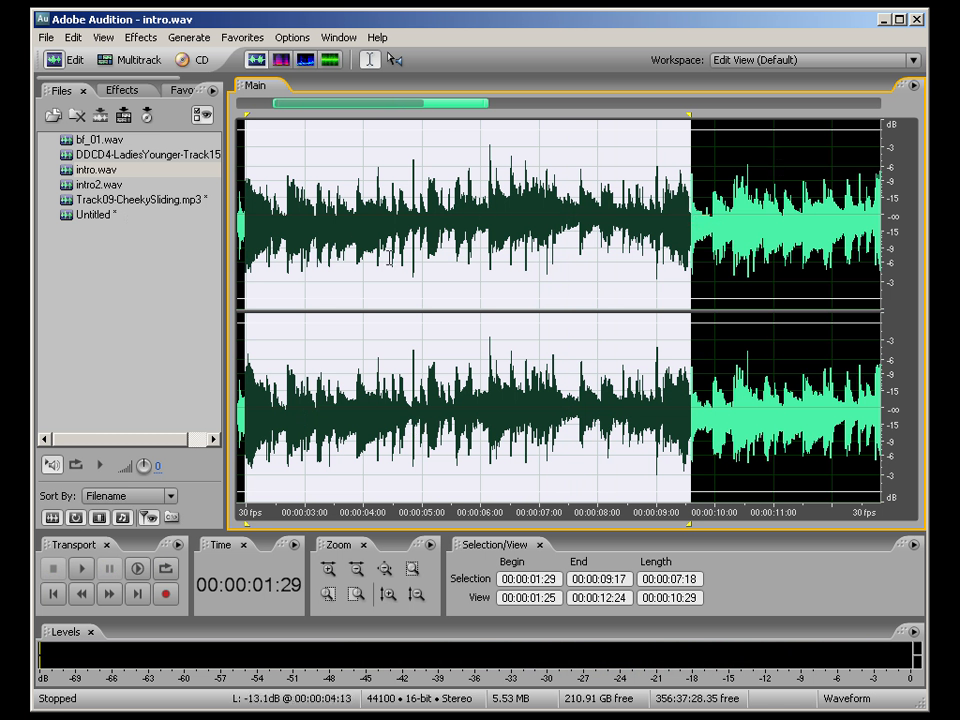
Step: Copy the selected section of intro.wav and paste it into a new 44100 Hz, 16-bit stereo waveform
key("ctrl+c")
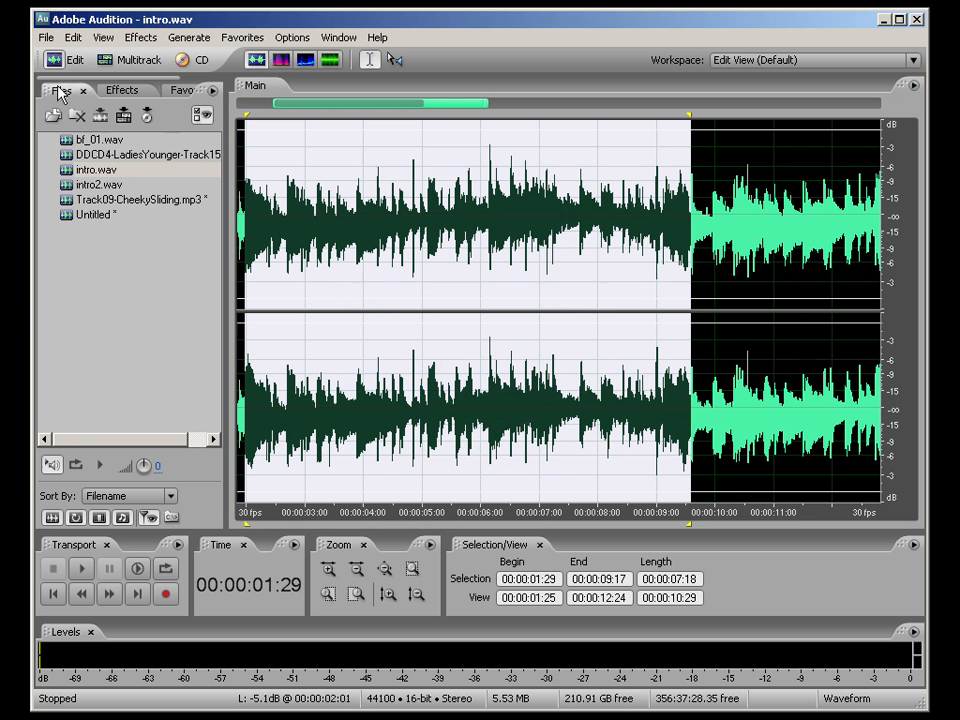
left_click(45, 37)
left_click(70, 55)
left_click(563, 409)
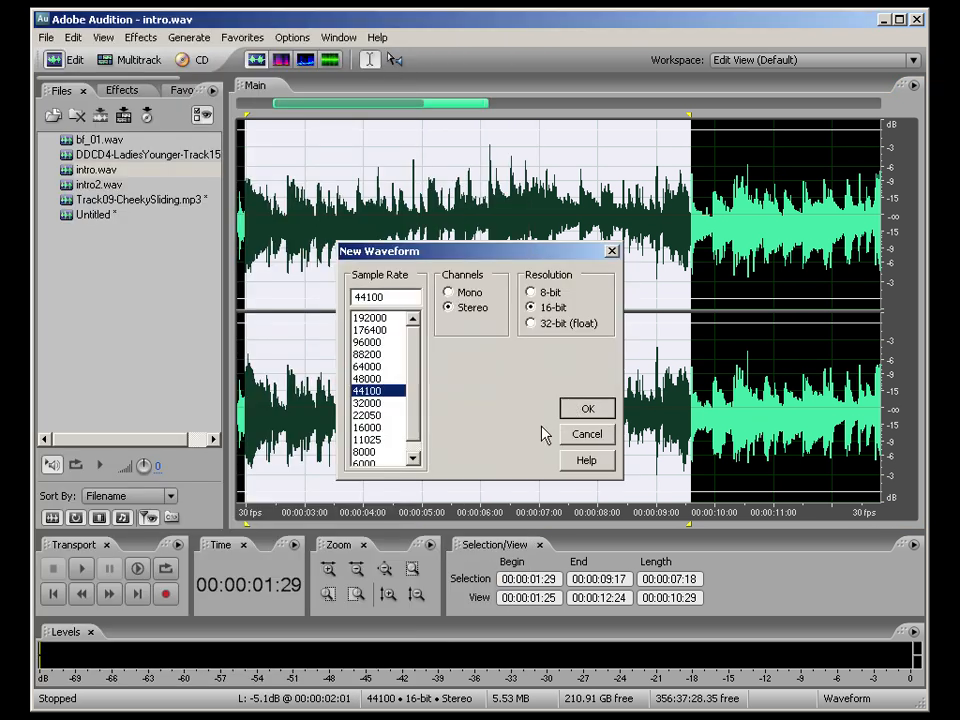
key("ctrl+v")
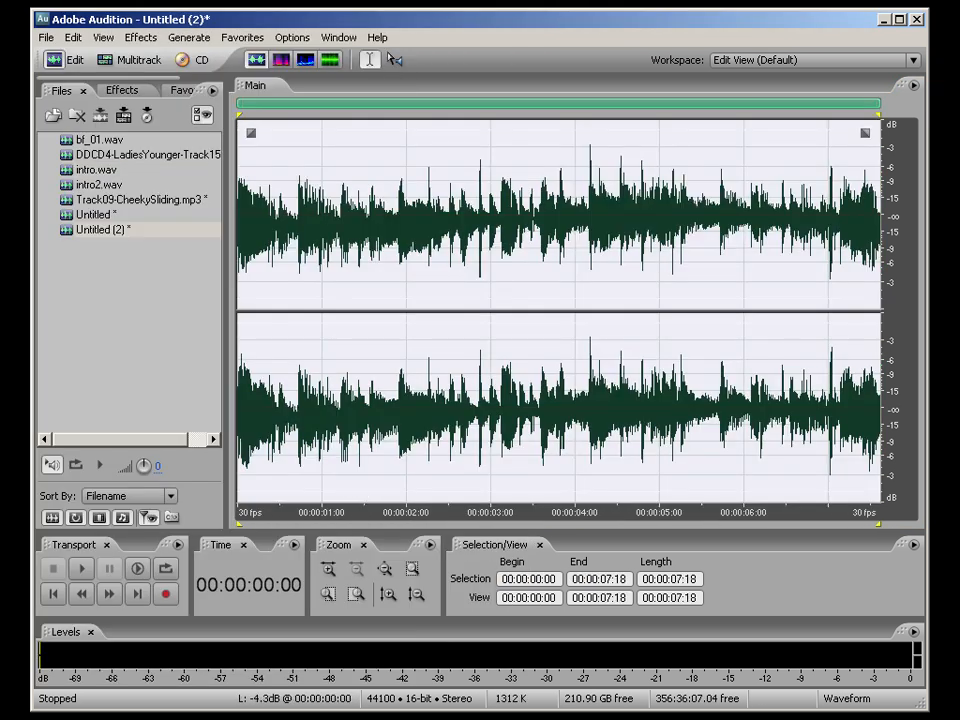
left_click(75, 37)
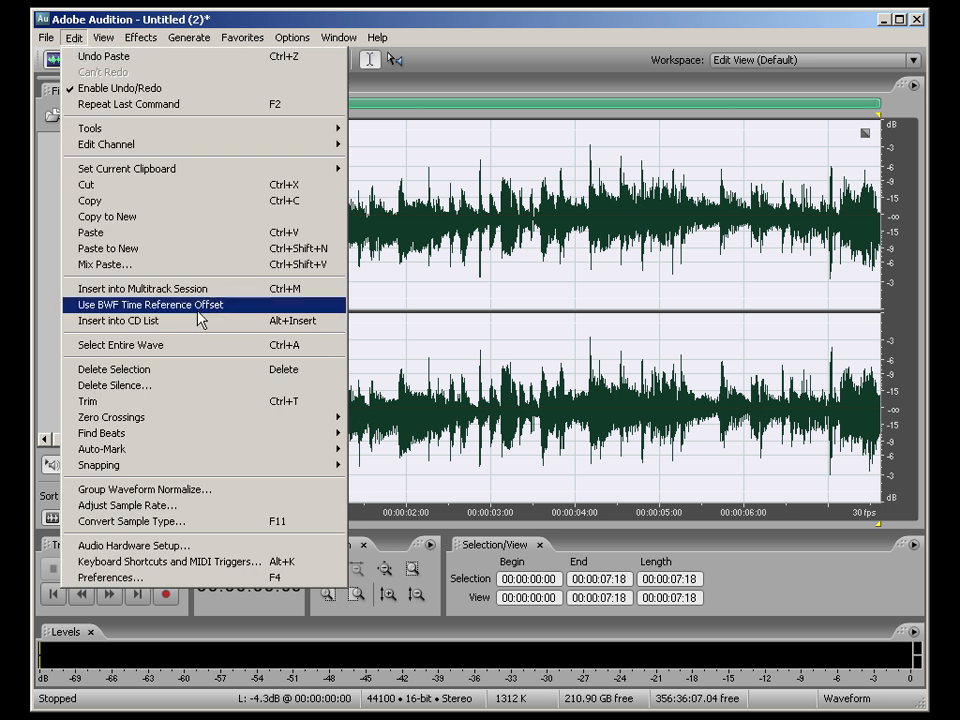
left_click(573, 30)
left_click(46, 38)
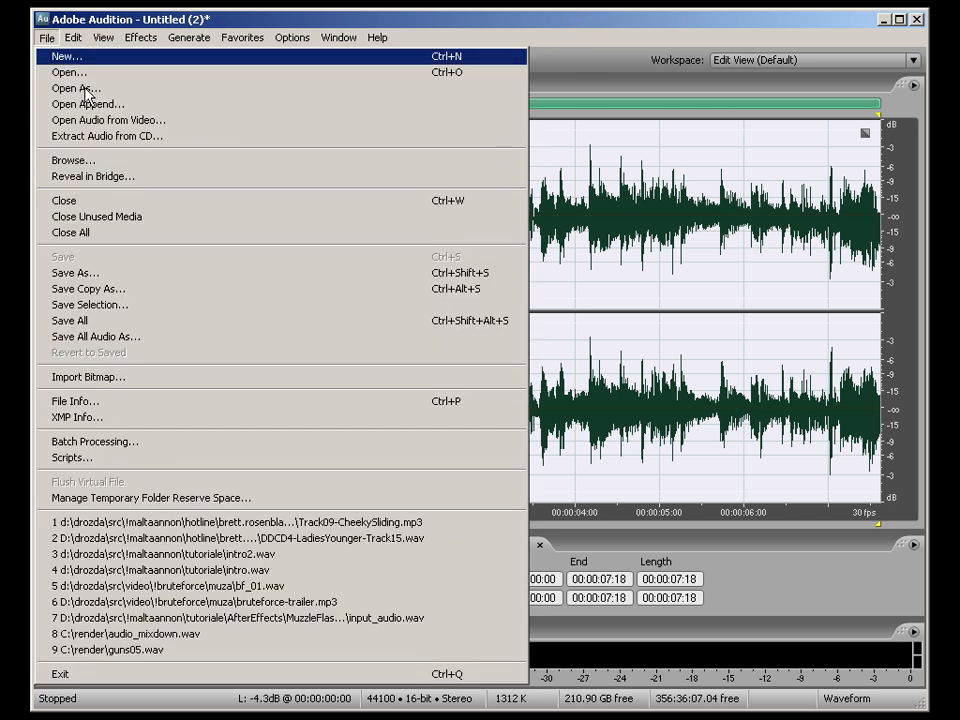
left_click(495, 47)
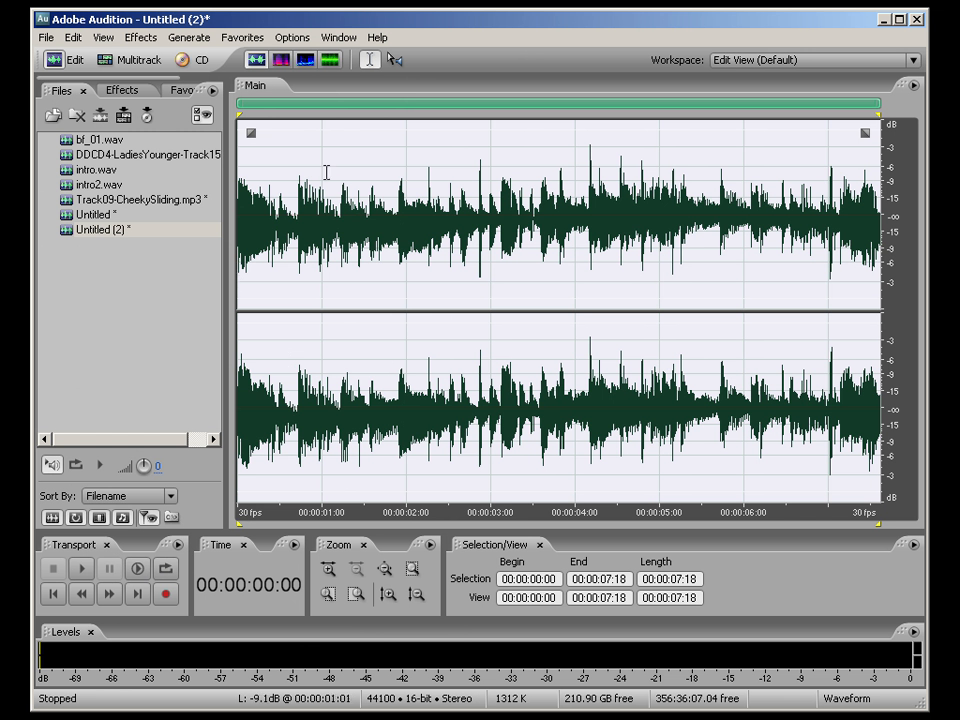
Step: Delete about the first quarter frame of the new waveform so it starts near a zero crossing
left_click(301, 358)
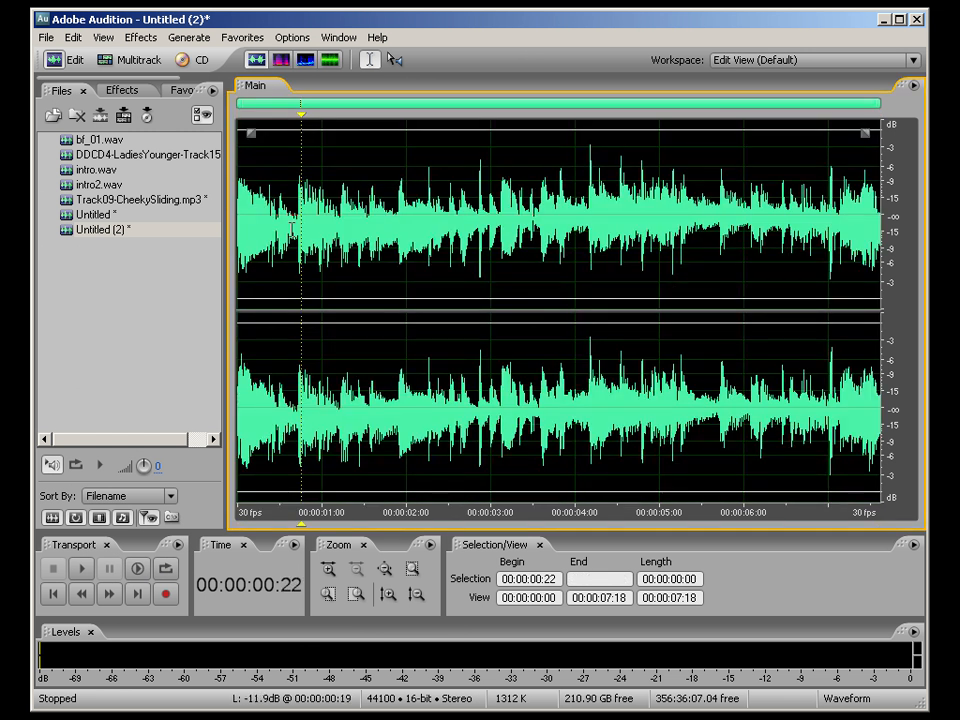
left_click_drag(270, 231, 230, 235)
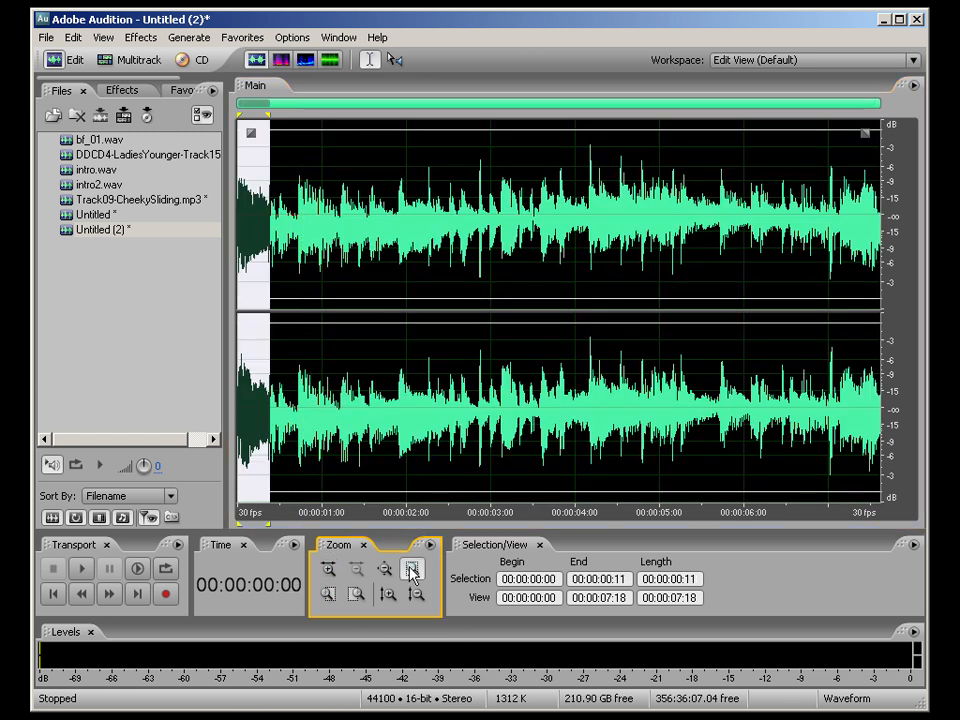
left_click(411, 568)
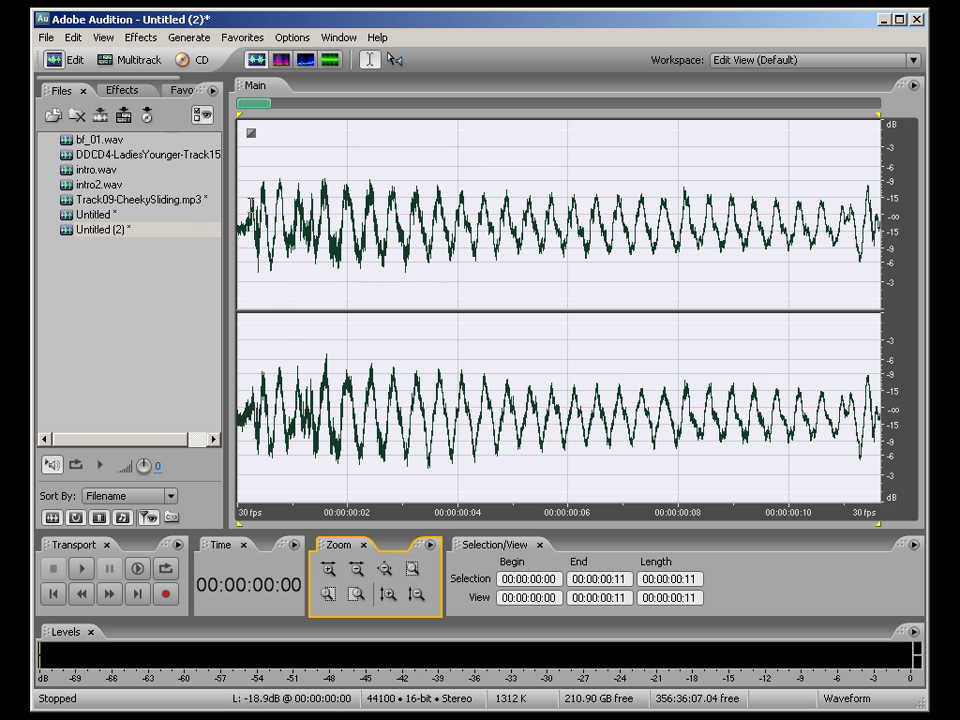
left_click(250, 205)
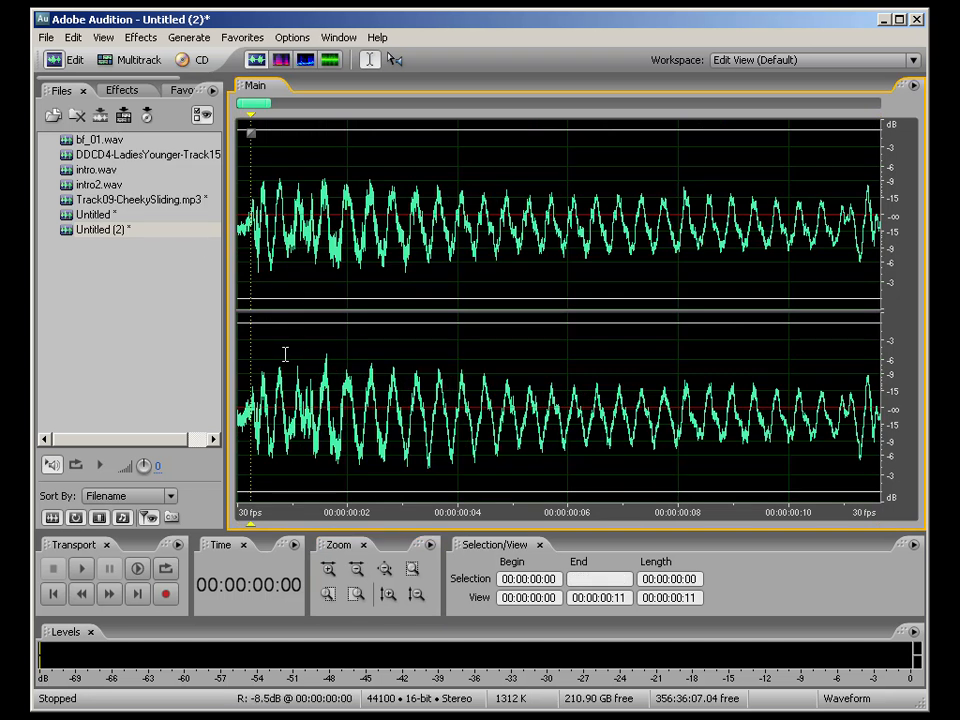
left_click_drag(270, 102, 239, 102)
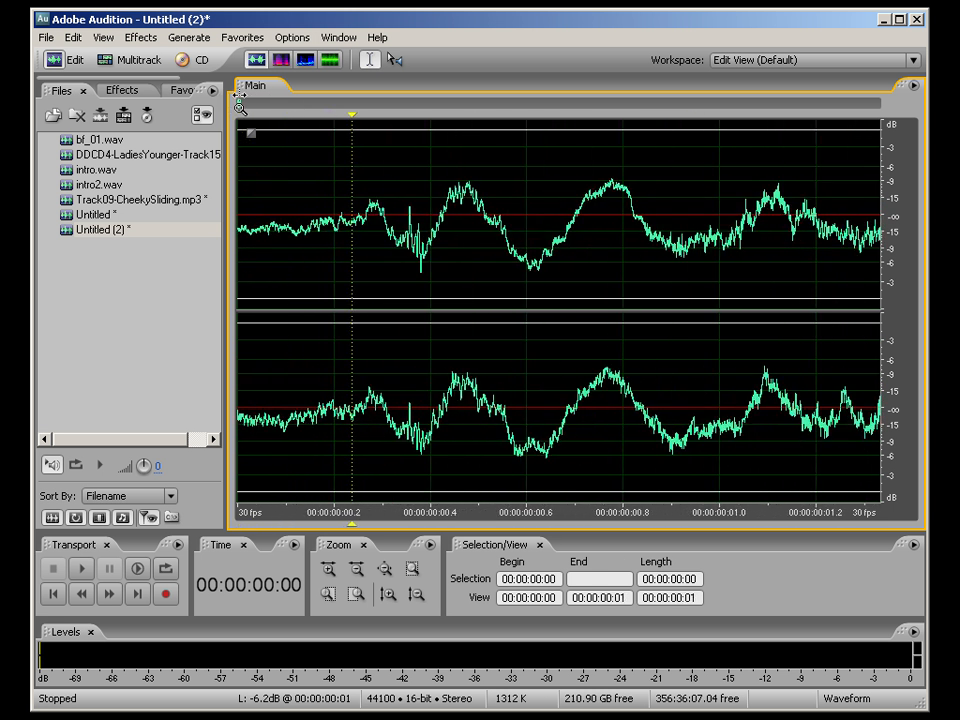
left_click(360, 219)
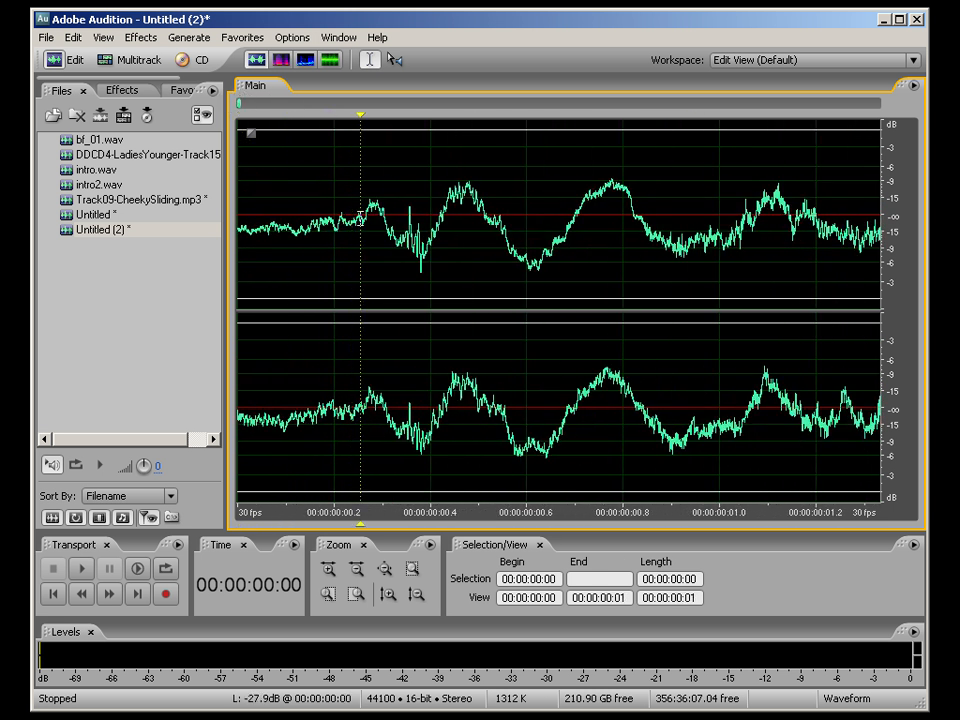
left_click(358, 220)
key("shift+Home")
key("Delete")
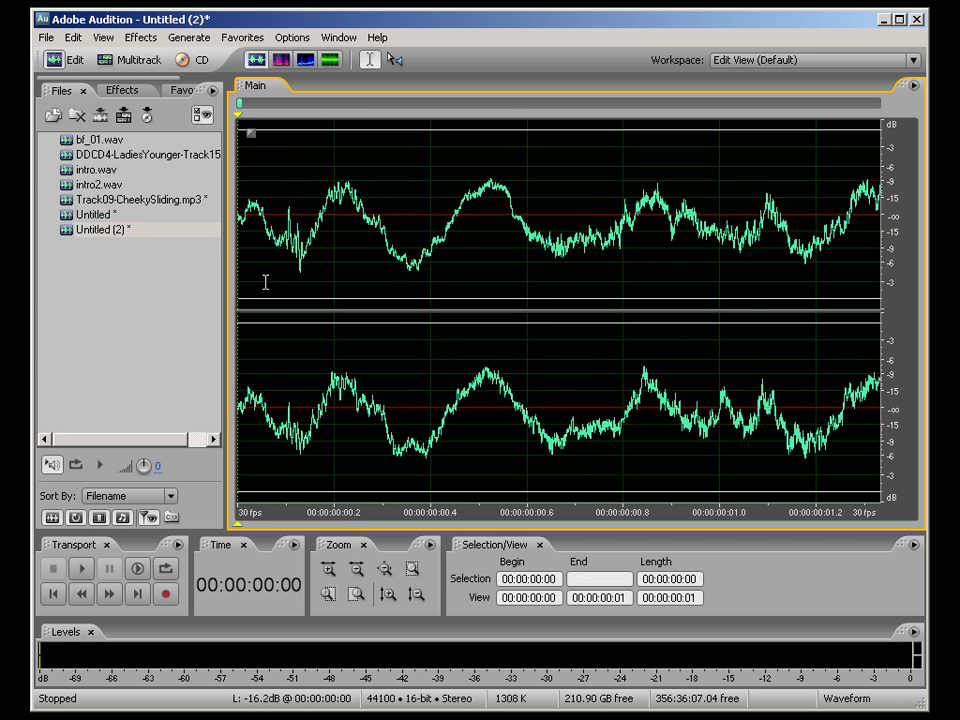
Step: Try deleting another short stretch from the waveform's start, and undo that deletion
key("shift+Home")
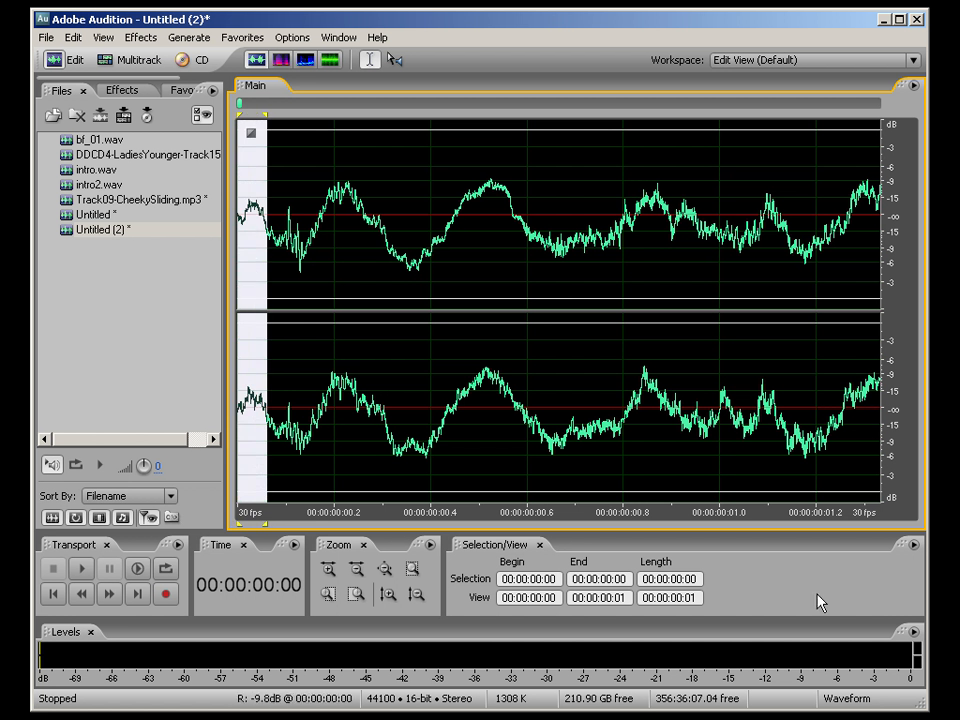
key("Delete")
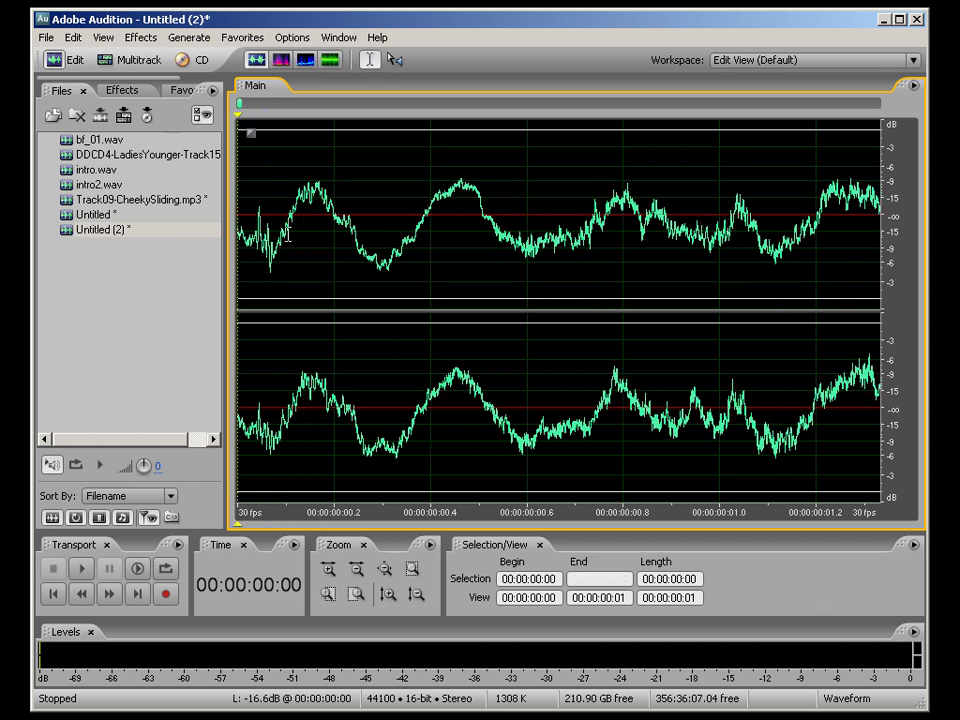
key("ctrl+z")
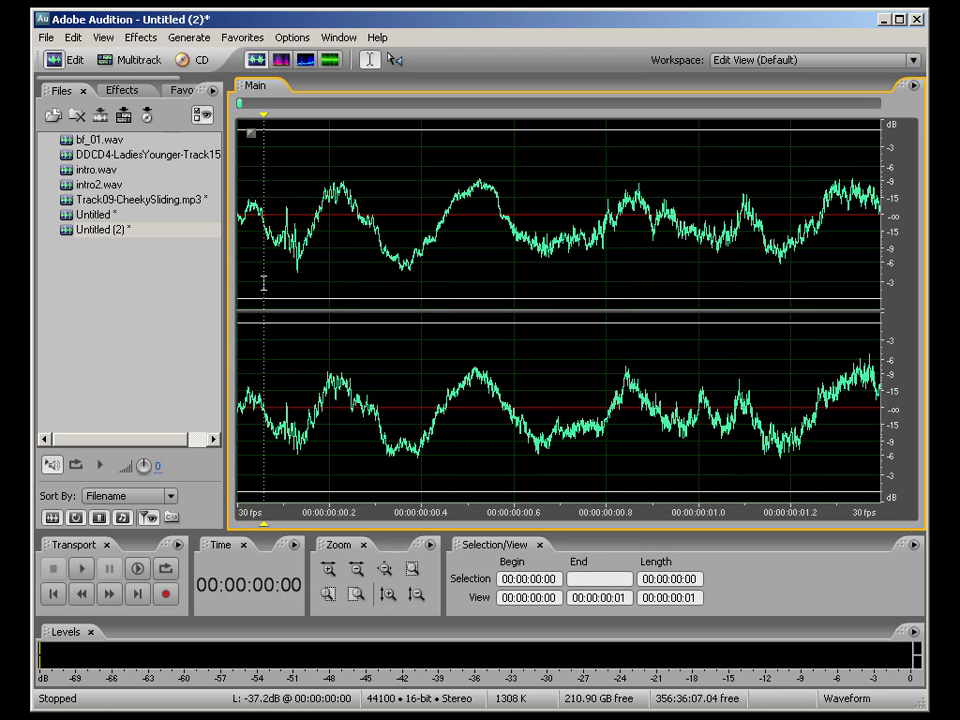
Step: Select the tiny stretch at the very start of the waveform and apply the Fade In favorite to it
left_click_drag(239, 262, 247, 262)
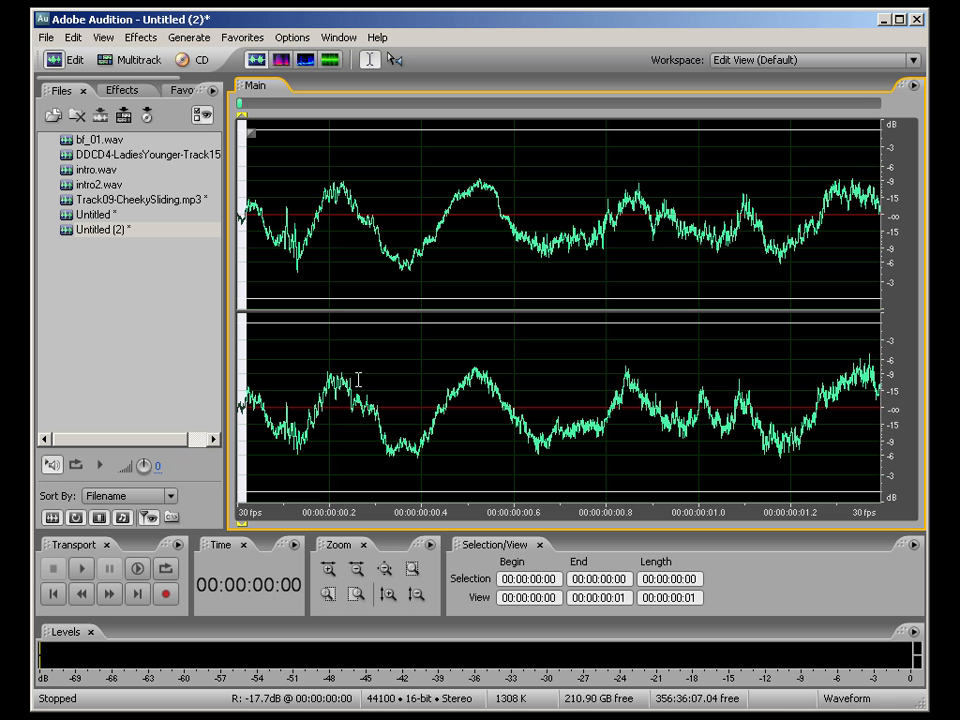
left_click(73, 38)
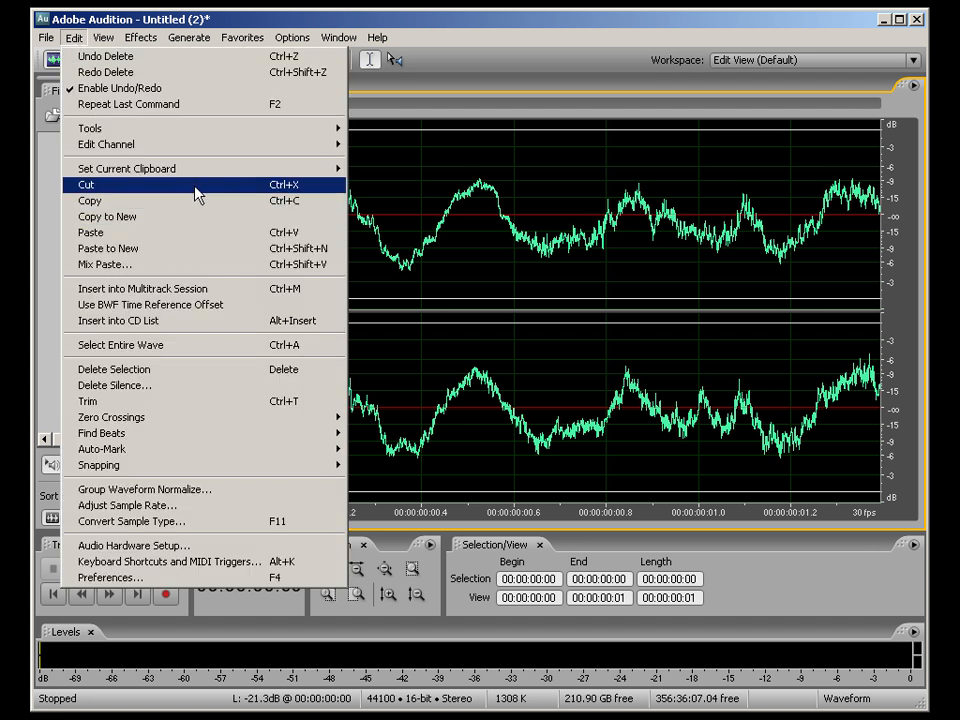
left_click(110, 20)
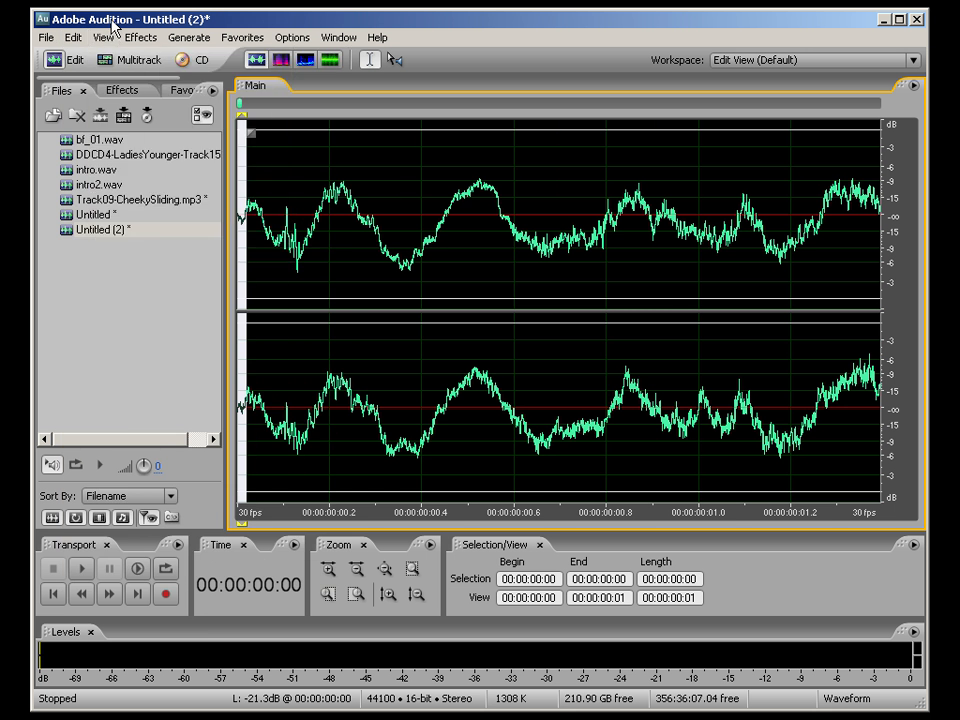
left_click(183, 90)
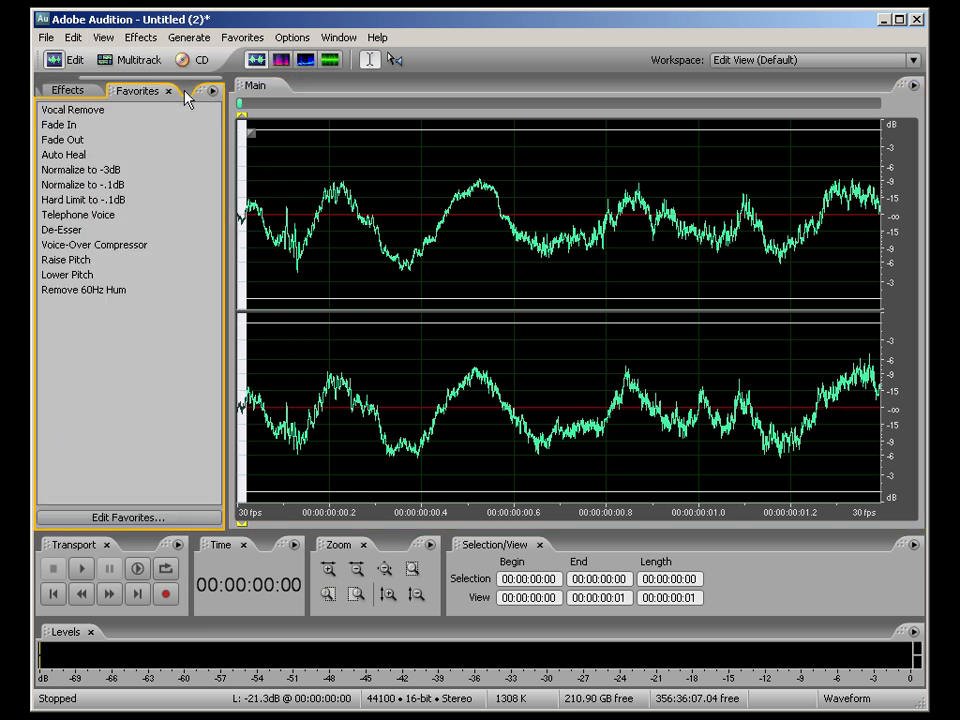
left_click(60, 126)
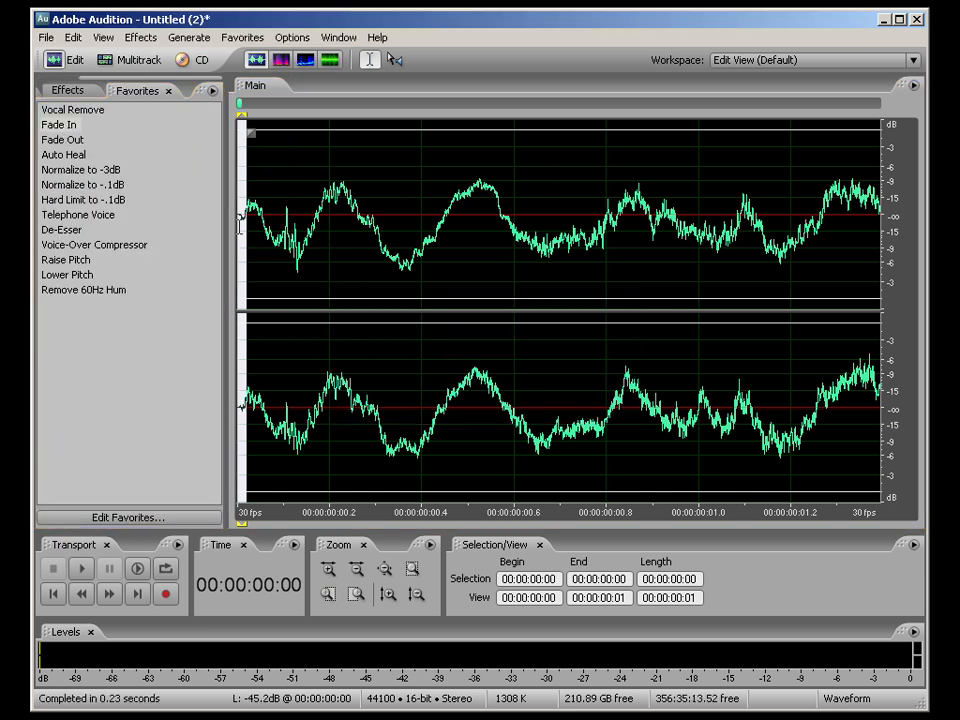
Step: Clear the selection, show the waveform's full length and play it from the start
left_click(241, 222)
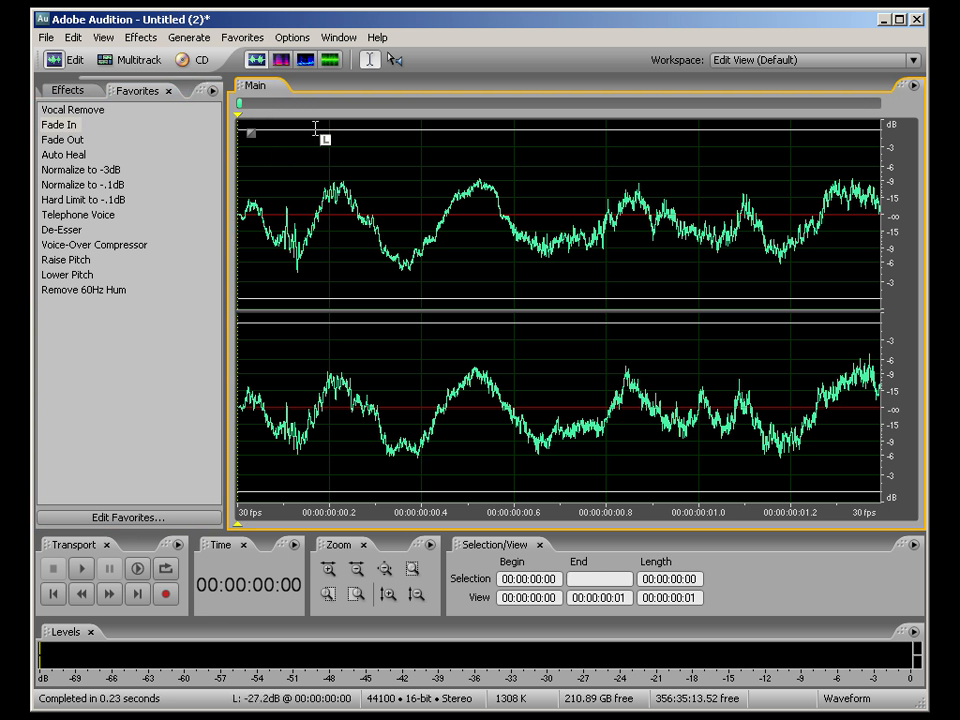
left_click_drag(243, 105, 303, 114)
left_click_drag(399, 116, 884, 125)
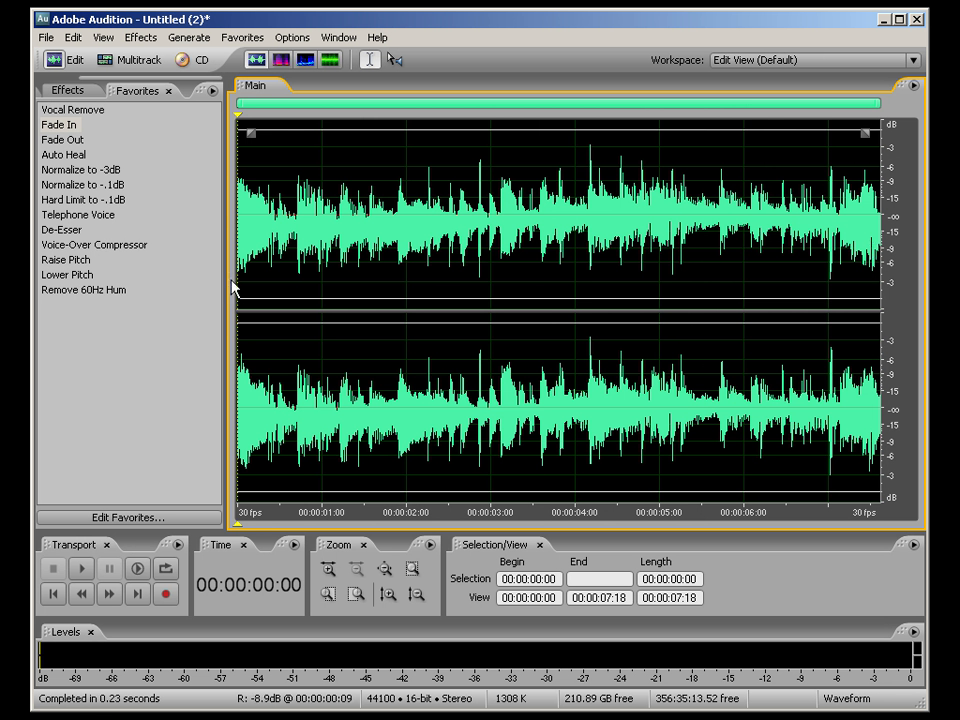
key("space")
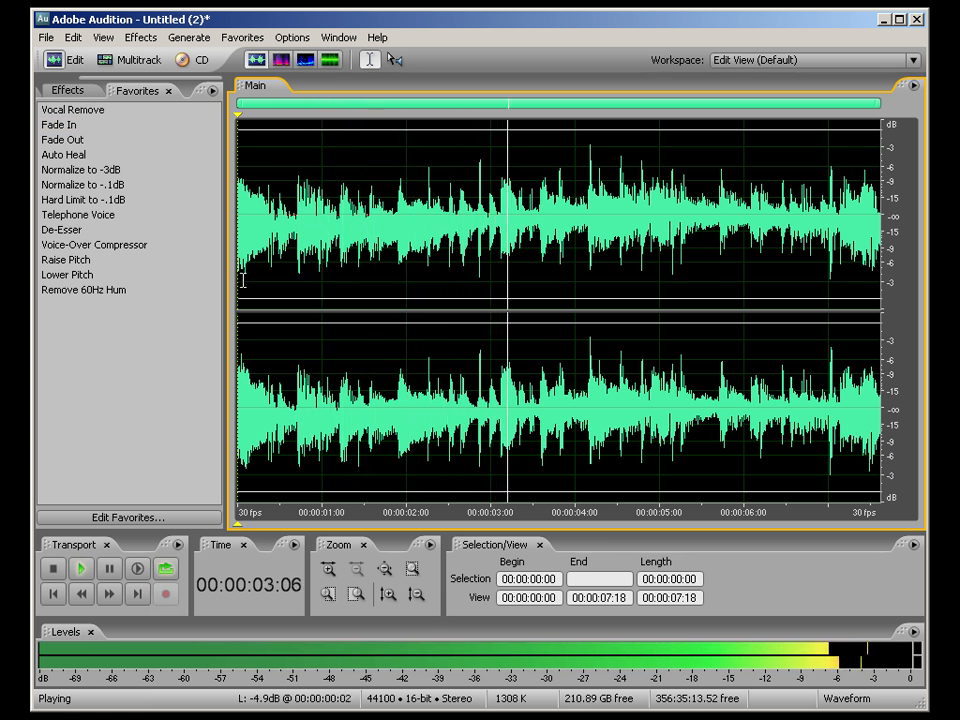
key("space")
Step: Replay the opening of the waveform repeatedly from its first frames to listen for clicks at the start
left_click_drag(238, 271, 245, 271)
key("space")
key("space")
left_click(244, 271)
key("space")
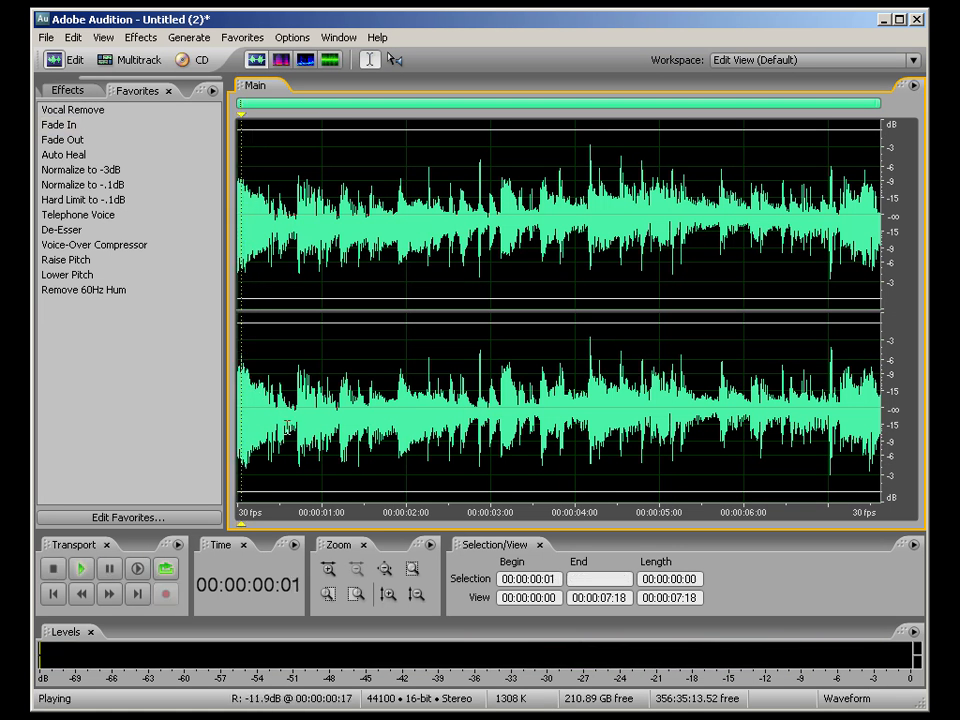
key("space")
key("Home")
key("space")
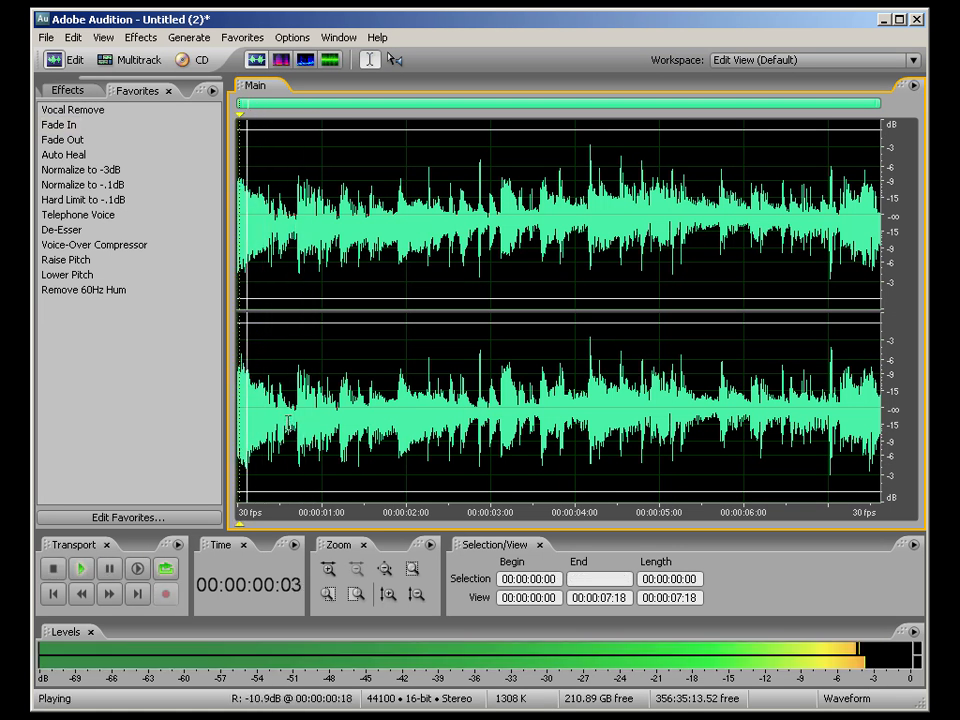
key("space")
key("space")
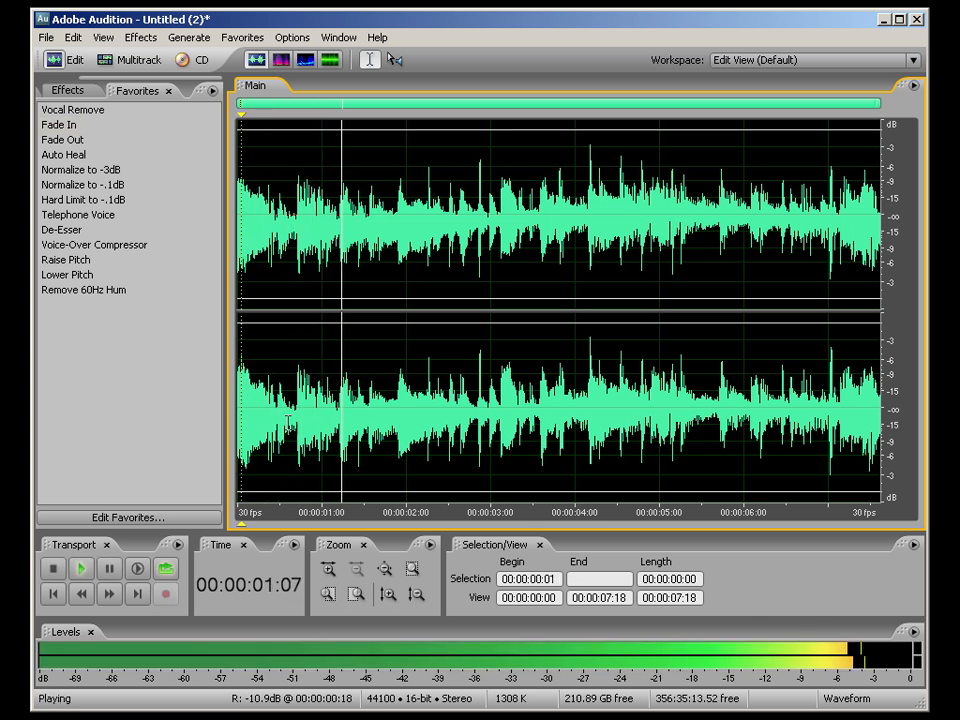
key("Home")
key("space")
key("space")
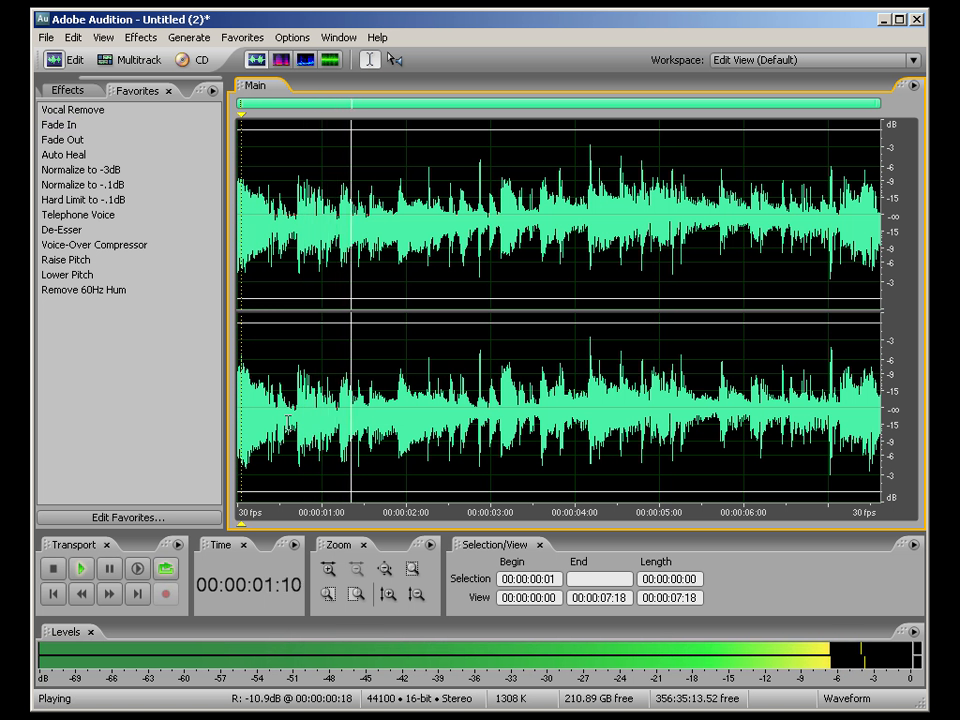
key("space")
key("space")
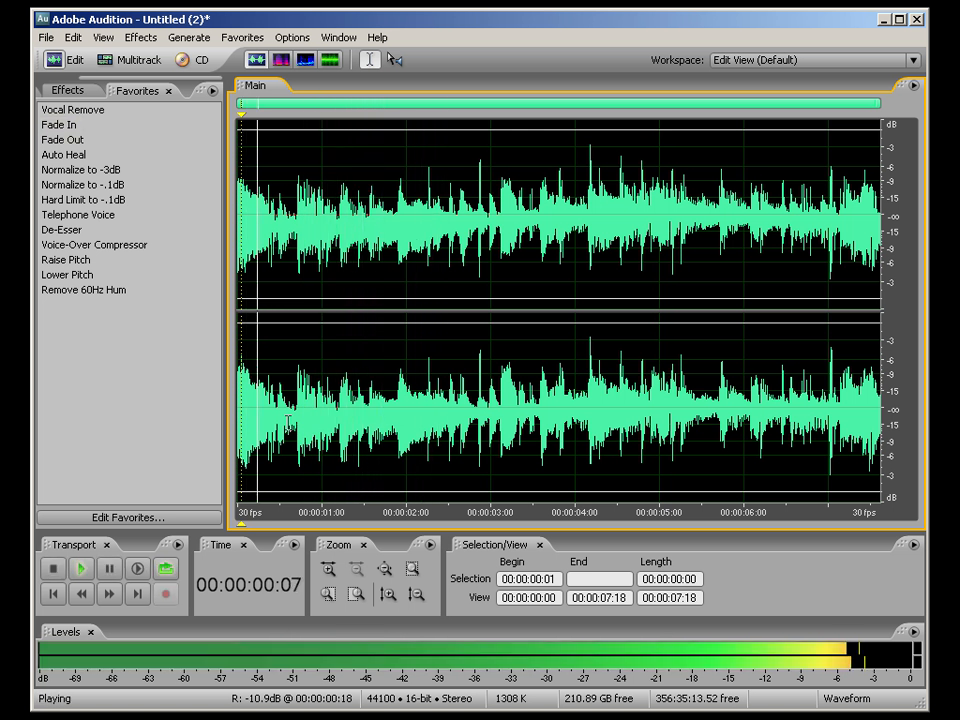
Step: Replay the opening from 00:00:00:01 and try deleting the sliver of audio before that point
key("space")
key("space")
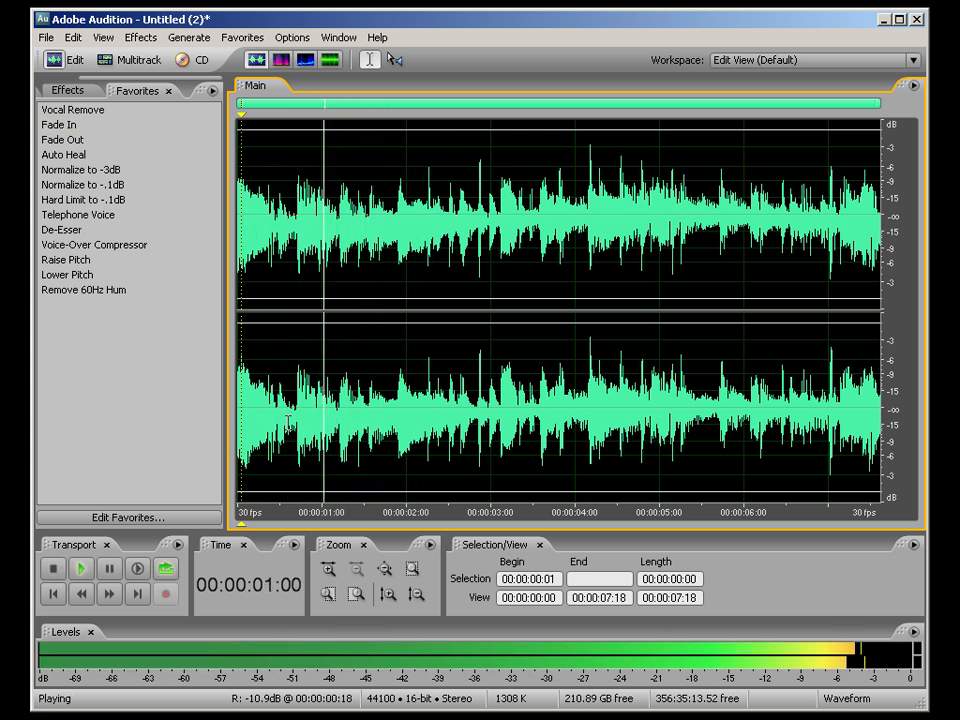
key("space")
key("shift+Home")
key("Delete")
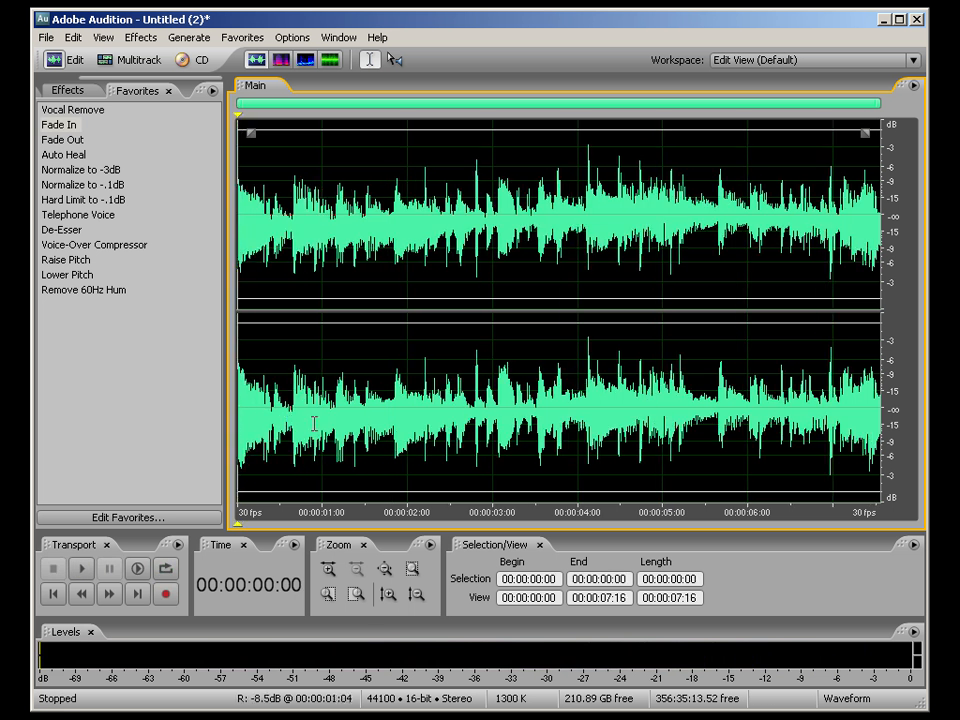
Step: Try applying the Fade In favorite to the trimmed opening and play the waveform in a loop
double_click(57, 127)
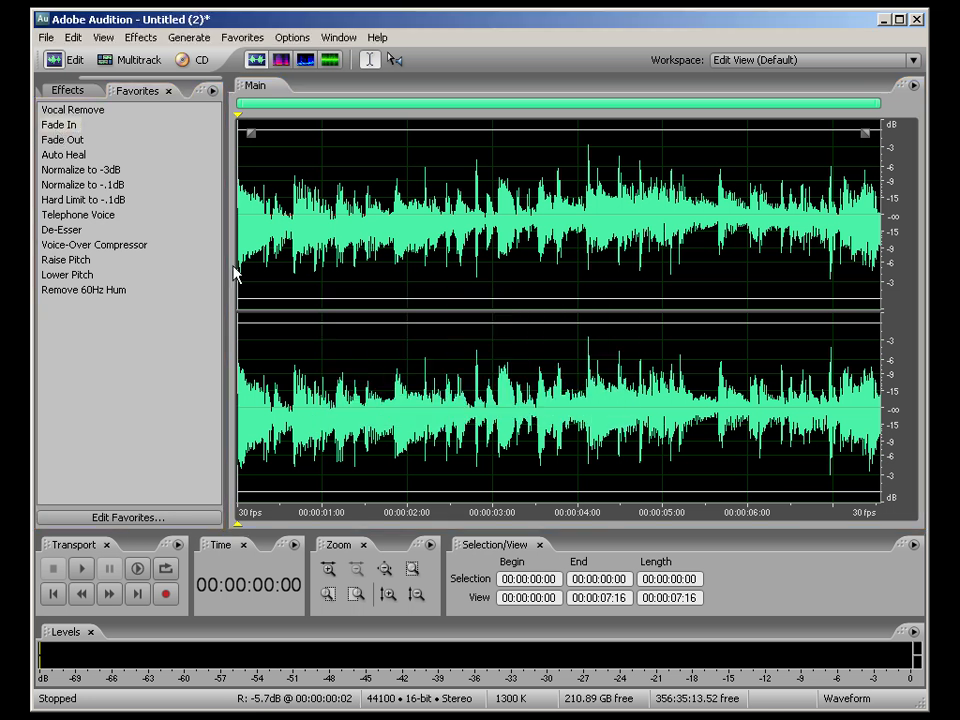
key("space")
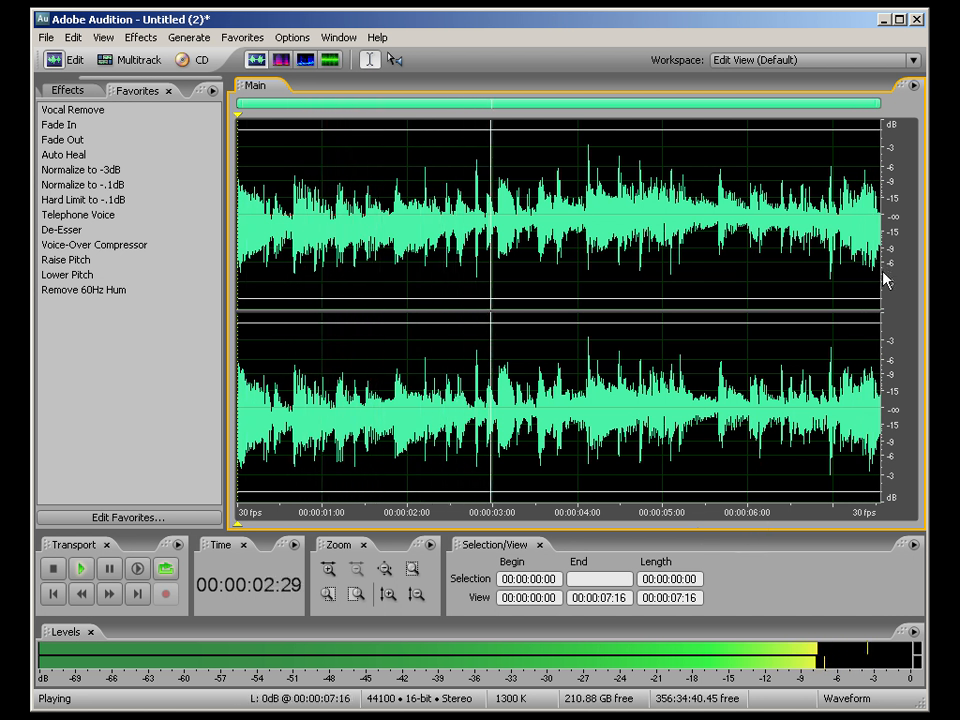
key("space")
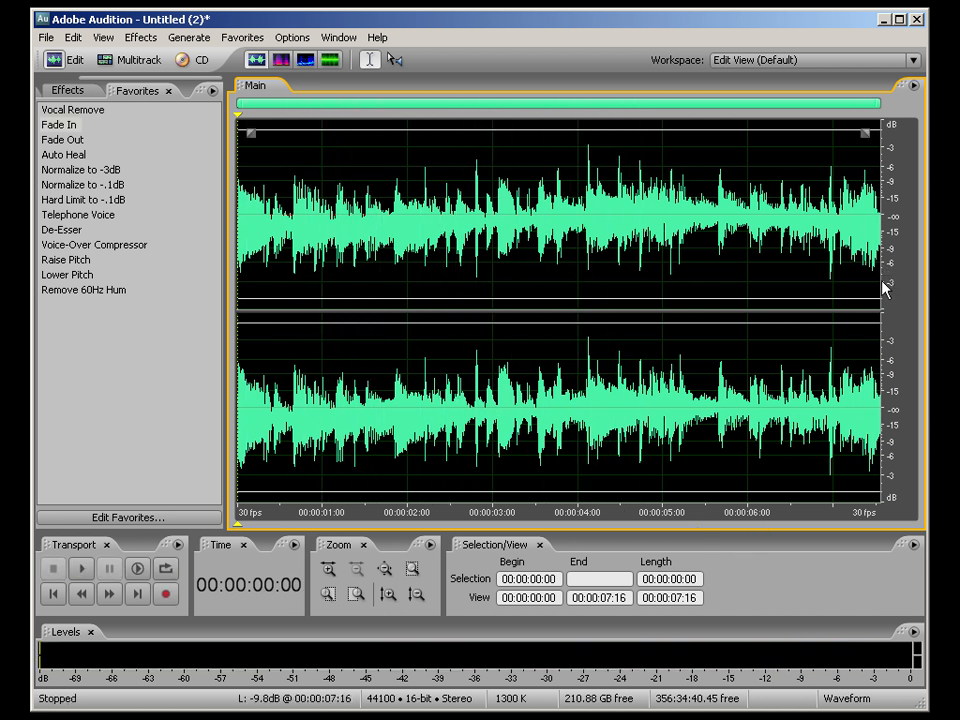
Step: Select the entire waveform in Untitled (2) and delete it to empty the file
left_click(743, 287)
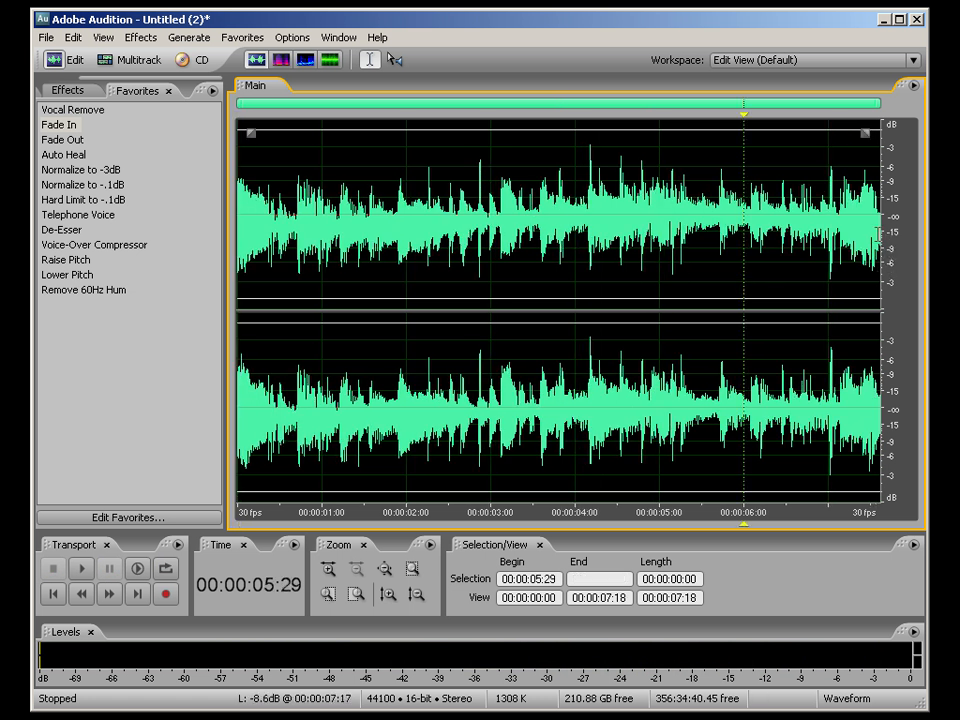
key("ctrl+a")
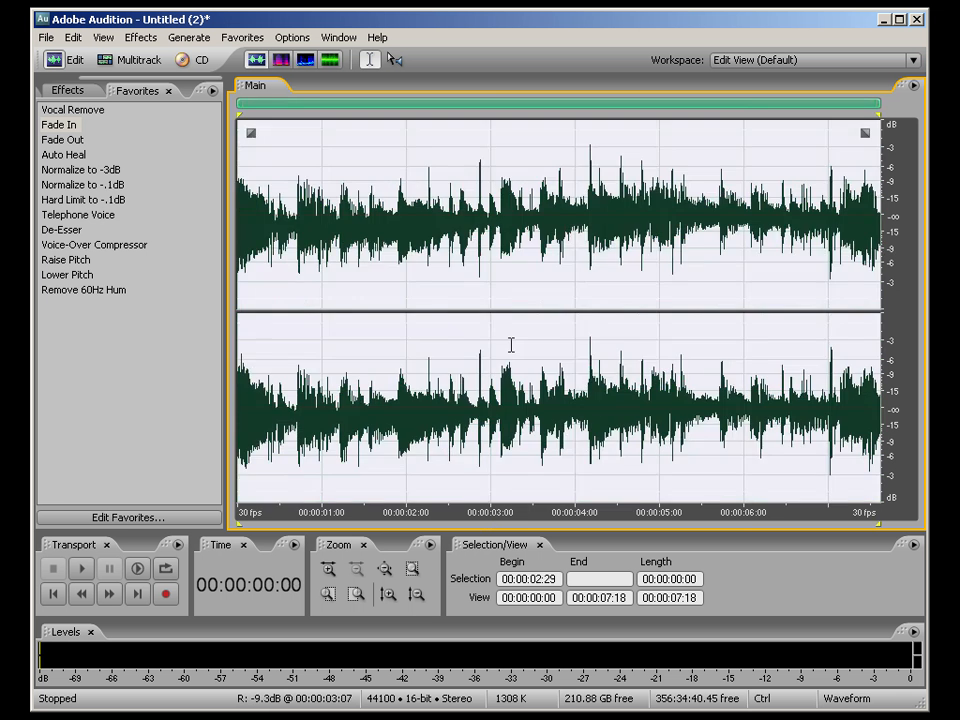
key("Delete")
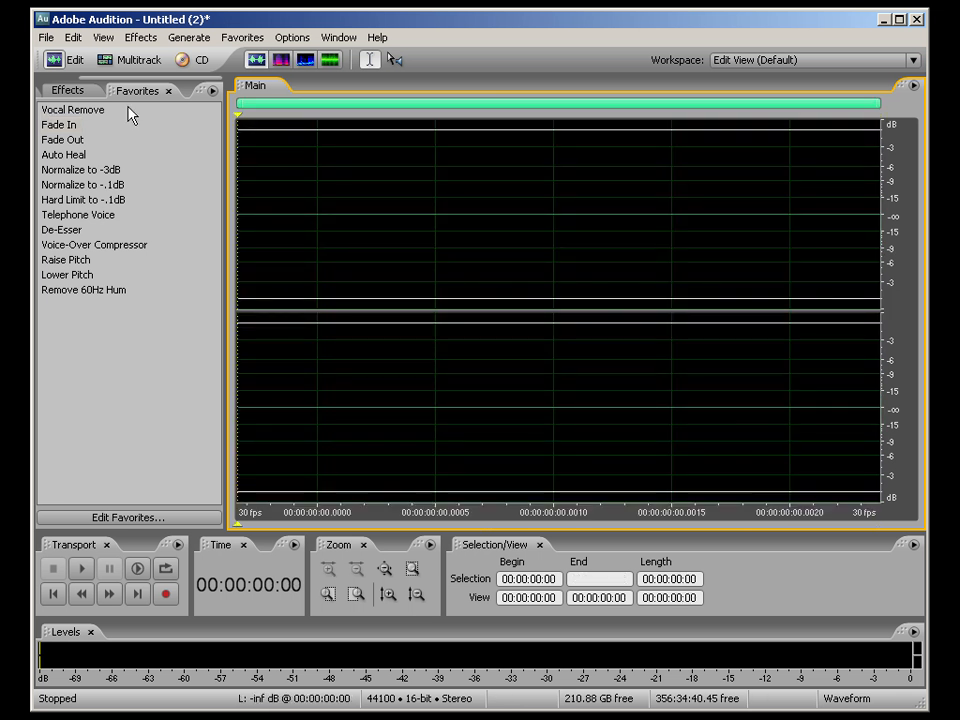
Step: Show the list of open files and open intro.wav in the waveform editor
left_click_drag(139, 82, 54, 79)
left_click(58, 92)
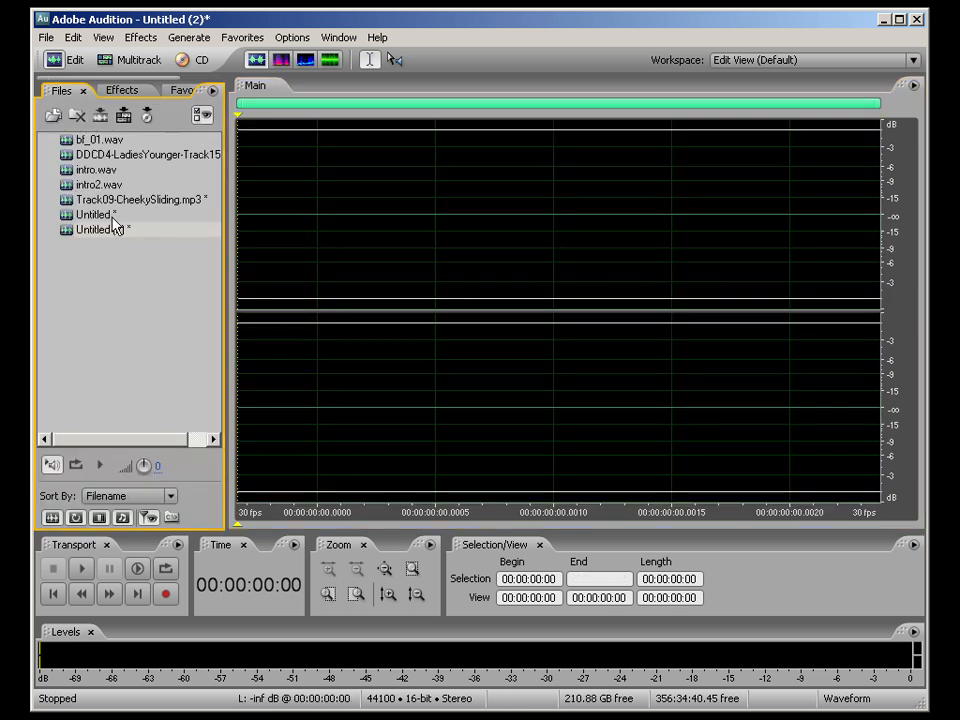
double_click(98, 170)
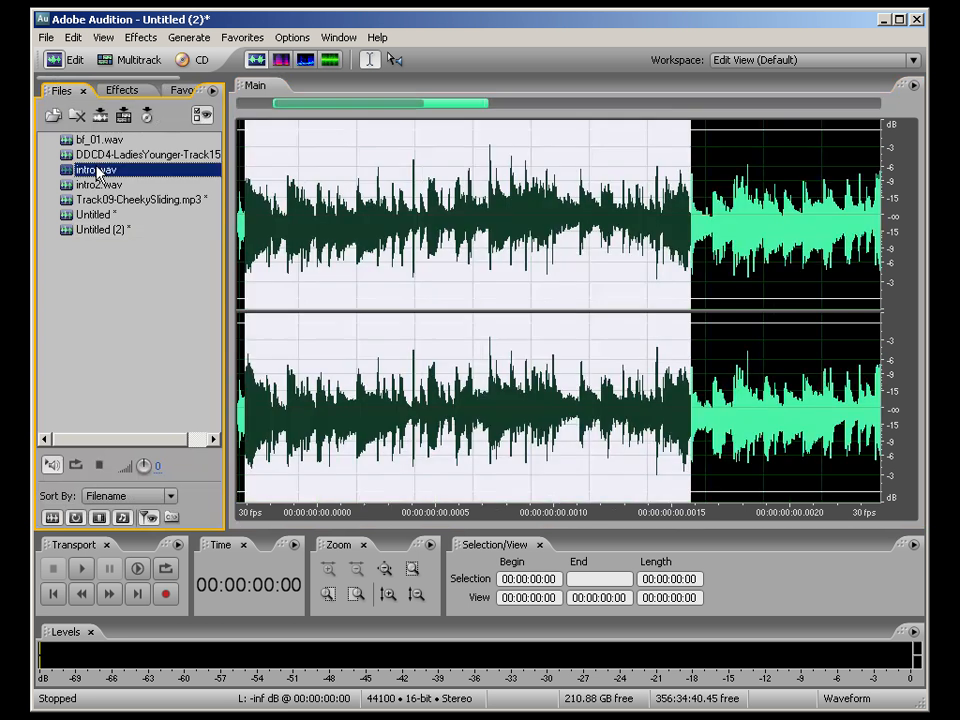
Step: Play intro.wav from 00:00:07:16 to listen for a suitable end of the loop
left_click_drag(240, 222, 572, 245)
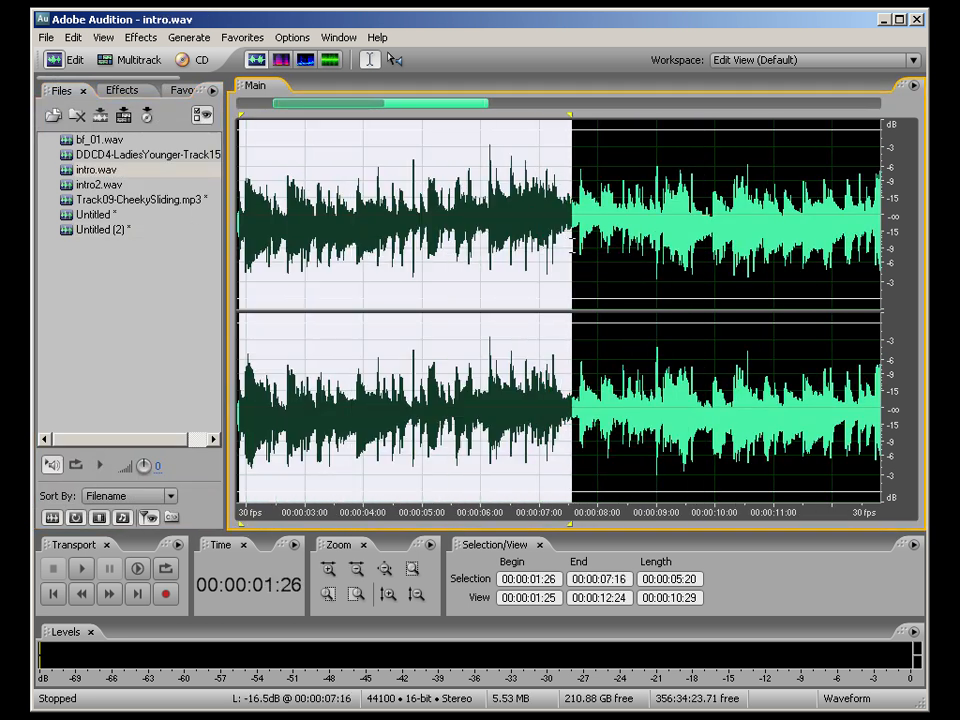
left_click(546, 252)
left_click(572, 232)
key("space")
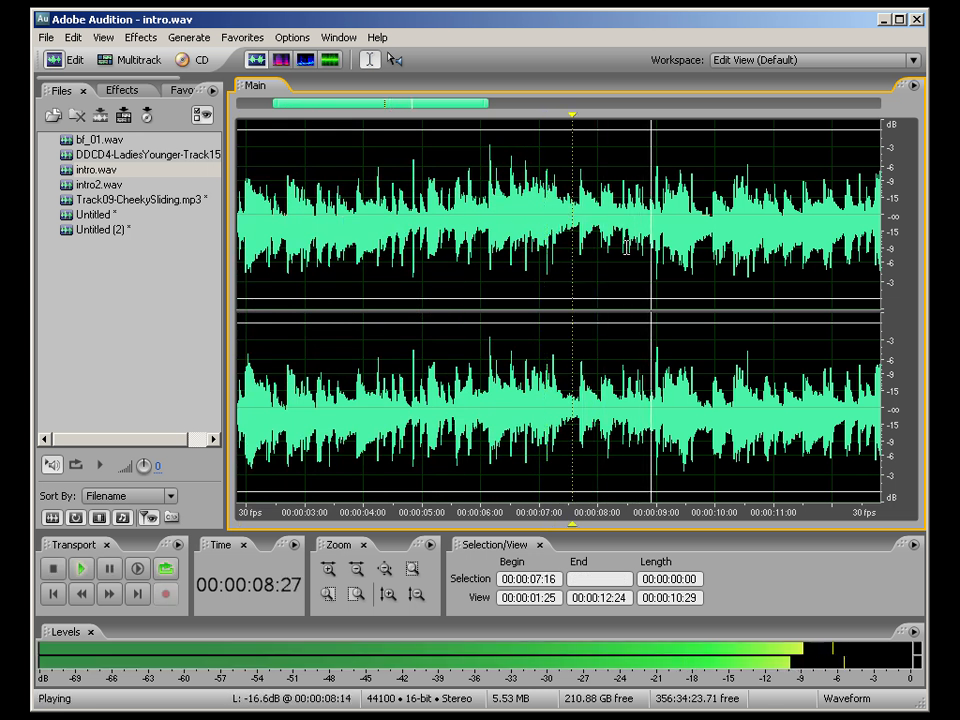
key("space")
Step: Copy the stretch of intro.wav from 00:00:01:27 to 00:00:09:25 and paste it into the empty Untitled (2) file
left_click_drag(708, 220, 241, 228)
key("ctrl+c")
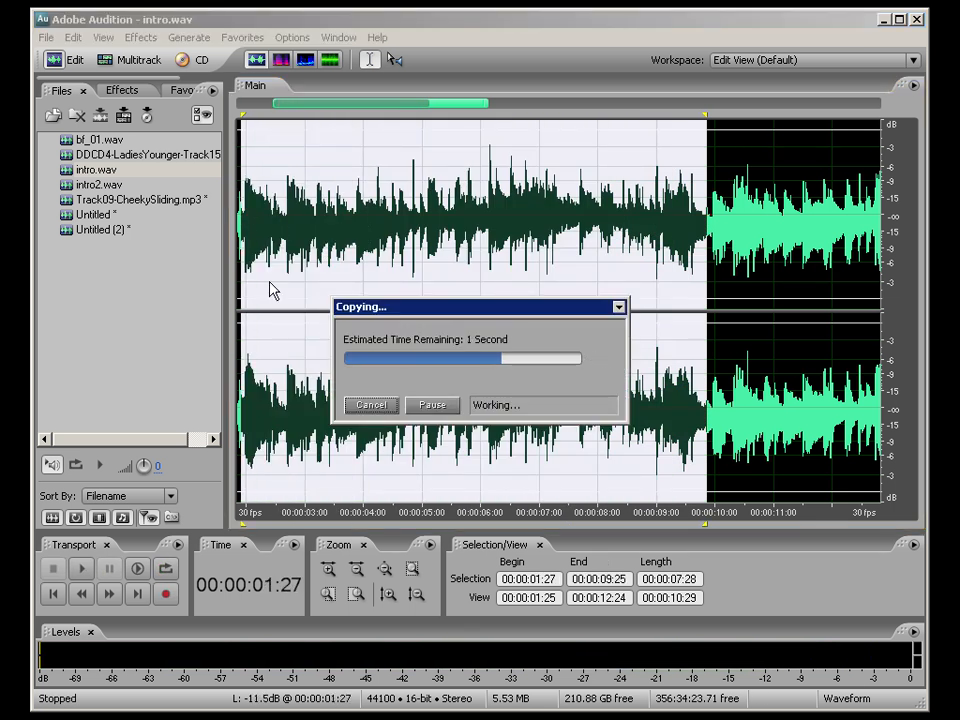
left_click(109, 62)
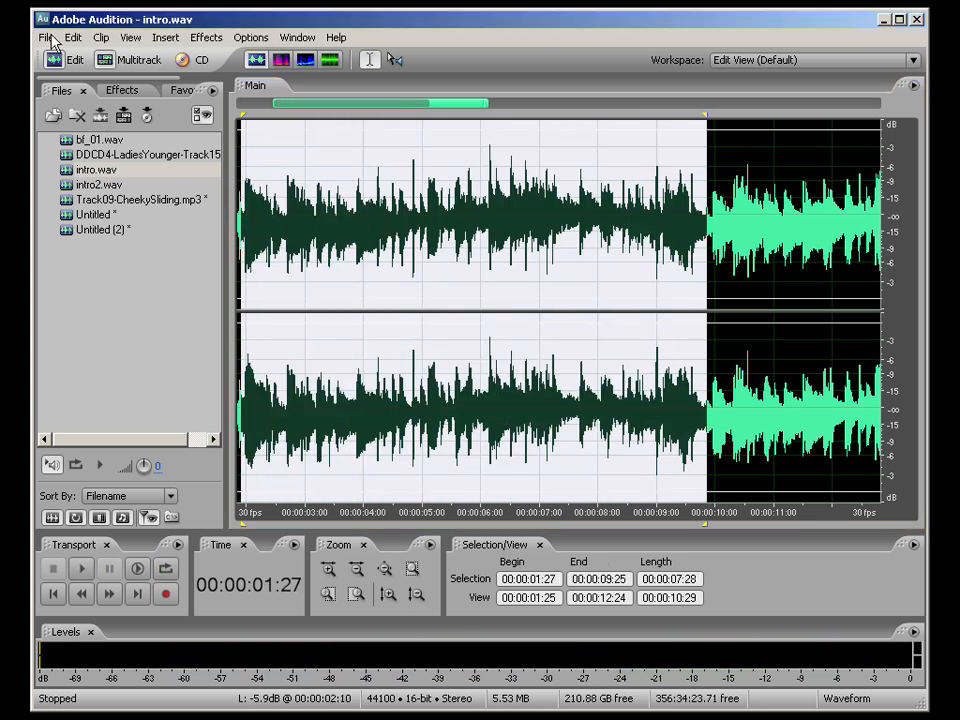
left_click(54, 62)
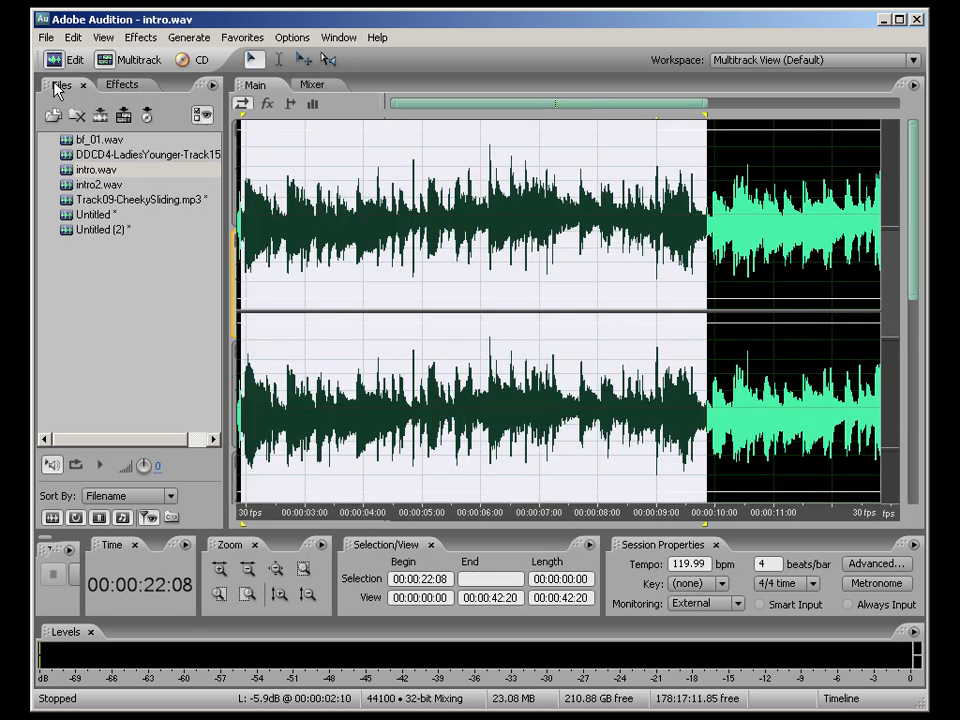
double_click(80, 229)
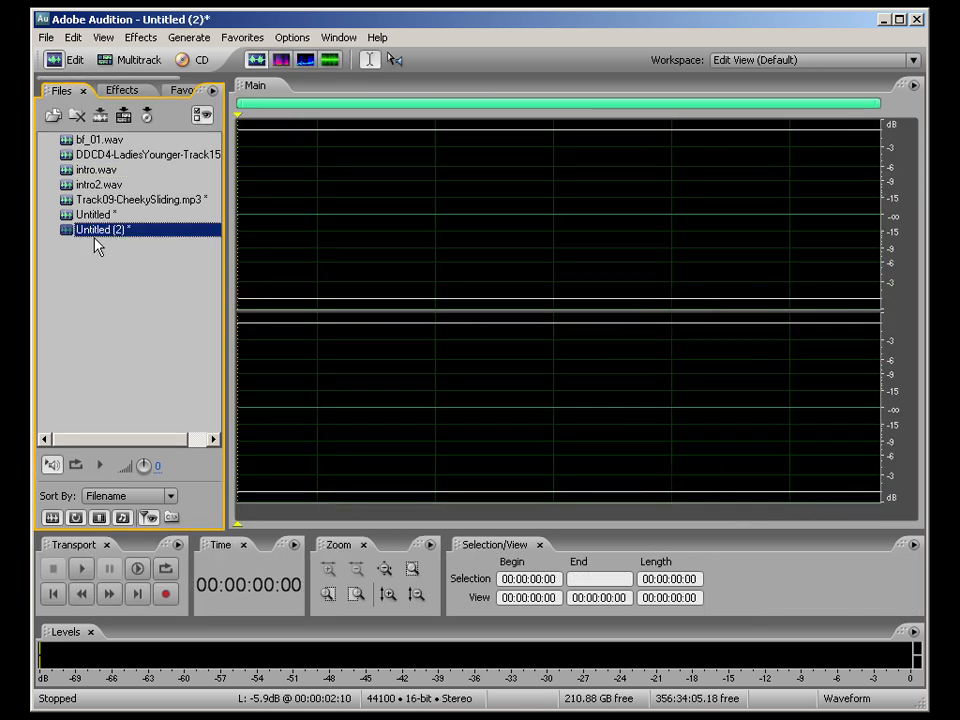
key("ctrl+v")
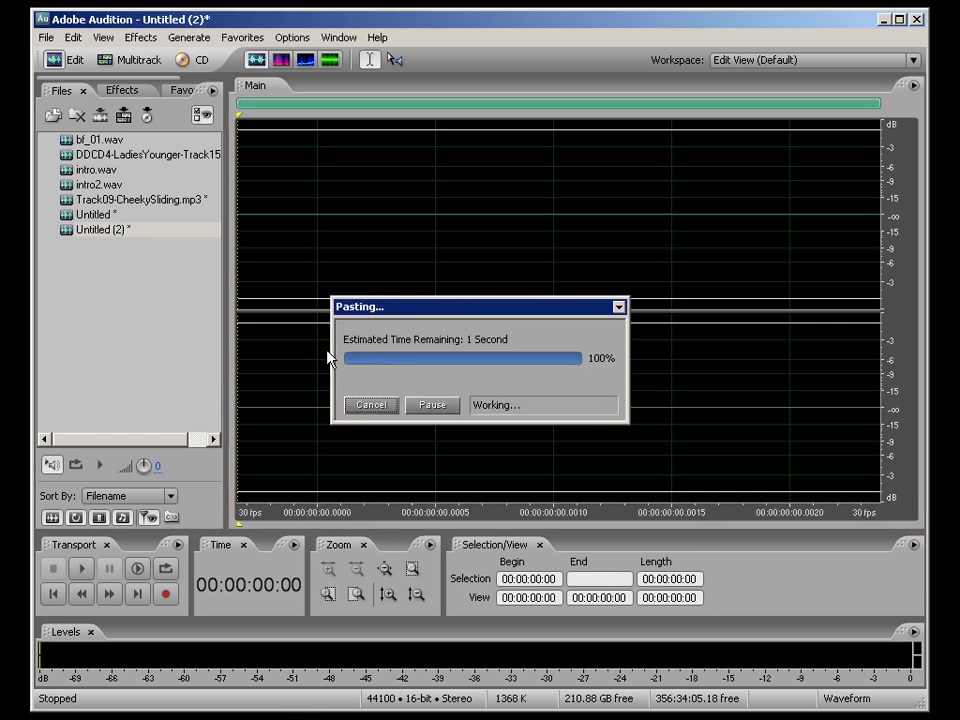
Step: Play the pasted audio from 00:00:00:01 through its loop point to hear how the end meets the start
left_click(242, 194)
key("space")
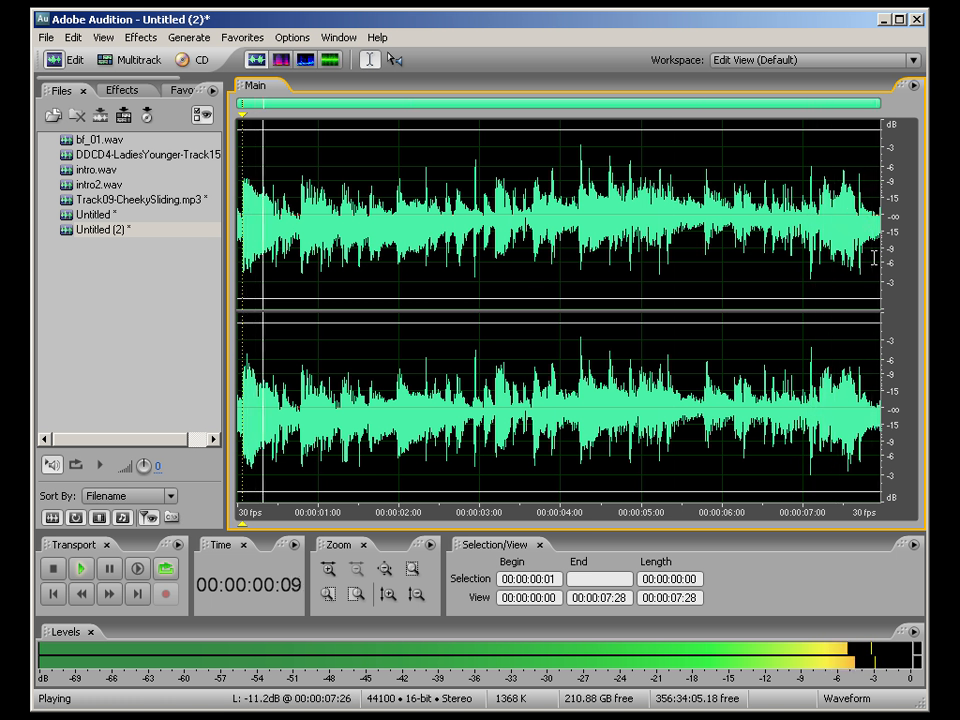
key("space")
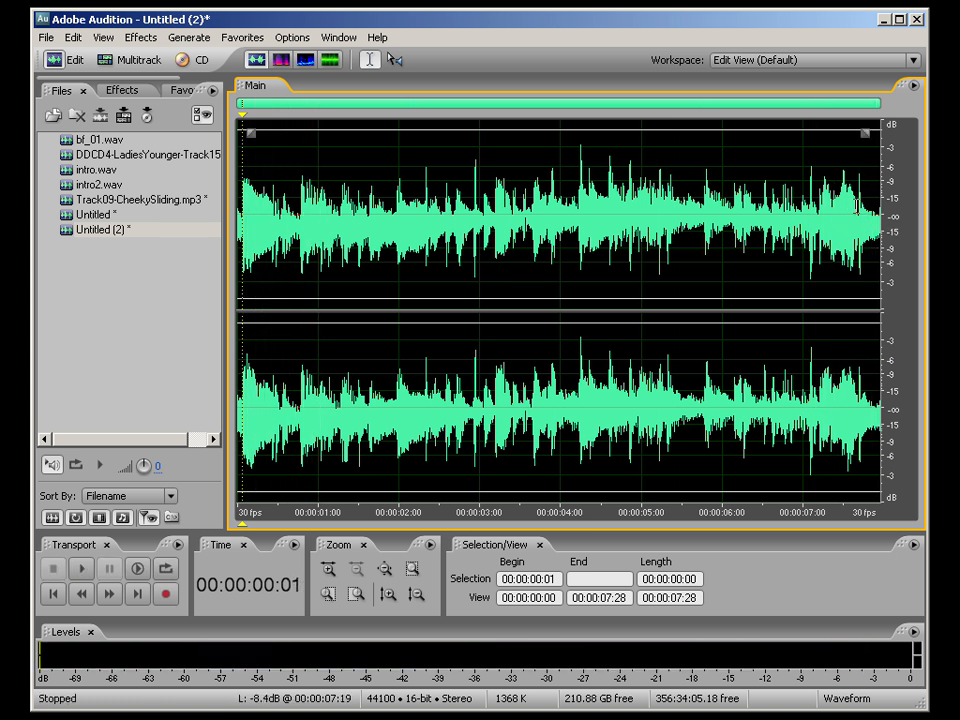
Step: Audition the waveform's tail repeatedly from 00:00:07:20 to judge where the loop should end
left_click(857, 207)
key("space")
key("space")
left_click(137, 568)
key("space")
left_click(80, 568)
left_click(82, 569)
left_click(82, 569)
left_click(82, 569)
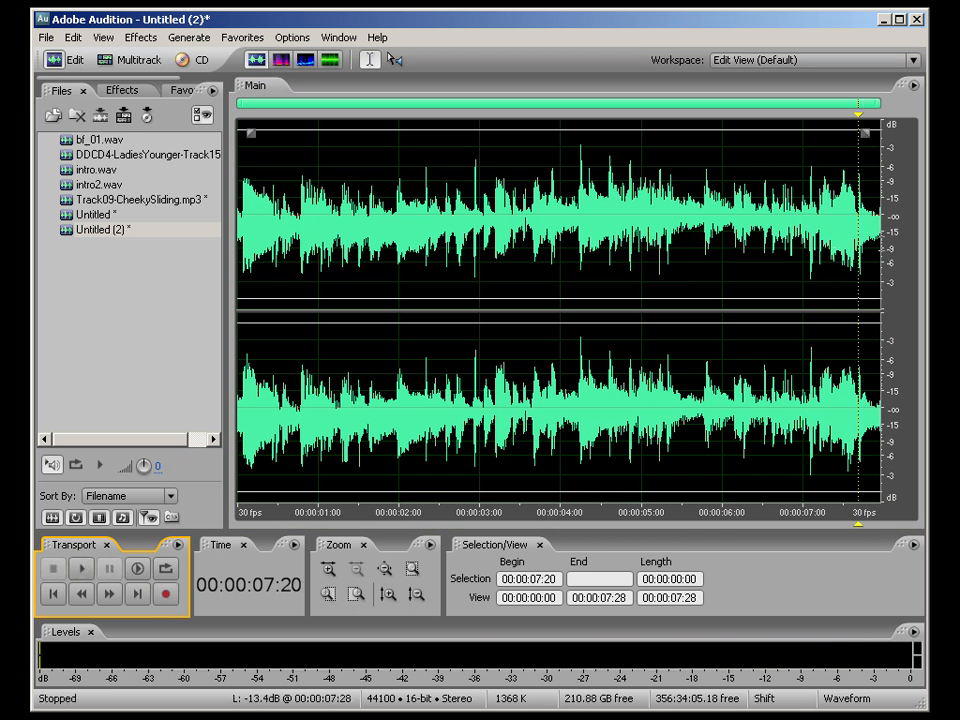
Step: Select the last frames from 00:00:07:26 to 00:00:07:28 and apply the Fade Out favorite to them
left_click(885, 252, "shift")
left_click_drag(875, 227, 905, 230)
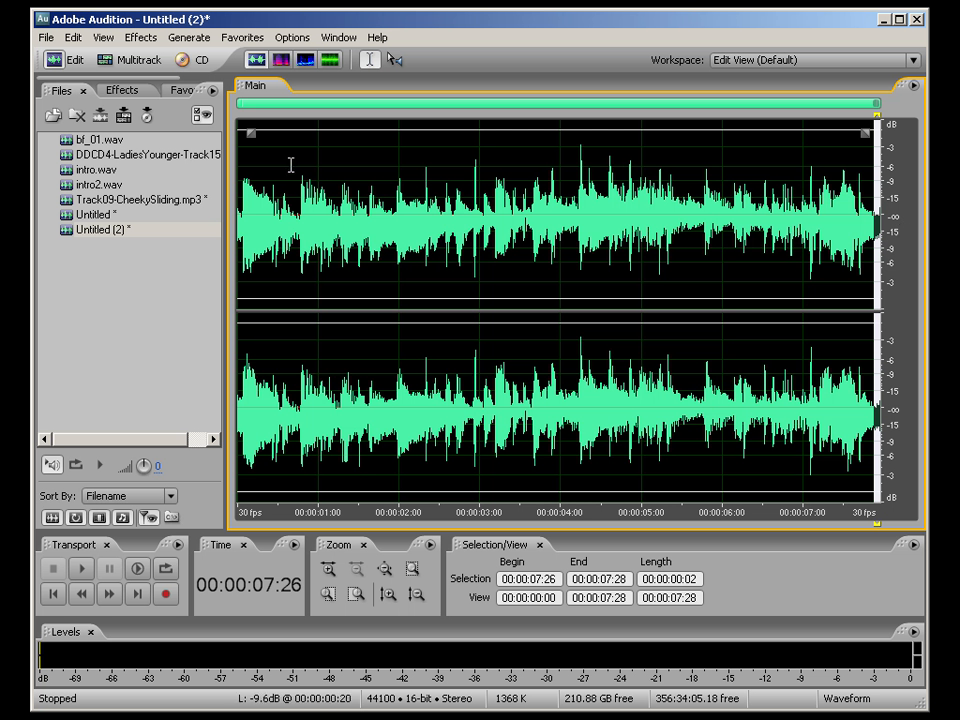
left_click(180, 90)
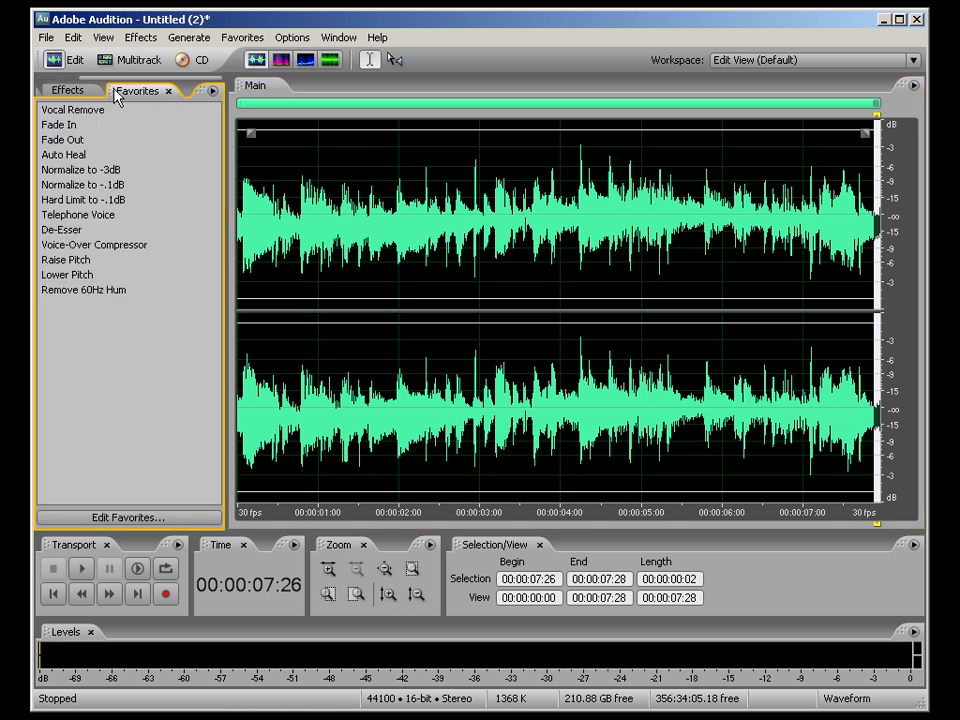
double_click(80, 141)
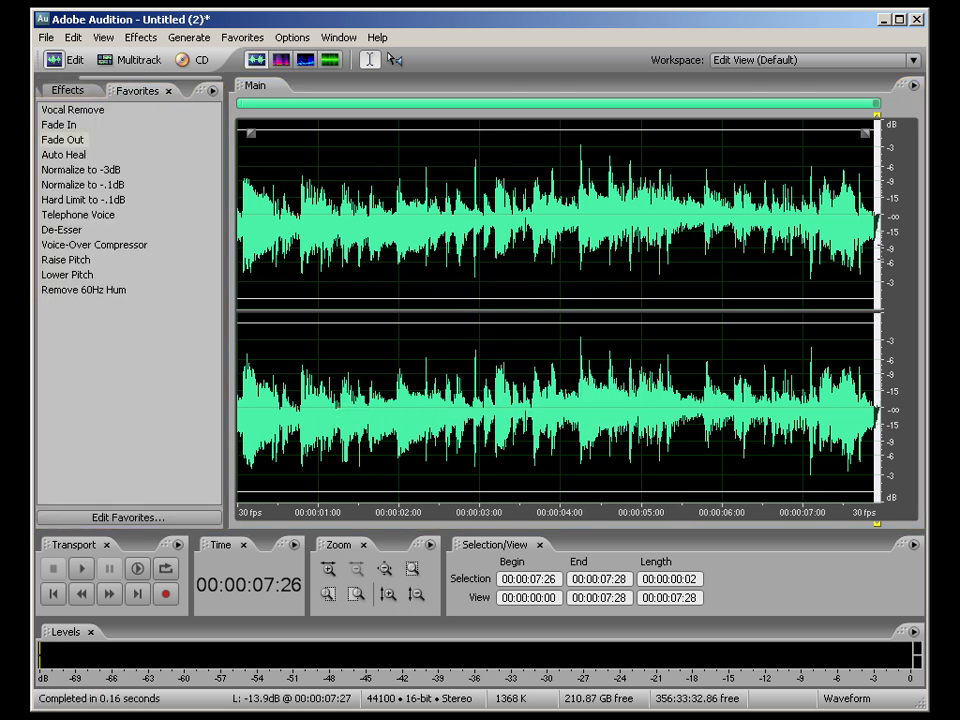
Step: Select the tail from 00:00:07:20 to 00:00:07:28, play it, and delete it
left_click(859, 215, "shift")
key("space")
key("space")
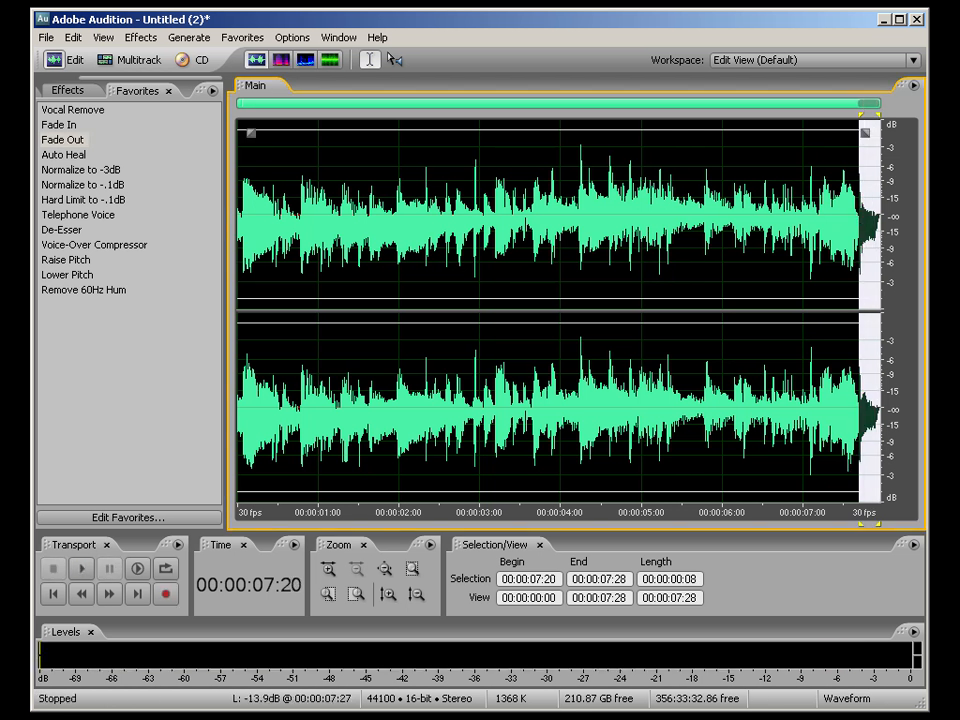
key("Delete")
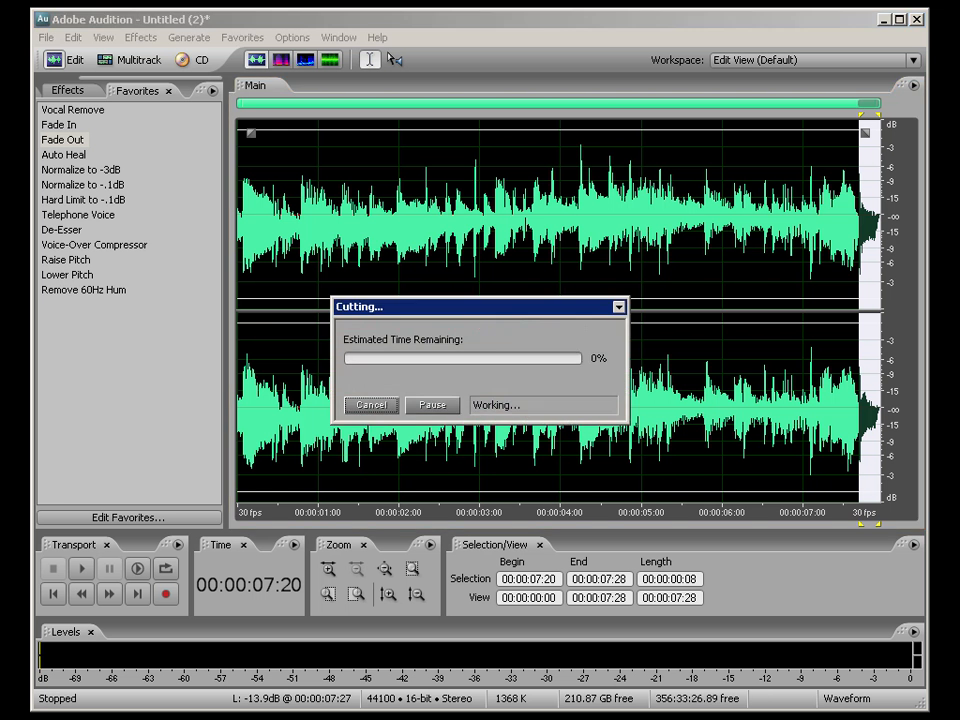
Step: Audition the opening repeatedly from 00:00:00:02 and delete everything before that point
left_click(243, 385)
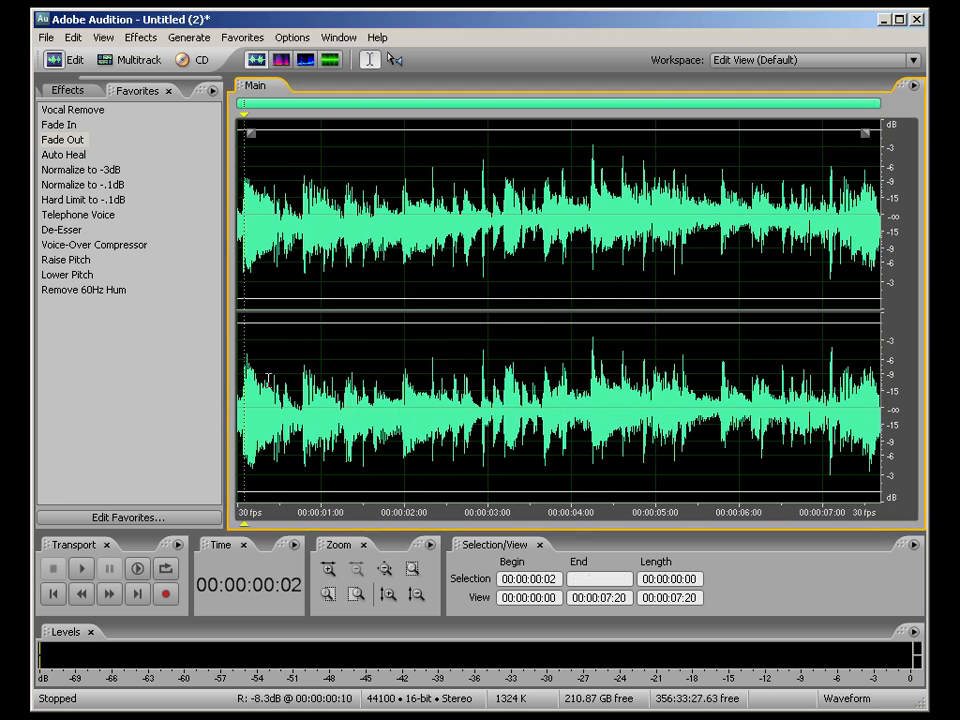
key("space")
key("space")
key("space")
key("space")
key("space")
key("space")
key("shift+Home")
key("Delete")
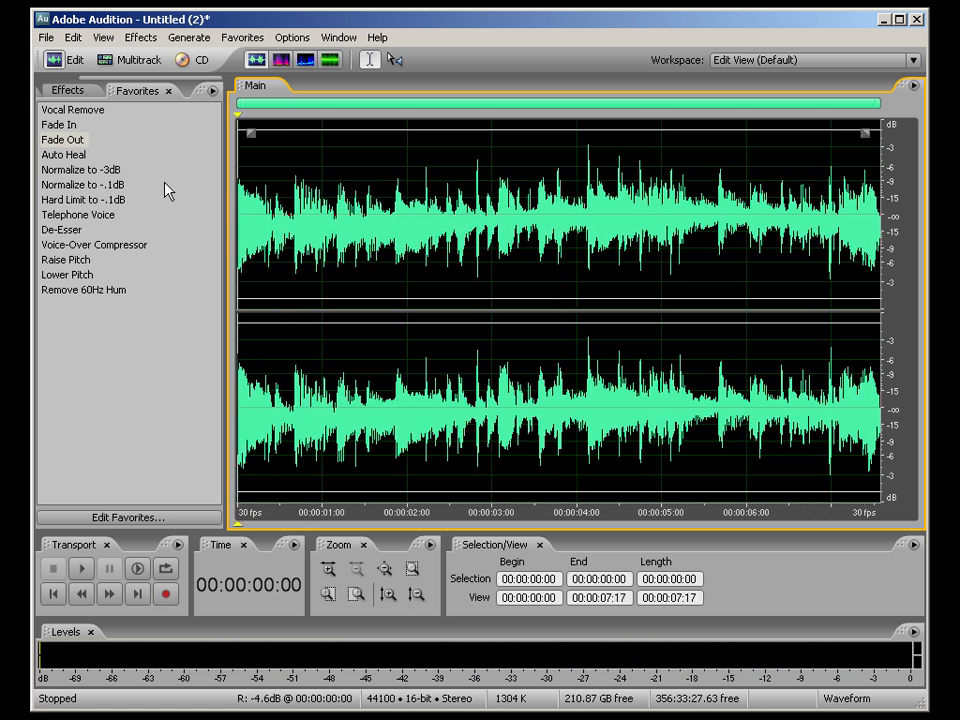
Step: Apply the Fade In favorite at the very start of the trimmed waveform
double_click(79, 143)
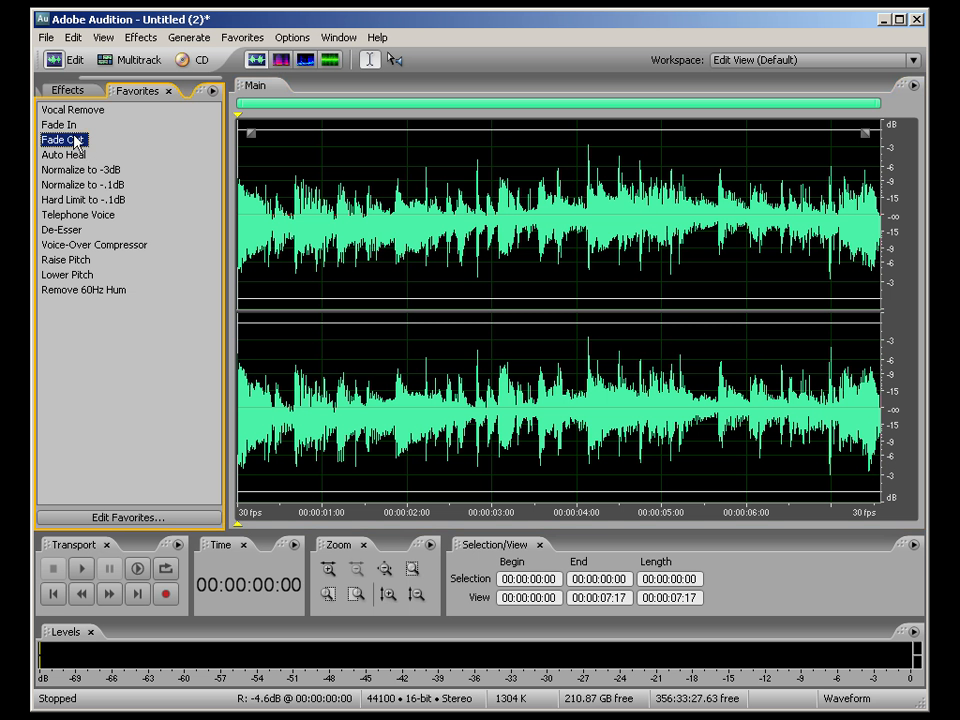
left_click(235, 248)
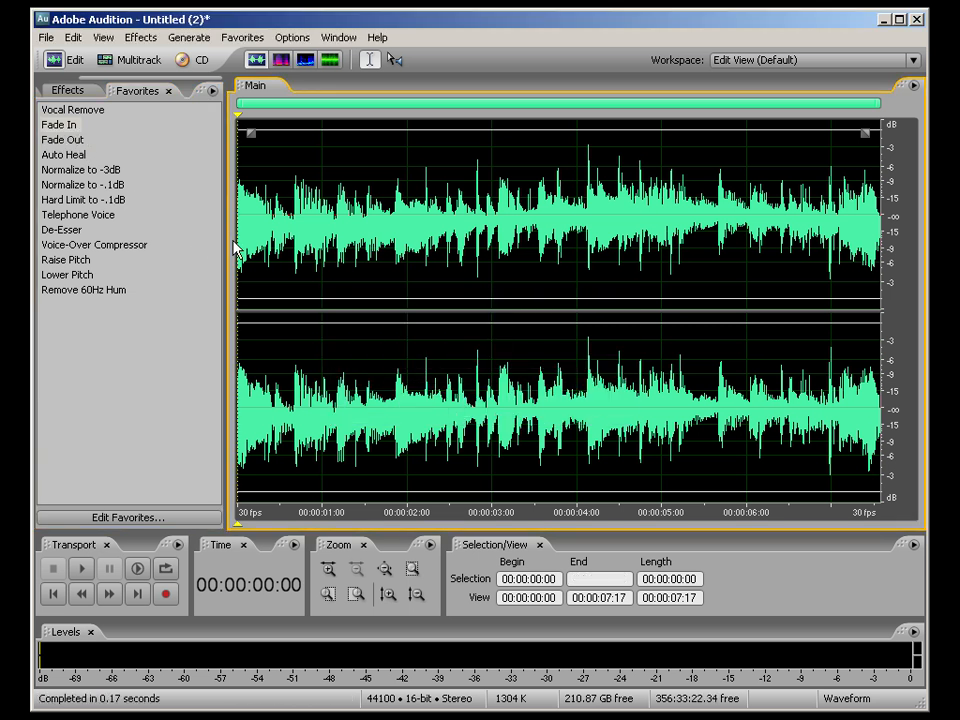
Step: Try a Mix Paste of Clipboard 1 in Overlap (Mix) mode at volume 70 for both channels, with Loop Paste off
left_click(74, 38)
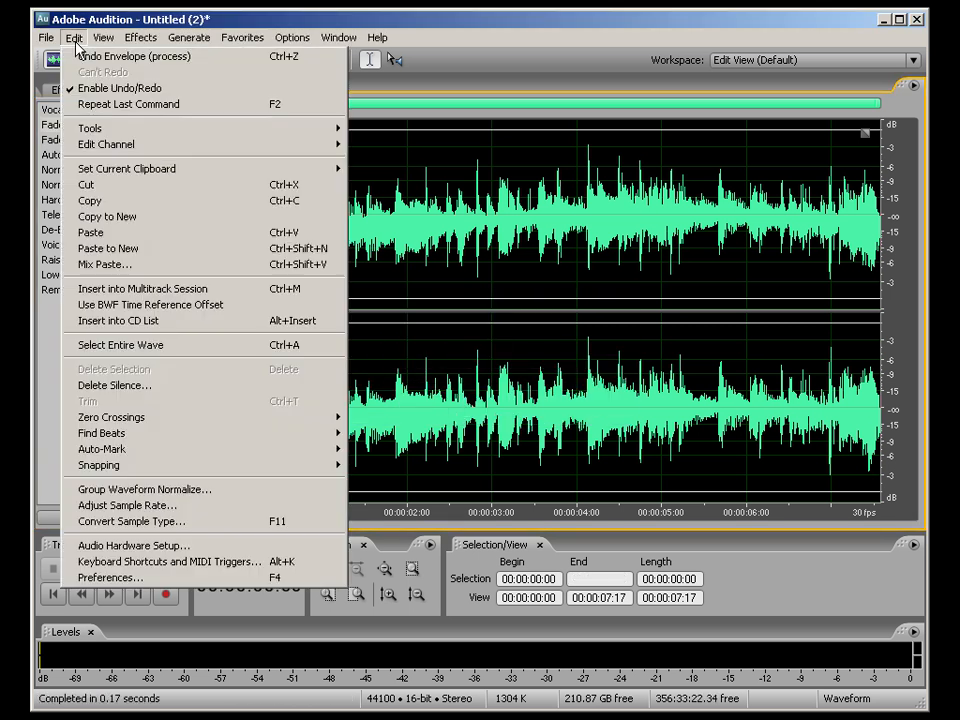
left_click(168, 265)
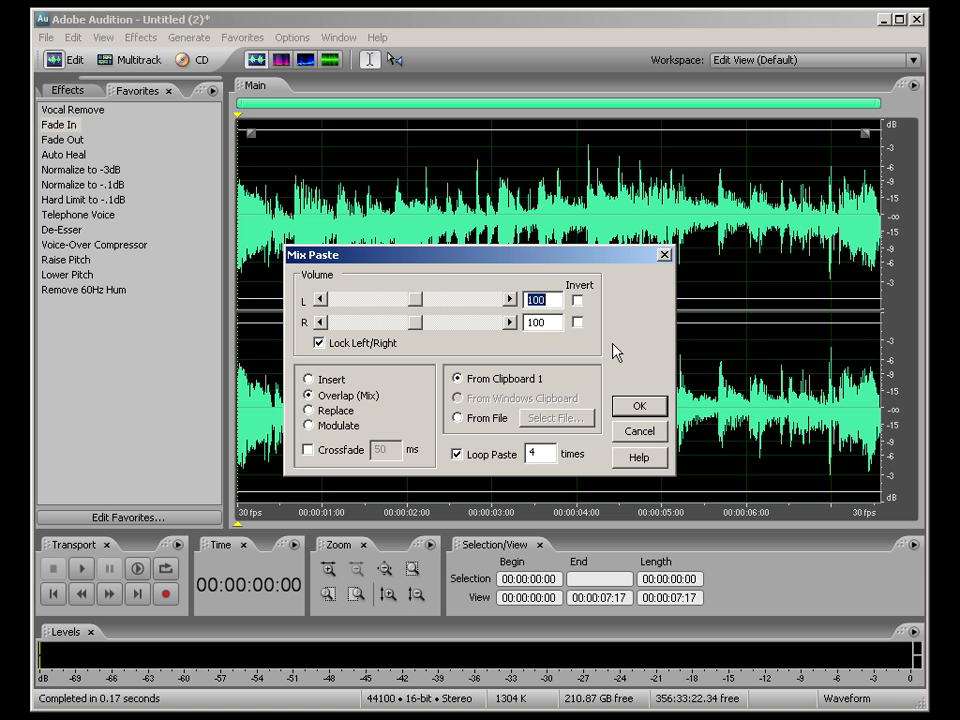
type("70")
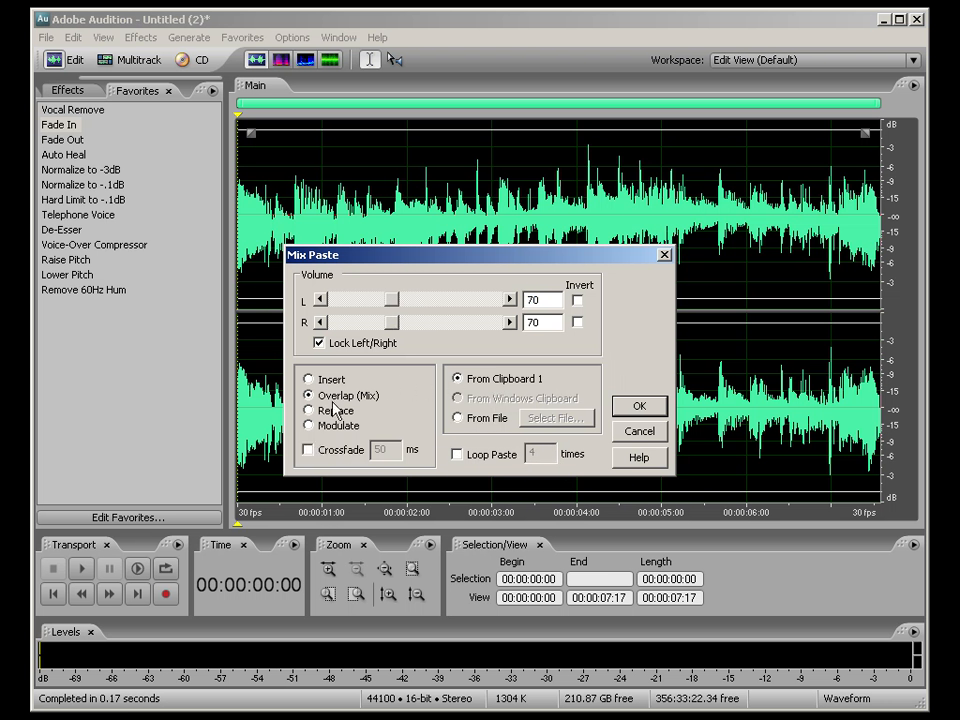
left_click(644, 405)
Step: Play the trimmed waveform from the start and turn on looped playback to check the loop's transition
left_click(231, 334)
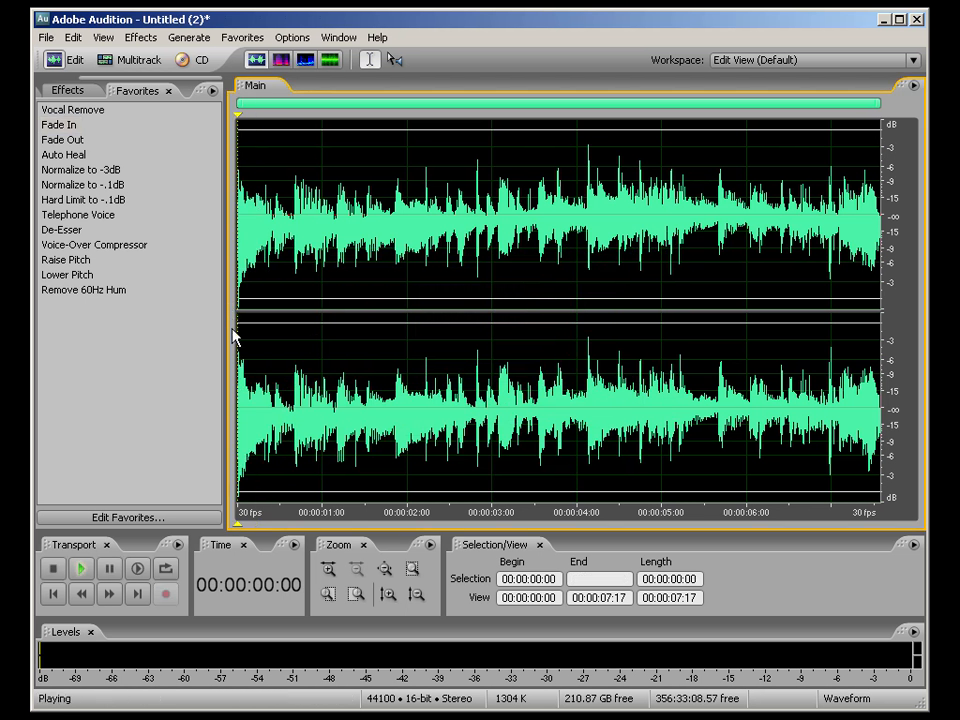
key("space")
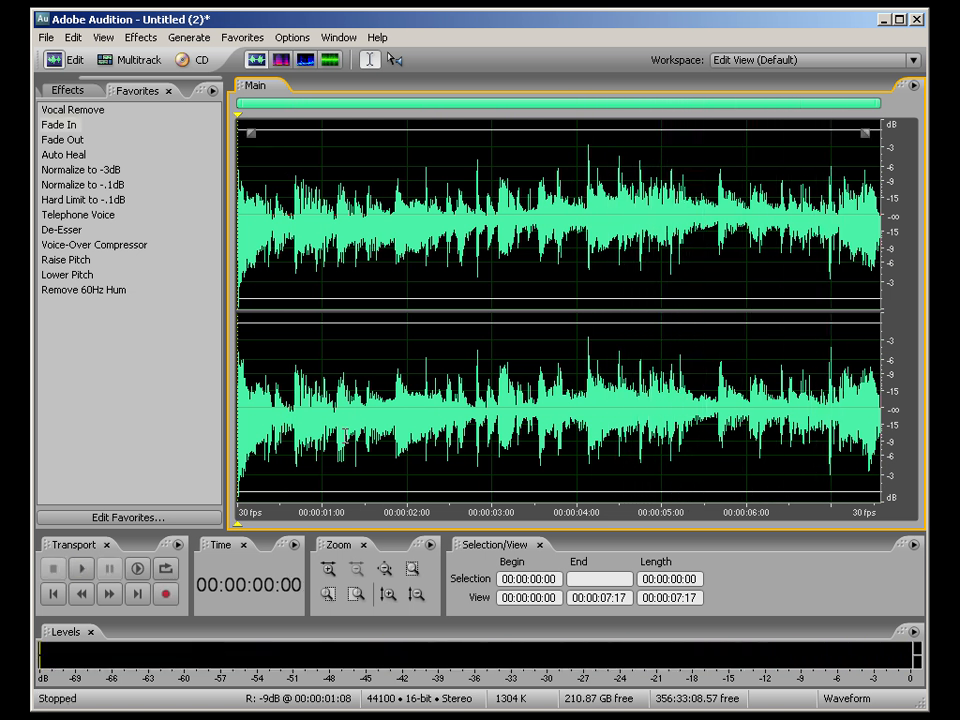
left_click(166, 568)
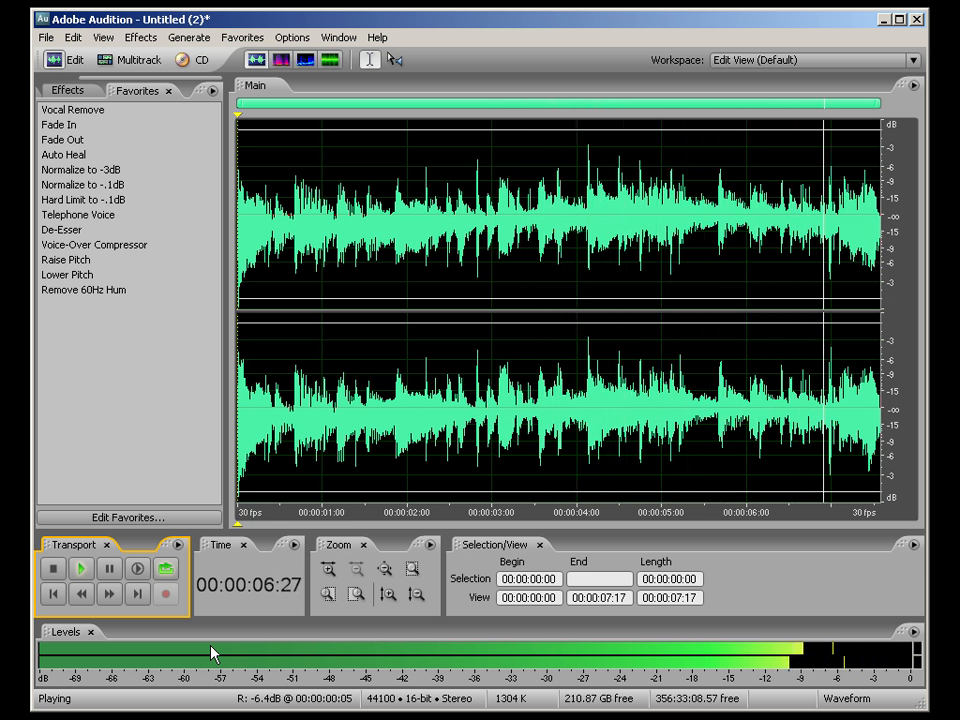
Step: Stop the looped playback and open bf_01.wav from the file list for editing
key("space")
left_click_drag(131, 79, 85, 77)
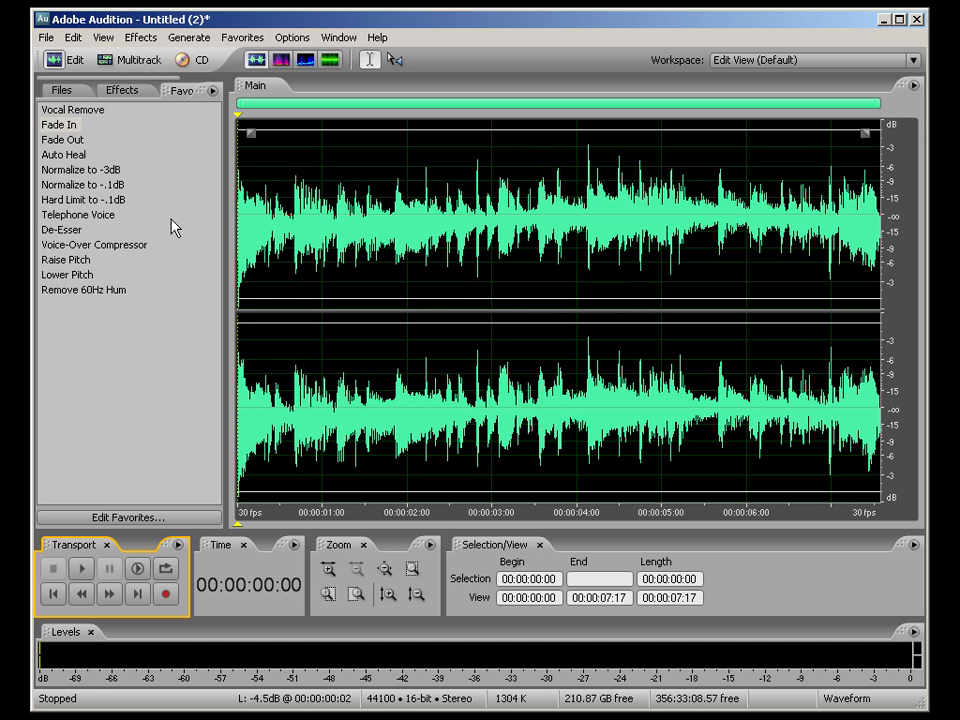
left_click(60, 90)
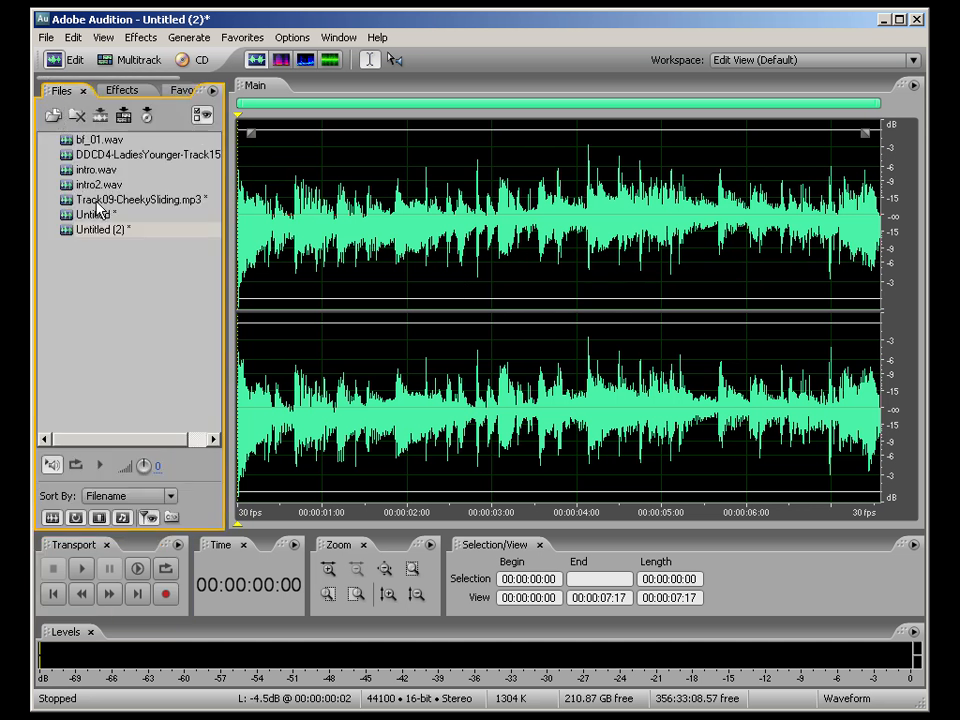
double_click(72, 142)
left_click(358, 220)
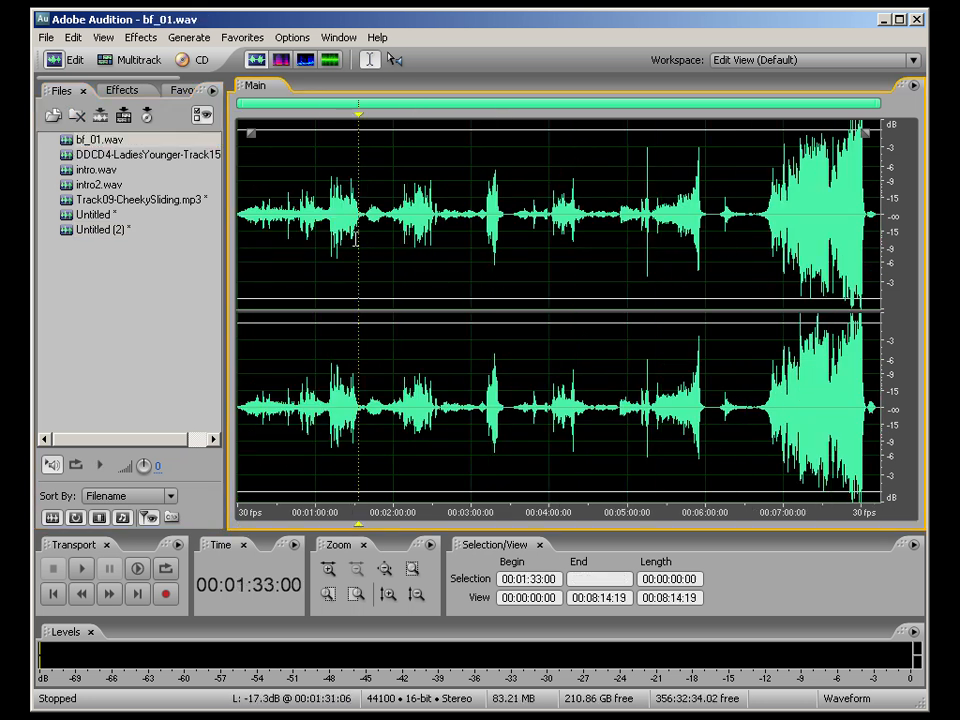
Step: Select the passage from 00:01:04:26 to 00:01:39:15 in bf_01.wav, audition it and copy it
left_click_drag(322, 230, 366, 240)
key("space")
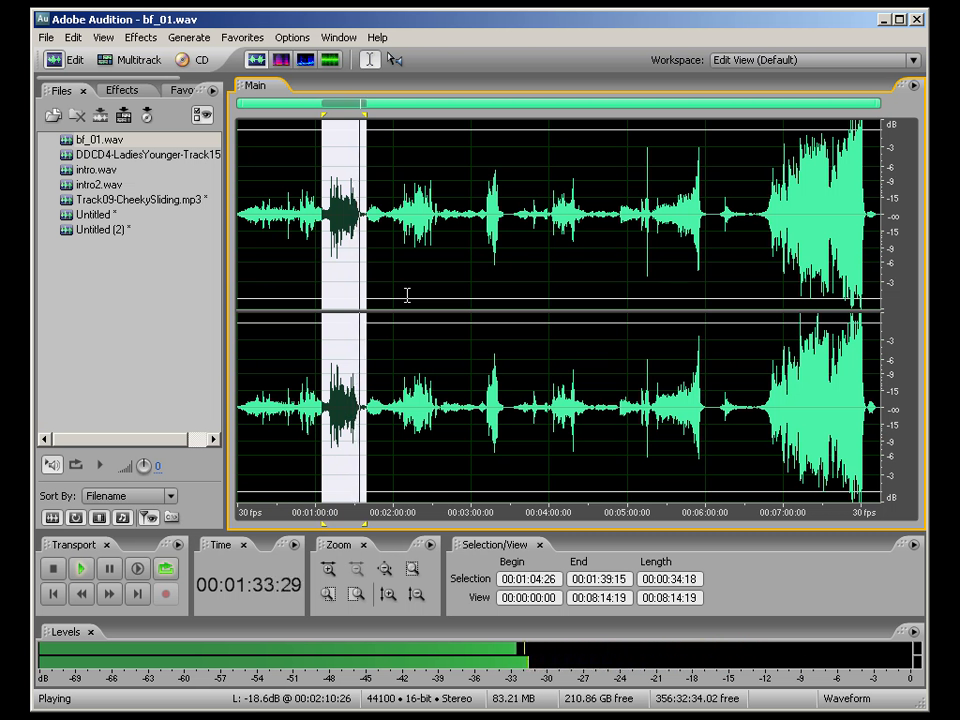
key("space")
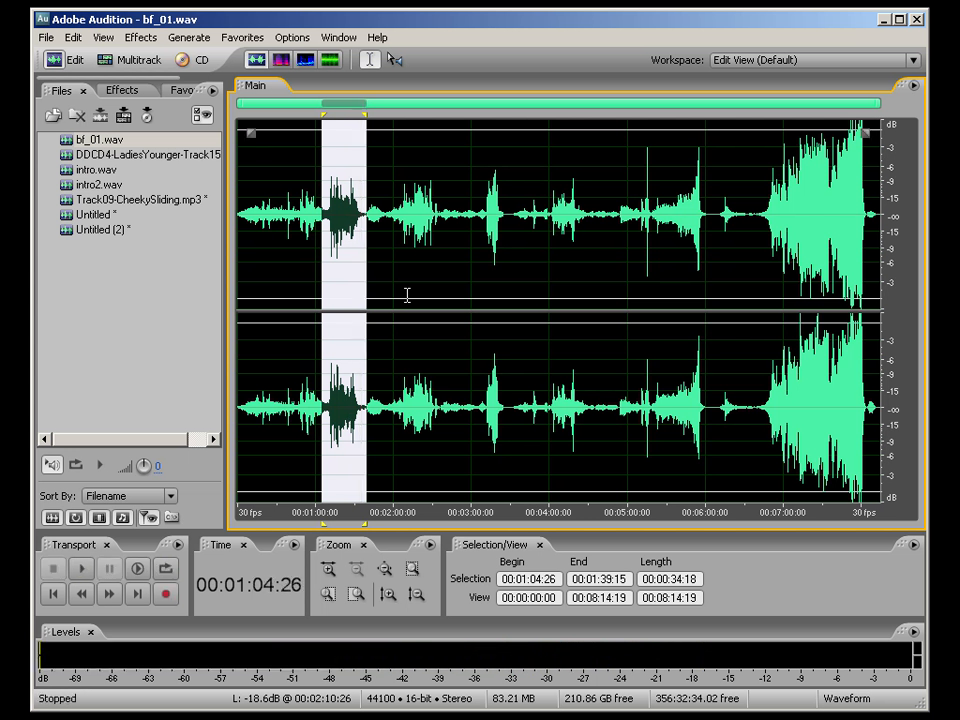
key("ctrl+c")
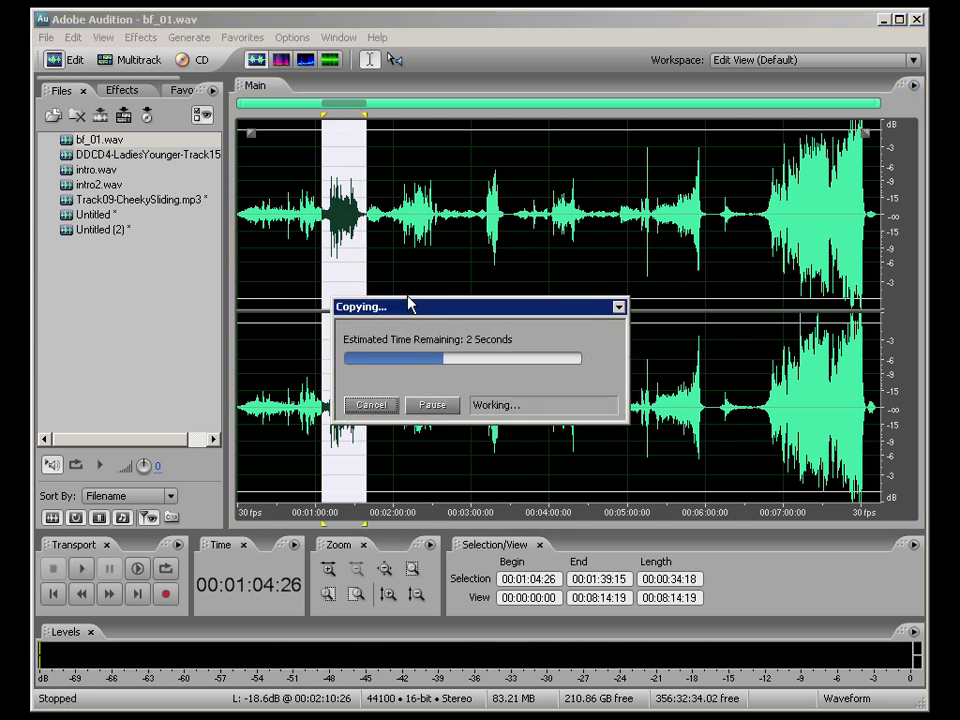
Step: Move the selection's start to 00:01:07:23 and audition its opening
left_click(325, 228, "shift")
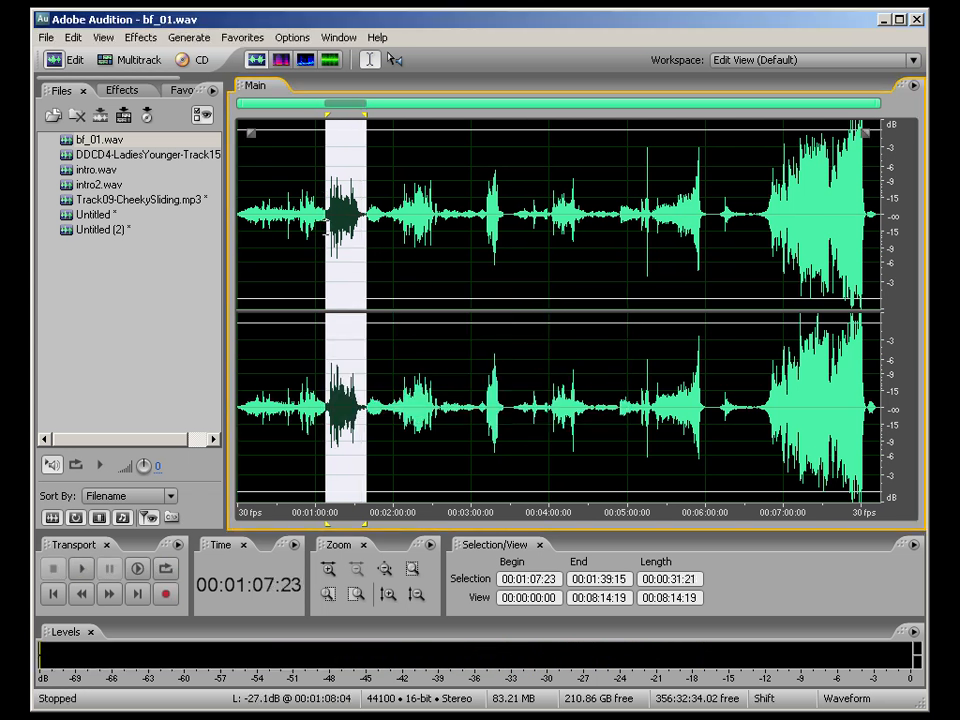
left_click_drag(326, 228, 326, 229)
key("space")
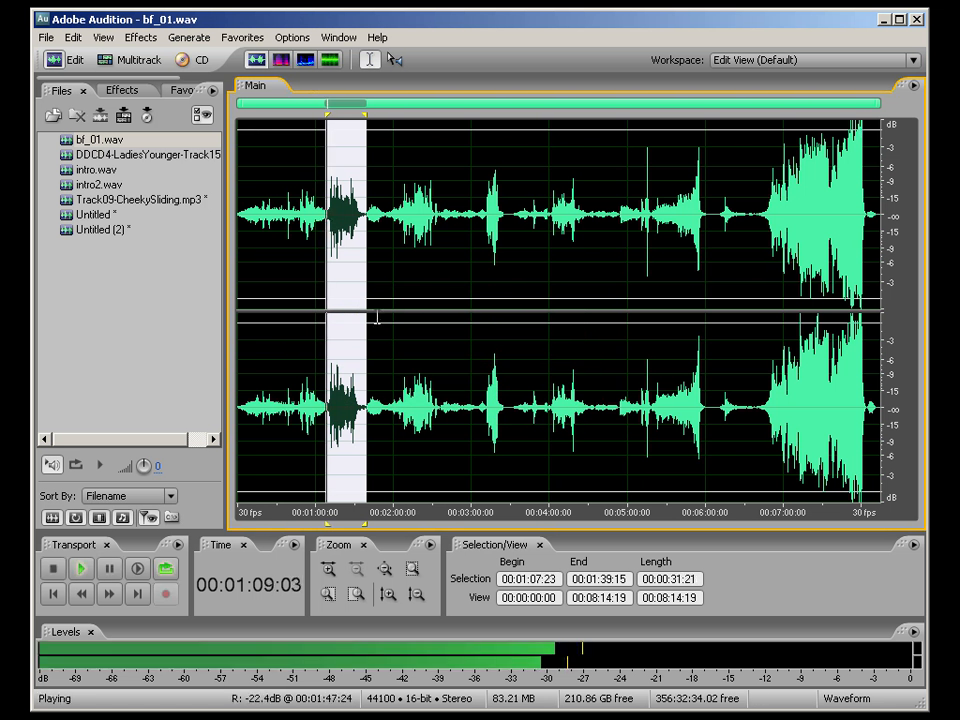
key("space")
Step: Copy the tightened selection and paste it into a new file
key("ctrl+c")
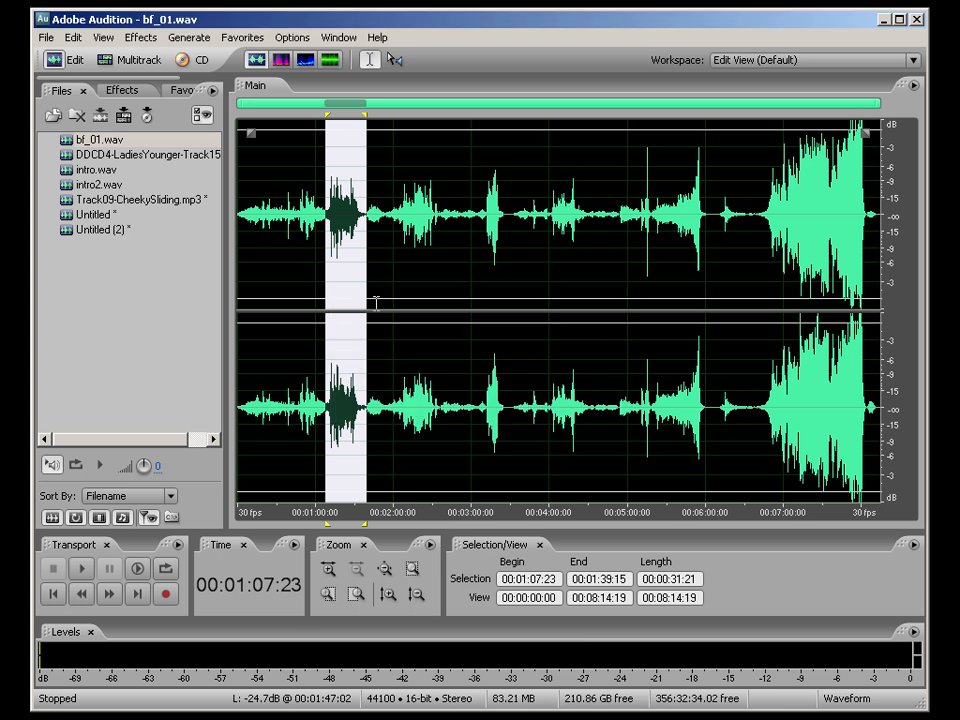
left_click(74, 37)
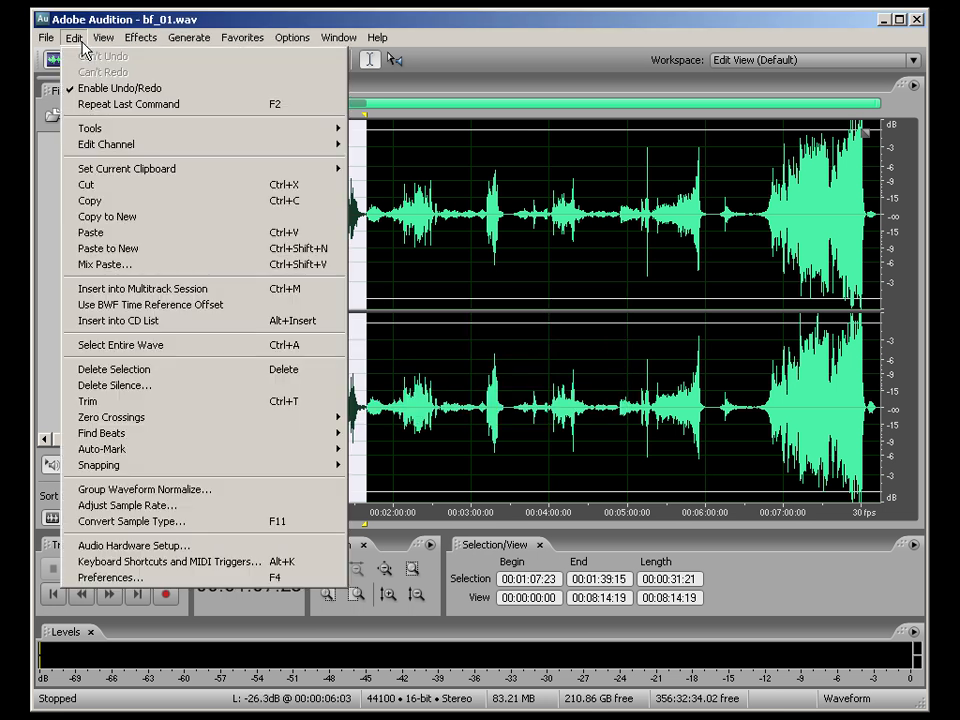
left_click(143, 251)
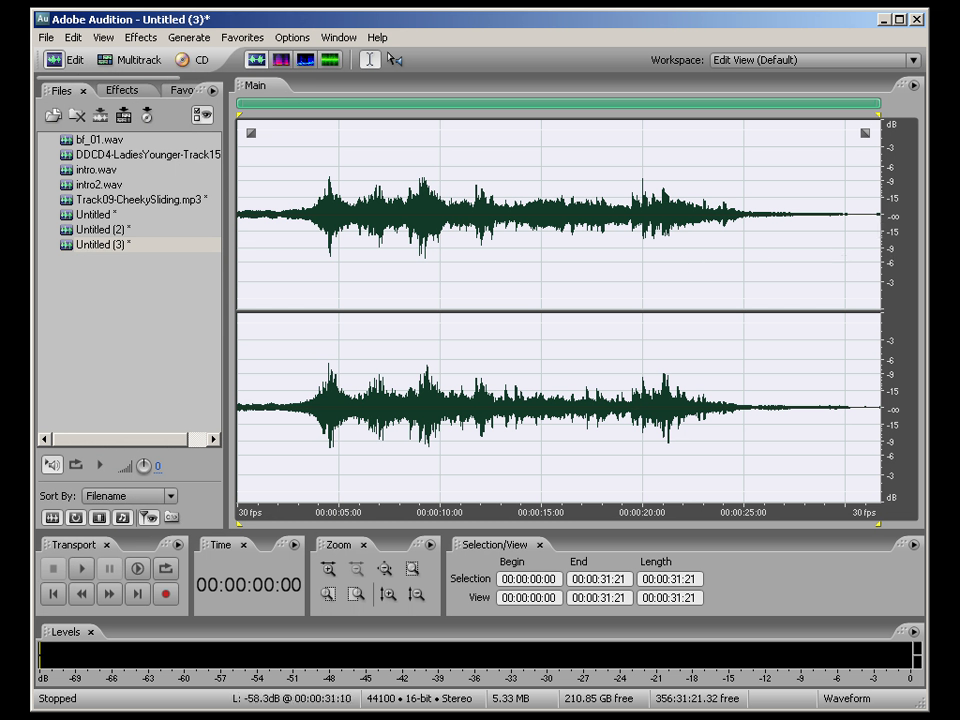
Step: Delete the short tail at the end of the new waveform and add a short fade-in and fade-out
left_click_drag(872, 222, 924, 225)
key("Delete")
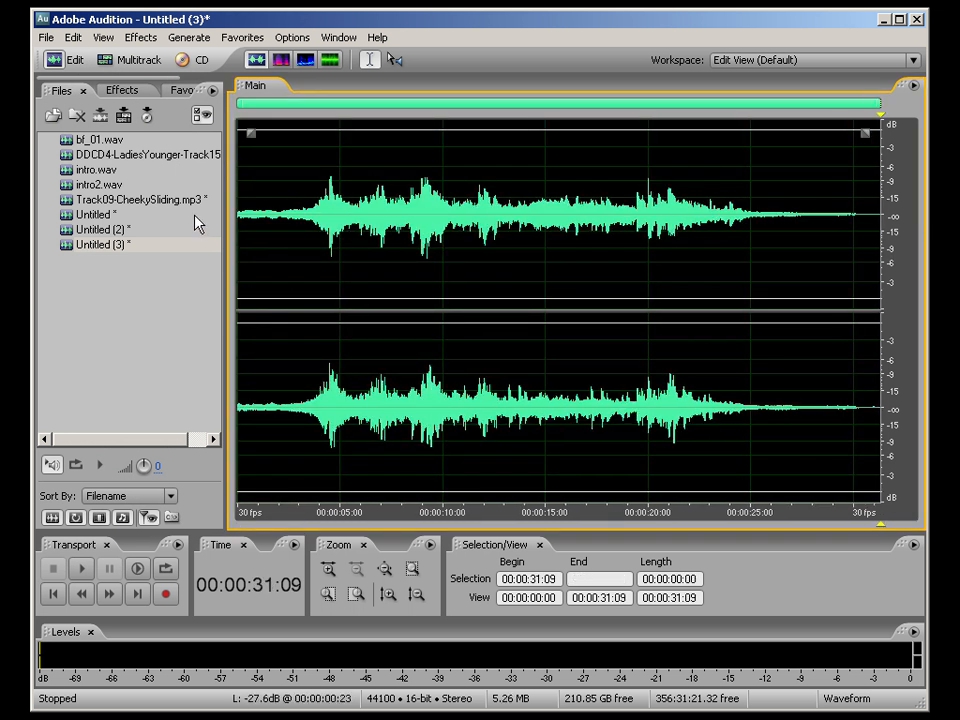
left_click_drag(252, 133, 277, 132)
left_click_drag(866, 135, 832, 151)
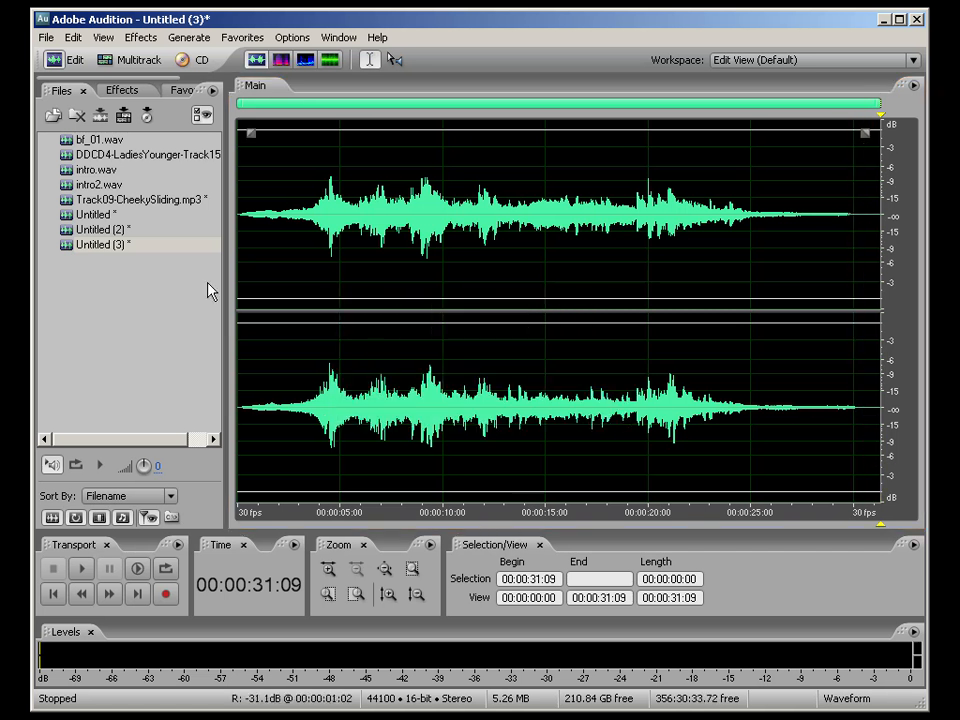
Step: Audition the faded waveform from the very start through its last swell
left_click(238, 250)
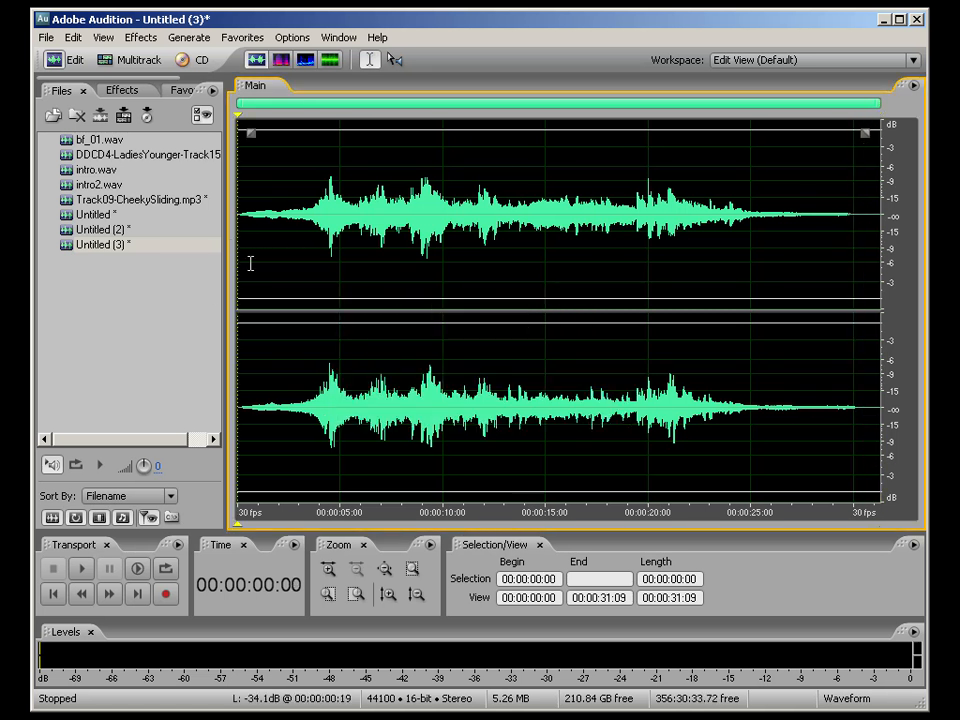
key("space")
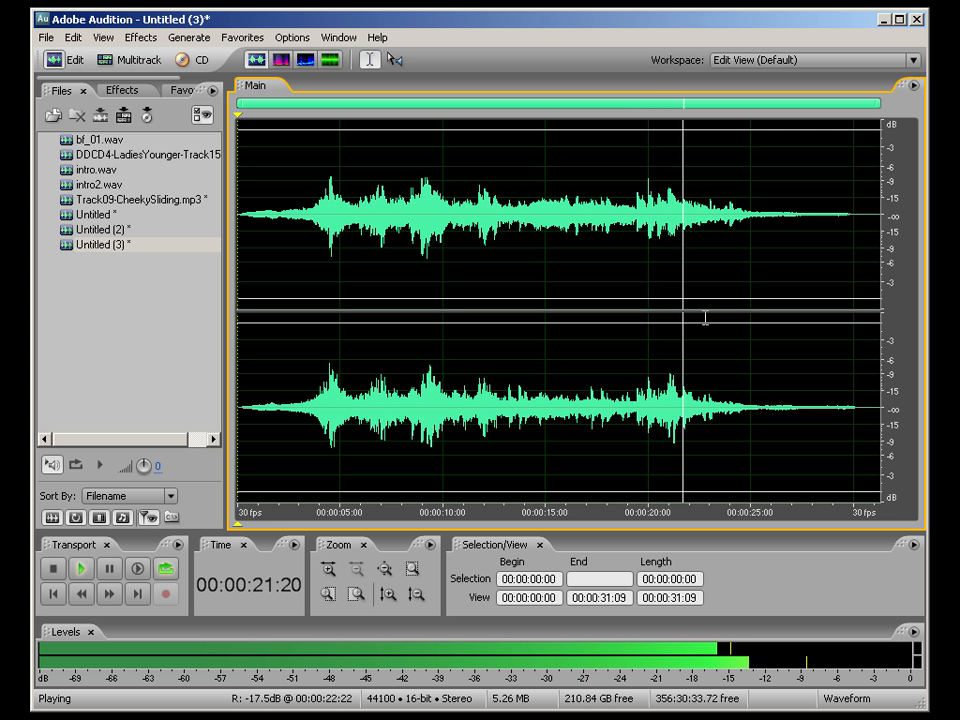
key("space")
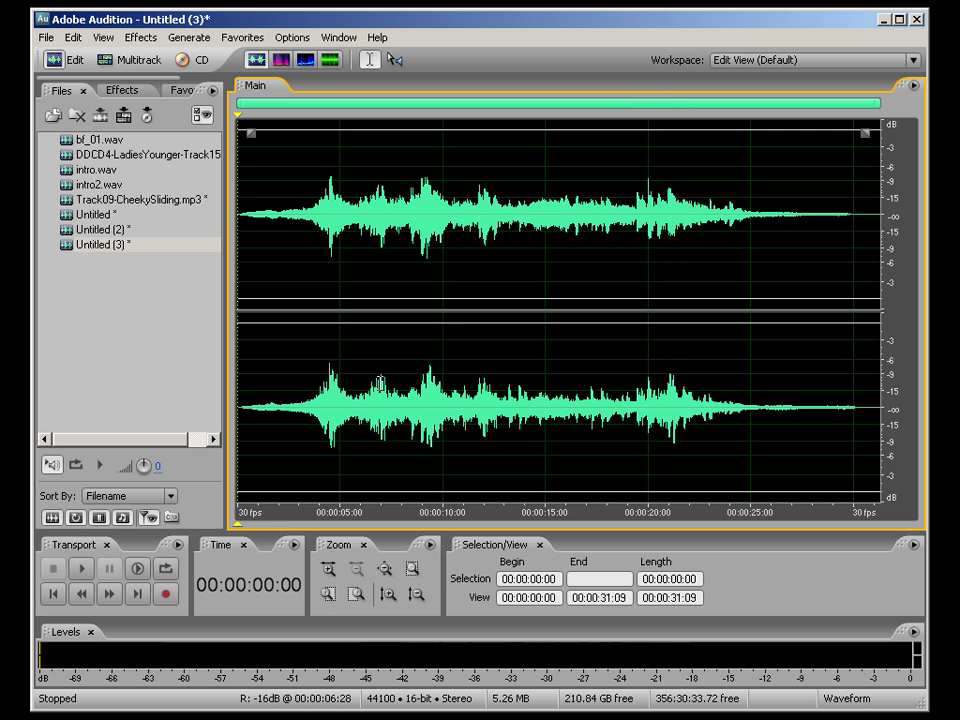
Step: Insert Untitled (3) at the start of Track 1 in the multitrack session and play it from the beginning
left_click(111, 67)
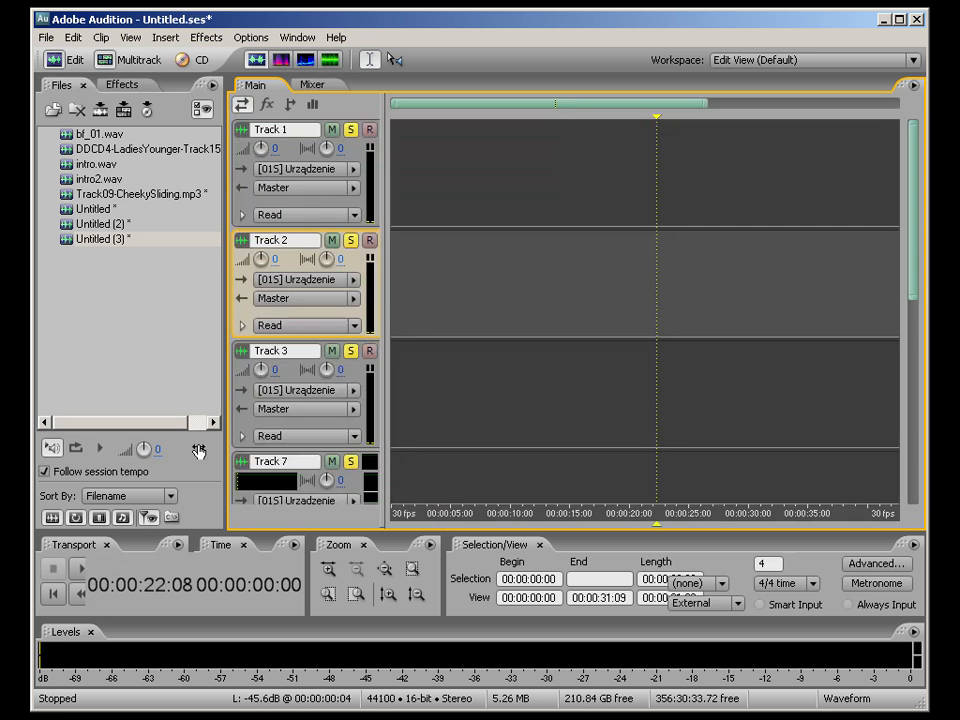
left_click_drag(105, 239, 476, 183)
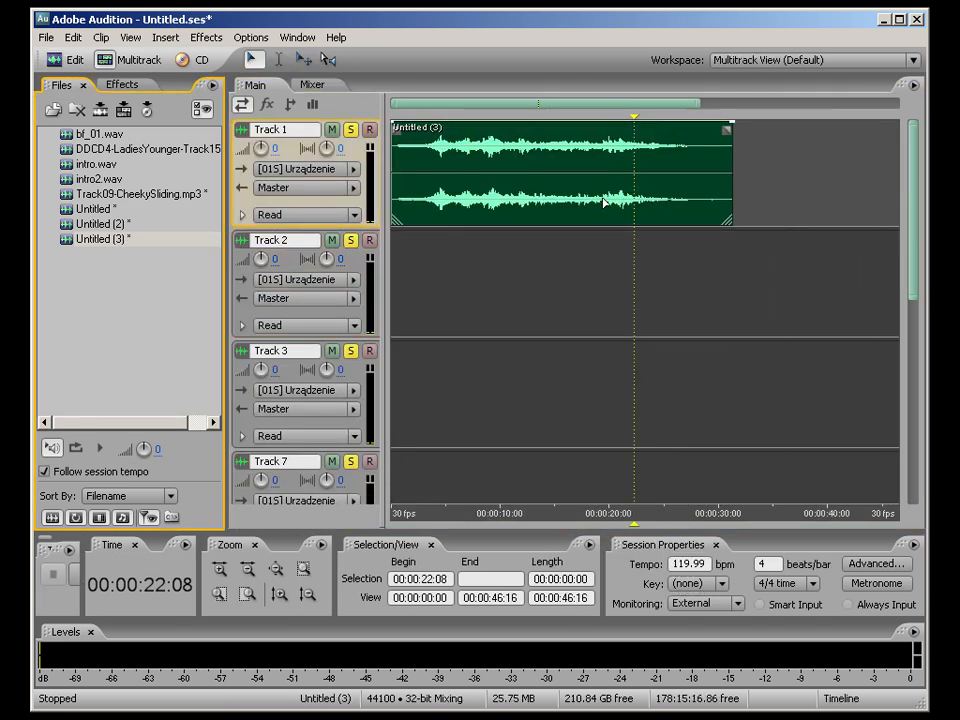
left_click_drag(634, 122, 390, 126)
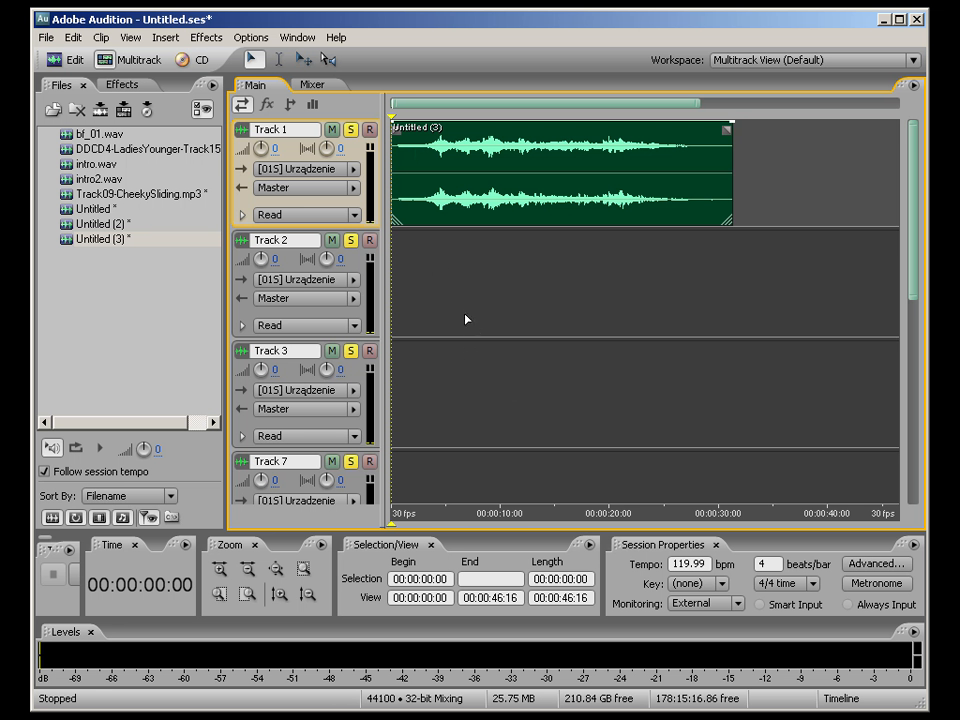
key("space")
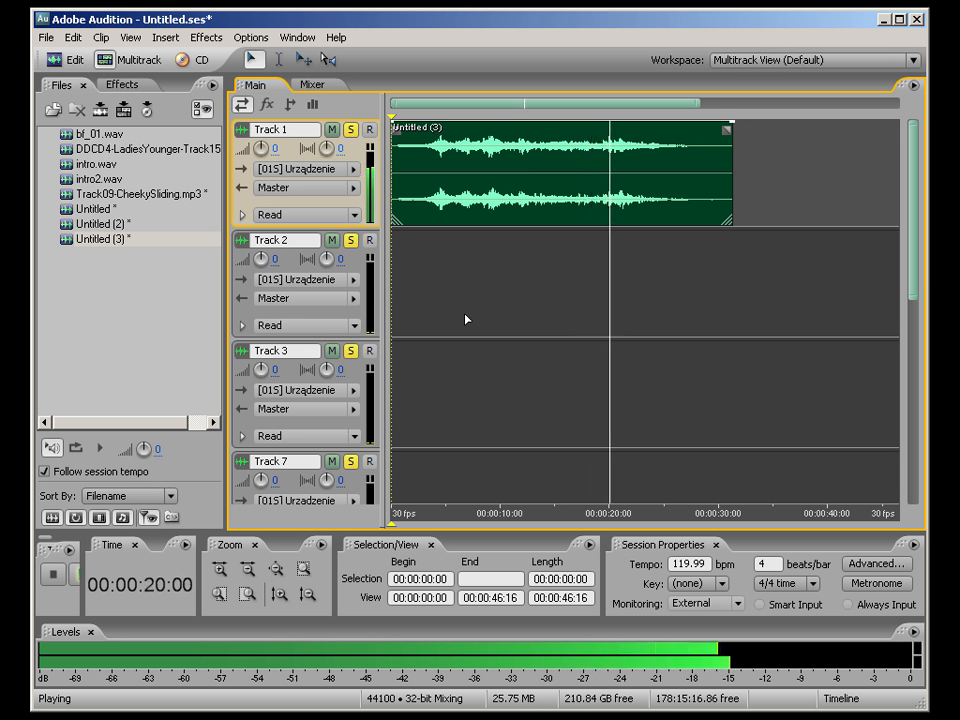
key("space")
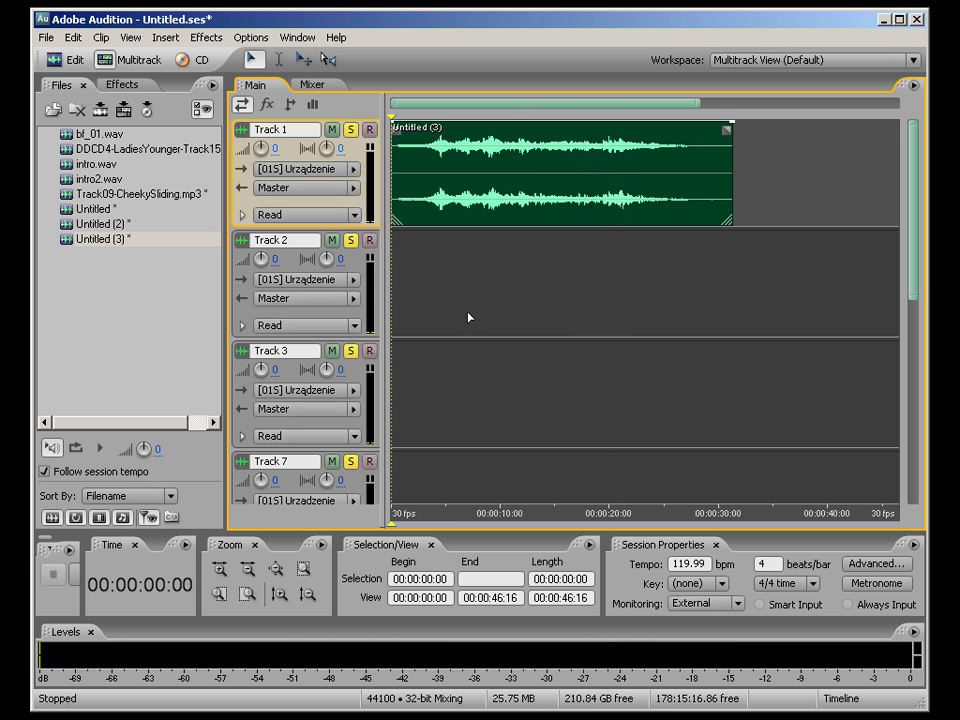
Step: Mark the late peak in Track 1 at 00:00:20:13 and add Untitled (3) to Track 2 with its first peak aligned to the mark
left_click(615, 158)
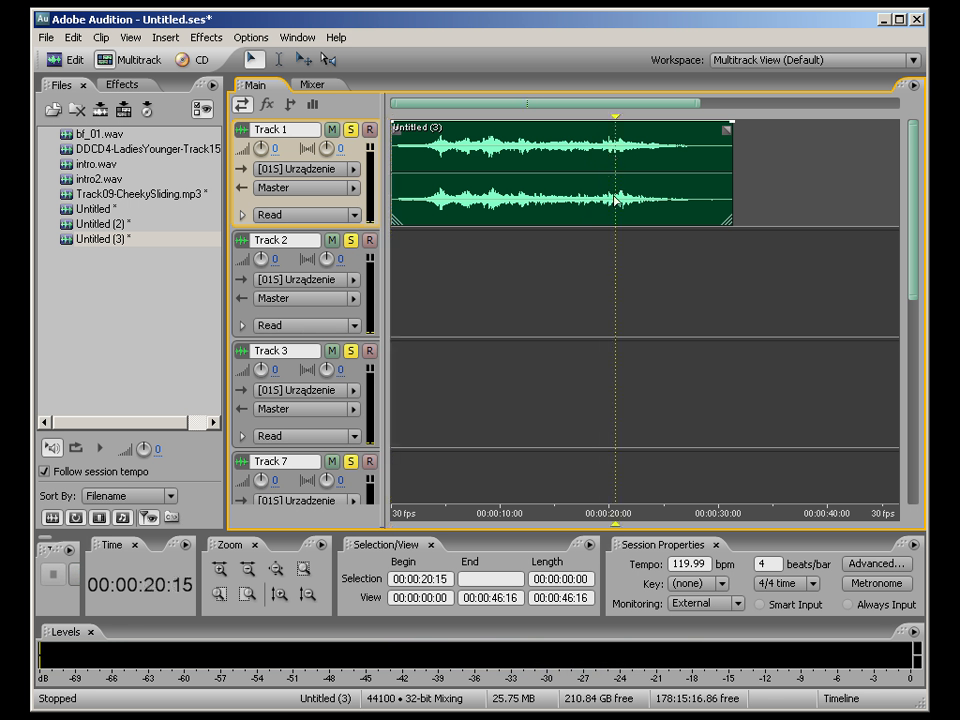
scroll(620, 230, "up", 2)
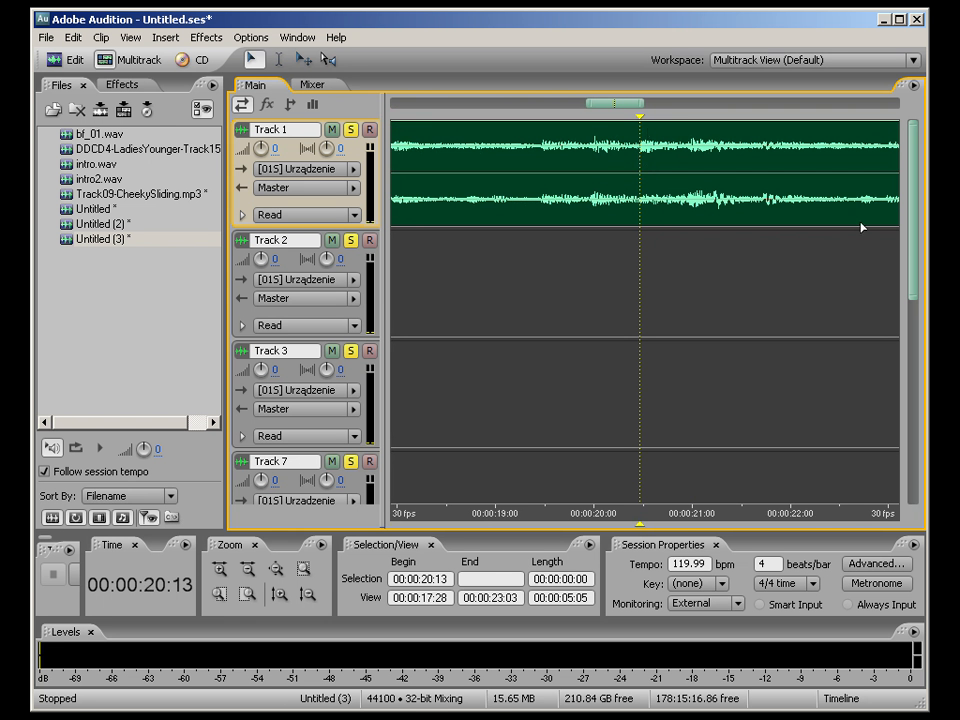
scroll(862, 227, "down", 3)
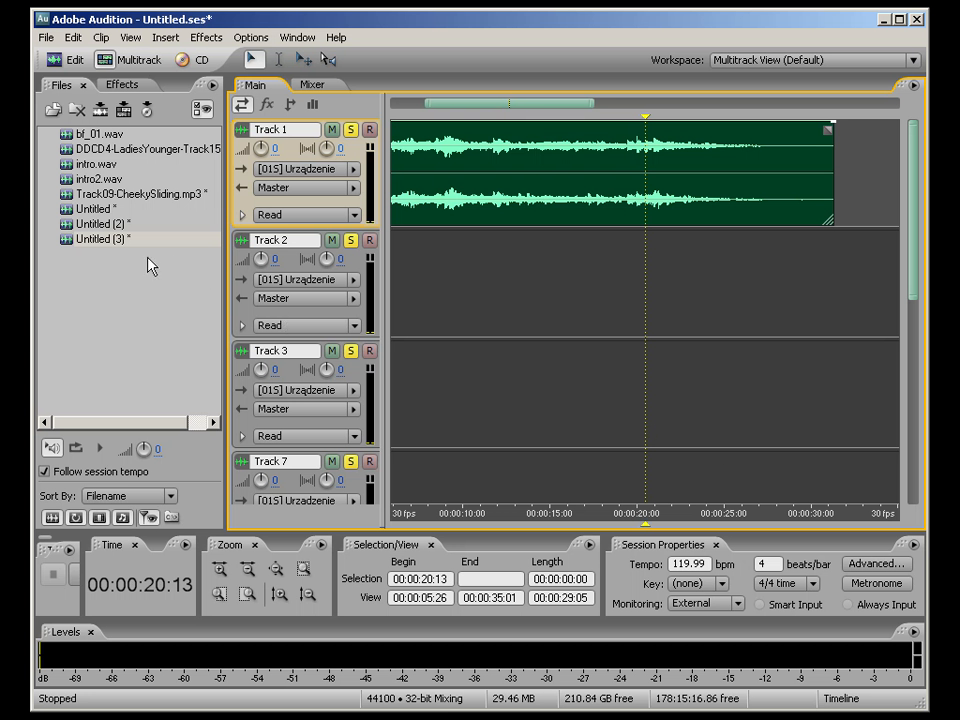
left_click_drag(117, 249, 801, 318)
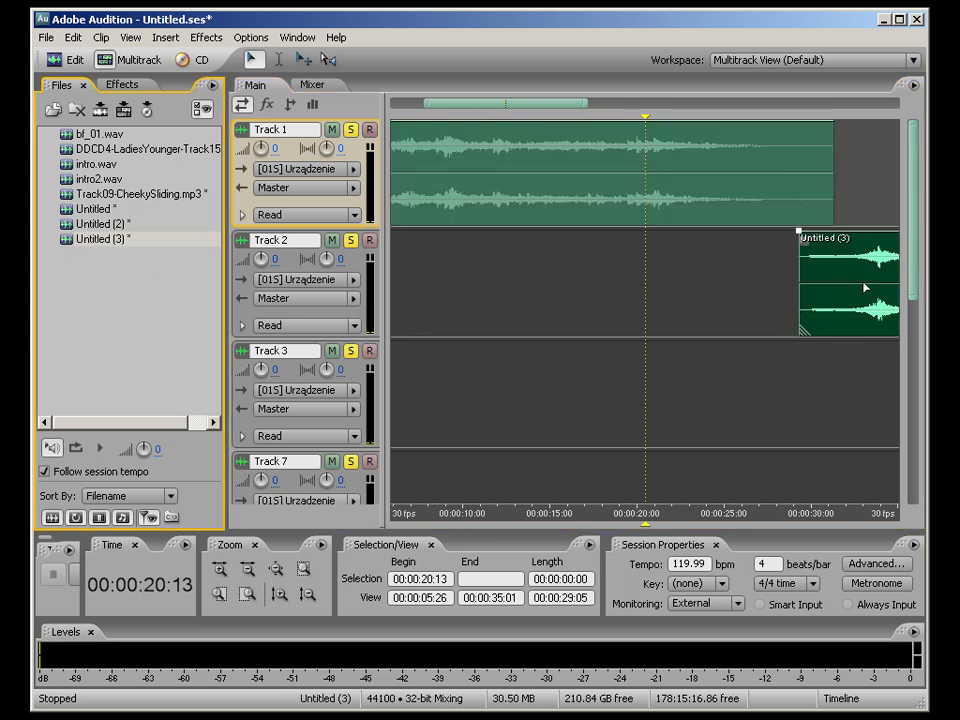
left_click_drag(876, 274, 648, 273)
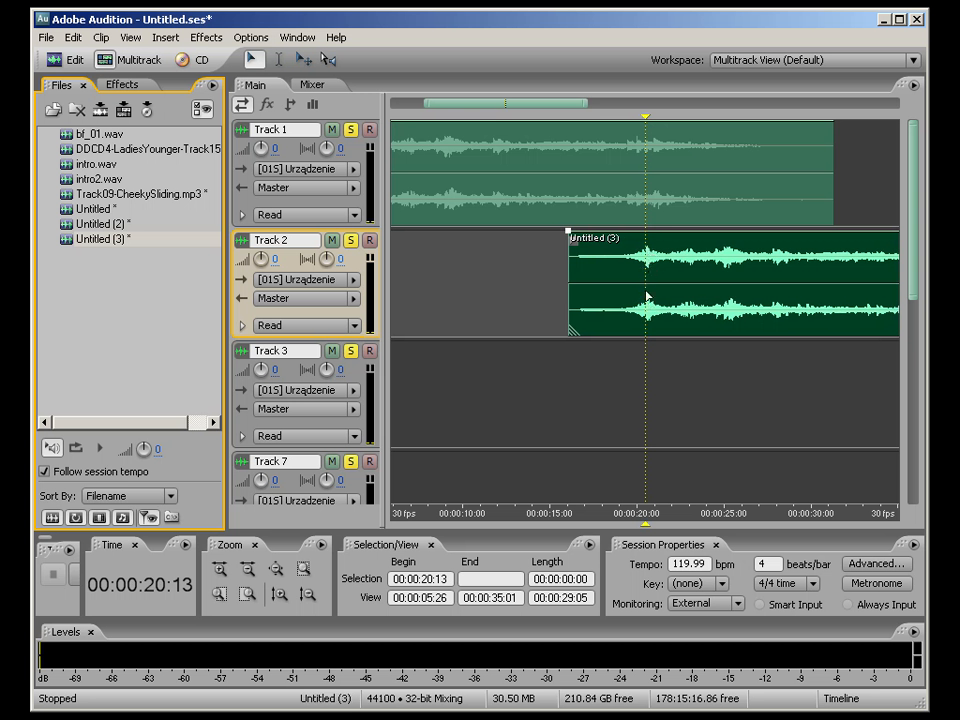
scroll(652, 286, "up", 3)
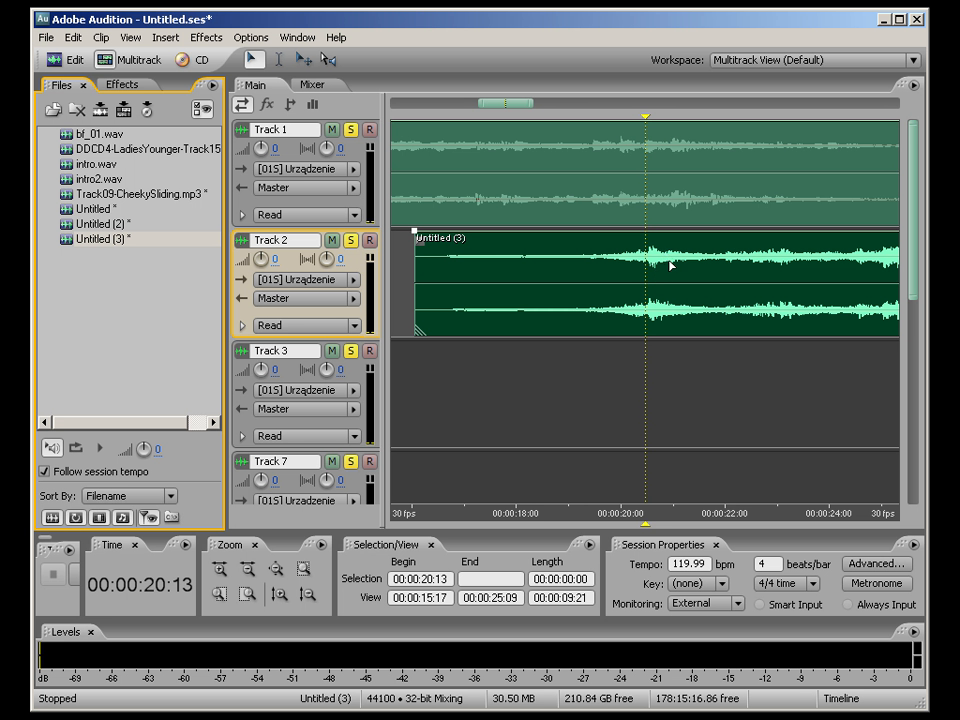
left_click_drag(671, 268, 669, 268)
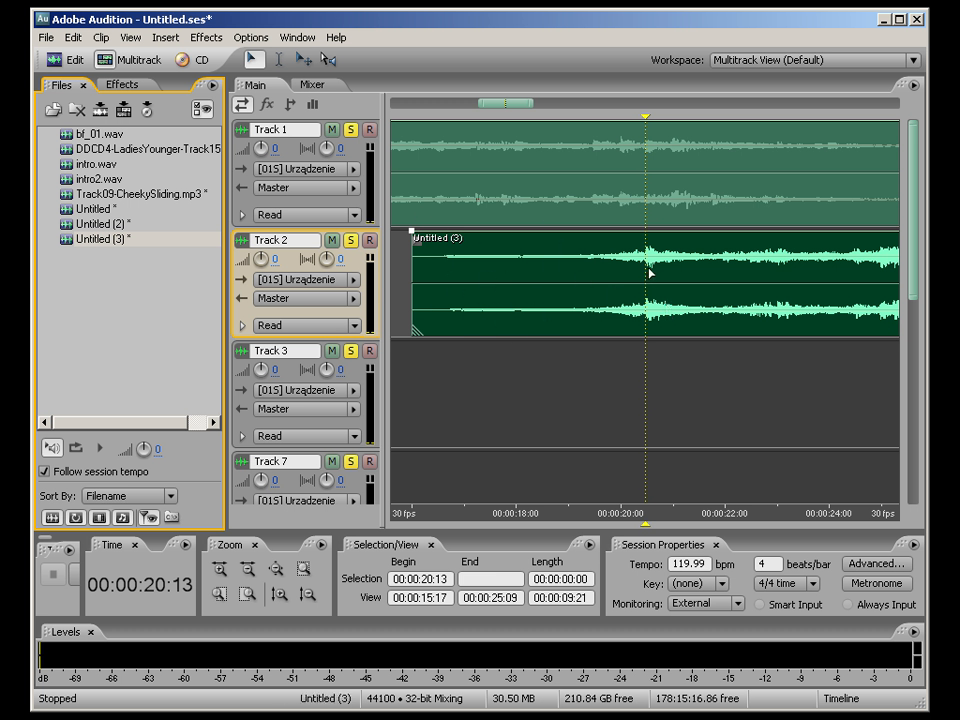
Step: Play the session from 00:00:13:08 to audition the overlap between the Track 1 and Track 2 clips
scroll(649, 272, "down", 2)
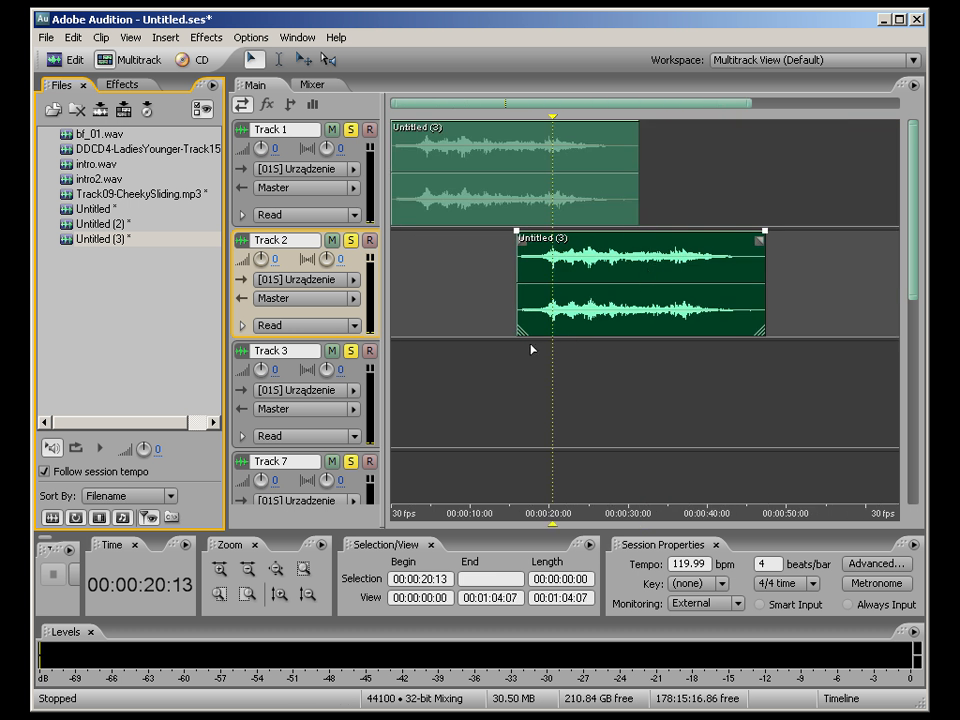
left_click(516, 343)
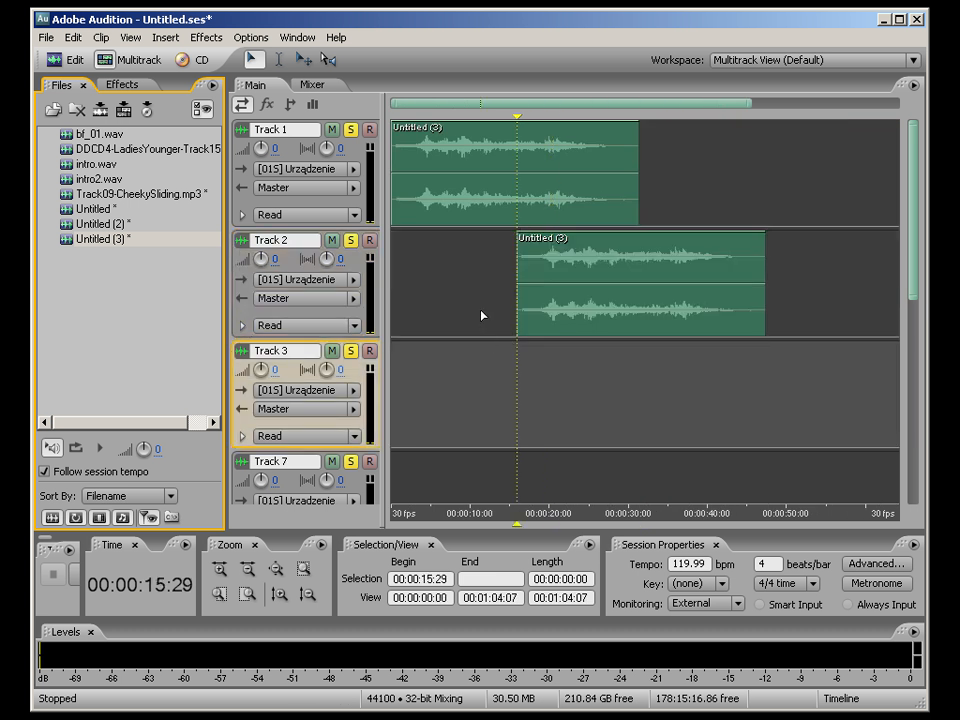
left_click(482, 322)
key("space")
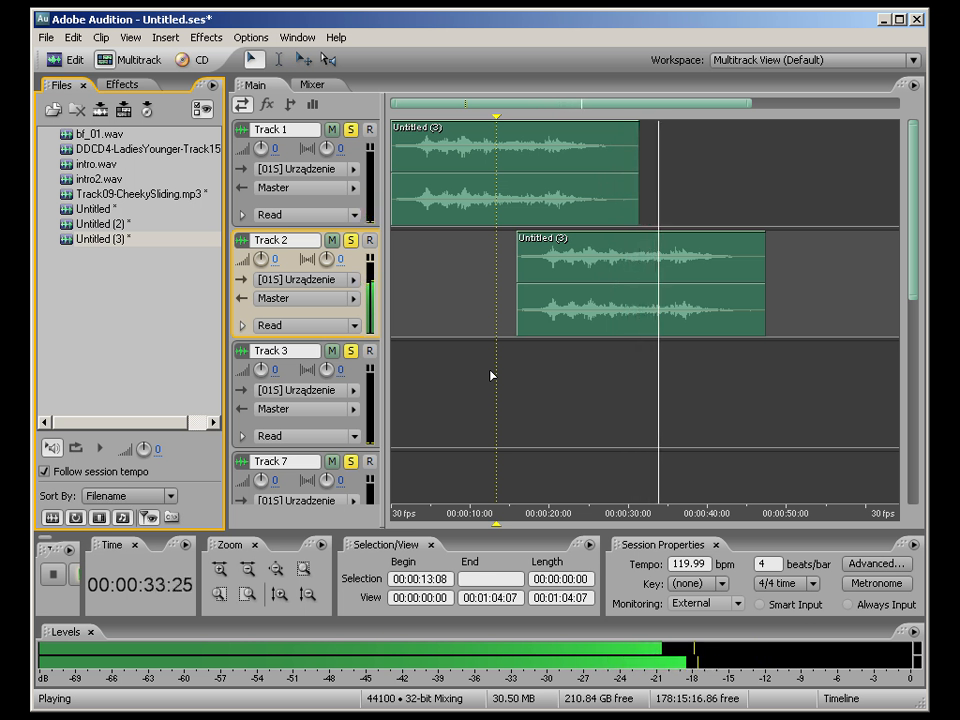
key("space")
Step: Add a third copy of Untitled (3) to Track 1, starting at about 00:00:44
left_click_drag(749, 103, 922, 104)
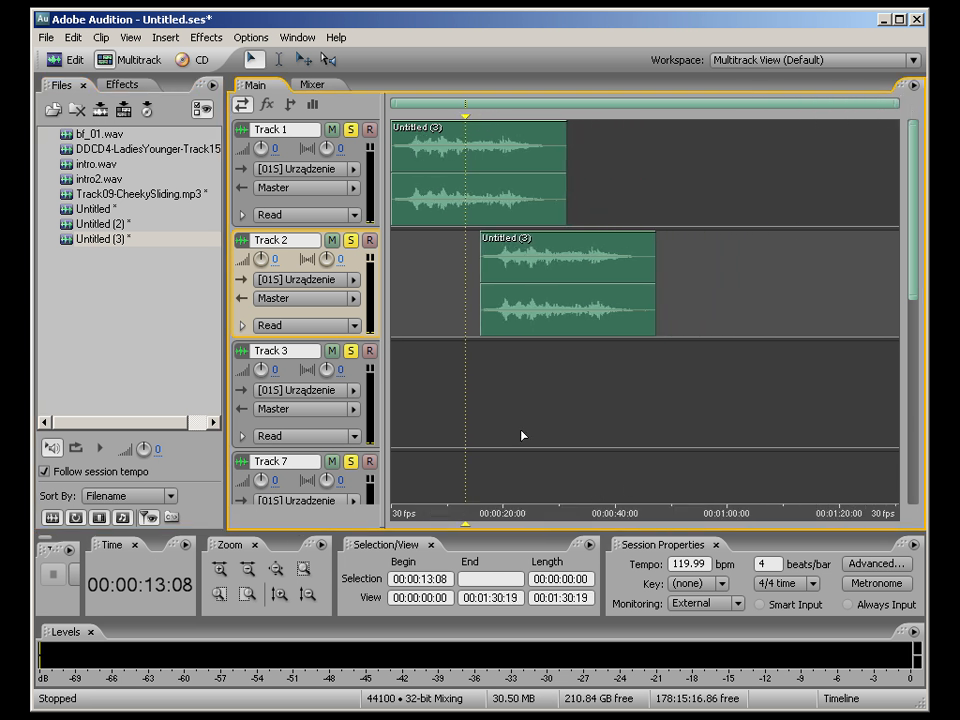
left_click(73, 244)
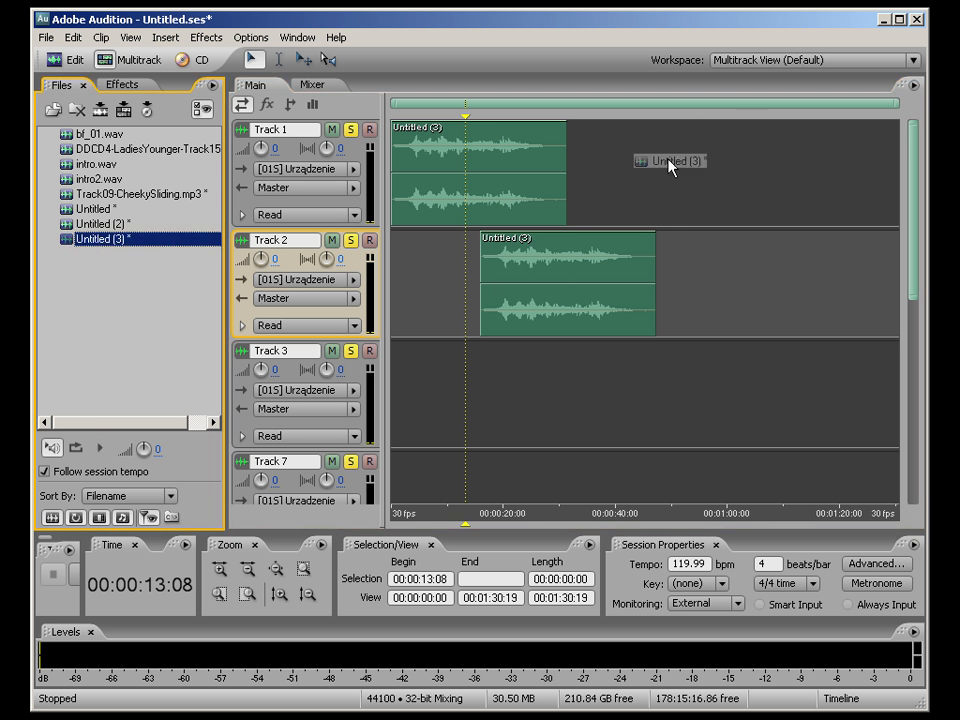
left_click_drag(726, 113, 642, 188)
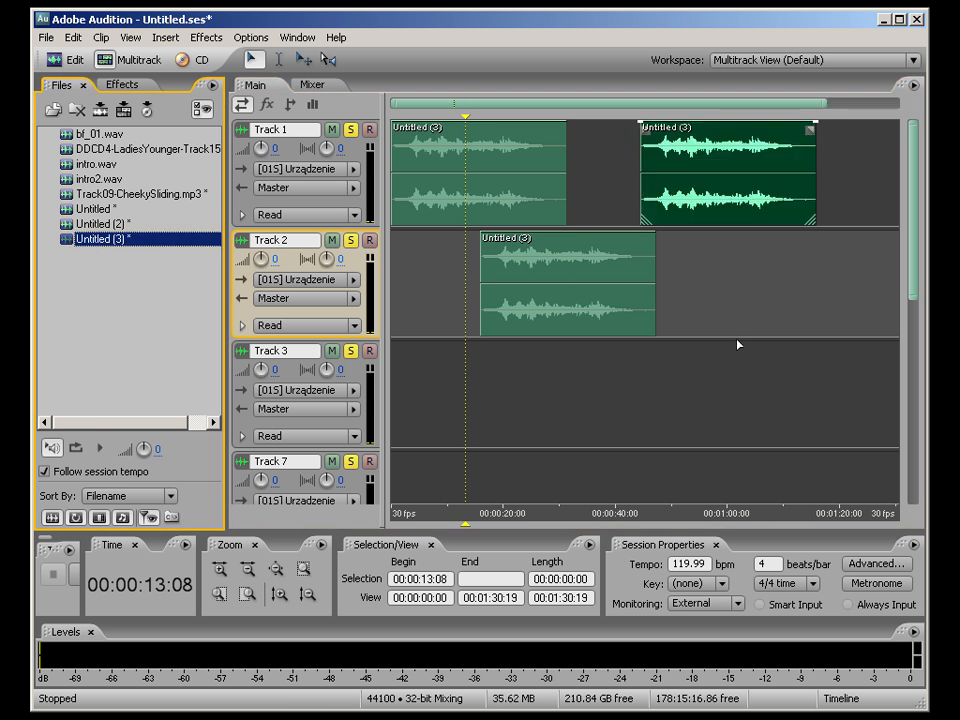
Step: Mark the late peak of the Track 2 clip at 00:00:36:13 in the session timeline
left_click(620, 178)
scroll(673, 350, "up", 2)
scroll(670, 365, "down", 2)
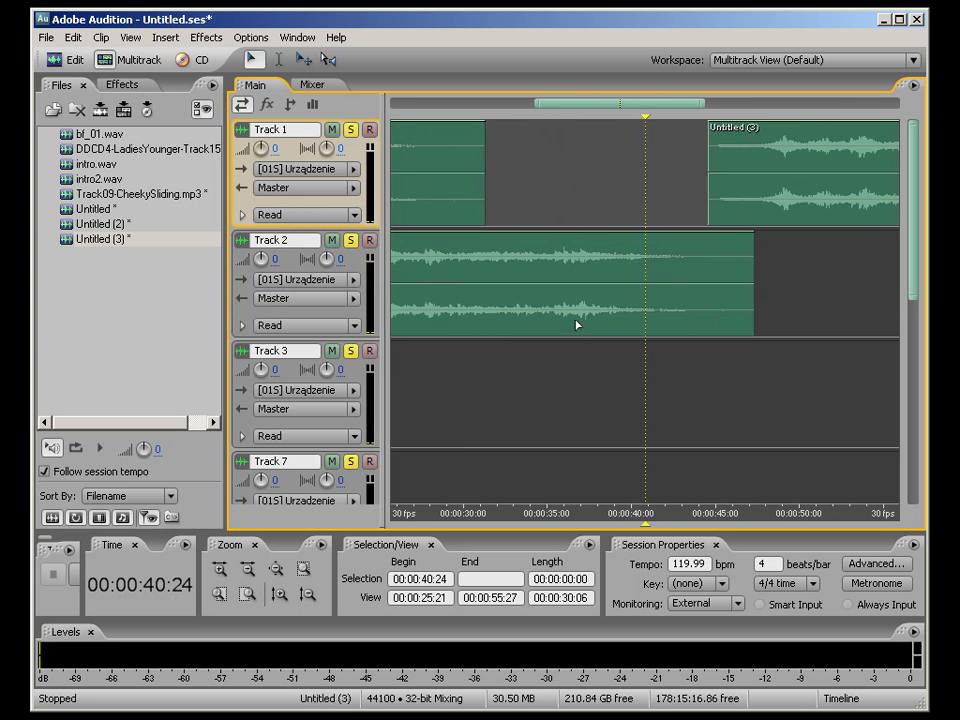
left_click_drag(645, 102, 590, 102)
left_click(463, 256)
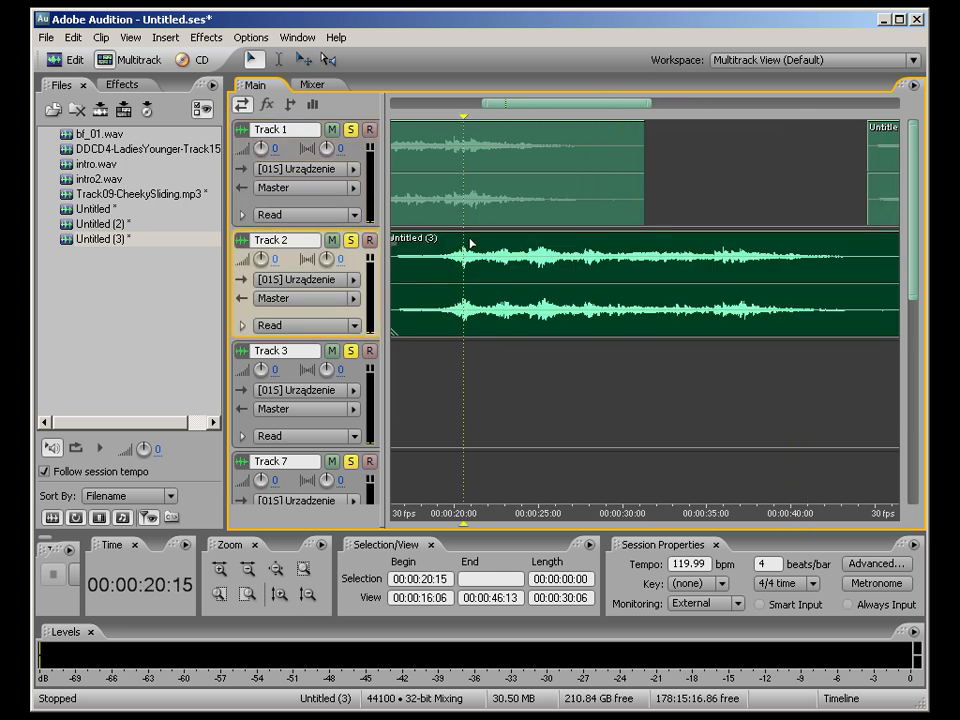
left_click_drag(630, 105, 654, 103)
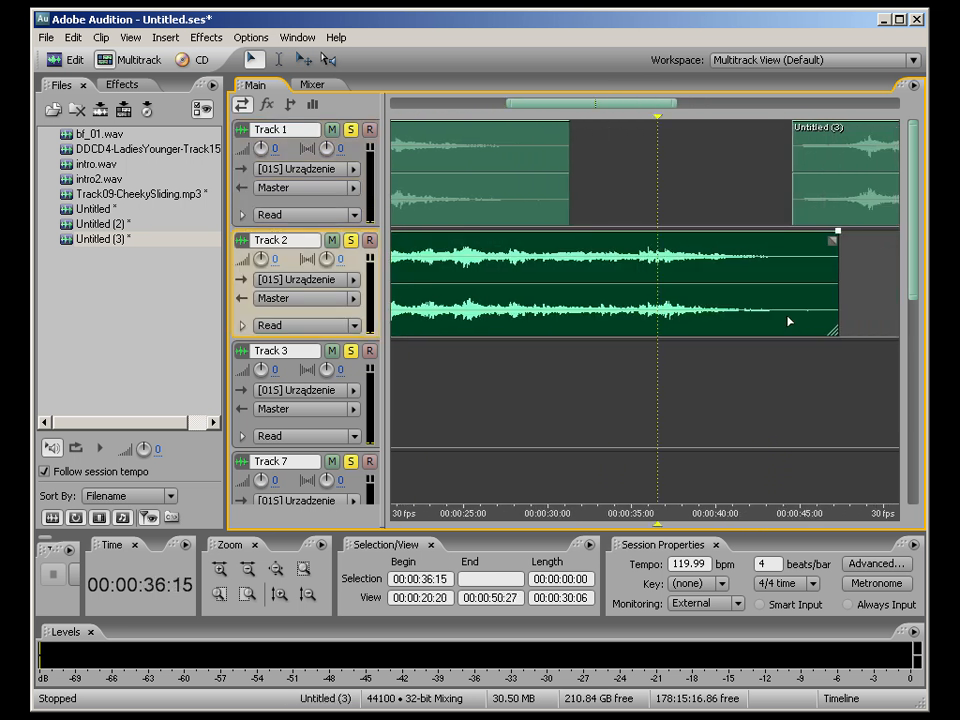
key("=")
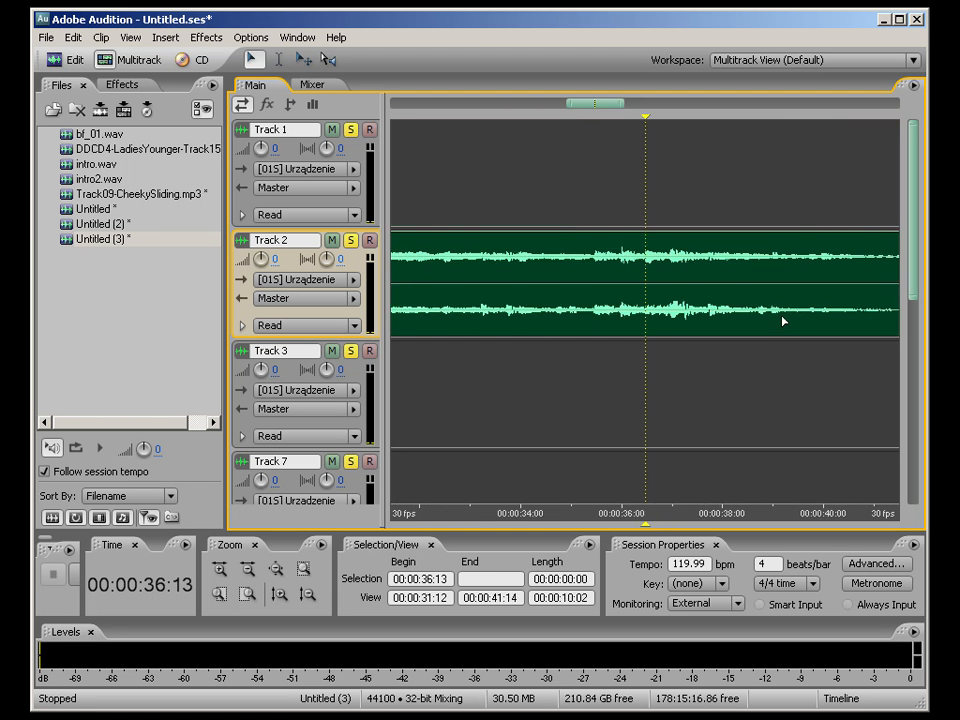
key("minus")
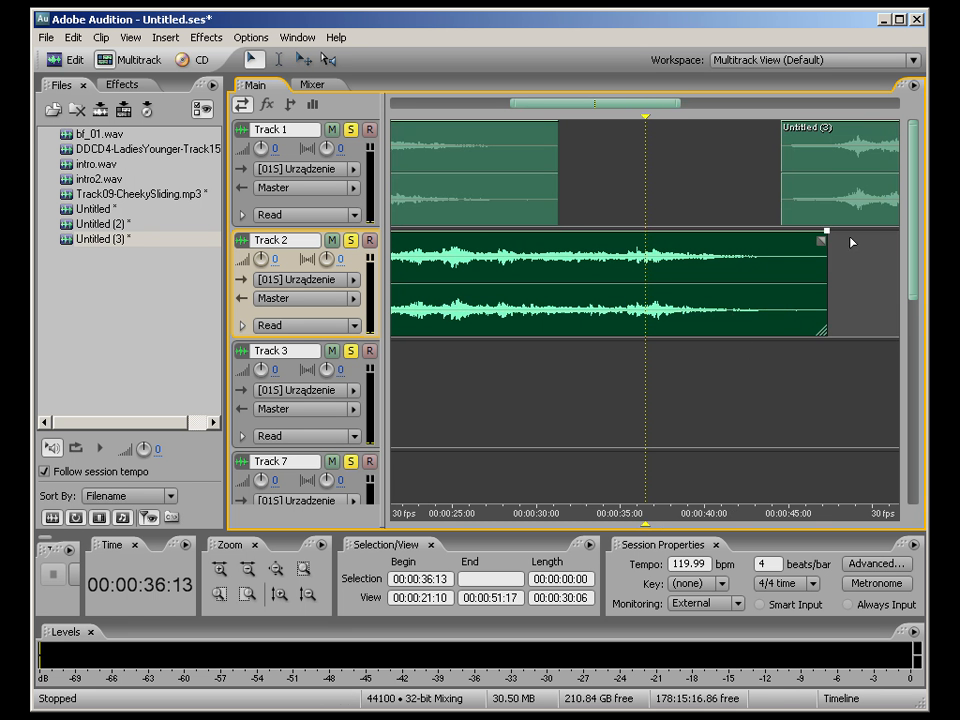
Step: Move the second Track 1 clip earlier so its first peak aligns with the 00:00:36:13 mark
left_click_drag(874, 207, 699, 199)
scroll(648, 199, "up", 2)
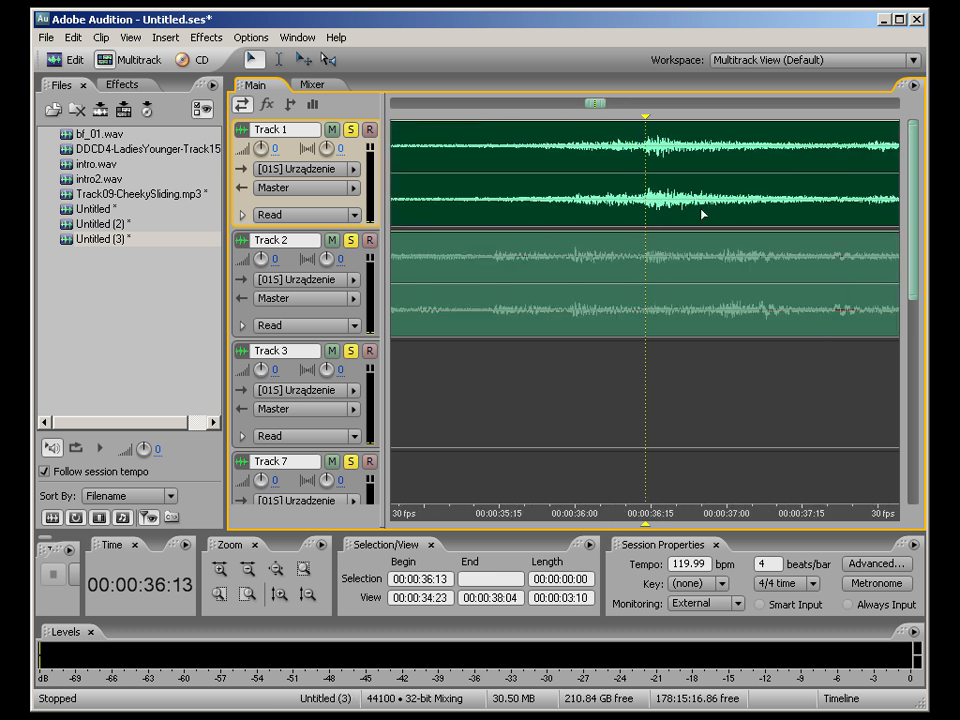
scroll(799, 321, "down", 3)
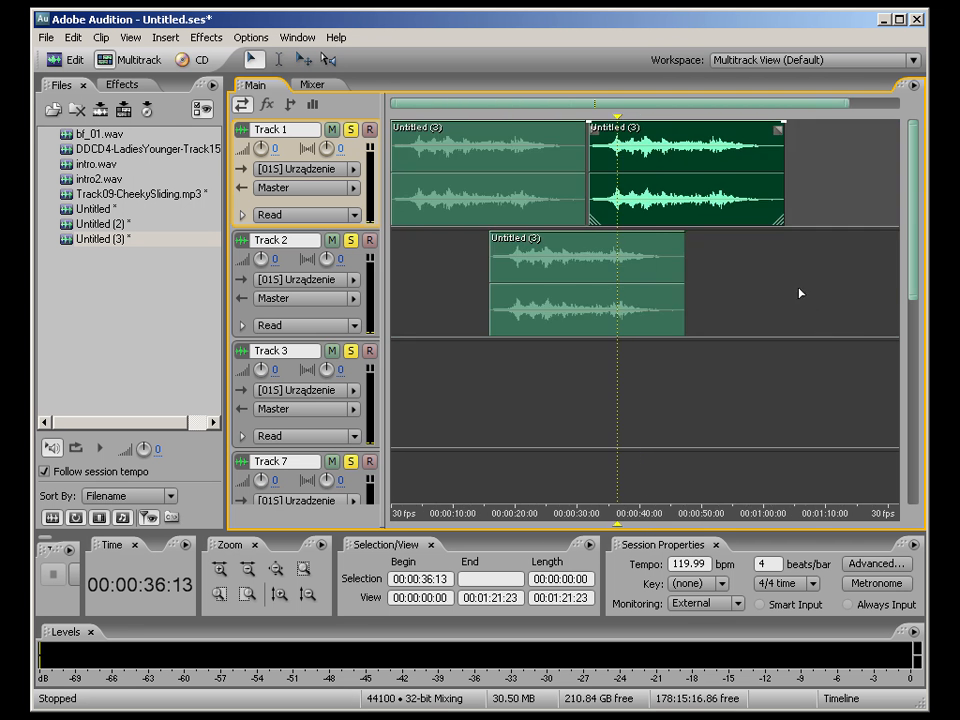
Step: Audition the overlapping clips by playing the session from 00:00:11:23, and again from 00:00:31:29
left_click(465, 267)
key("space")
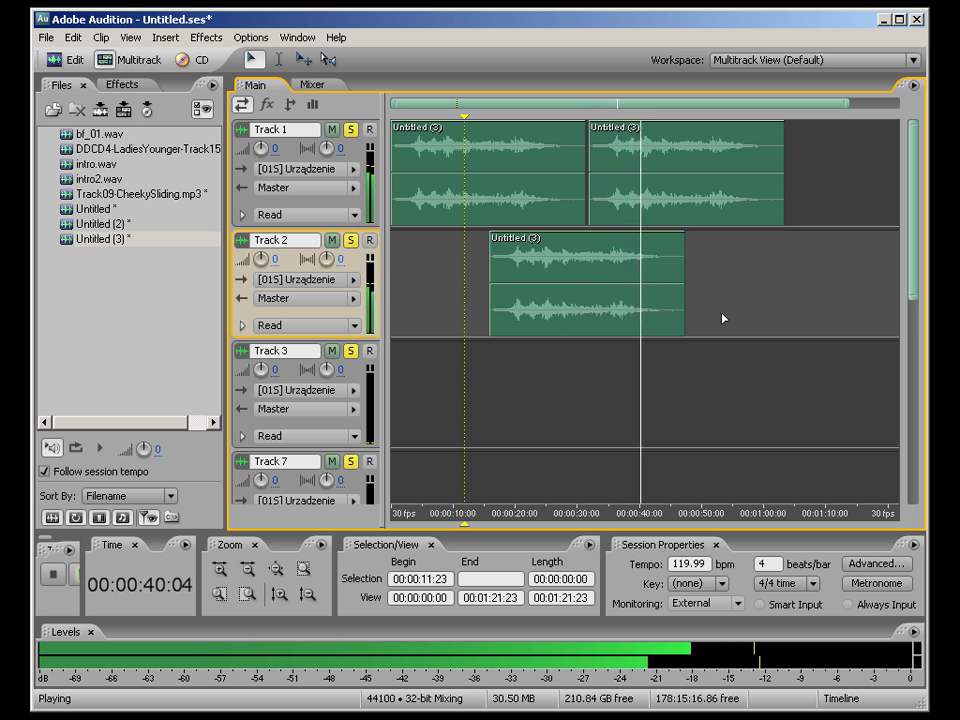
key("space")
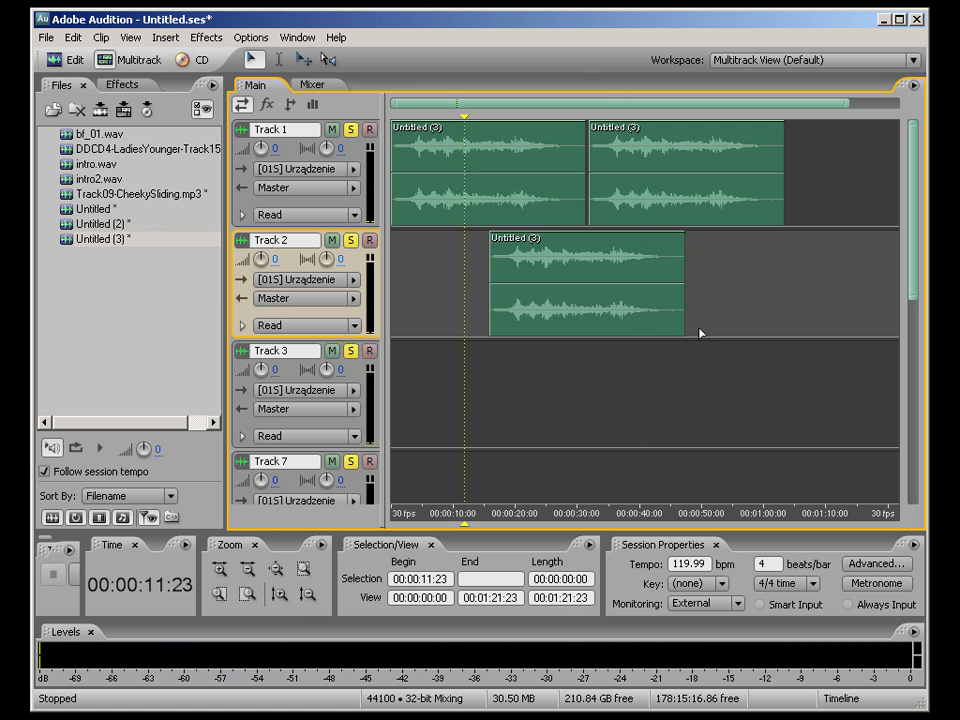
left_click(590, 375)
key("space")
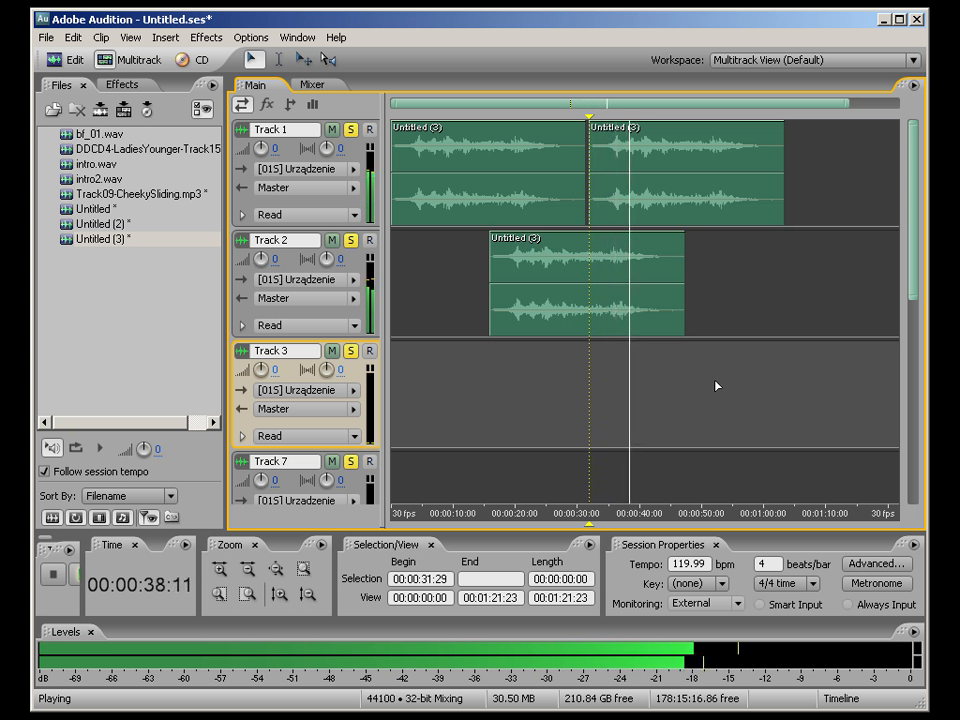
key("space")
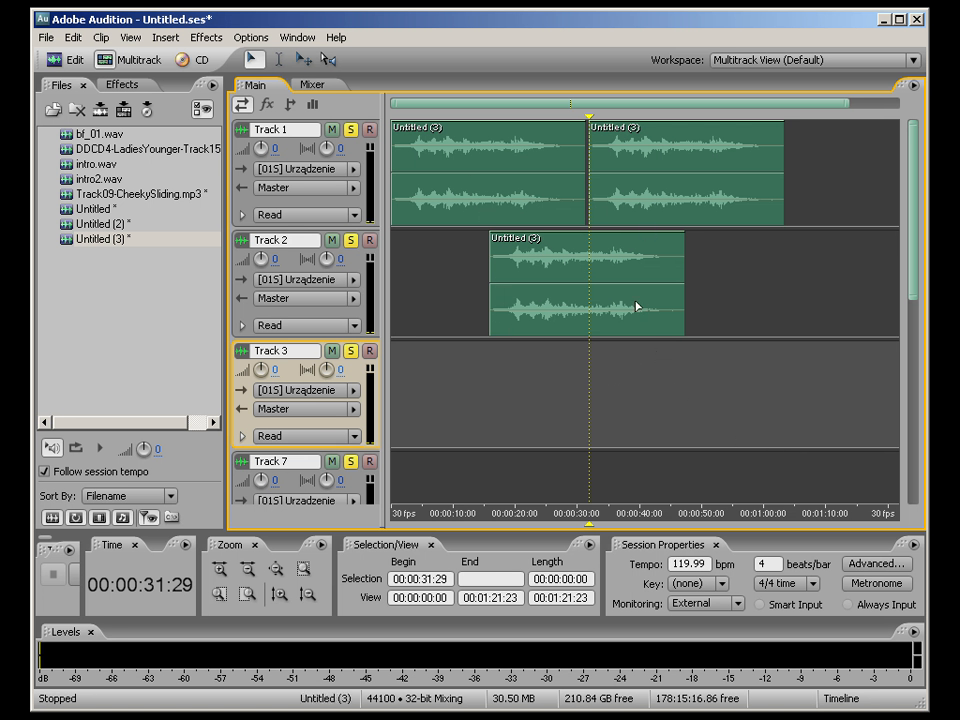
Step: Select the span of the Track 2 clip, 00:00:15:29 to 00:00:47:09, and audition it with looped playback
left_click_drag(686, 360, 491, 351)
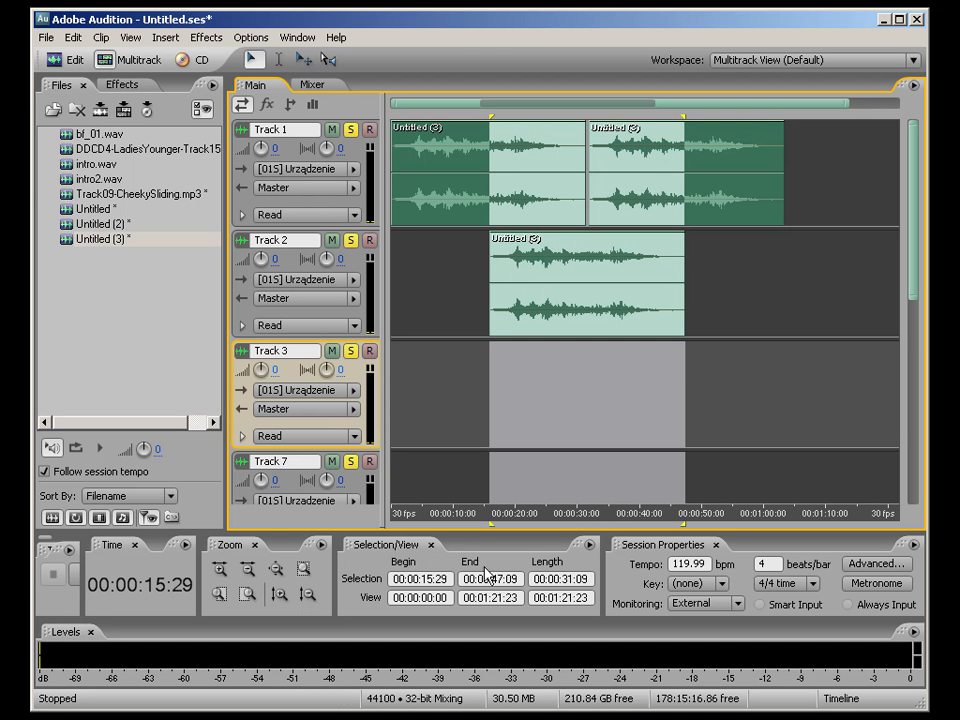
left_click_drag(82, 581, 180, 585)
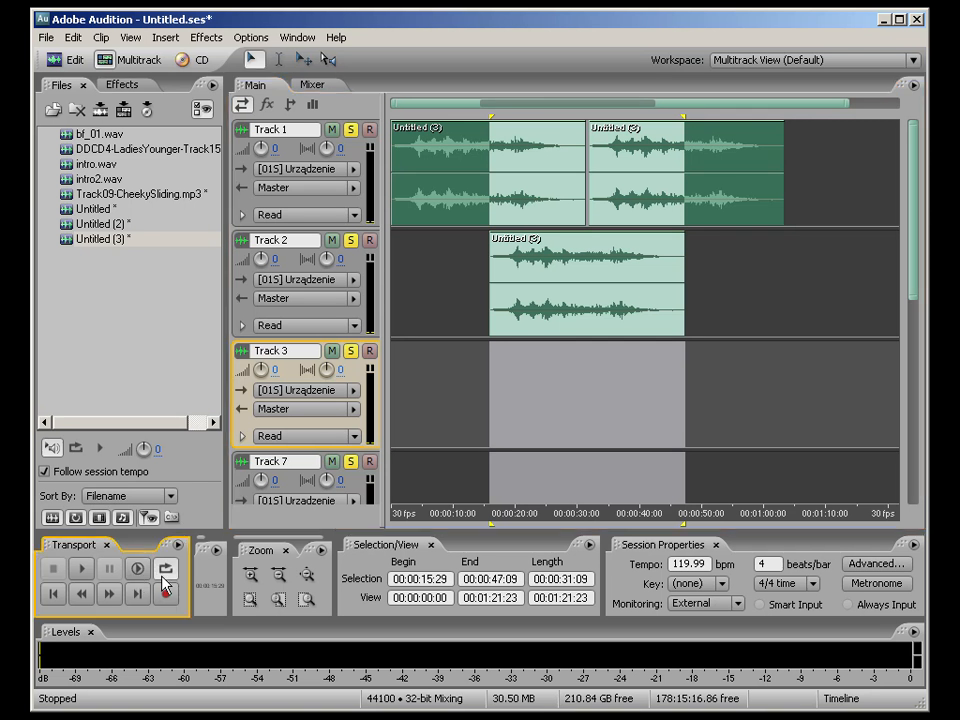
left_click(82, 568)
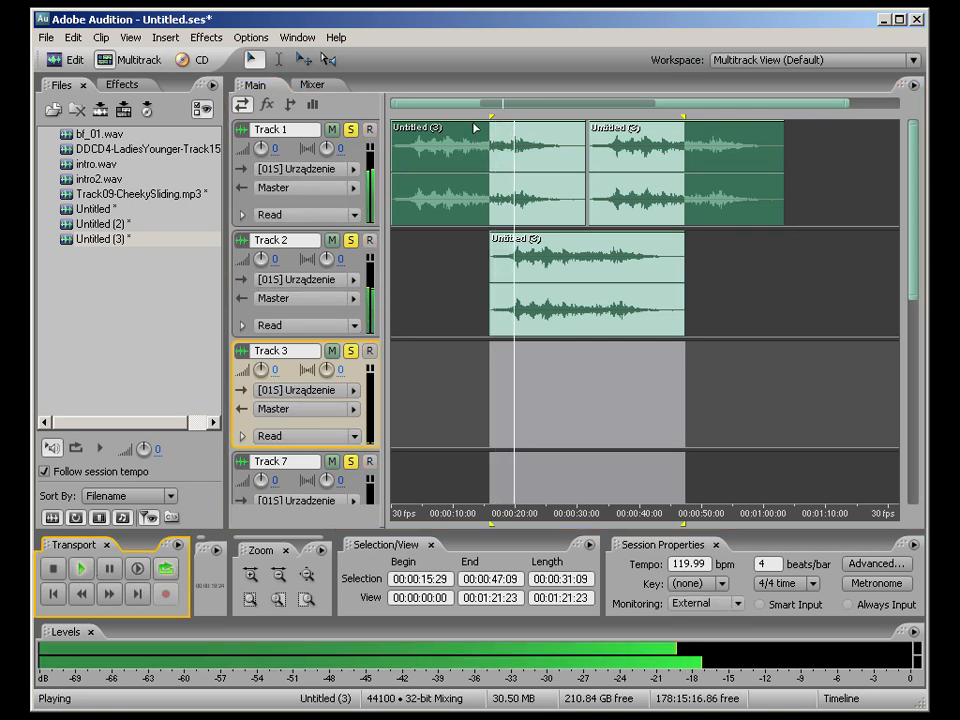
left_click(55, 569)
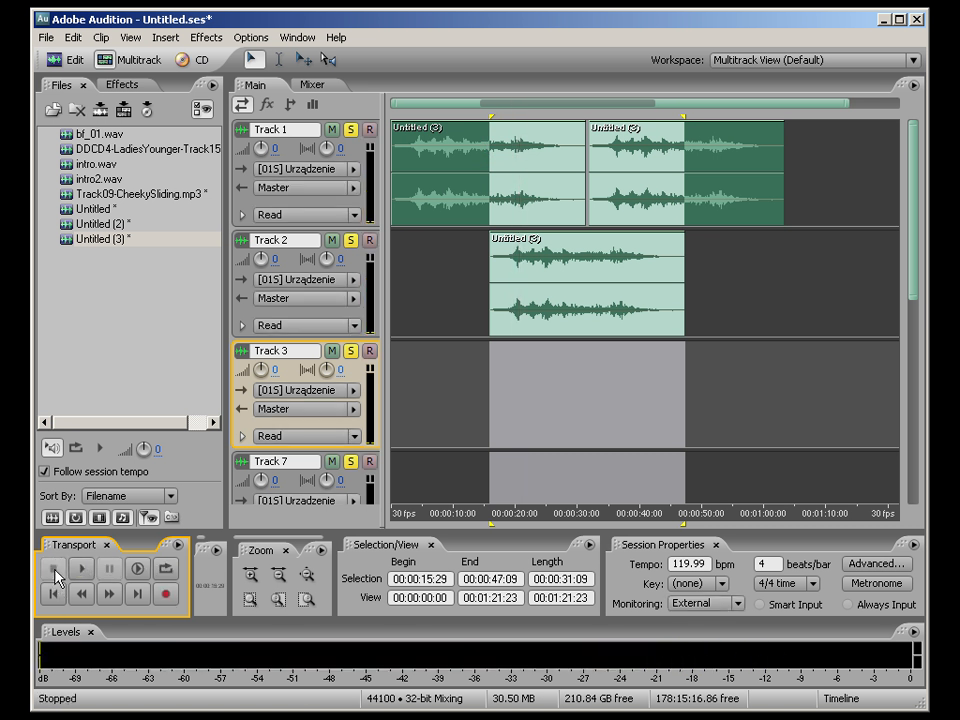
left_click(168, 572)
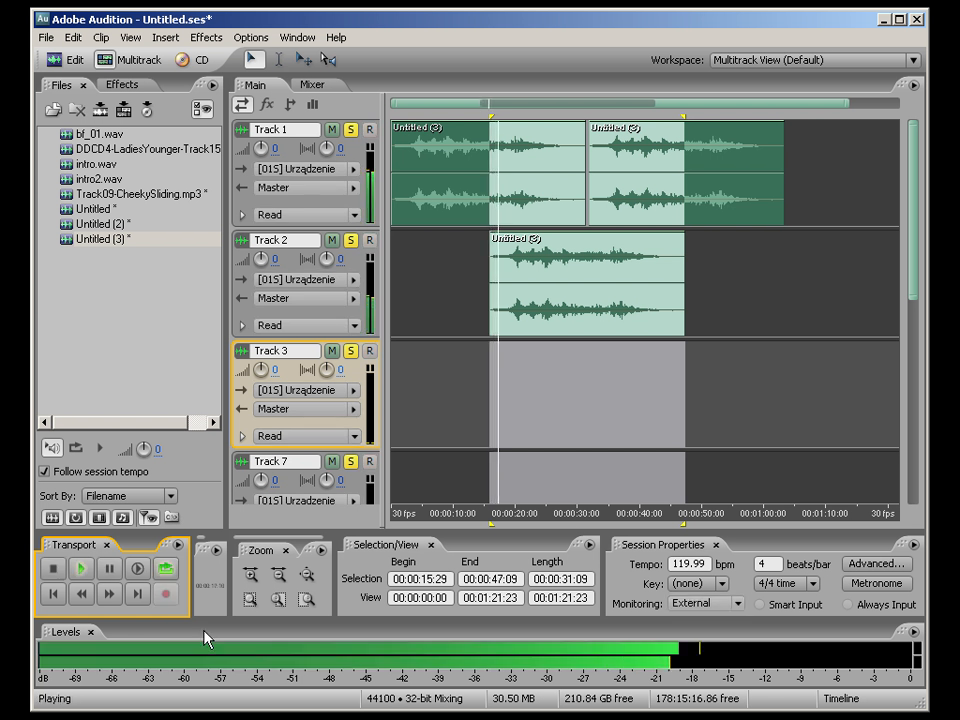
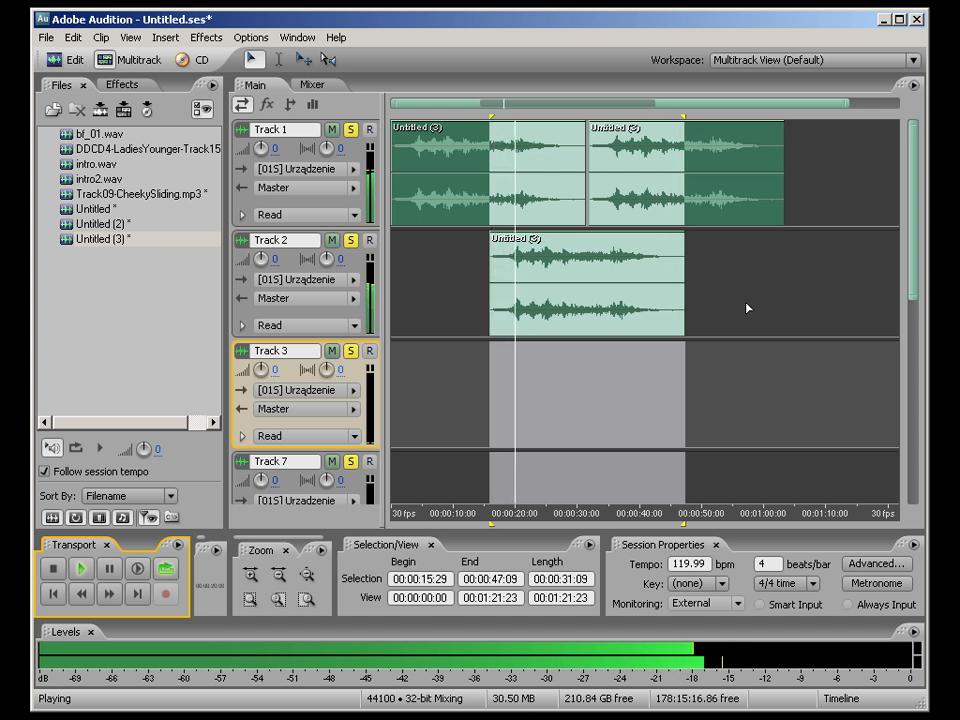
key("space")
Step: Shift the second Track 1 clip slightly later so its first peak aligns with a mark at 00:00:36:29
scroll(790, 396, "up", 2)
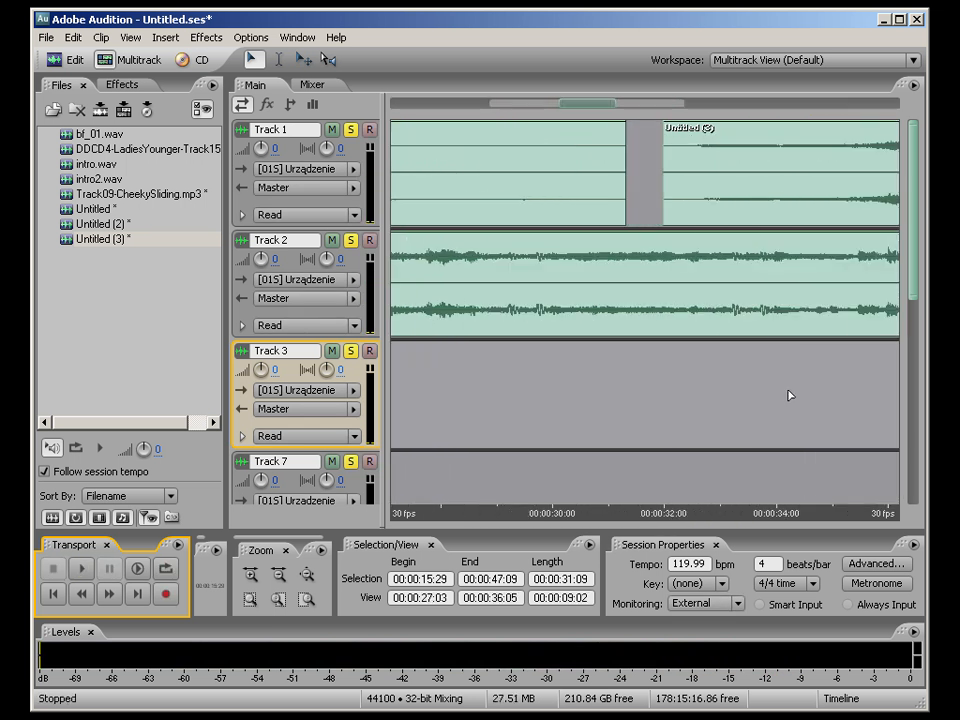
scroll(790, 396, "down", 1)
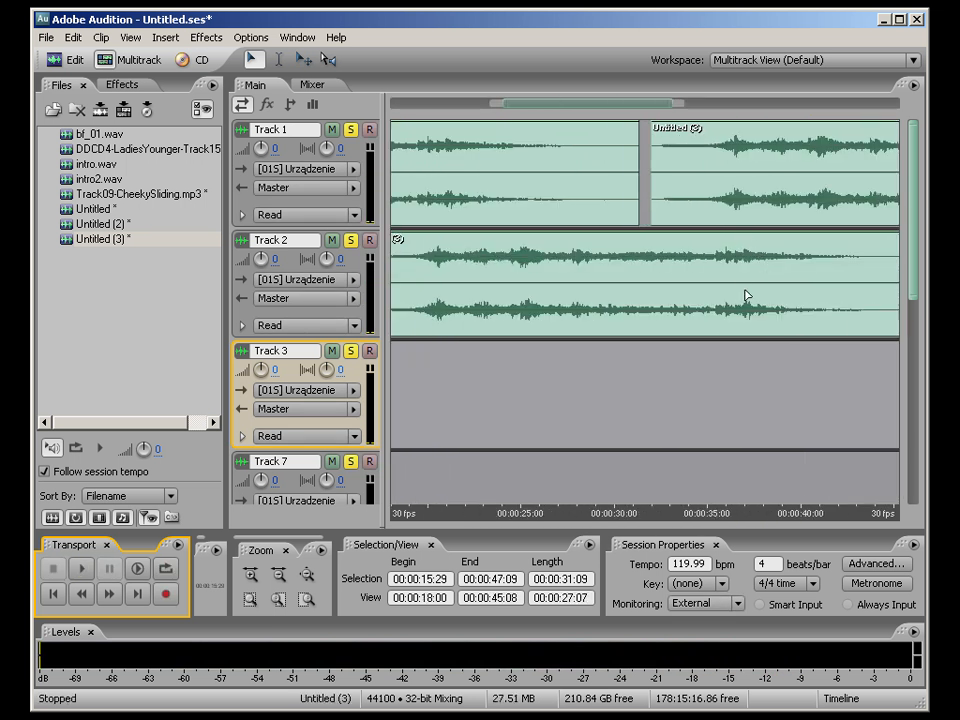
left_click(735, 366)
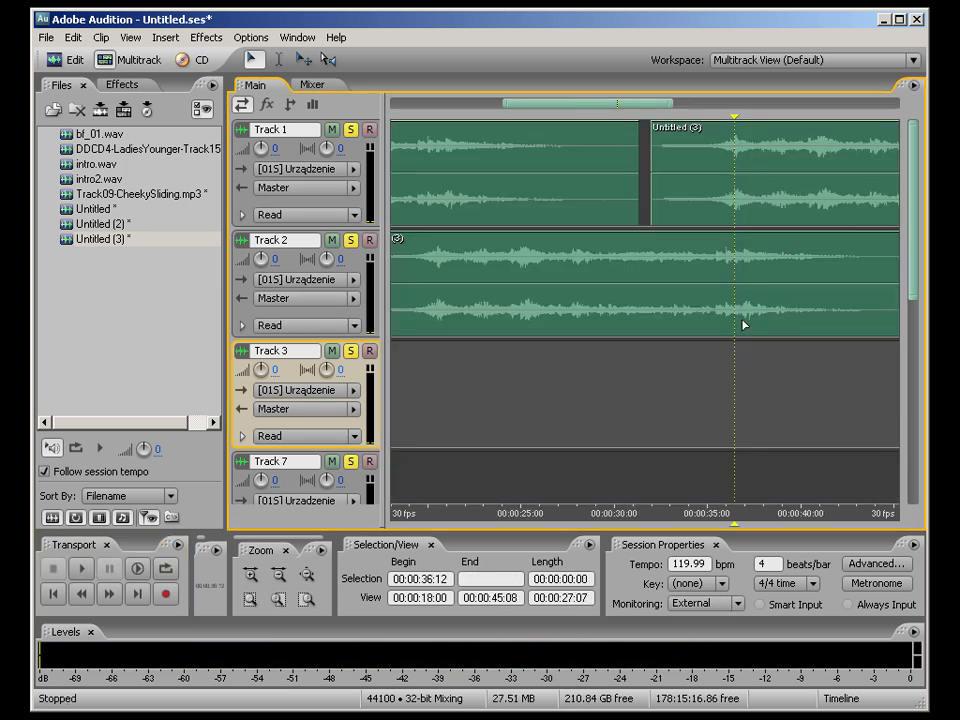
left_click_drag(771, 207, 792, 219)
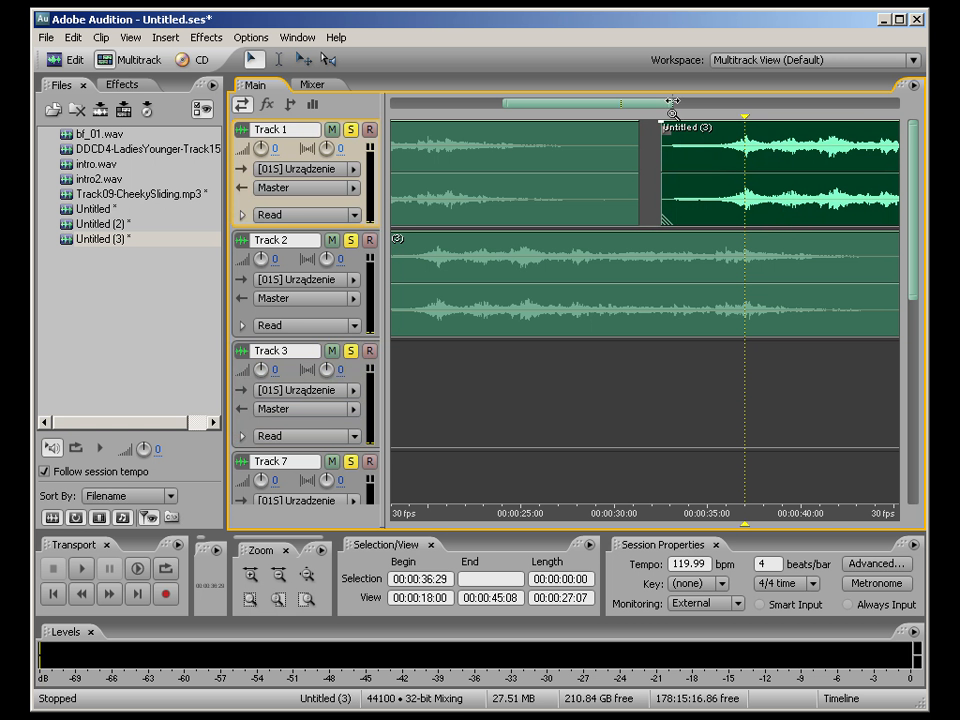
Step: Reselect the Track 2 clip's span from 00:00:15:29 to 00:00:47:09 and loop it to check the adjusted overlap
left_click_drag(671, 103, 827, 102)
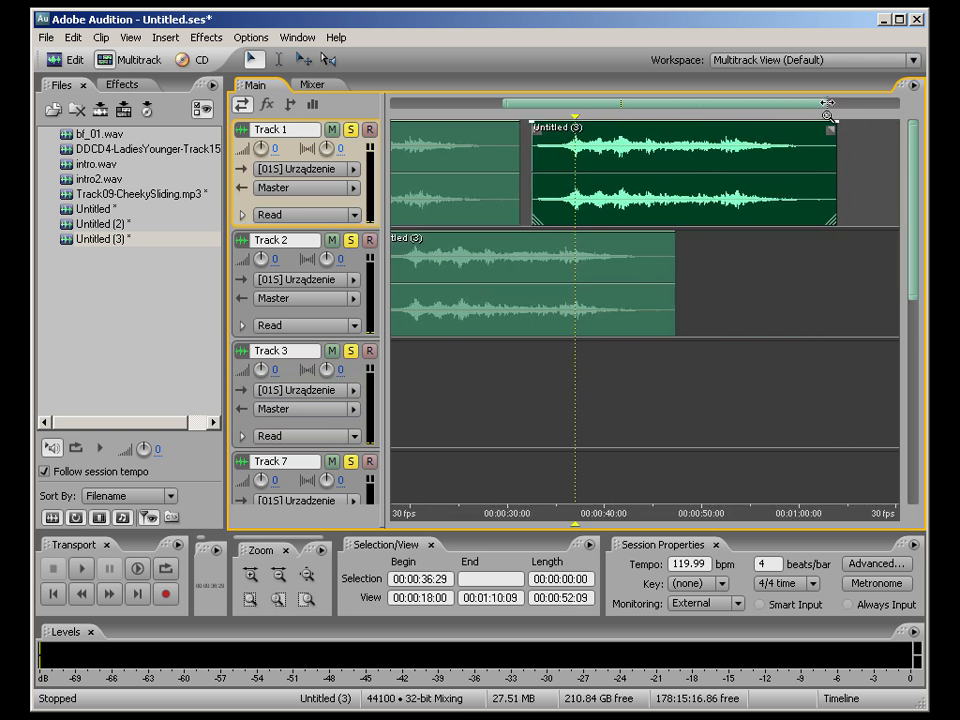
left_click_drag(500, 105, 390, 103)
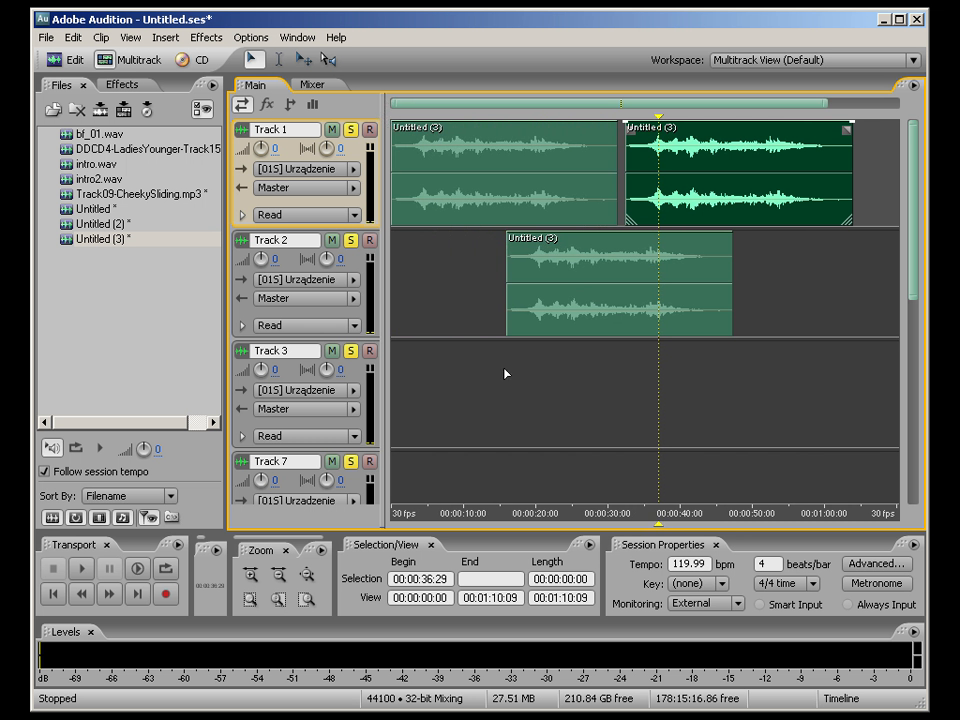
left_click_drag(505, 351, 852, 343)
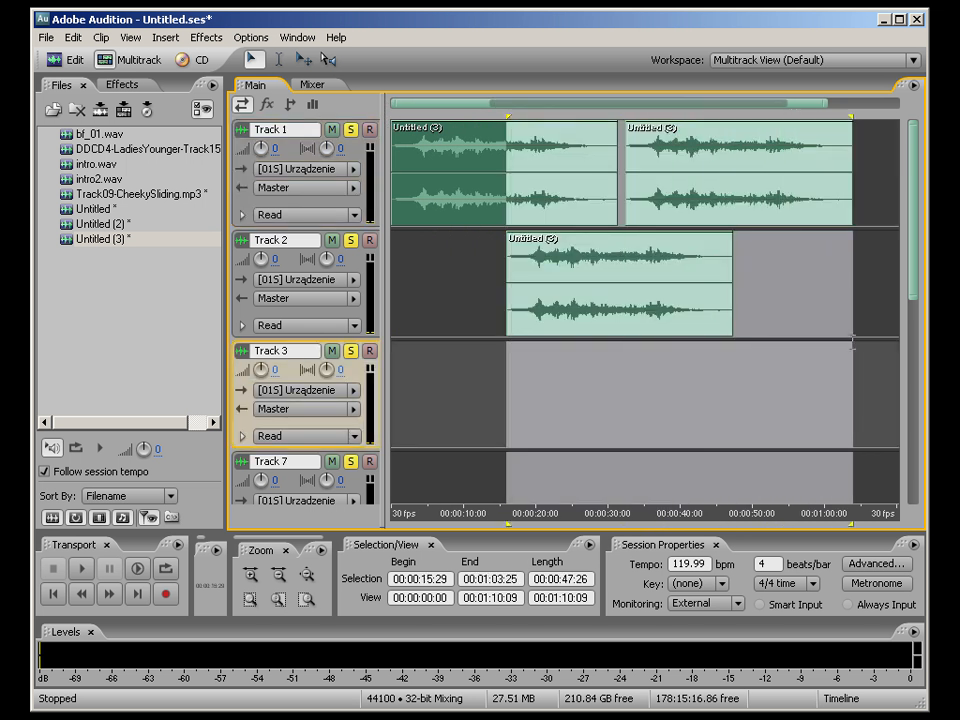
left_click_drag(852, 343, 732, 343)
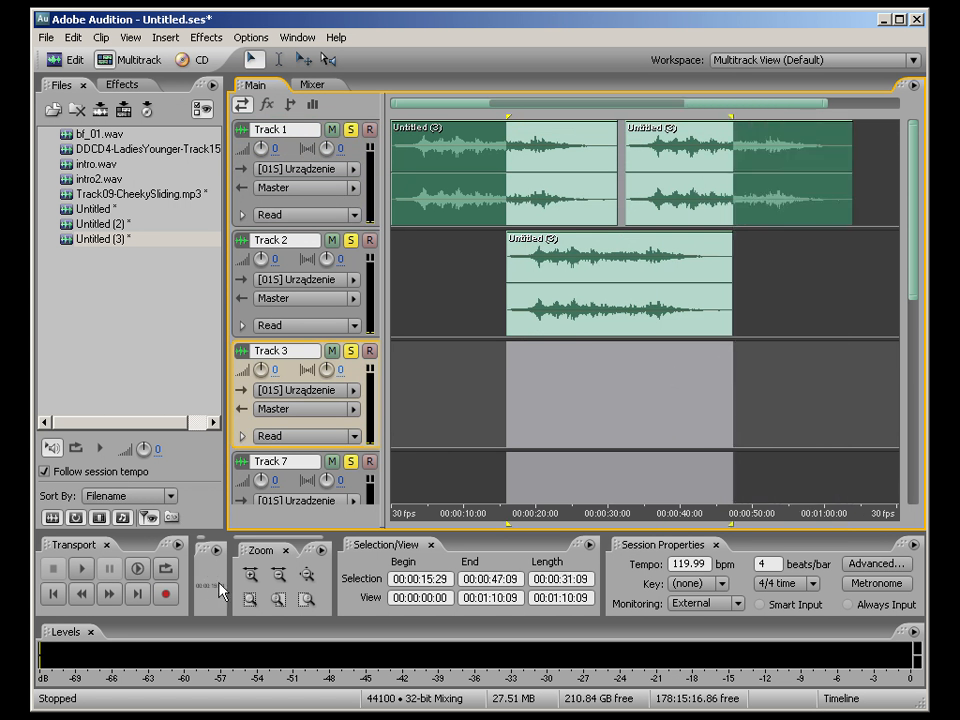
left_click(167, 569)
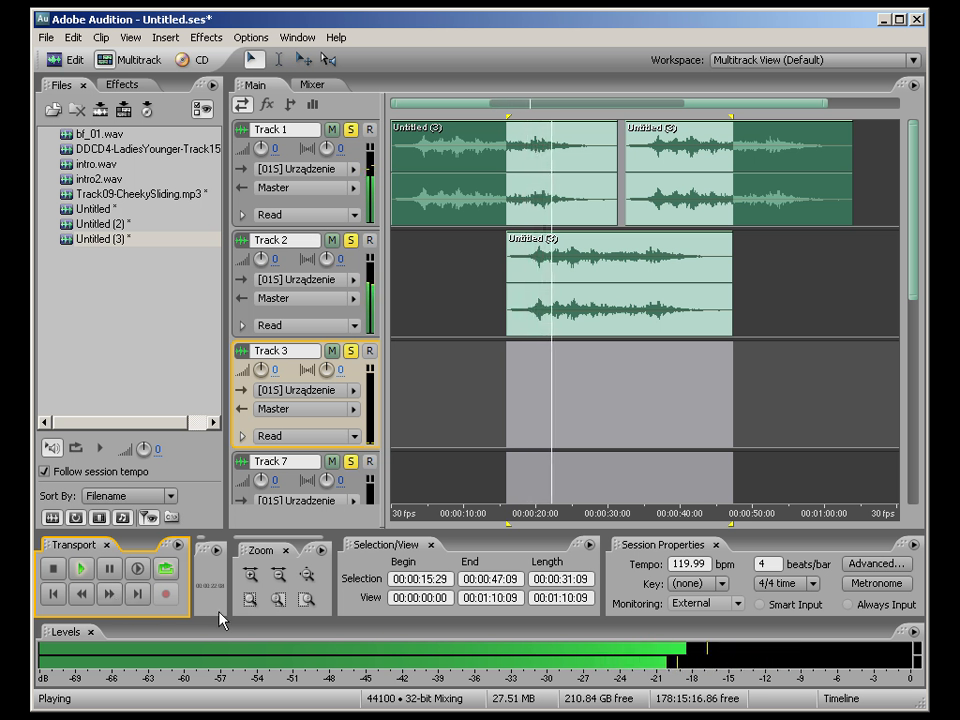
left_click(110, 597)
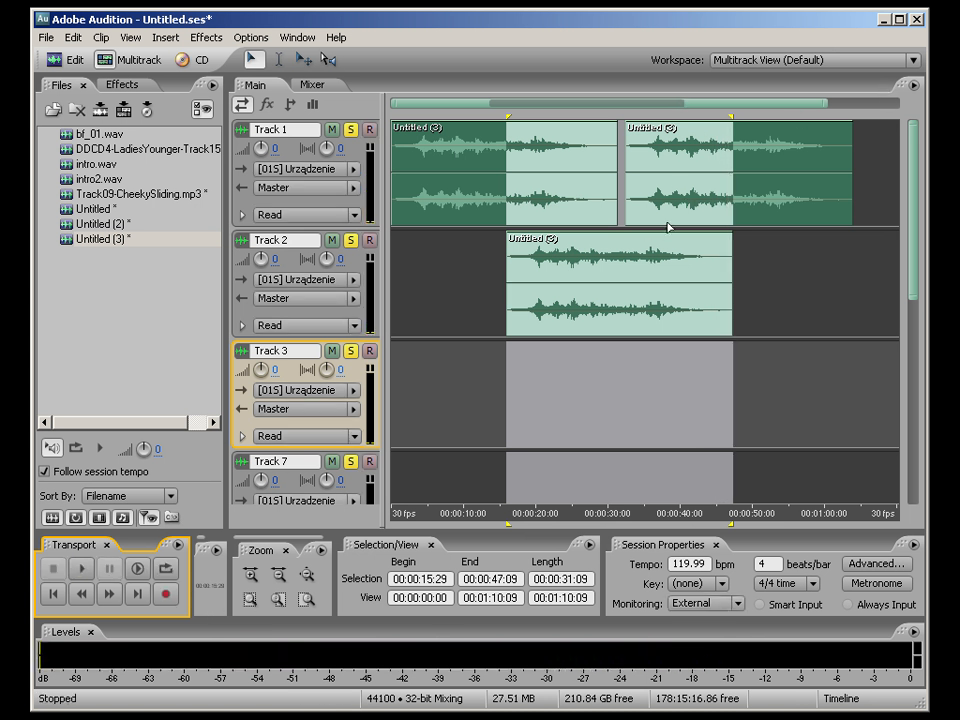
Step: Mark 00:00:20:29 over the first Track 1 clip and shift the Track 2 clip later to align its first peak there
scroll(659, 199, "up", 1)
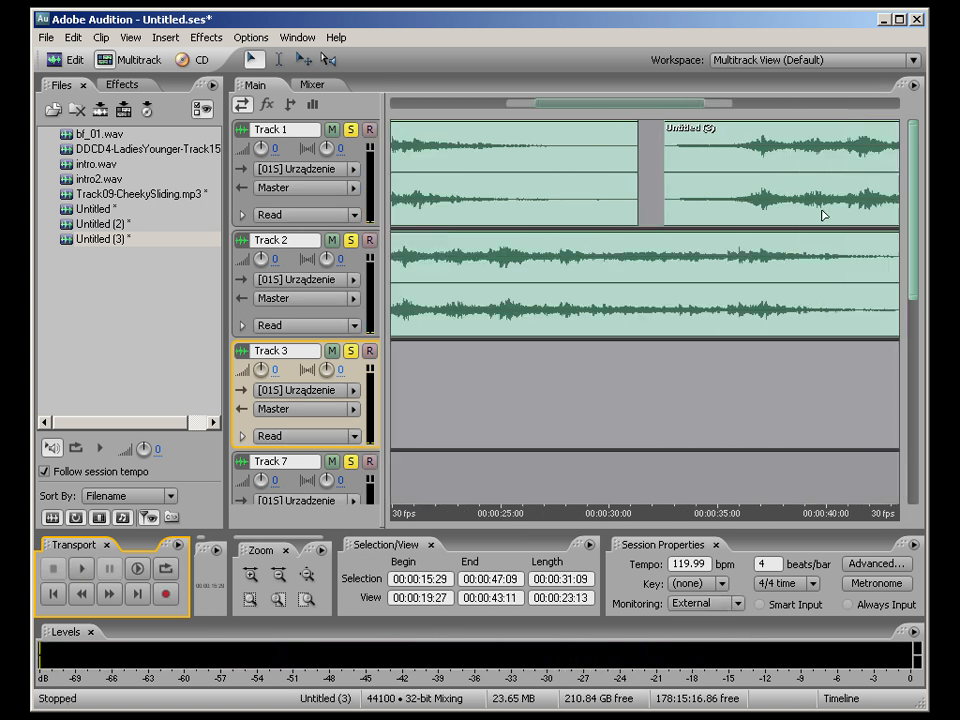
left_click_drag(583, 98, 557, 100)
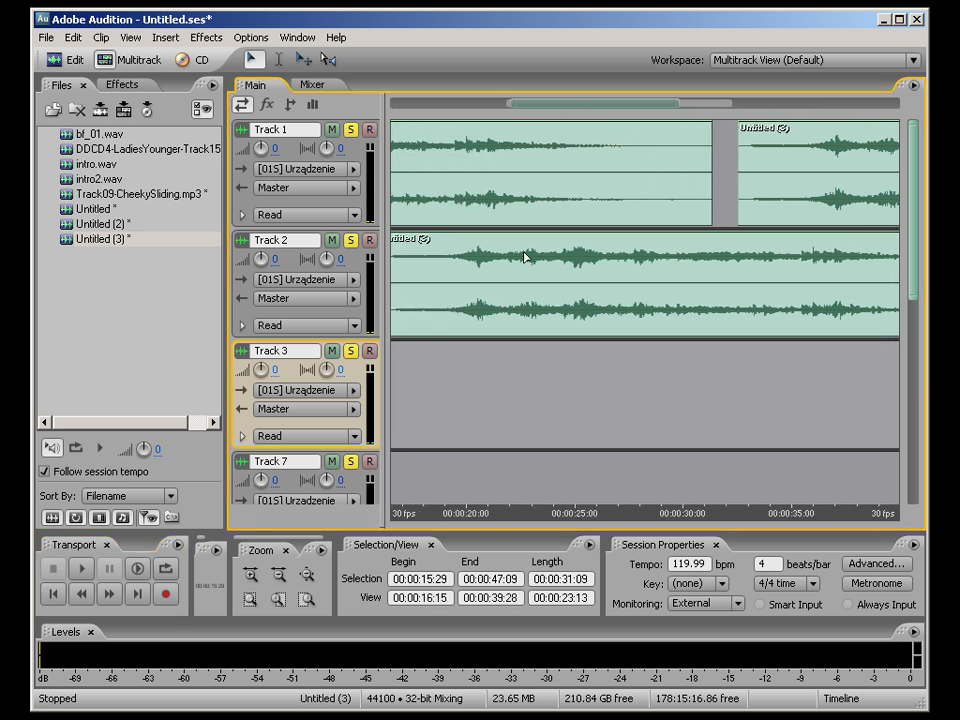
left_click(488, 157)
left_click(518, 260)
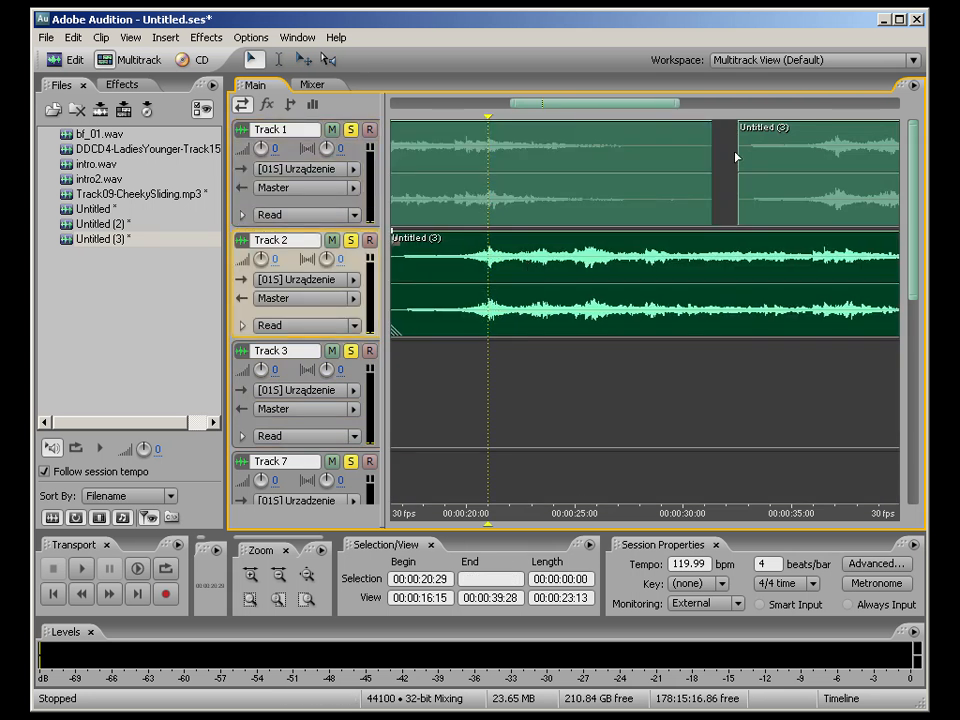
Step: Mark the Track 2 clip's late peak at 00:00:37:14 and shift the second Track 1 clip so its first peak matches
left_click_drag(657, 103, 757, 104)
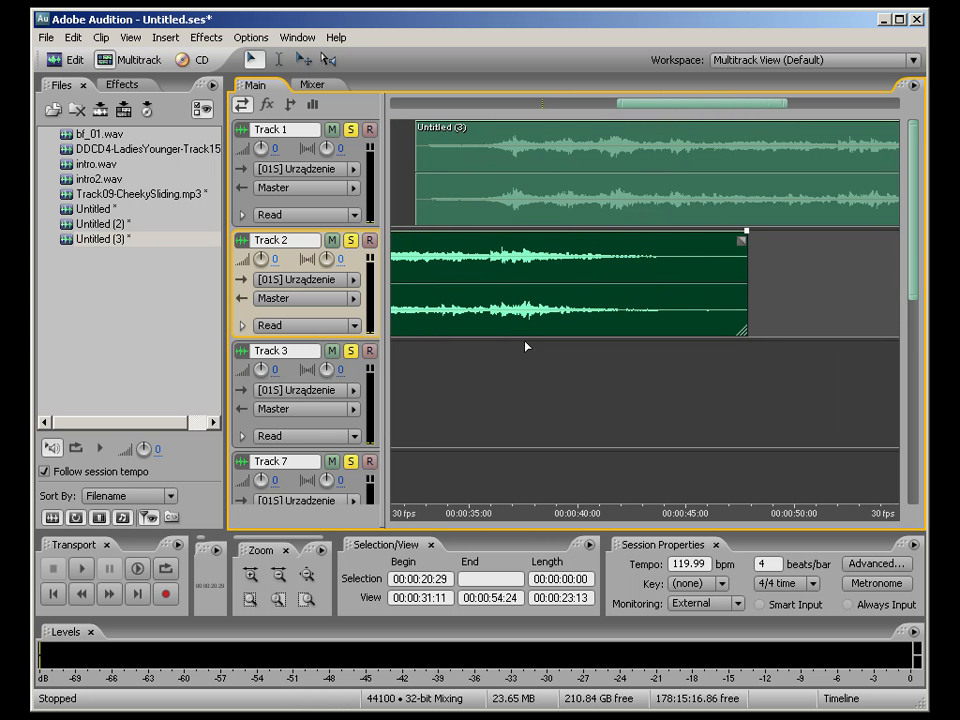
left_click(525, 347)
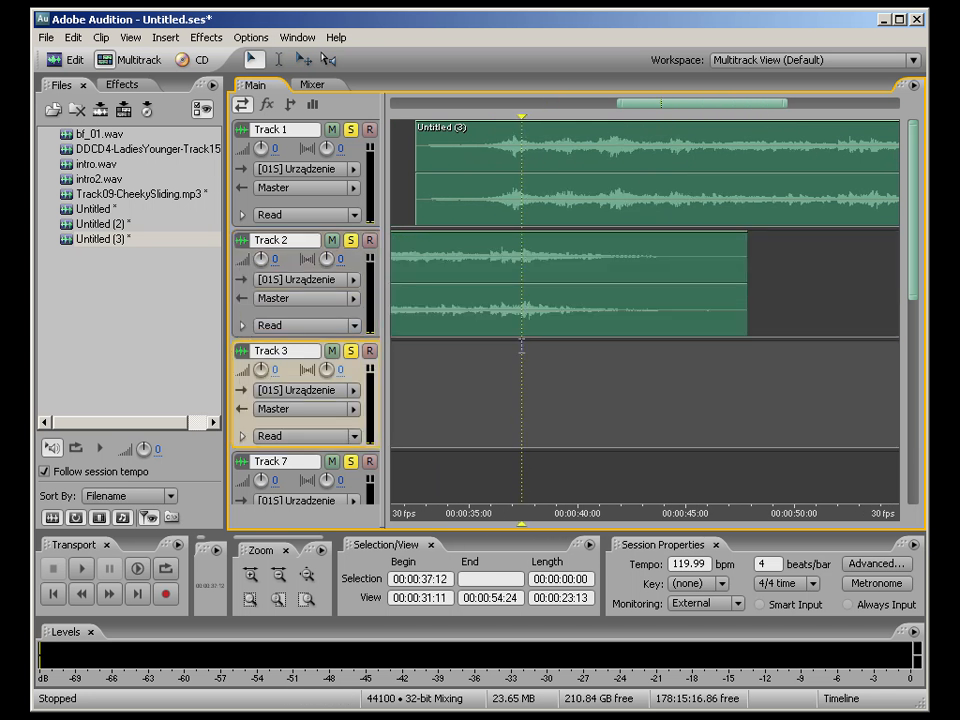
scroll(521, 345, "up", 3)
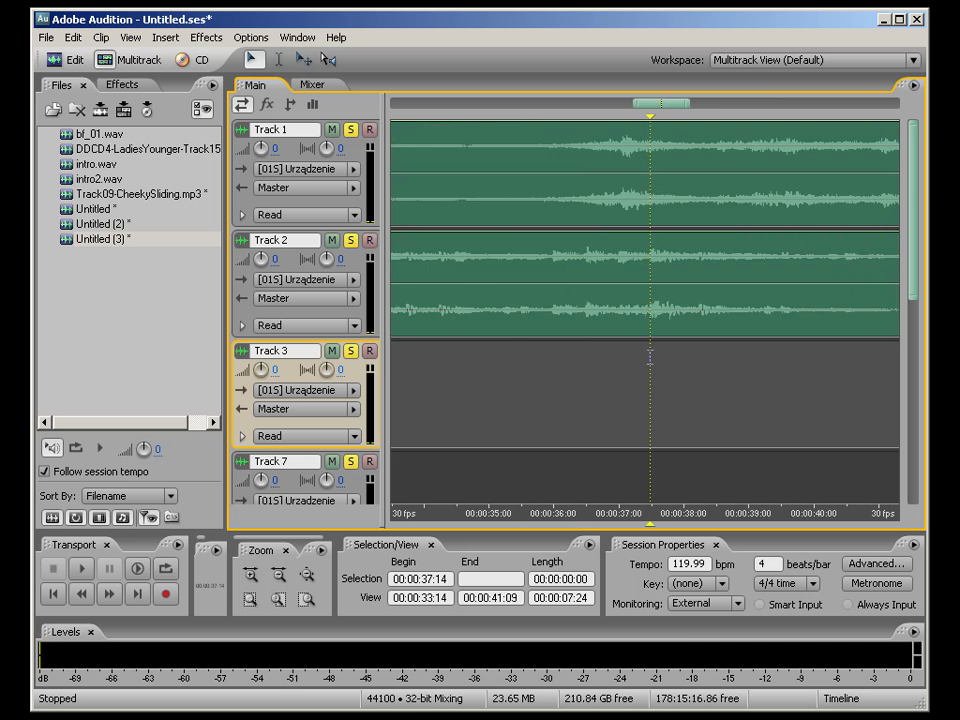
left_click(692, 210)
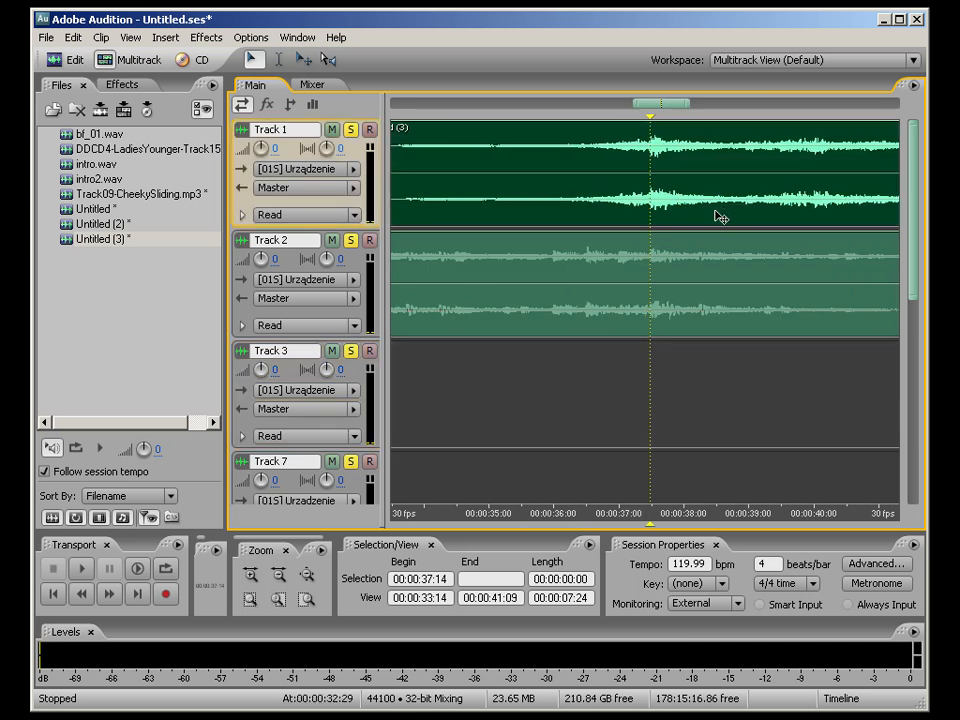
scroll(700, 311, "down", 6)
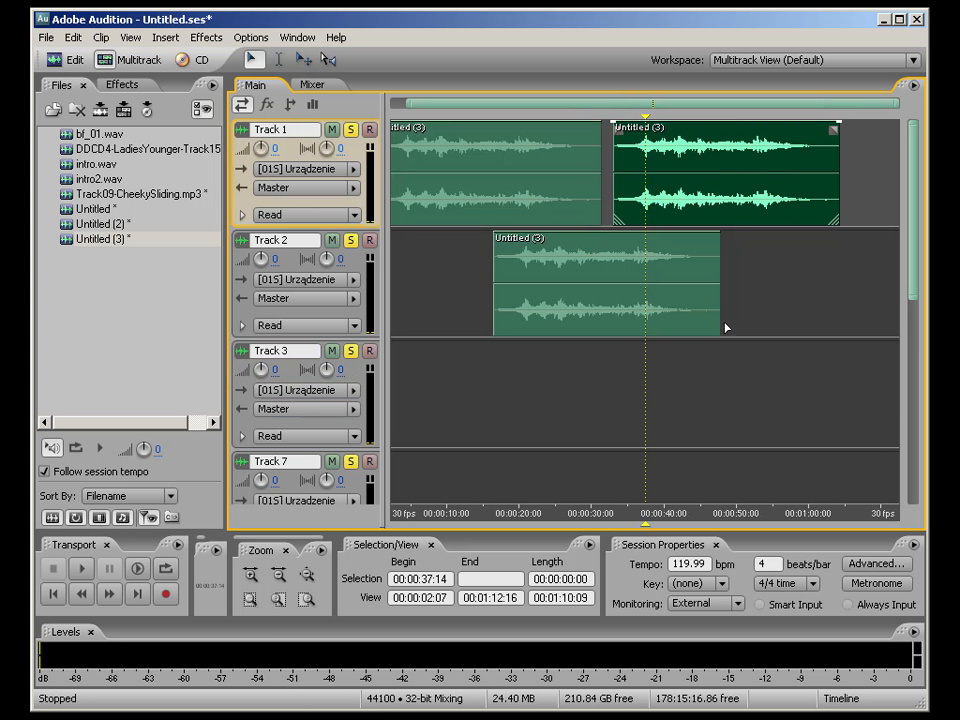
Step: Select the Track 2 clip's span from 00:00:16:15 to 00:00:47:24 and play it to check the realigned overlap
left_click_drag(722, 347, 492, 336)
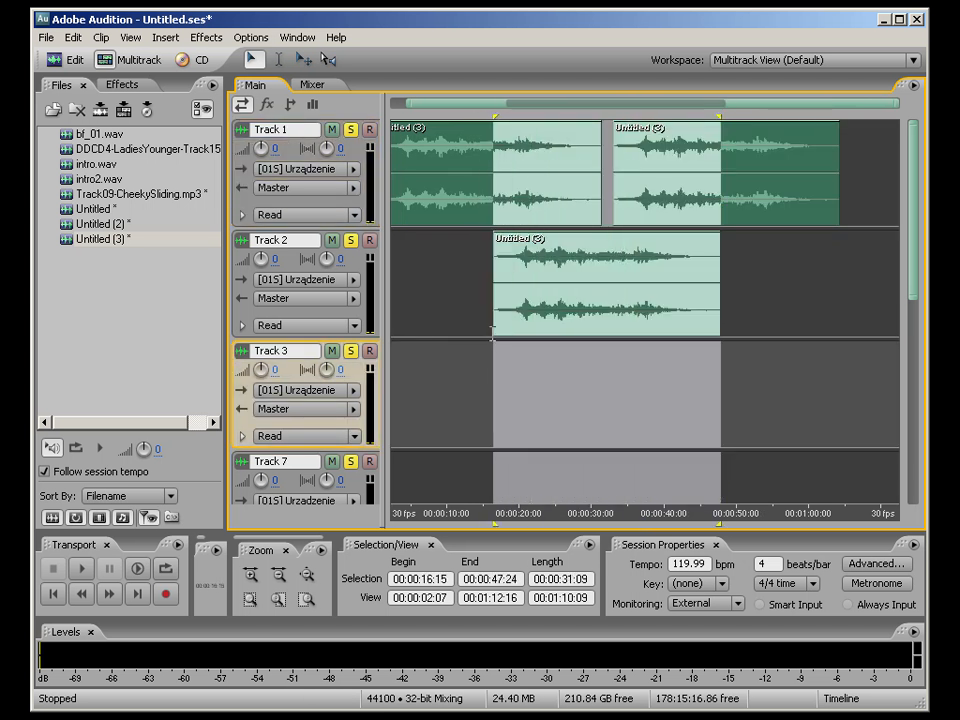
left_click(135, 569)
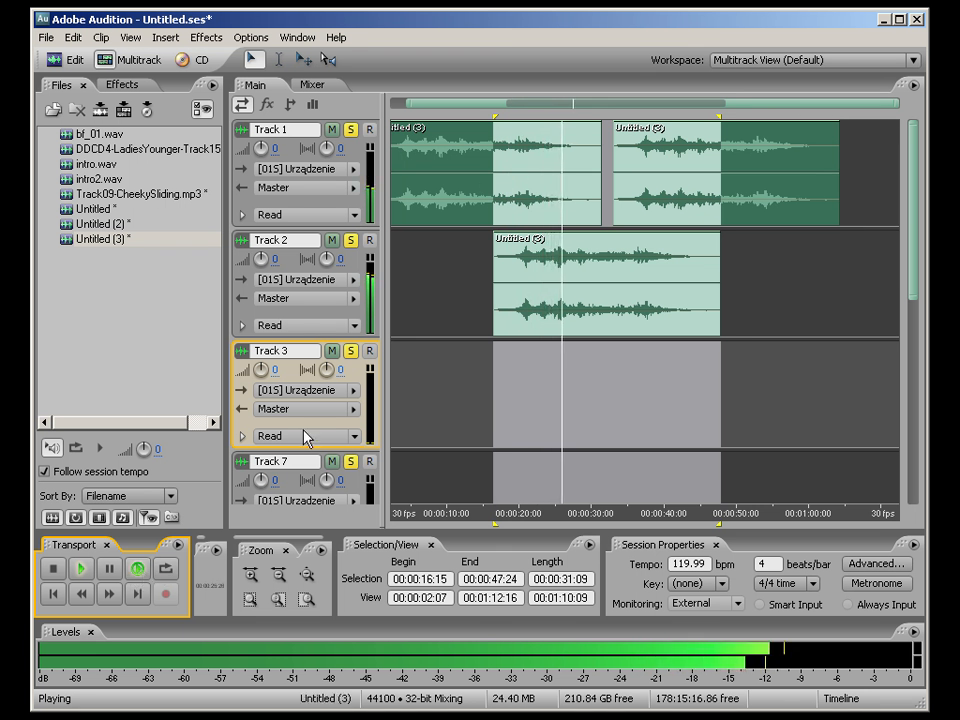
left_click(110, 594)
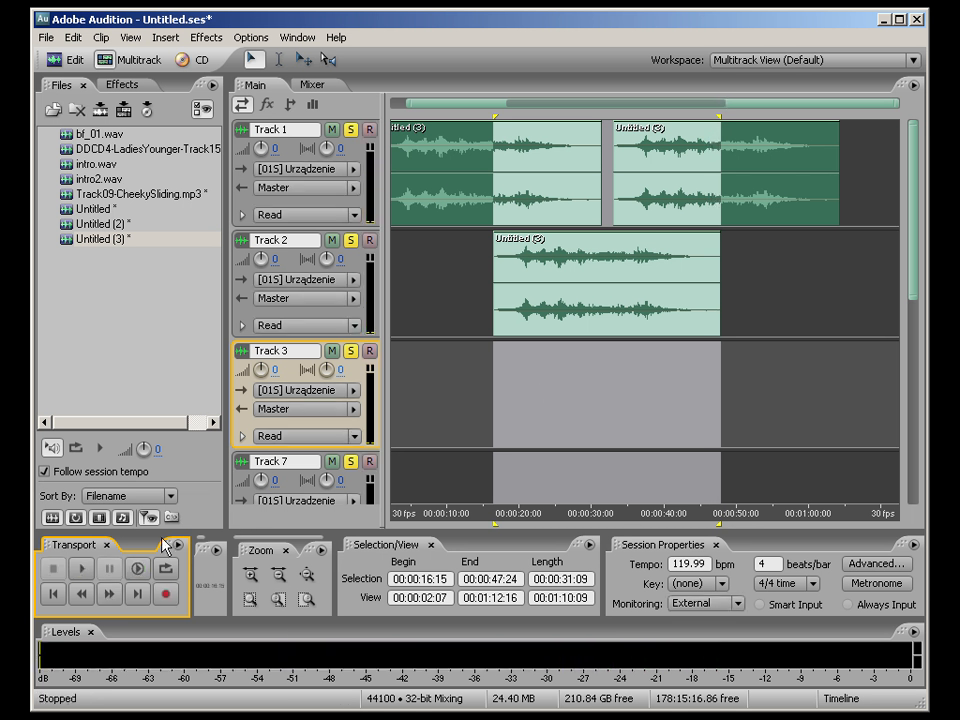
Step: Play the selected span in a loop, skipping ahead to listen to the transition at the loop seam
left_click(82, 569)
left_click(138, 569)
left_click(155, 570)
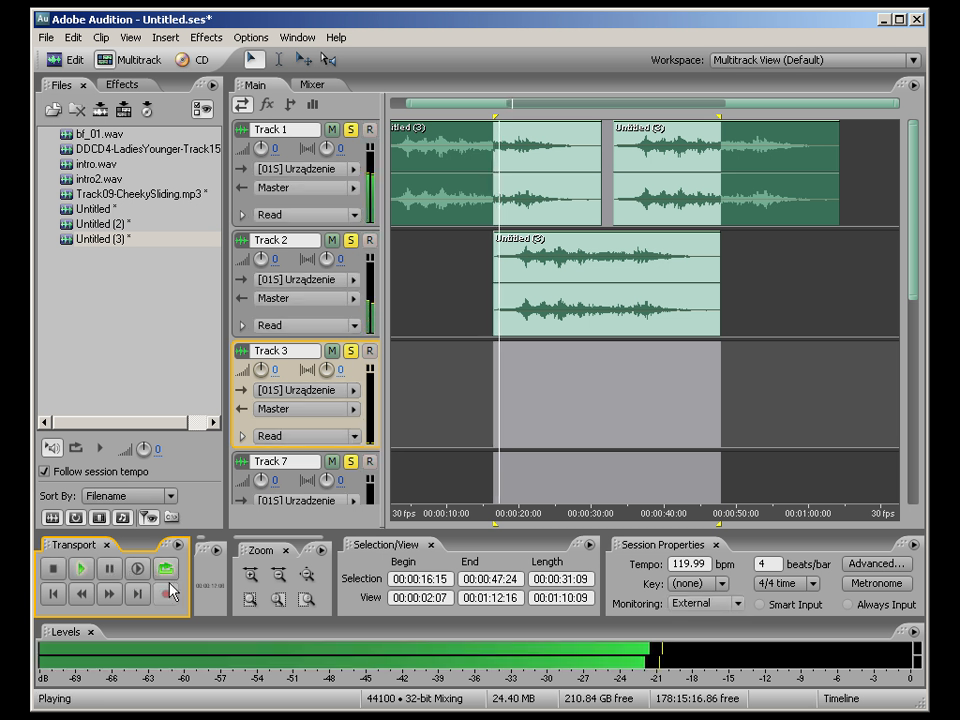
left_click(114, 592)
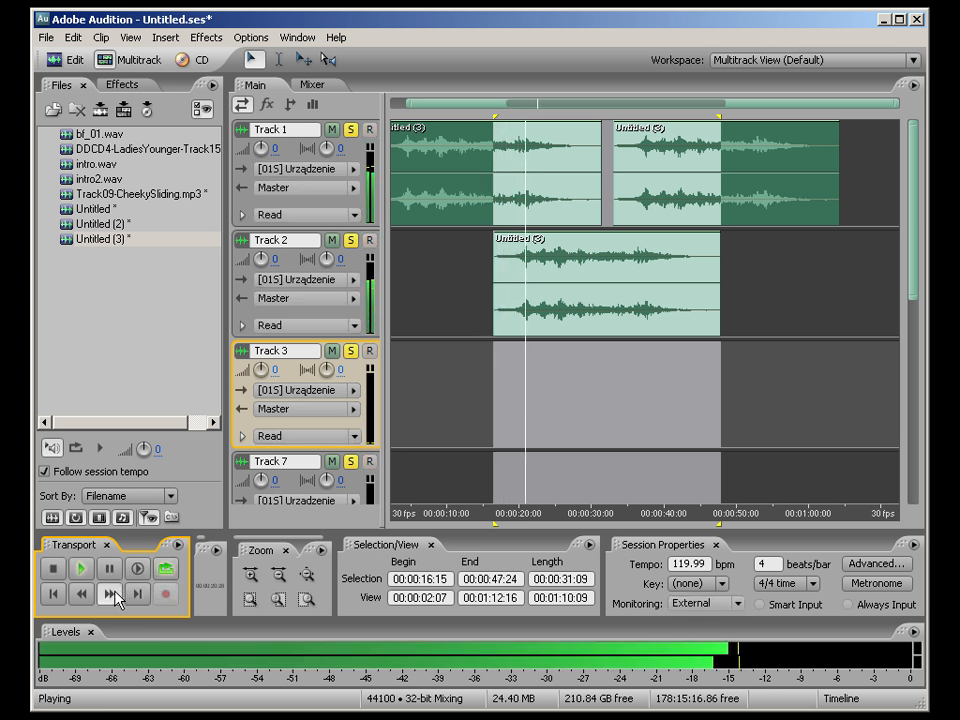
left_click(114, 592)
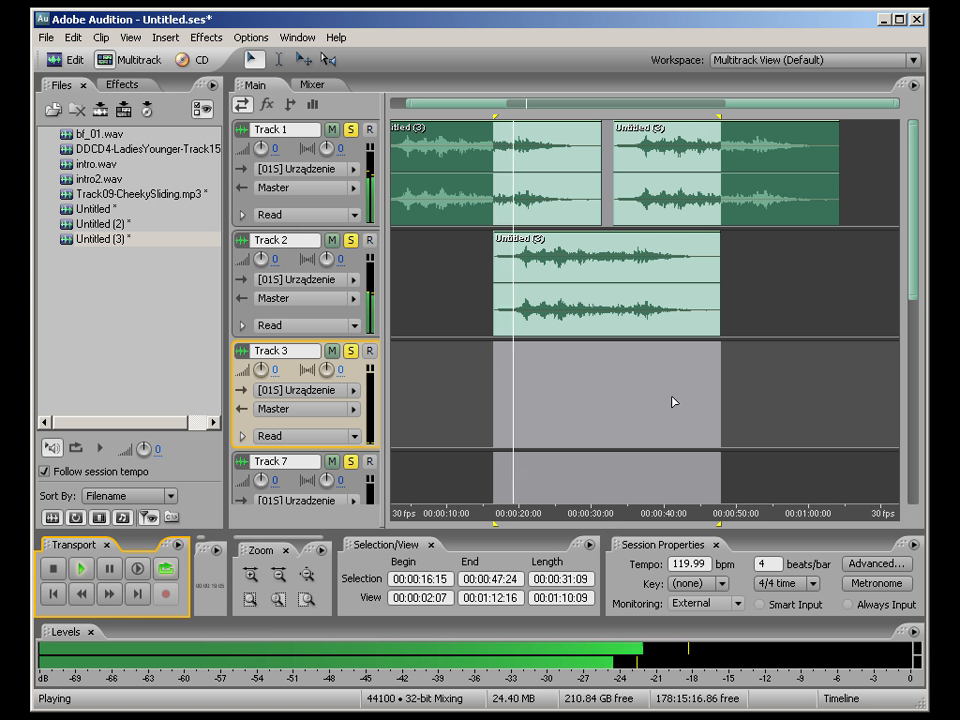
key("space")
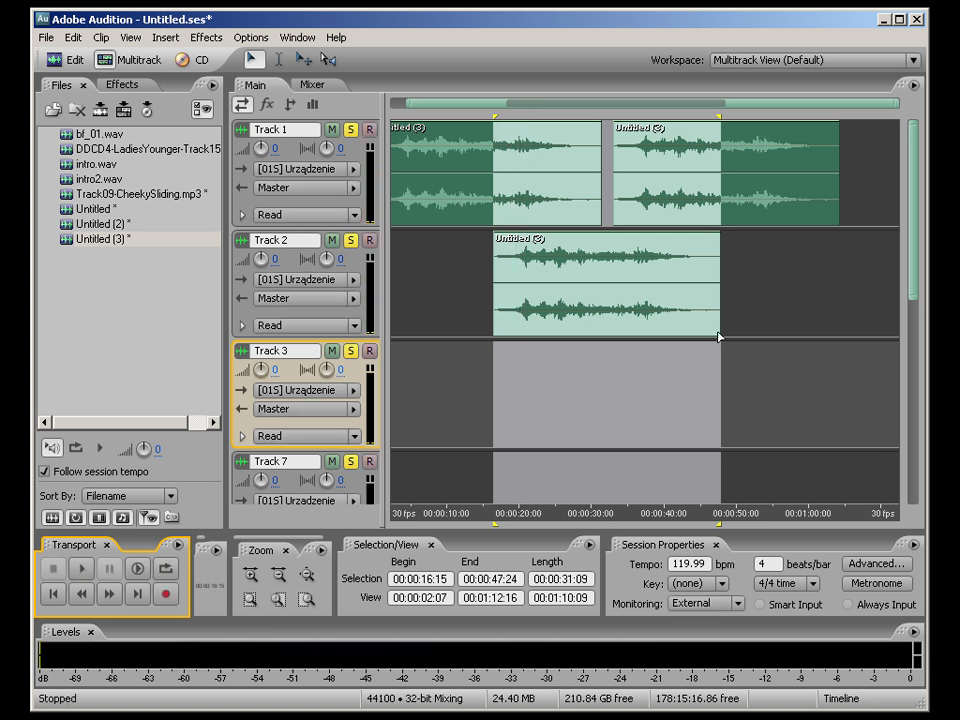
Step: Undo the last clip shifts and reselect the Track 2 clip's span from 00:00:15:29 to 00:00:47:09
scroll(727, 319, "up", 1)
left_click_drag(621, 104, 573, 108)
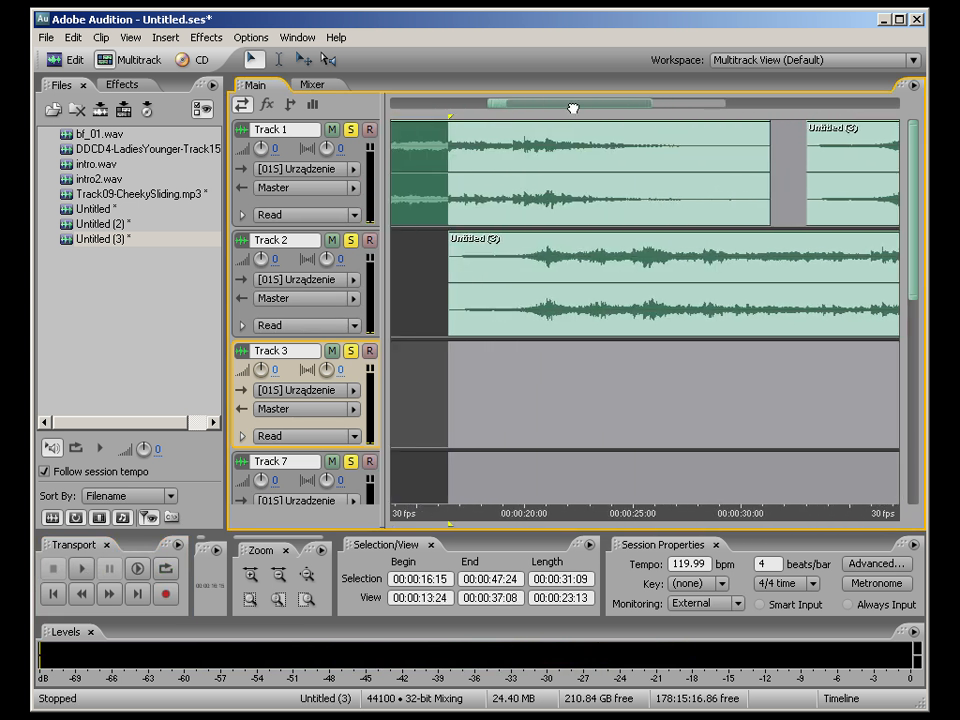
scroll(681, 183, "down", 1)
left_click_drag(819, 439, 816, 437)
key("ctrl+z")
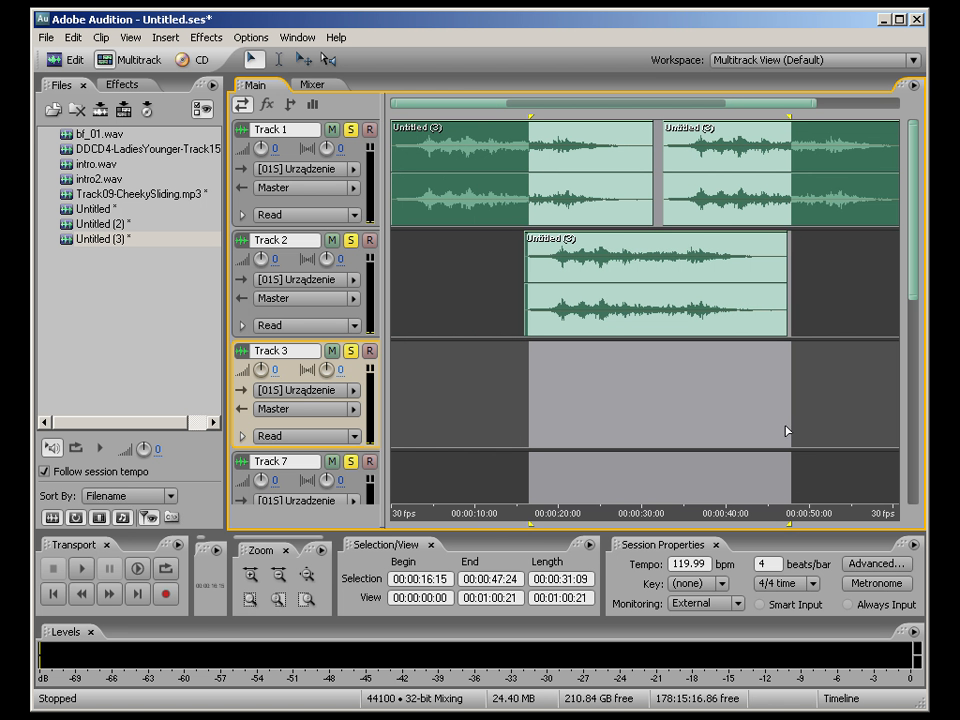
left_click(804, 309)
left_click(785, 339)
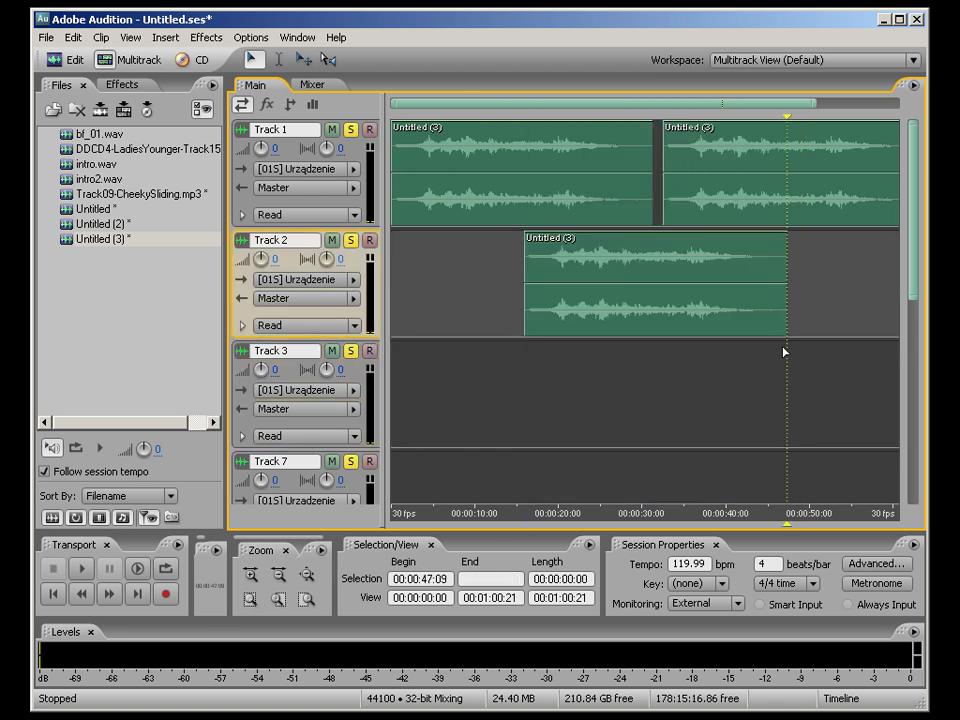
left_click_drag(786, 350, 523, 338)
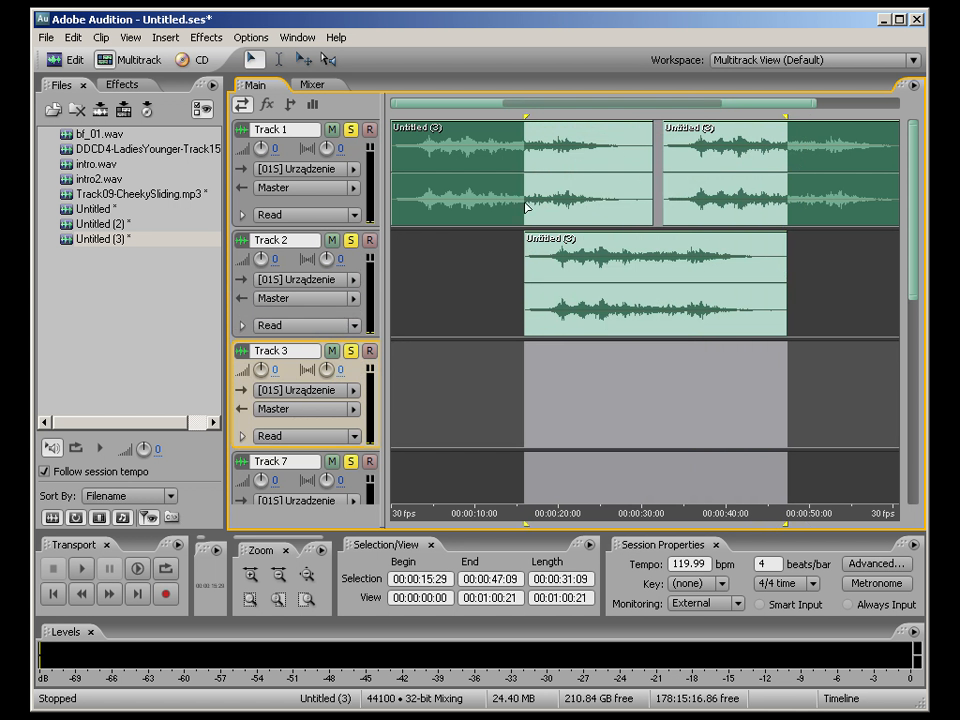
Step: Mix down the stereo master output of the selected range to a new file
right_click(556, 399)
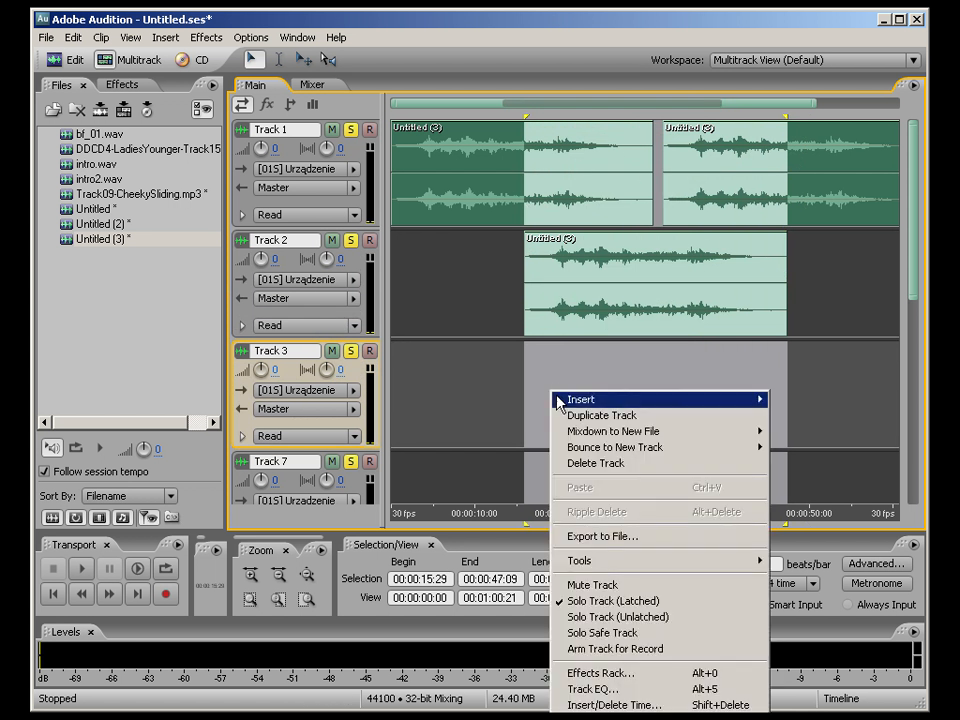
mouse_move(605, 435)
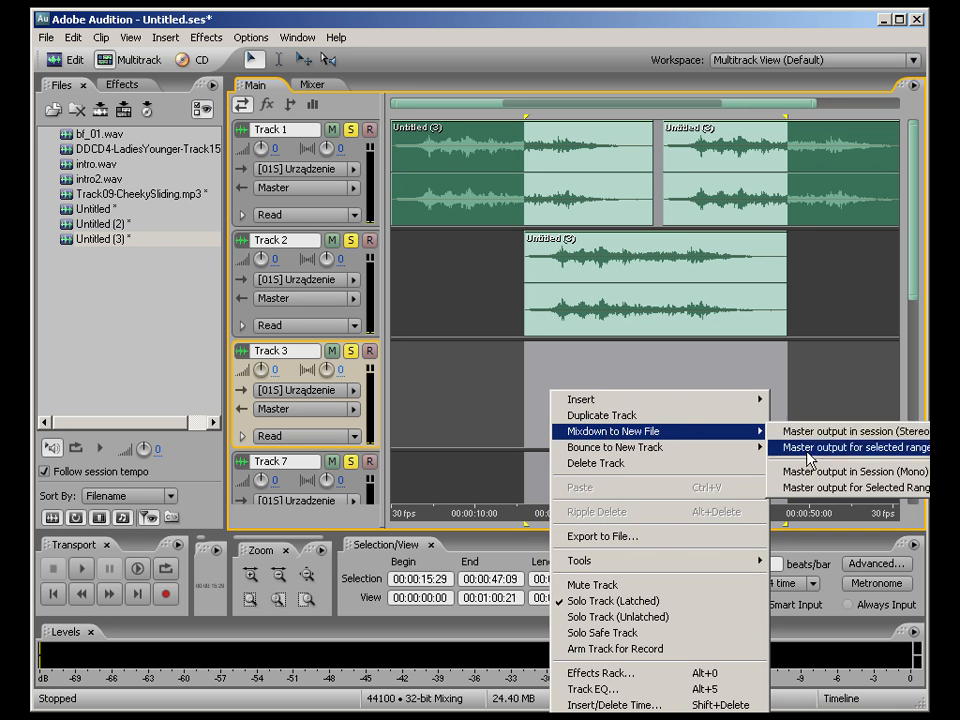
left_click(916, 448)
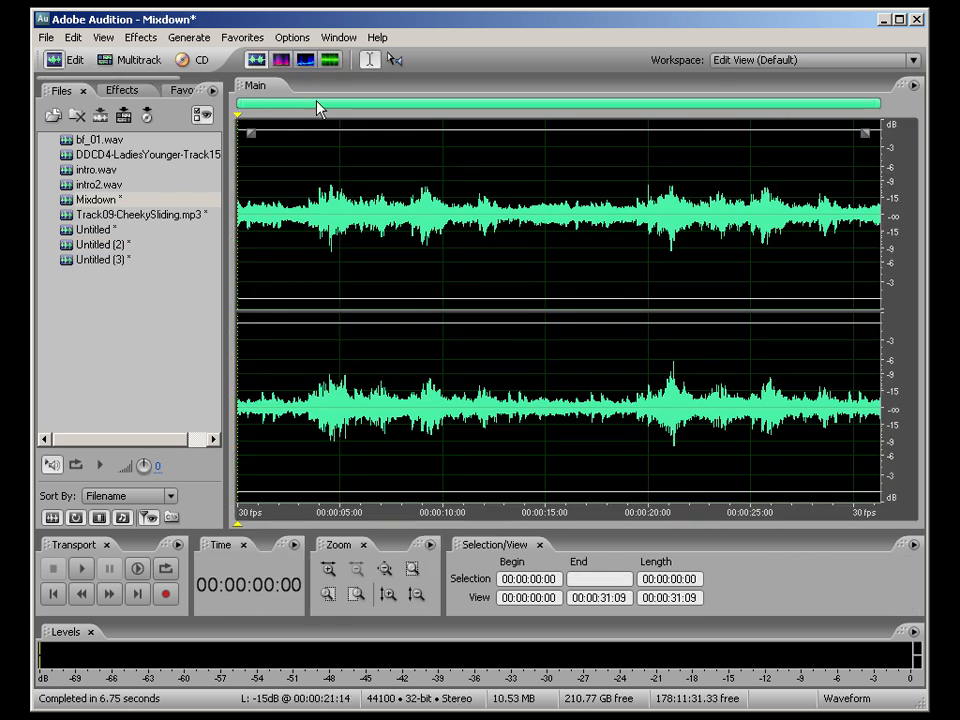
Step: Loop the Mixdown file and play it from 00:00:29:06 to check the seam between its end and start
key("space")
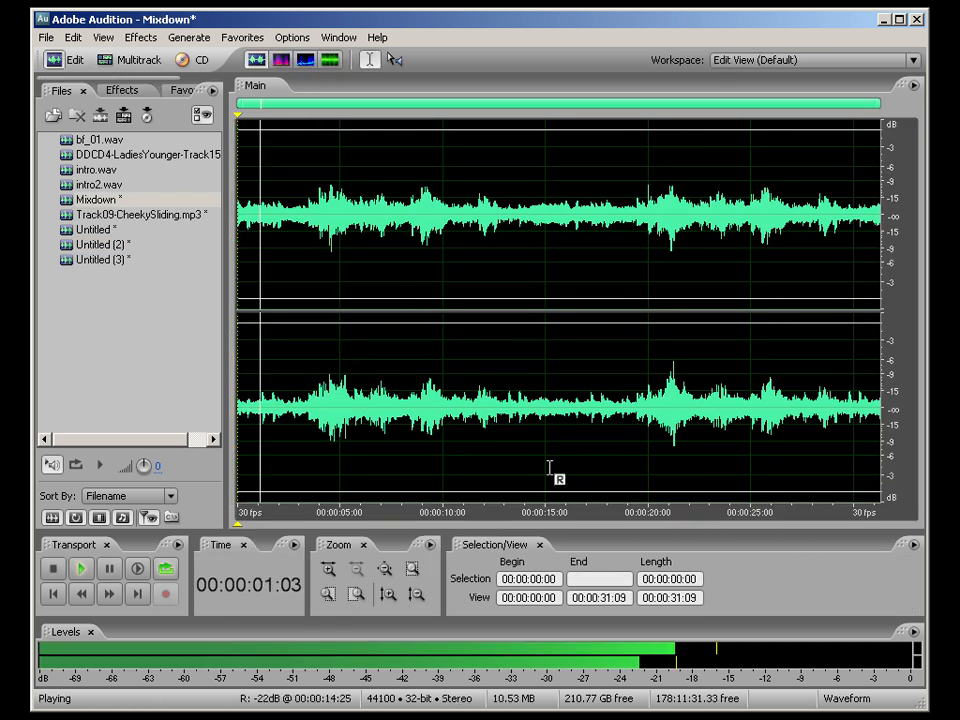
key("space")
left_click(837, 275)
key("space")
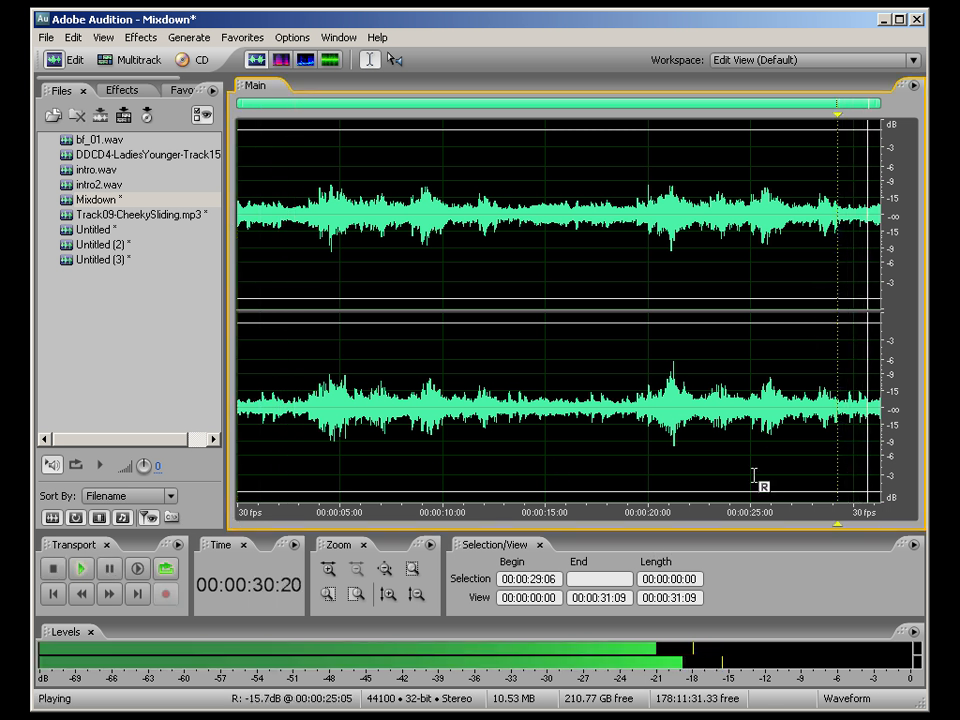
key("space")
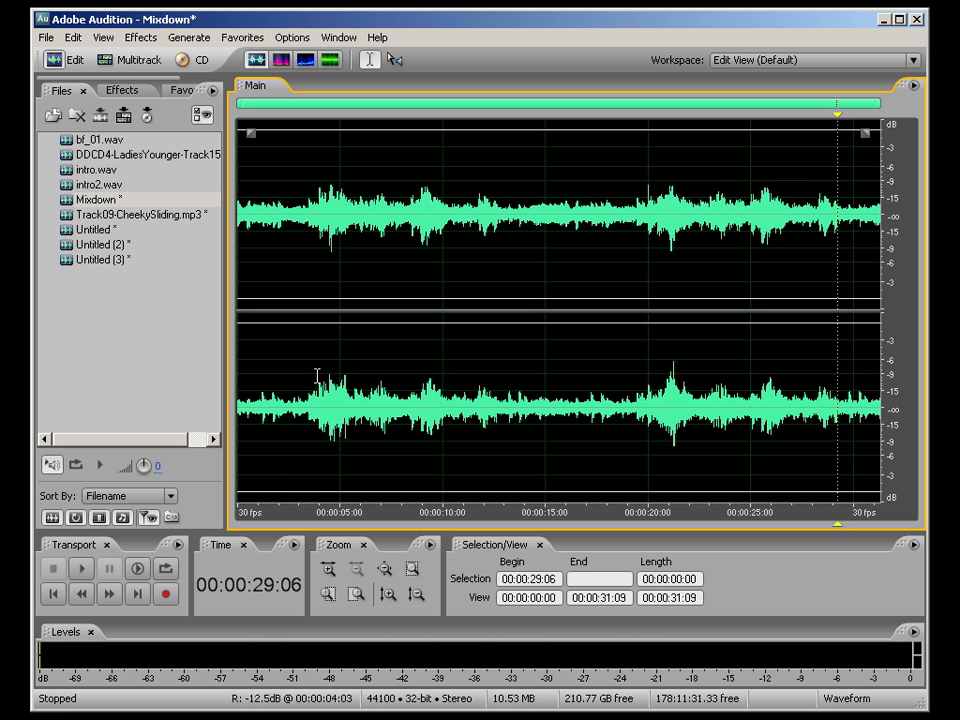
Step: Return to the multitrack session and turn off solo on Tracks 1 and 2
left_click(112, 60)
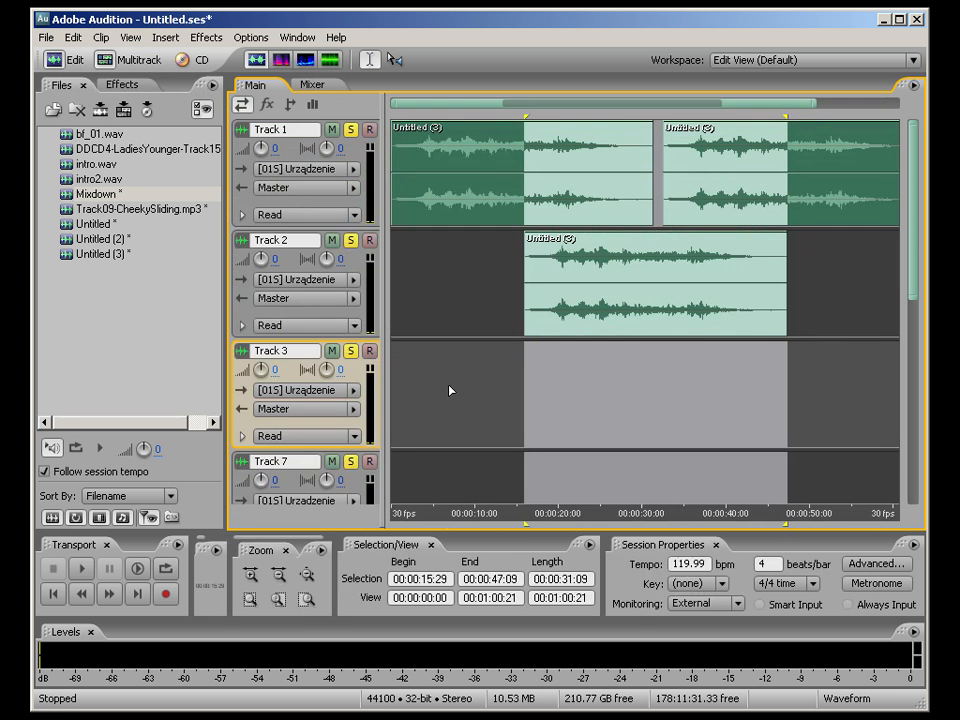
left_click(450, 391)
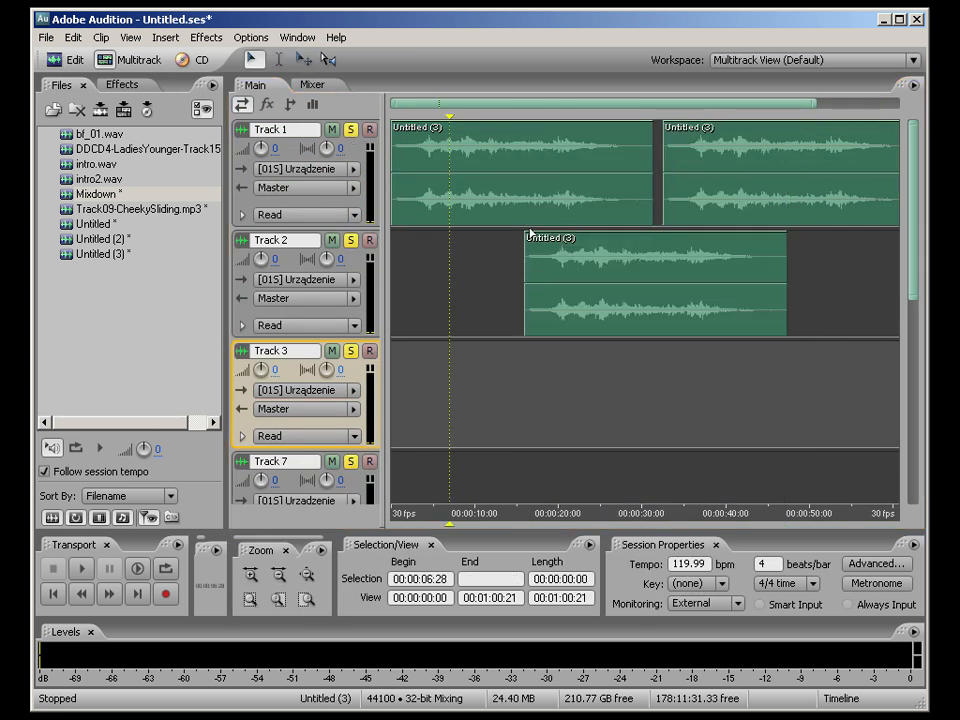
left_click(351, 130)
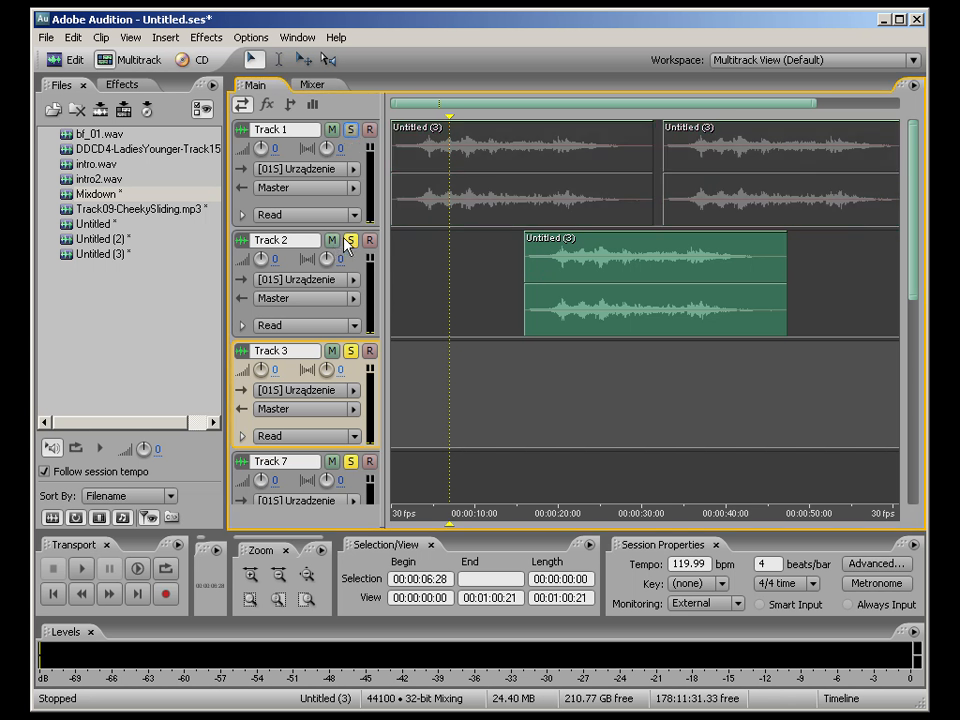
left_click(351, 240)
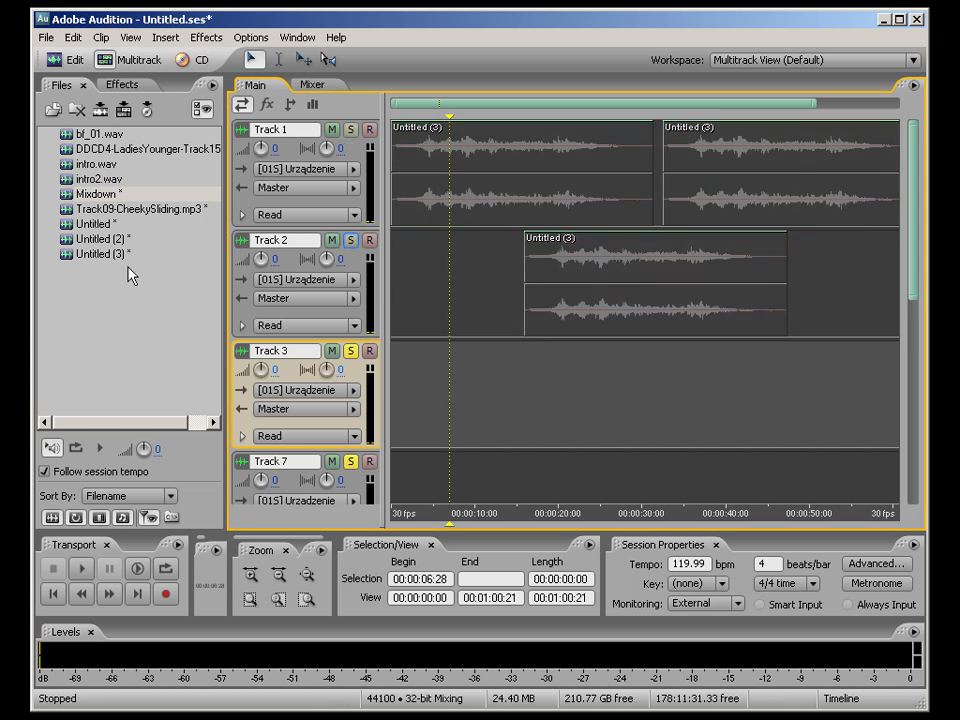
Step: Insert the Mixdown file on Track 3 and align the clip with the start of the session
left_click(112, 191)
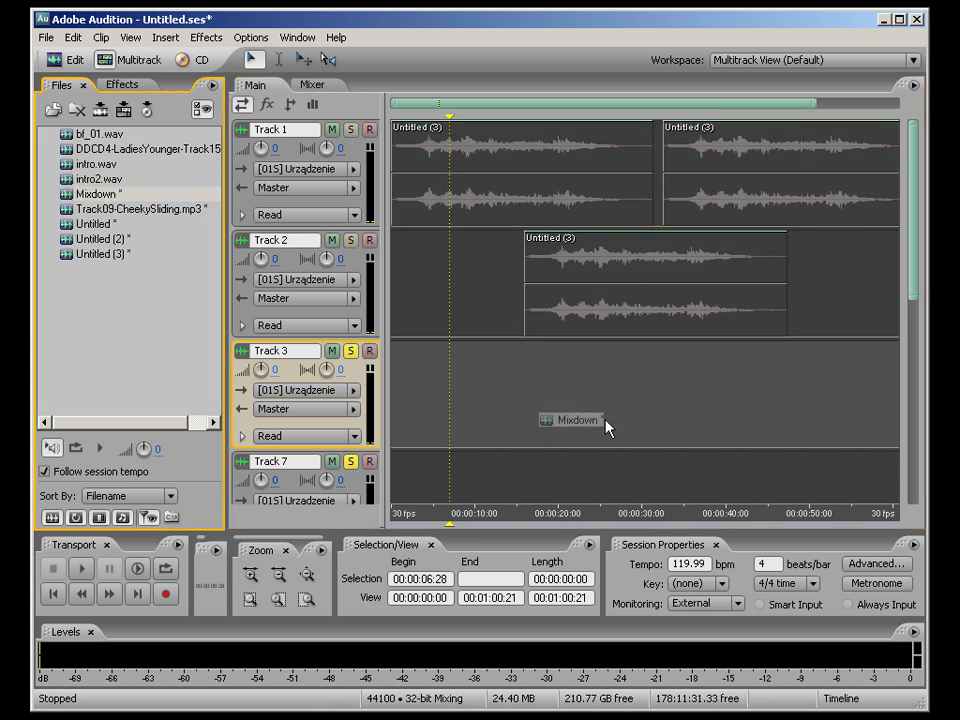
left_click_drag(605, 420, 605, 422)
left_click_drag(675, 383, 524, 386)
left_click(429, 390)
left_click_drag(783, 388, 497, 378)
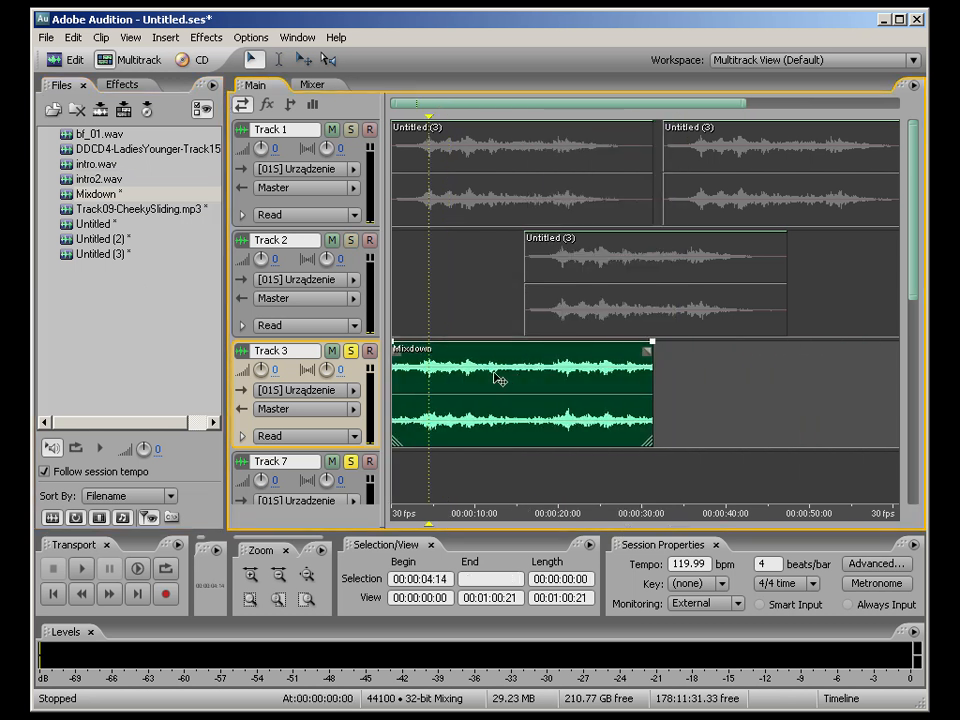
Step: Enable simple looping without gaps for the Mixdown clip on Track 3
right_click(625, 440)
left_click(686, 298)
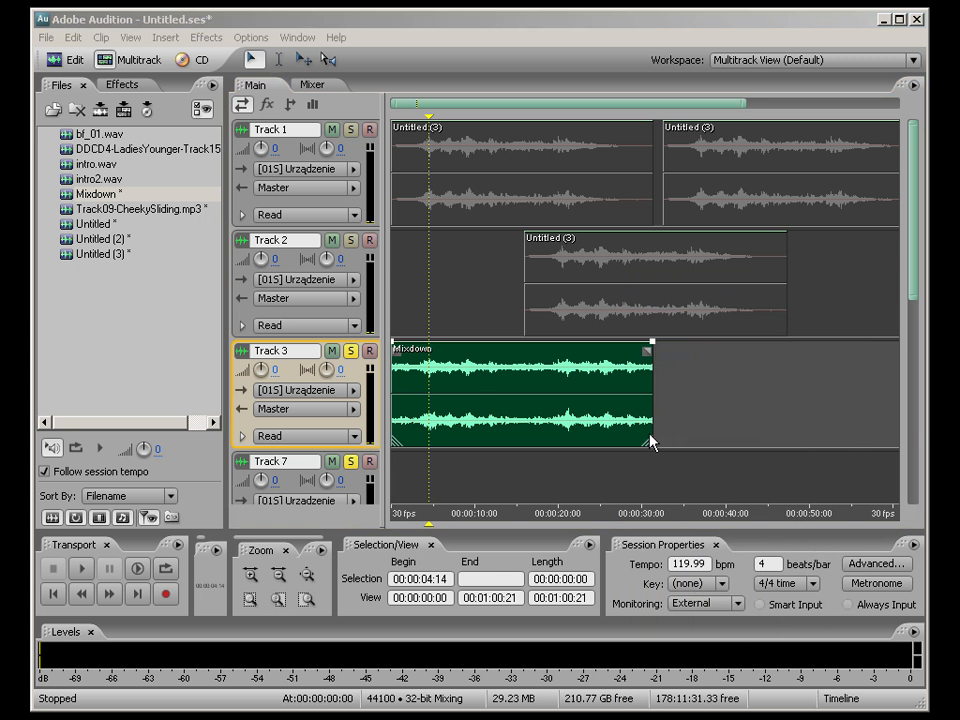
left_click(636, 472)
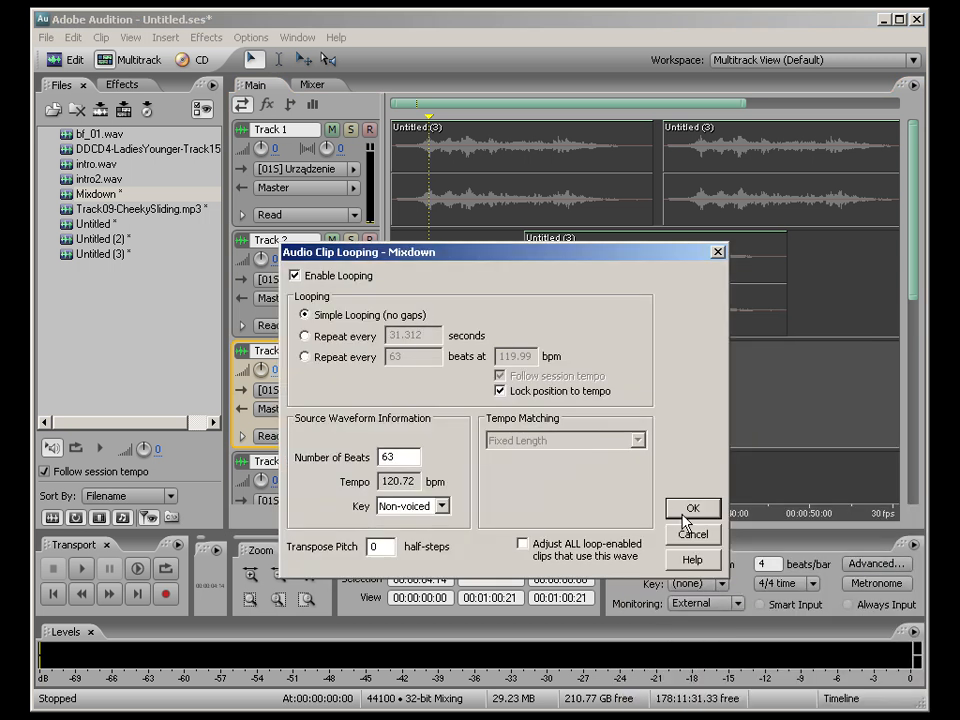
left_click(692, 508)
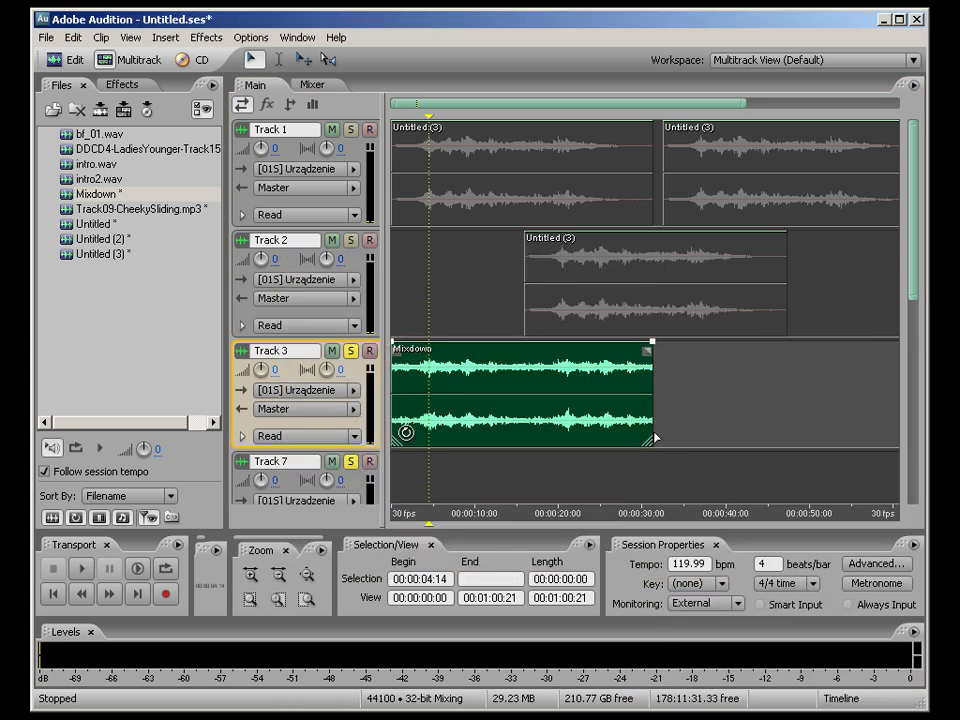
Step: Extend the looped Mixdown clip to nearly three repetitions and give it a fade-in about 14 seconds long
left_click_drag(744, 104, 900, 122)
mouse_move(898, 440)
left_mouse_down()
mouse_move(868, 446)
mouse_move(887, 446)
left_mouse_up()
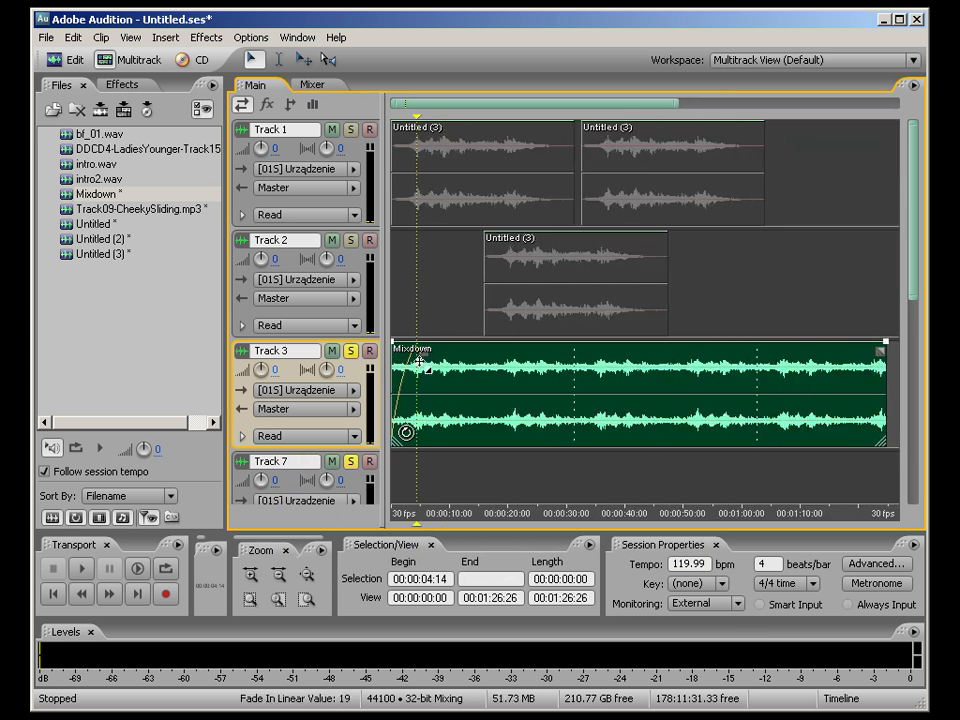
left_click_drag(438, 368, 492, 389)
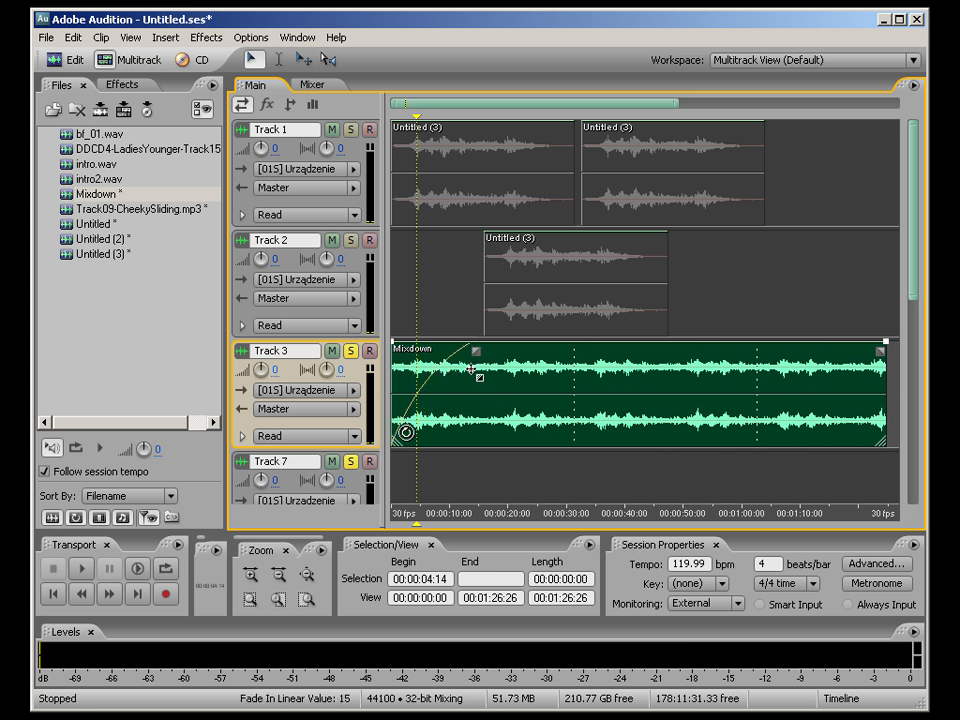
Step: Play the session from 00:00:00:00 to hear the looped Mixdown clip fade in
key("space")
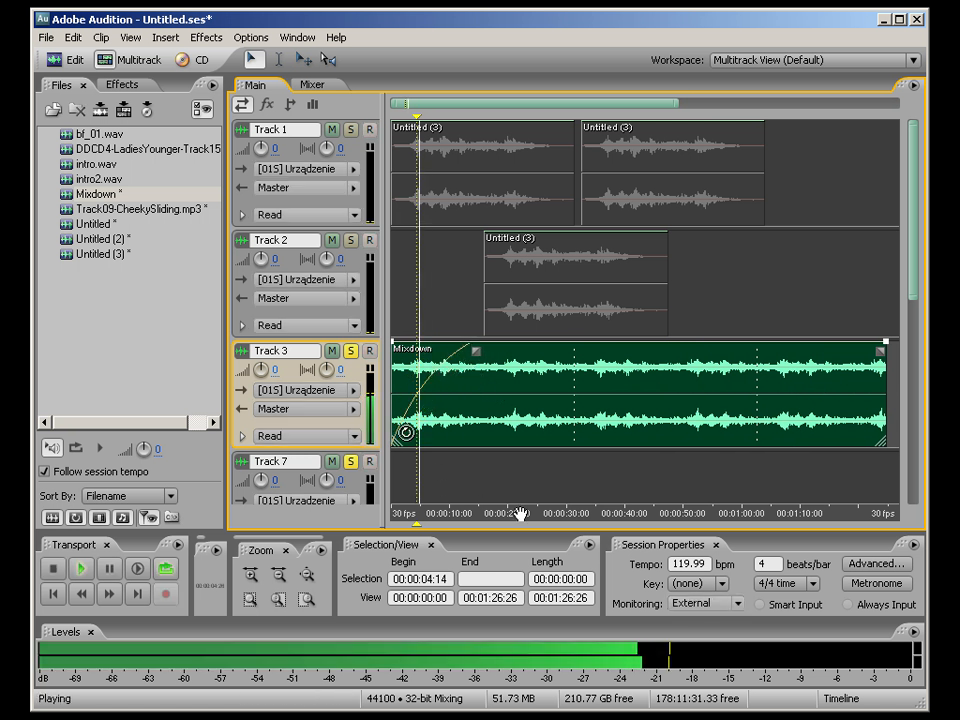
key("space")
left_click(396, 478)
key("space")
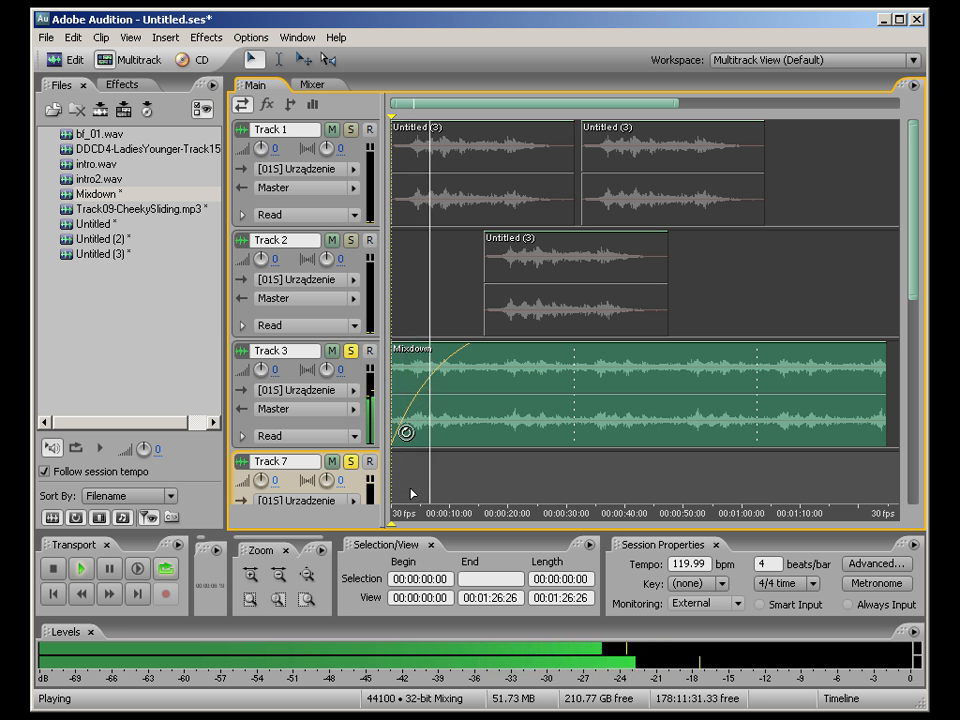
key("space")
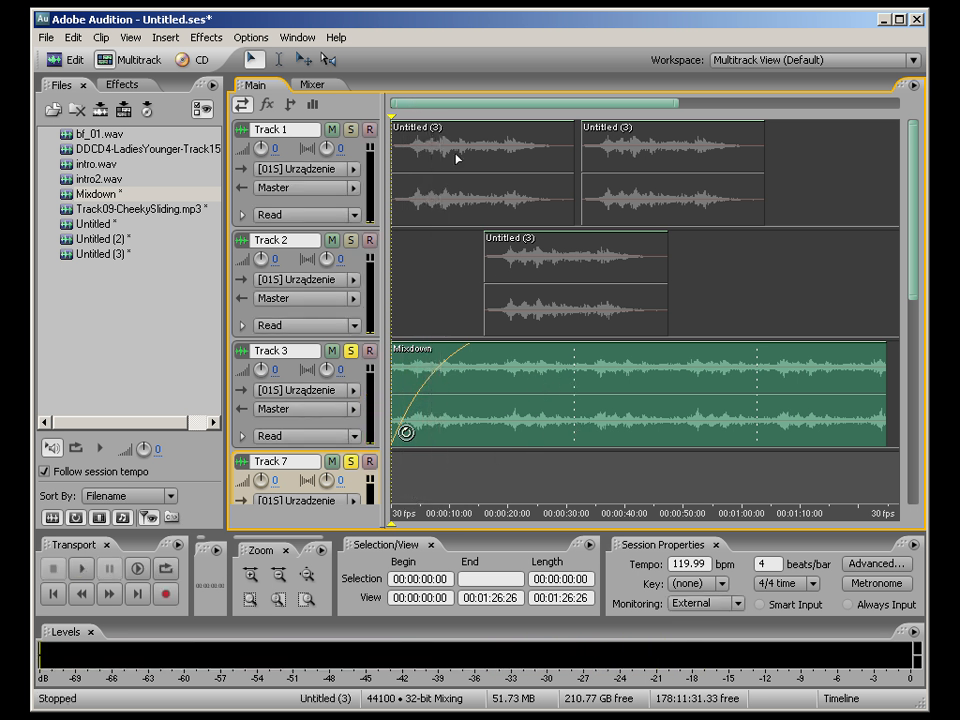
Step: Delete the Mixdown clip from Track 3 and all Untitled (3) clips from Tracks 1 and 2
left_click(547, 260)
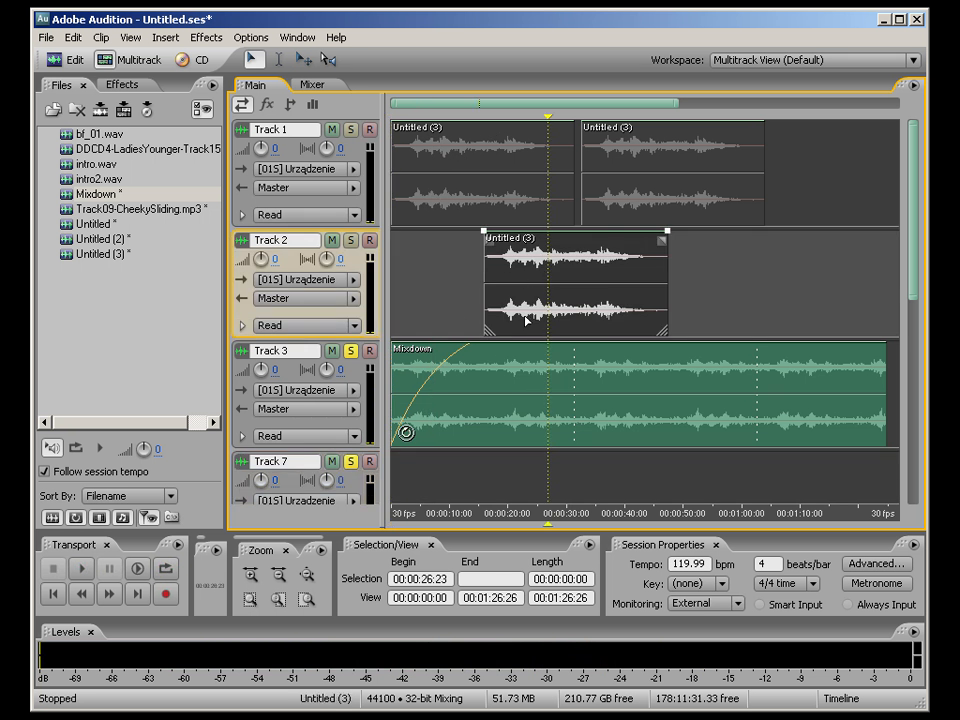
left_click(510, 381)
key("Delete")
left_click(552, 313)
key("Delete")
left_click(516, 211)
key("Delete")
left_click(671, 209)
key("Delete")
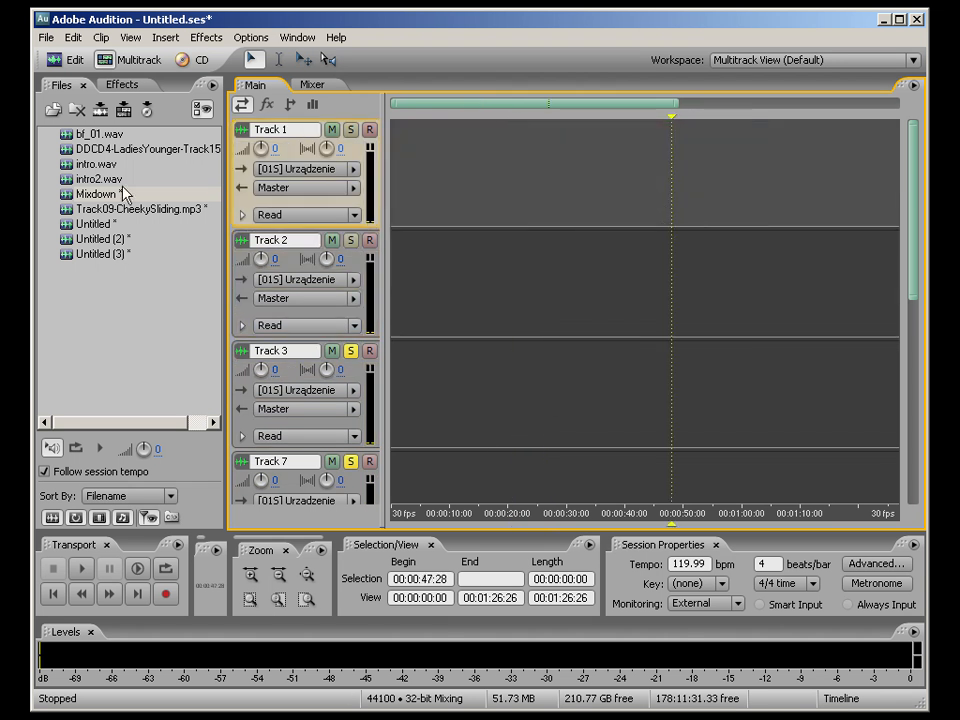
Step: Insert bf_01.wav on Track 2, move the clip to the session start and solo the track
left_click(93, 136)
left_click_drag(370, 212, 466, 320)
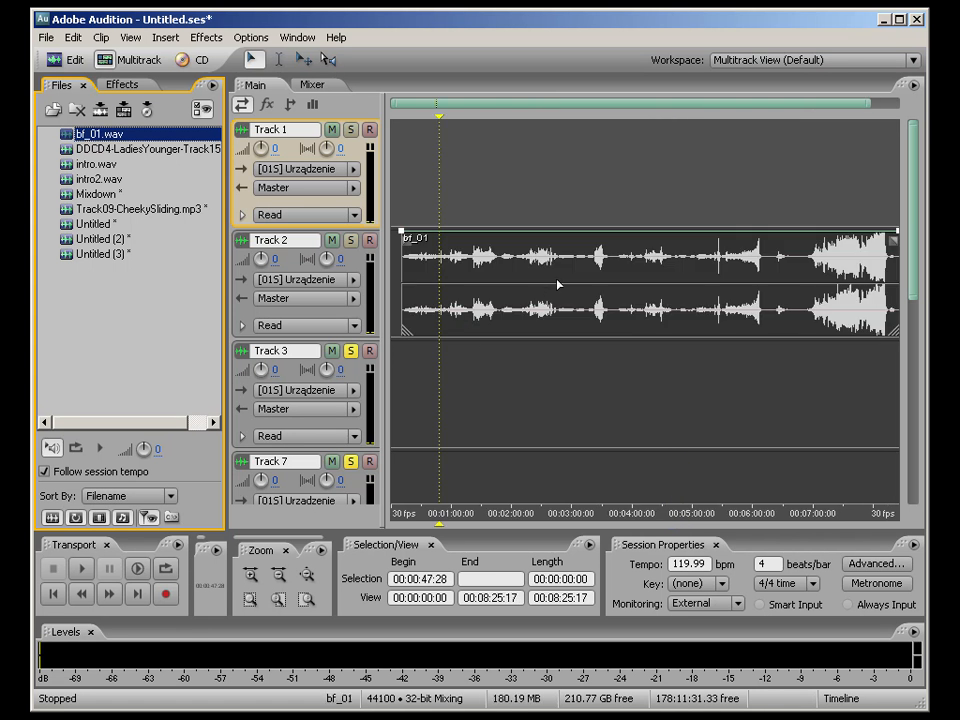
left_click_drag(558, 285, 478, 281)
left_click(352, 243)
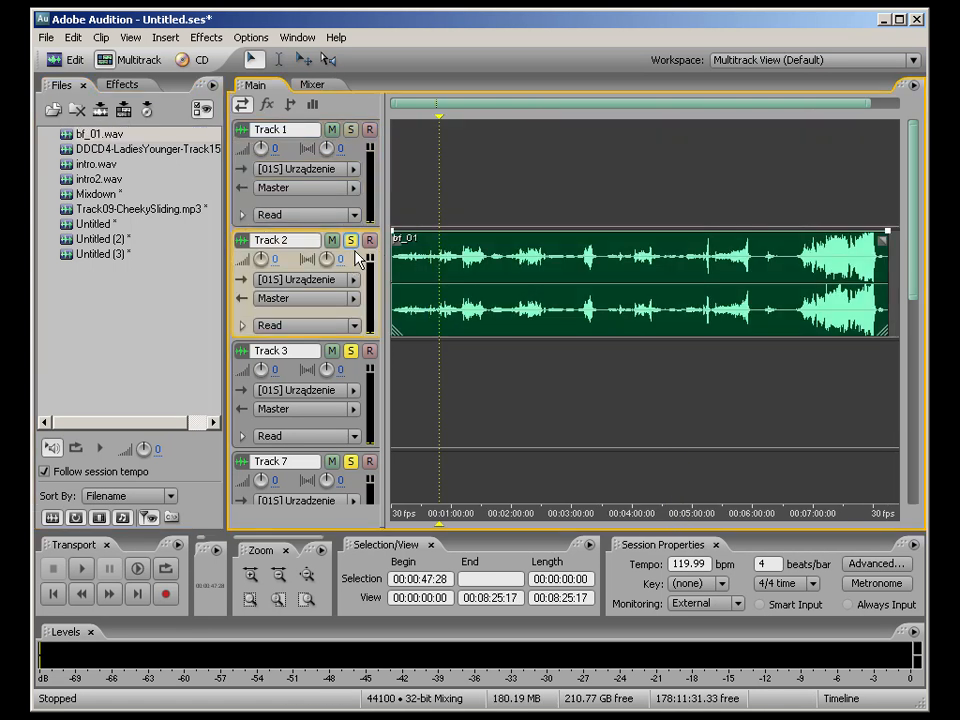
Step: Play bf_01 from 00:01:08:02 and shorten the Track 2 clip so it ends at about 00:01:52
mouse_move(441, 104)
left_mouse_down()
mouse_move(471, 106)
mouse_move(440, 106)
left_mouse_up()
left_click(459, 341)
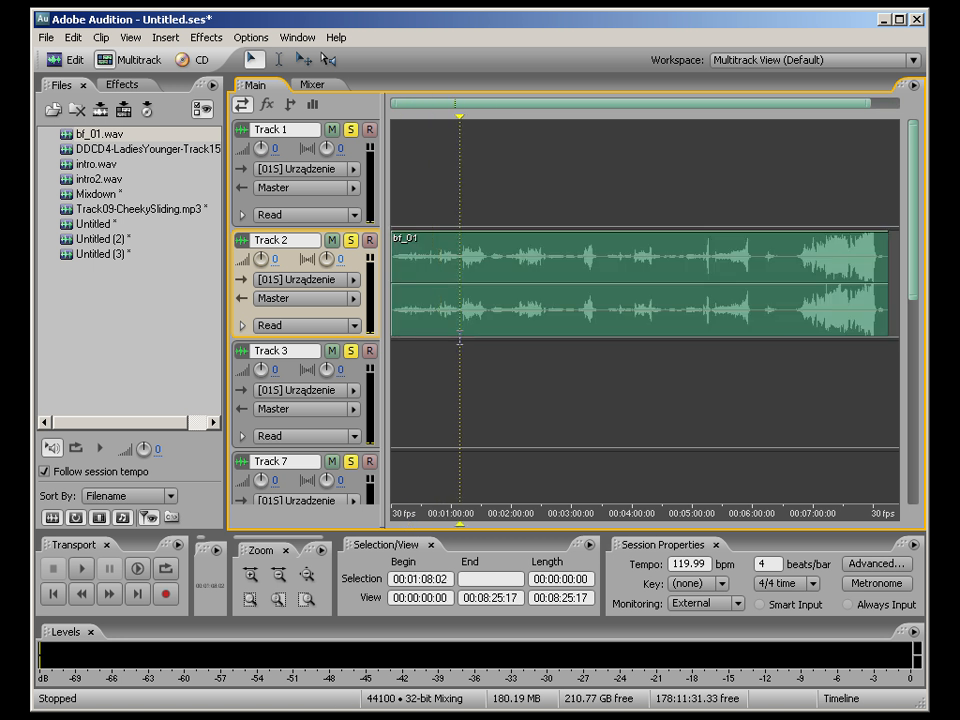
key("space")
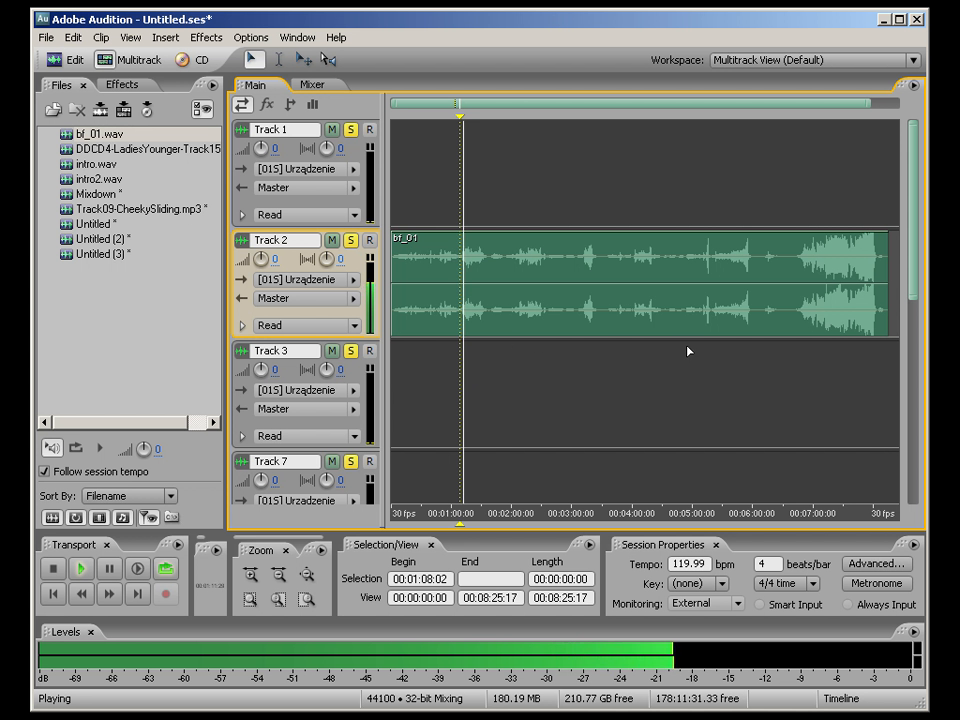
left_click(836, 315)
left_click_drag(887, 333, 504, 336)
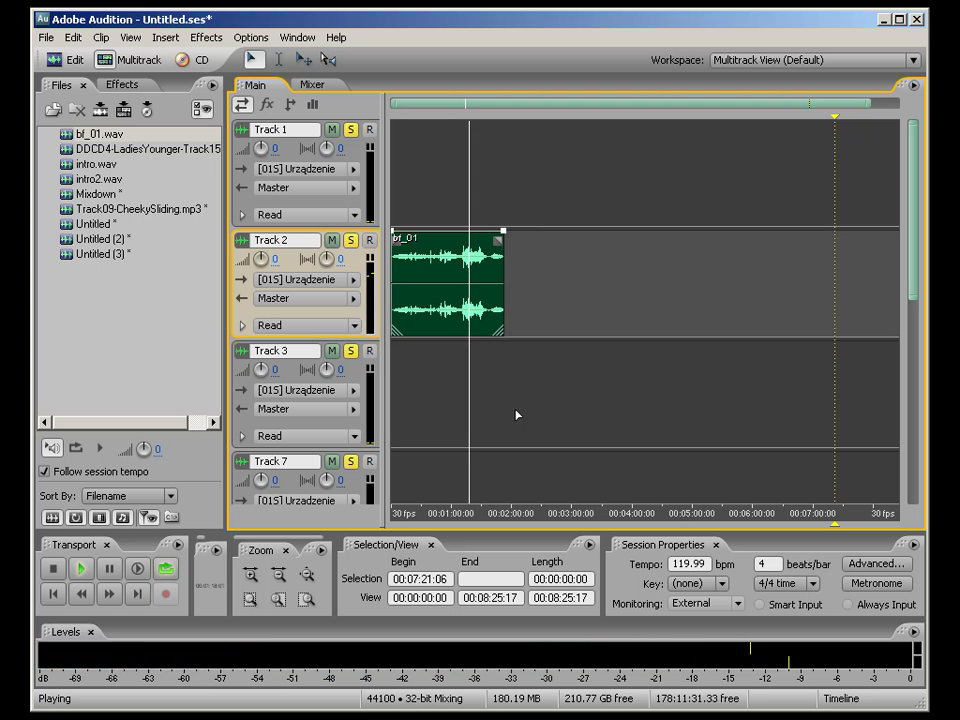
Step: Insert Mixdown on Track 3 beneath bf_01 and line its first swell up with bf_01's at 00:01:12:10
scroll(517, 413, "up", 2)
scroll(600, 405, "up", 2)
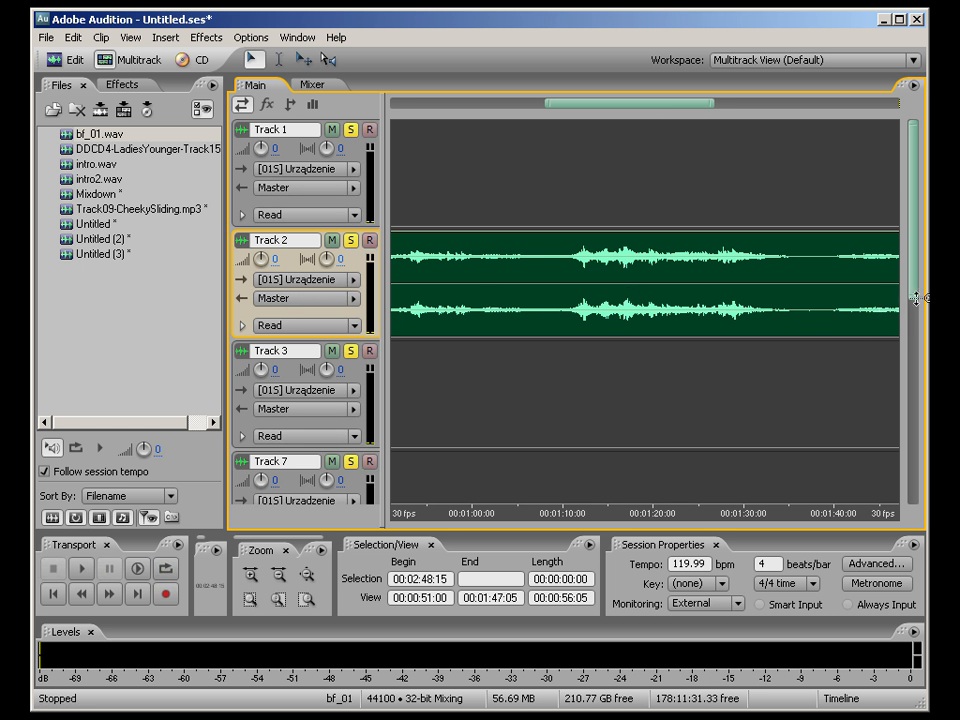
scroll(915, 299, "down", 3)
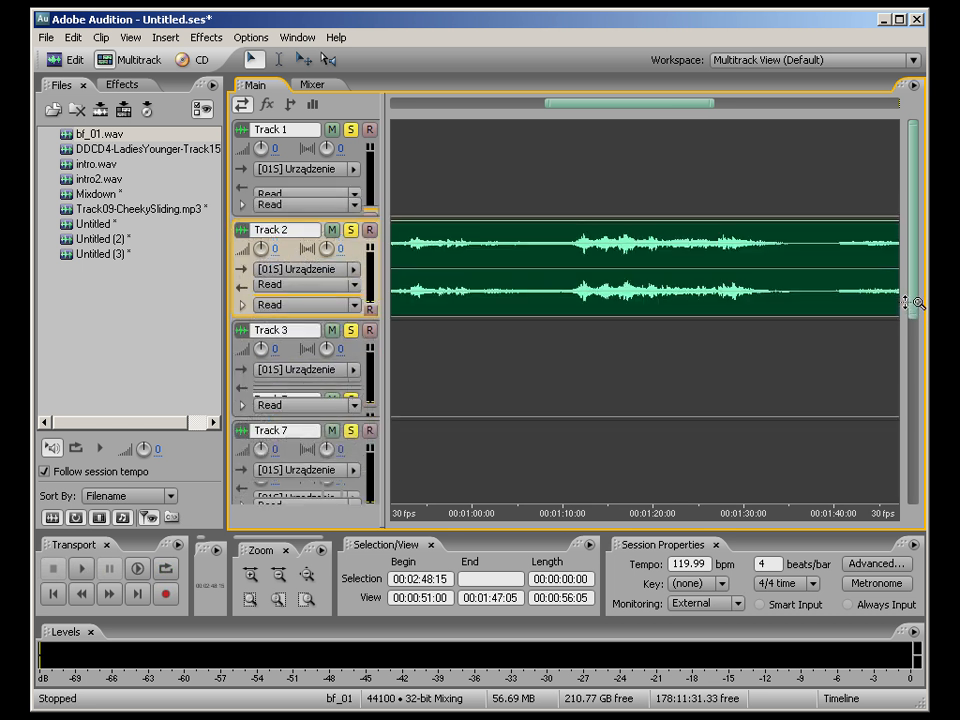
scroll(915, 302, "up", 5)
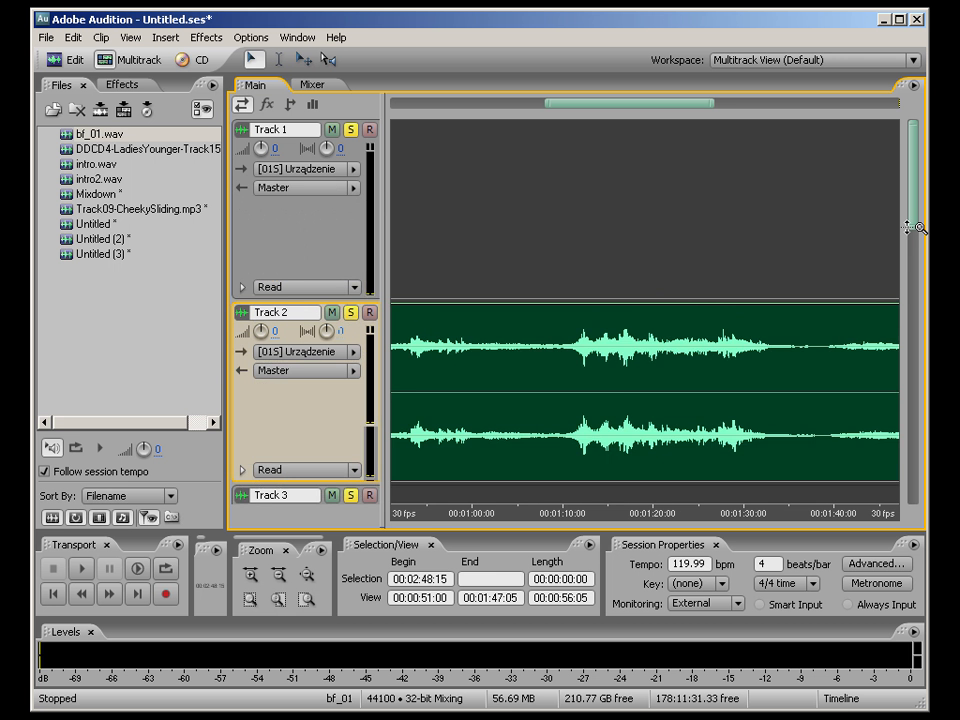
left_click_drag(908, 185, 913, 236)
left_click_drag(98, 193, 622, 388)
left_click_drag(793, 375, 725, 386)
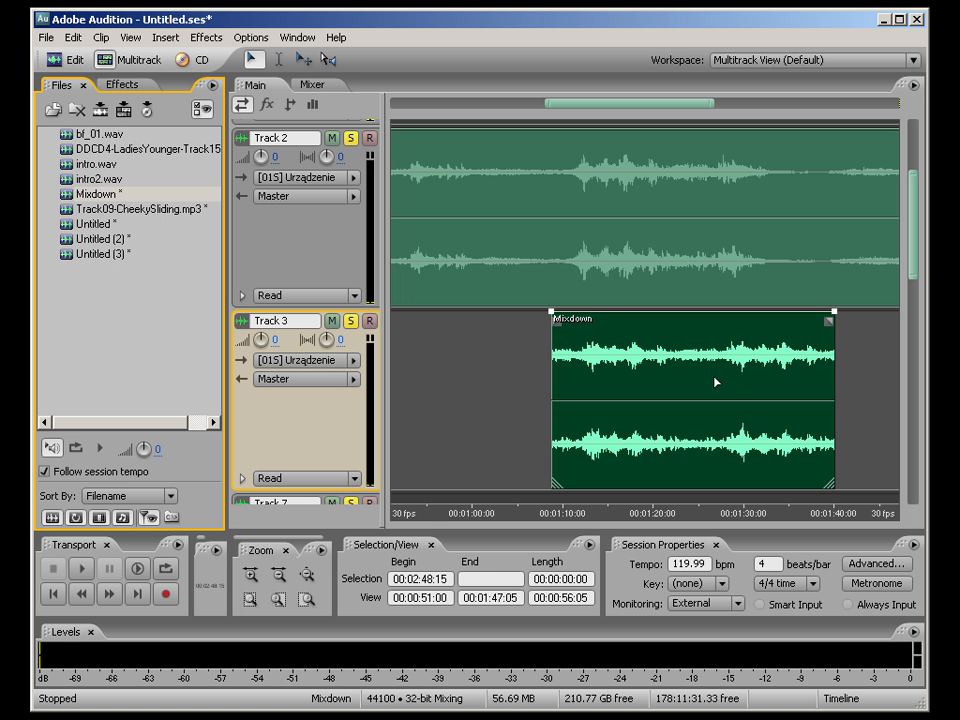
left_click(585, 252)
left_click_drag(613, 350, 630, 358)
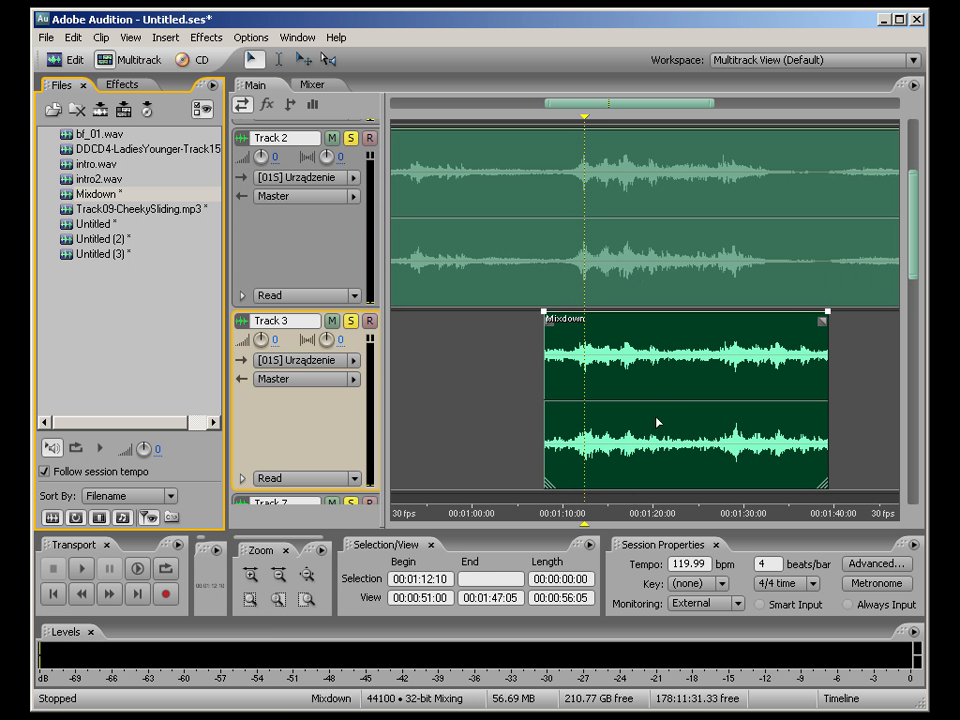
Step: Play soloed Tracks 2 and 3 together from 00:01:12:10 to check how well Mixdown matches bf_01
left_click(350, 322)
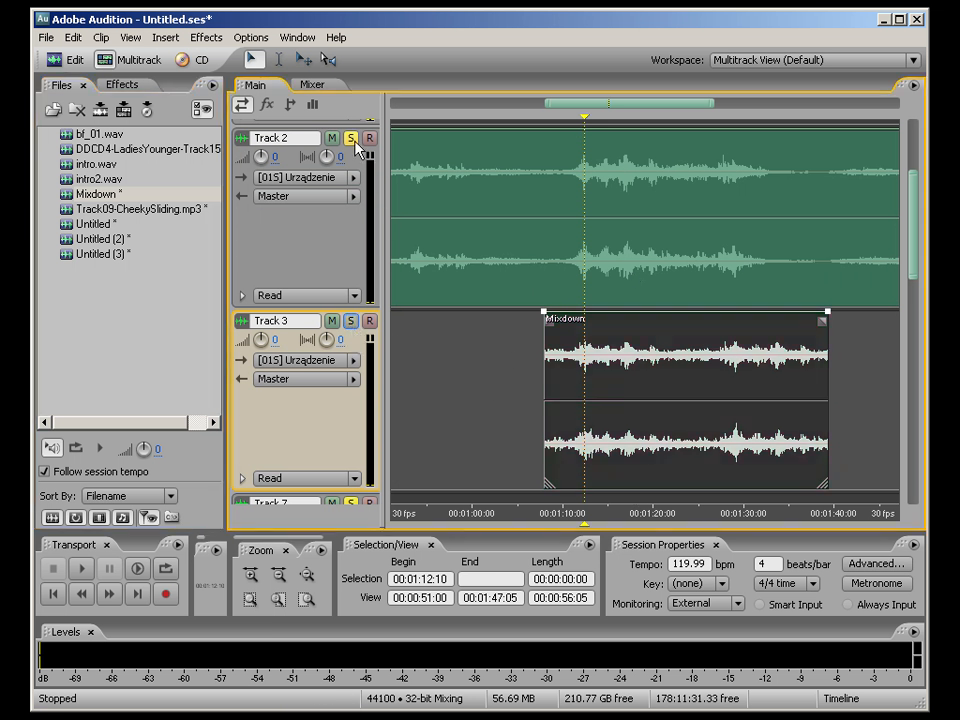
left_click(350, 320)
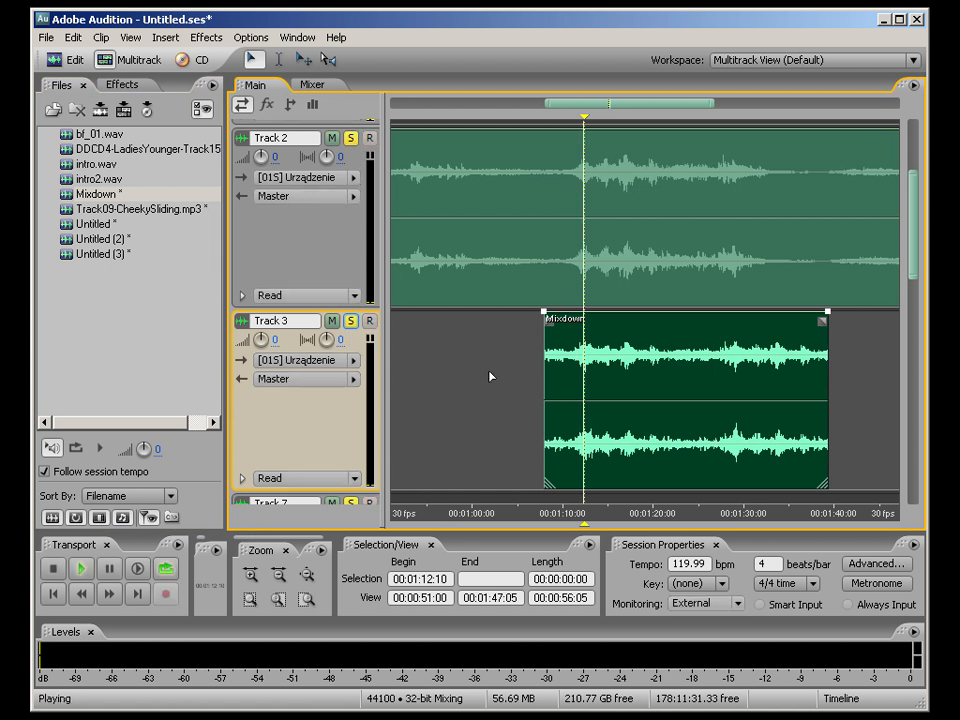
key("space")
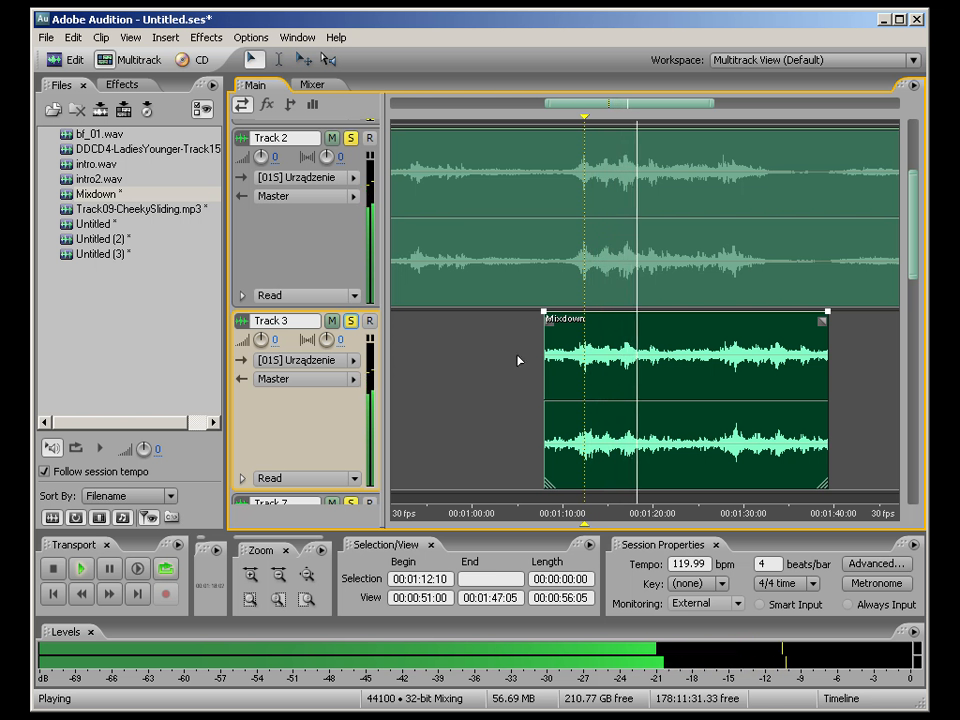
scroll(606, 381, "up", 2)
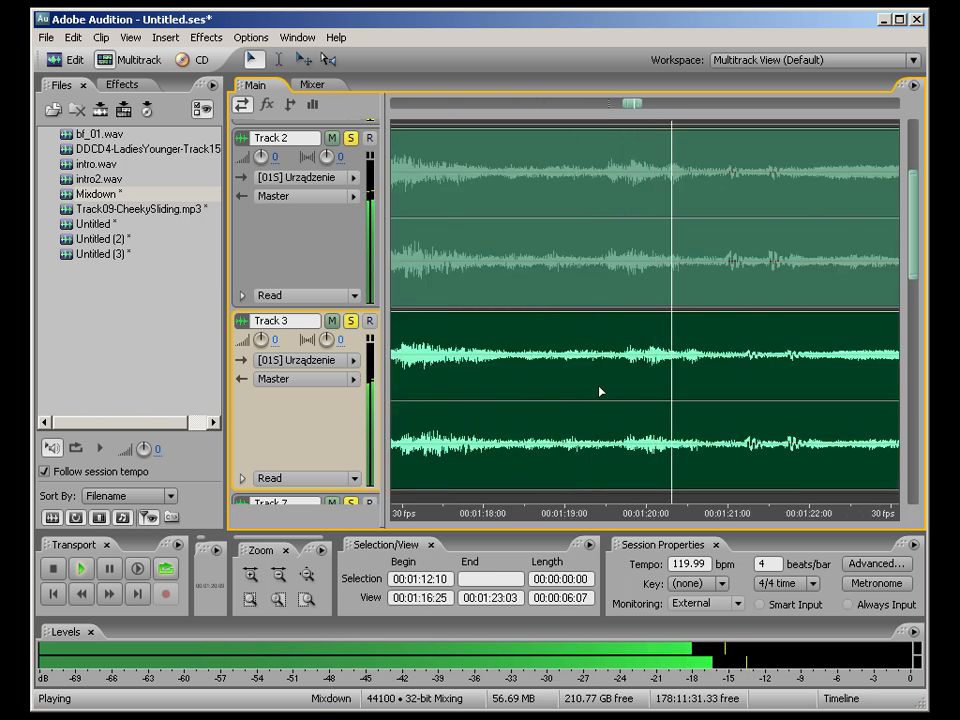
key("space")
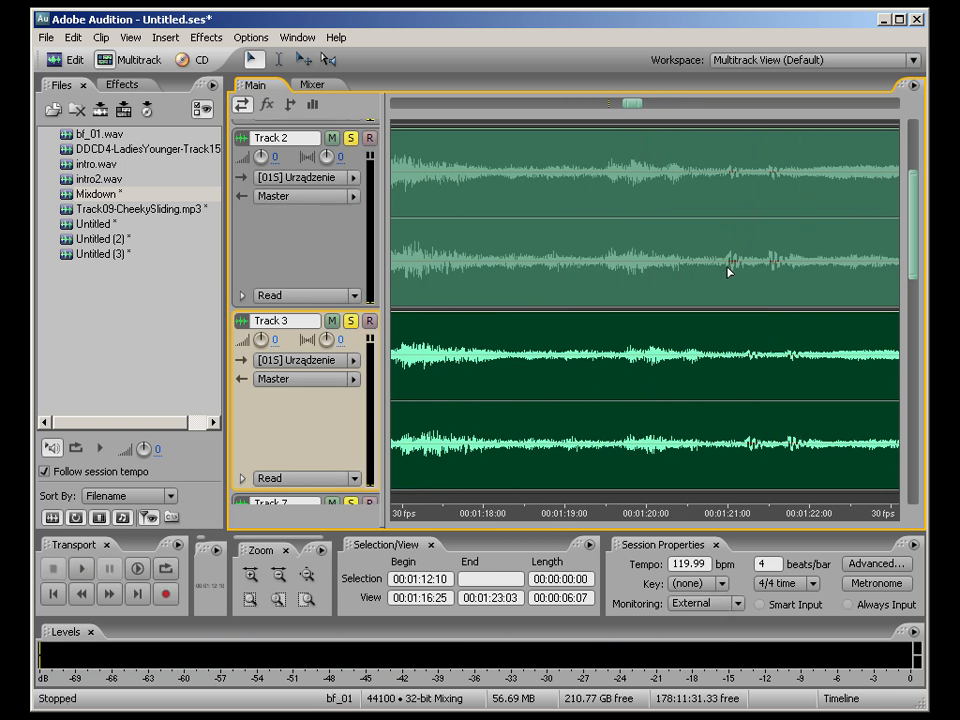
Step: Shift the Mixdown clip to match bf_01's transient at 00:01:20:29 and play both tracks from 00:01:11:28
left_click(730, 262)
left_click(780, 362)
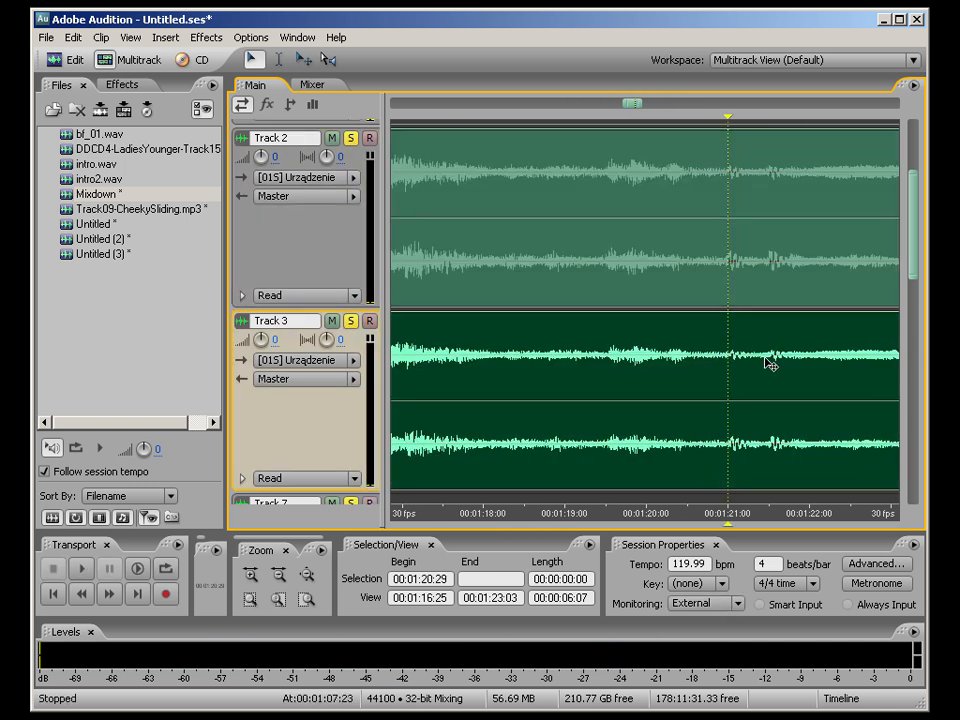
scroll(769, 506, "down", 3)
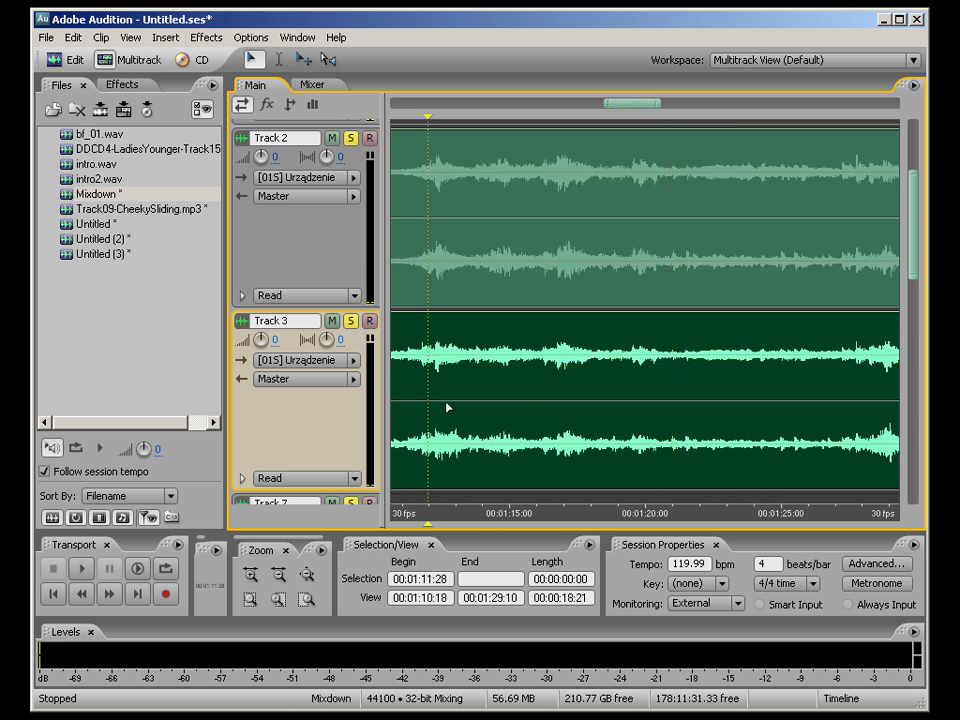
key("space")
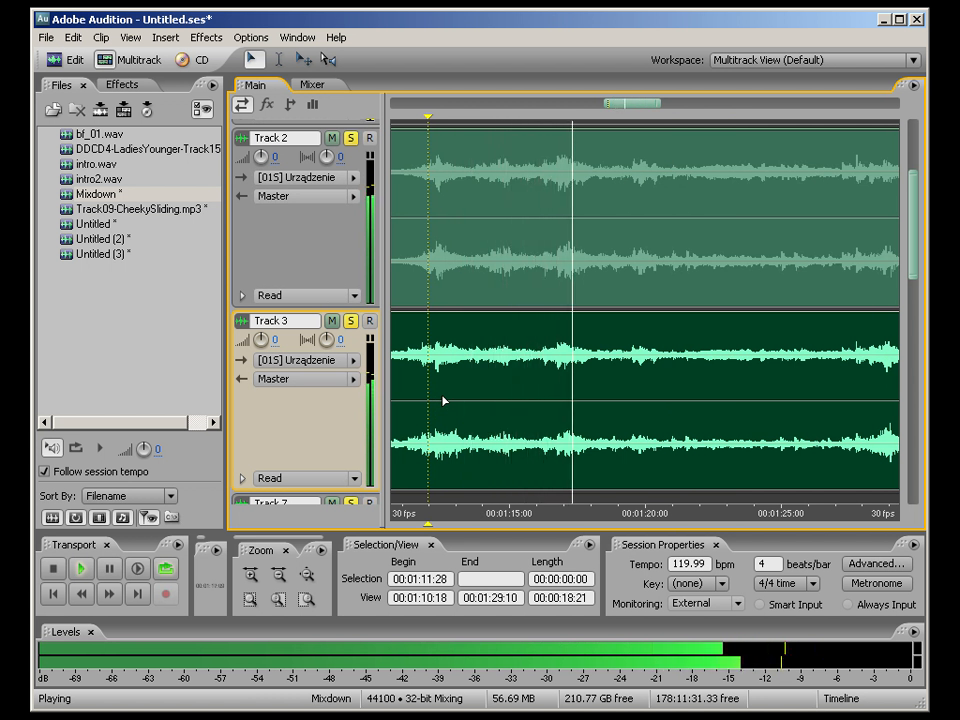
key("space")
Step: Fine-align the Mixdown clip to bf_01's peak near 00:01:12:08 and play both tracks from 00:01:11:01
key("equal")
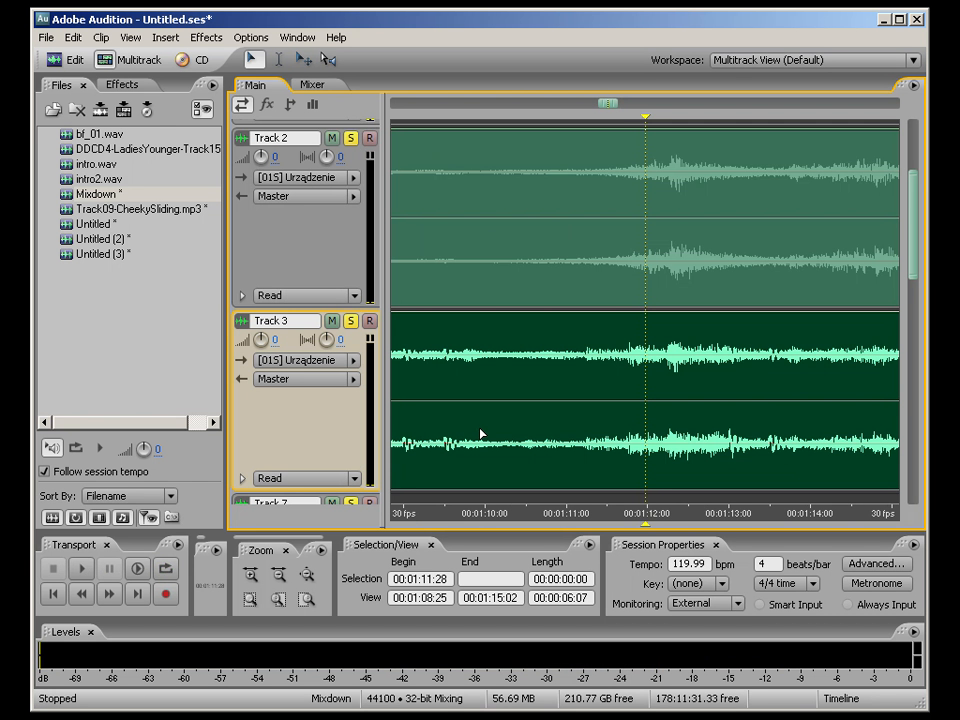
key("equal")
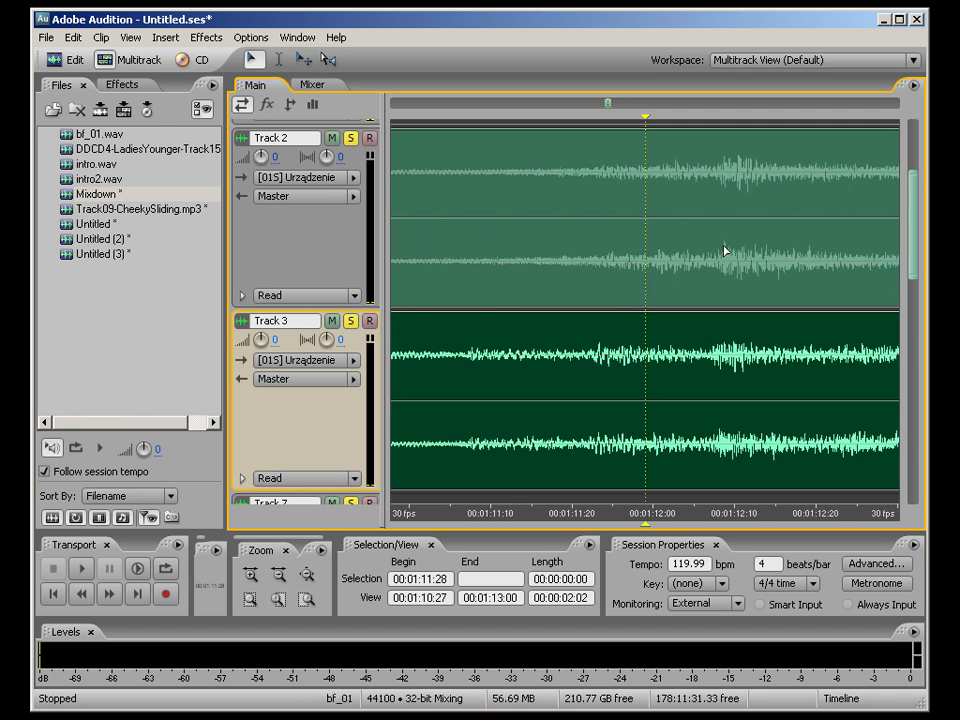
left_click(721, 344)
left_click(745, 350)
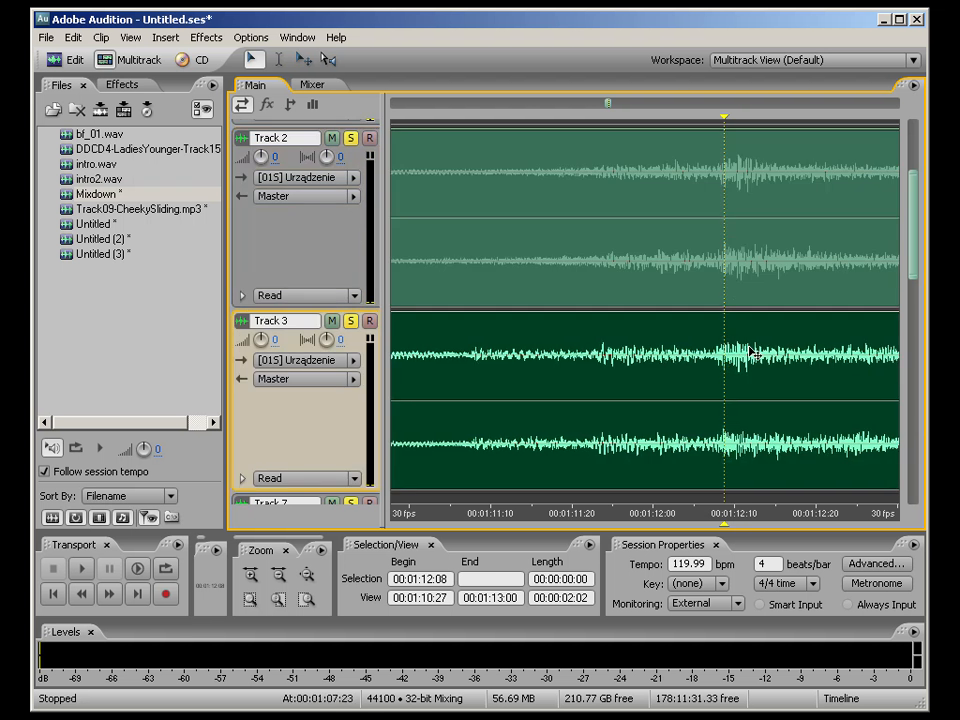
left_click_drag(749, 346, 751, 346)
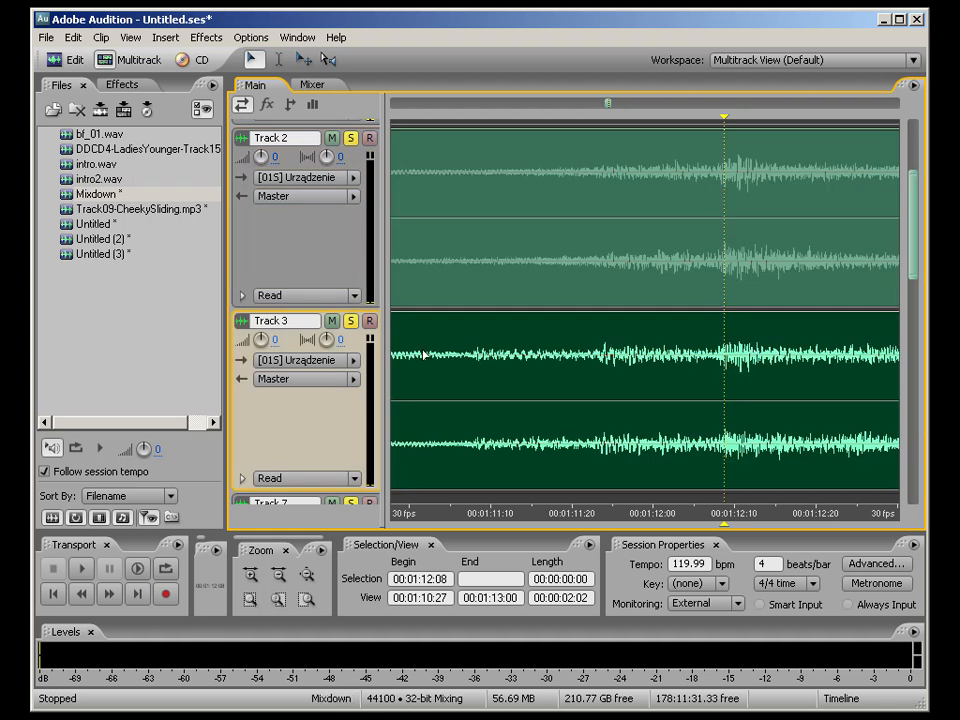
key("space")
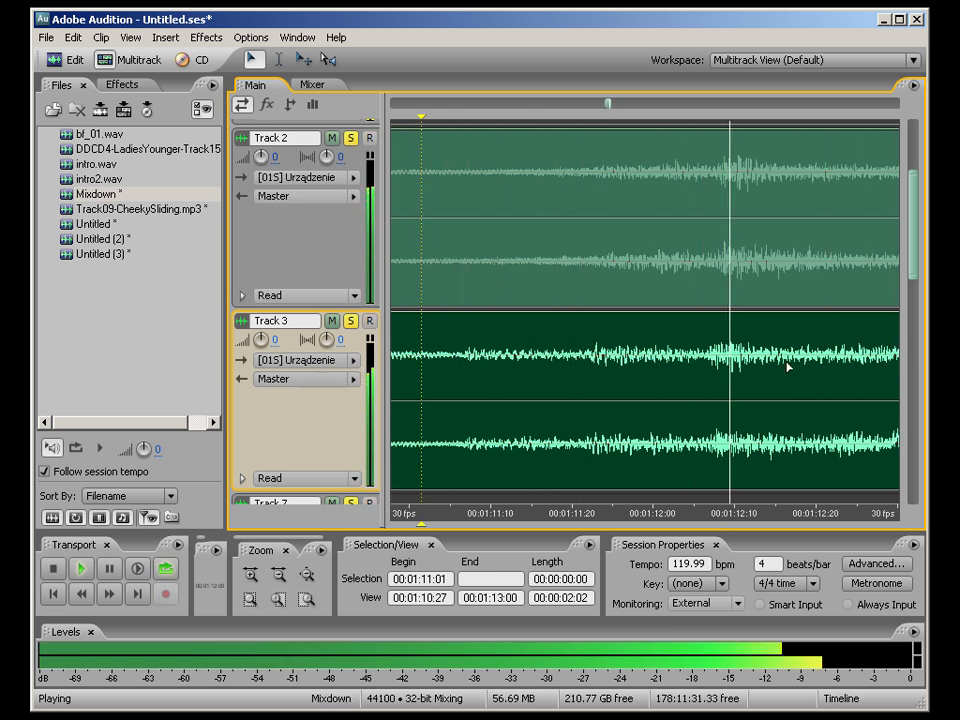
key("space")
Step: Nudge the Mixdown clip into sync with bf_01 around 00:01:16:08, replaying both tracks from that point between adjustments
scroll(788, 367, "down", 3)
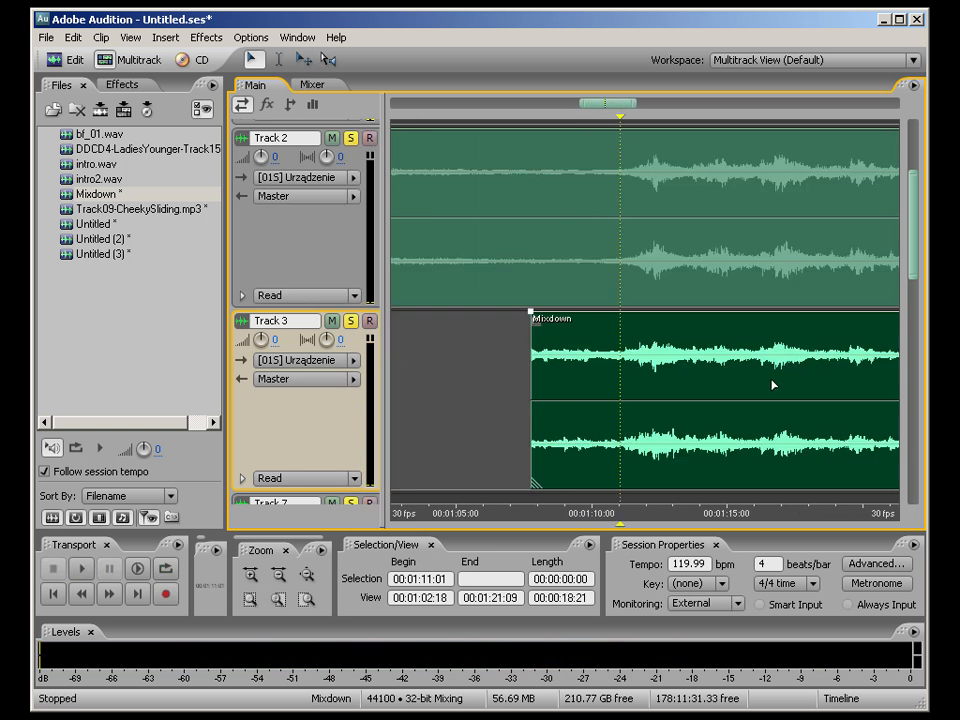
left_click(764, 287)
scroll(777, 434, "up", 2)
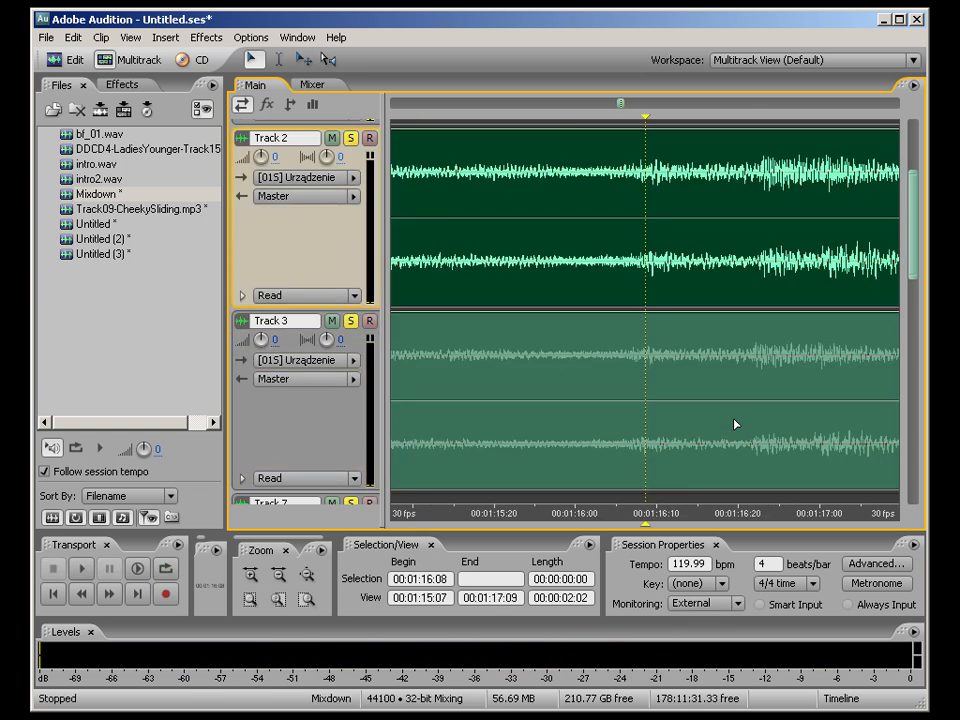
left_click(712, 398)
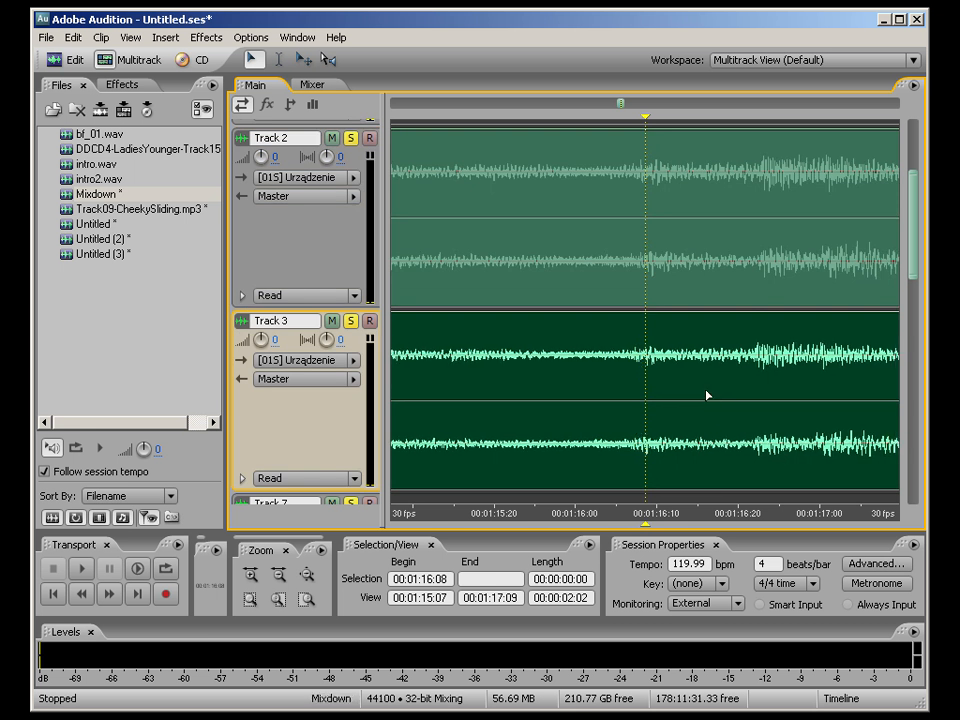
key("space")
key("space")
key("space")
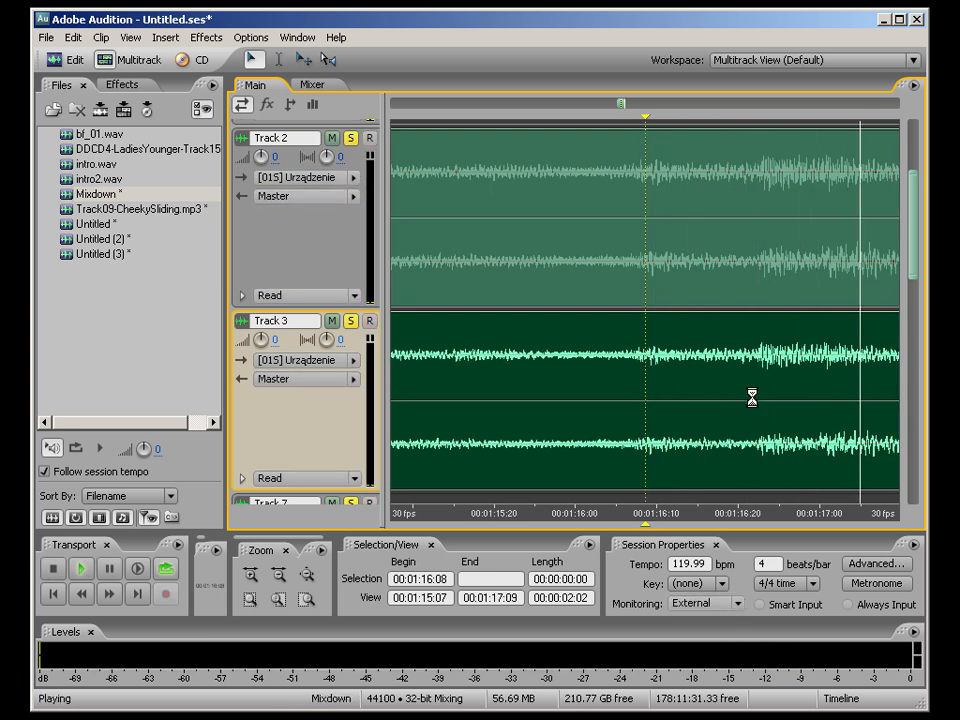
key("space")
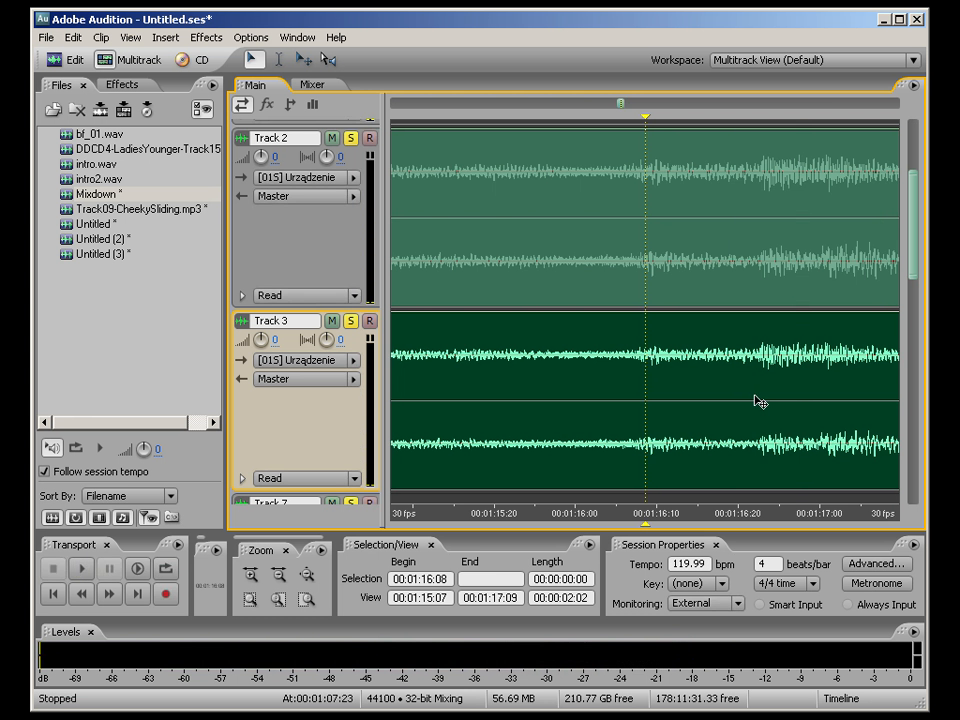
key("space")
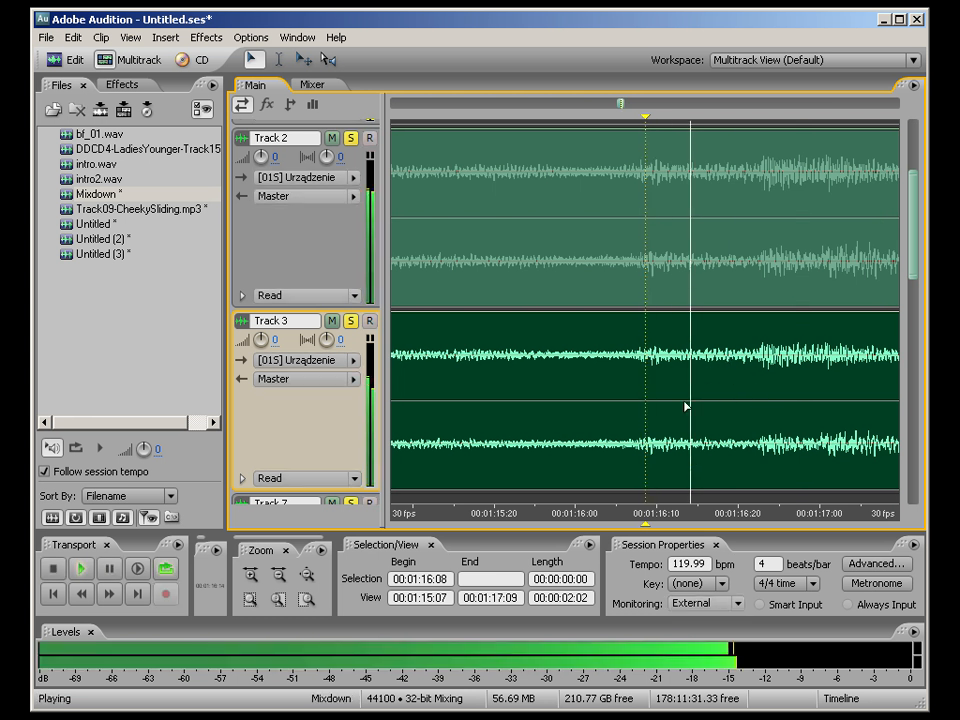
key("space")
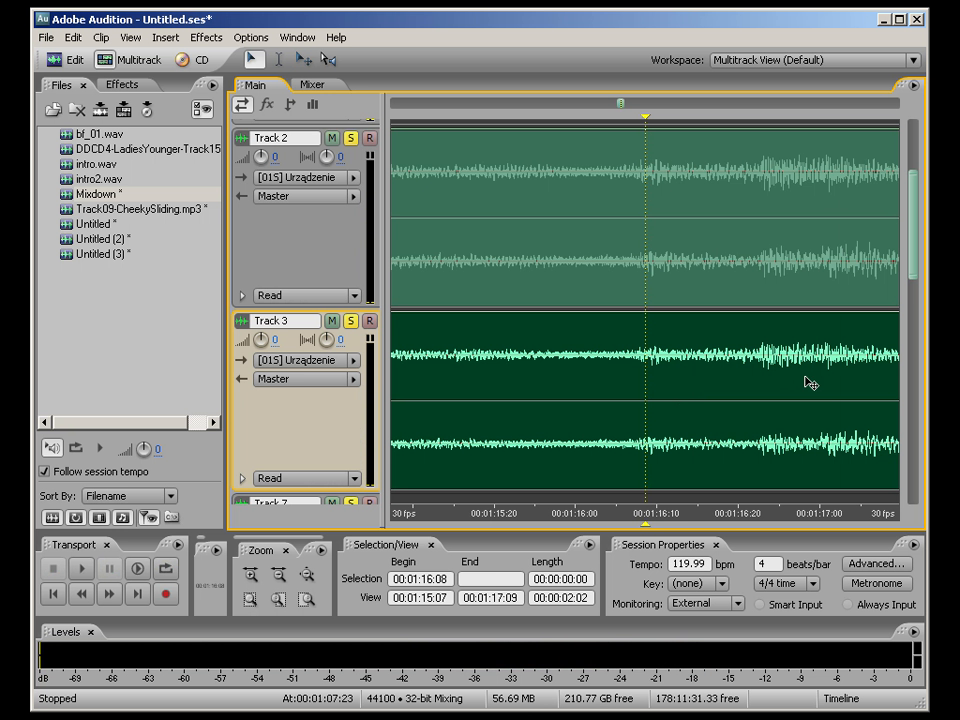
key("space")
key("space")
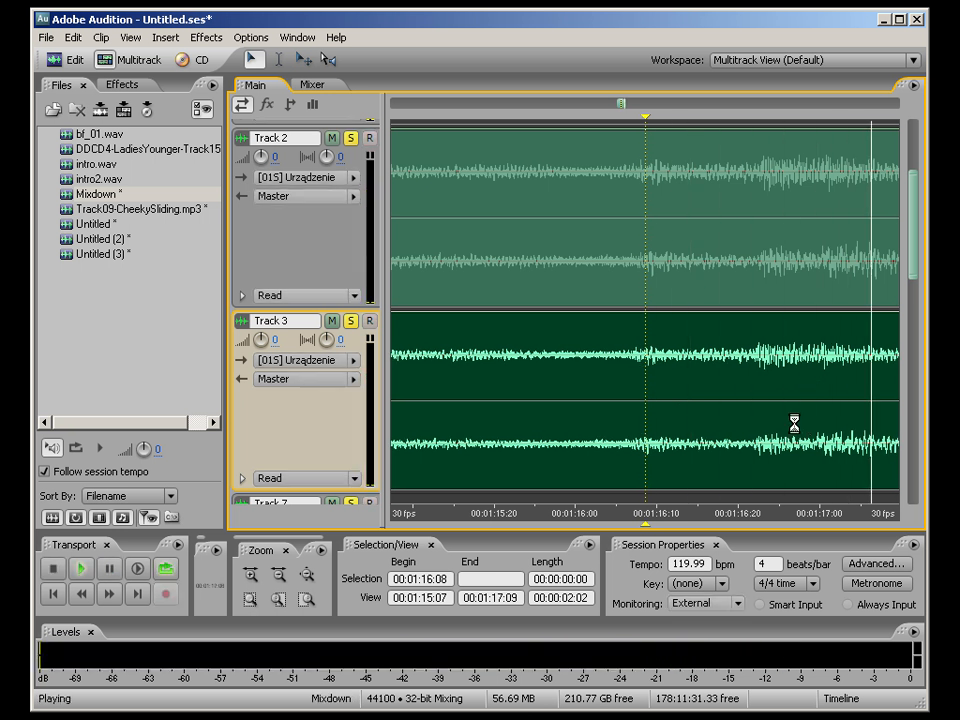
key("space")
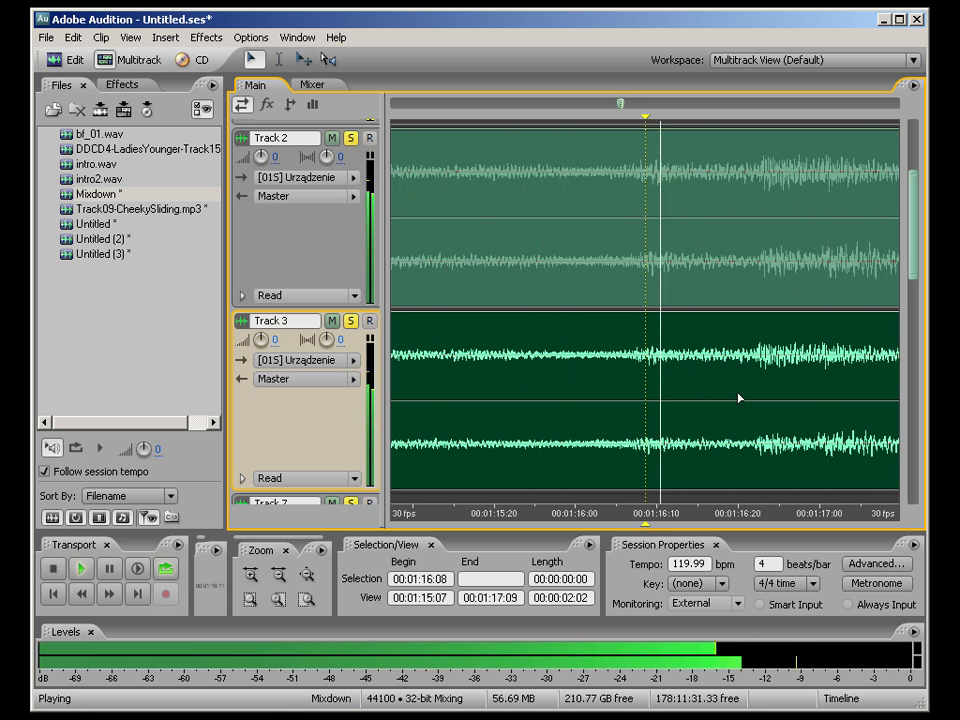
key("space")
Step: Shorten the bf_01 clip to end at about 00:01:16, leaving a short overlap with the start of Mixdown
scroll(737, 394, "down", 2)
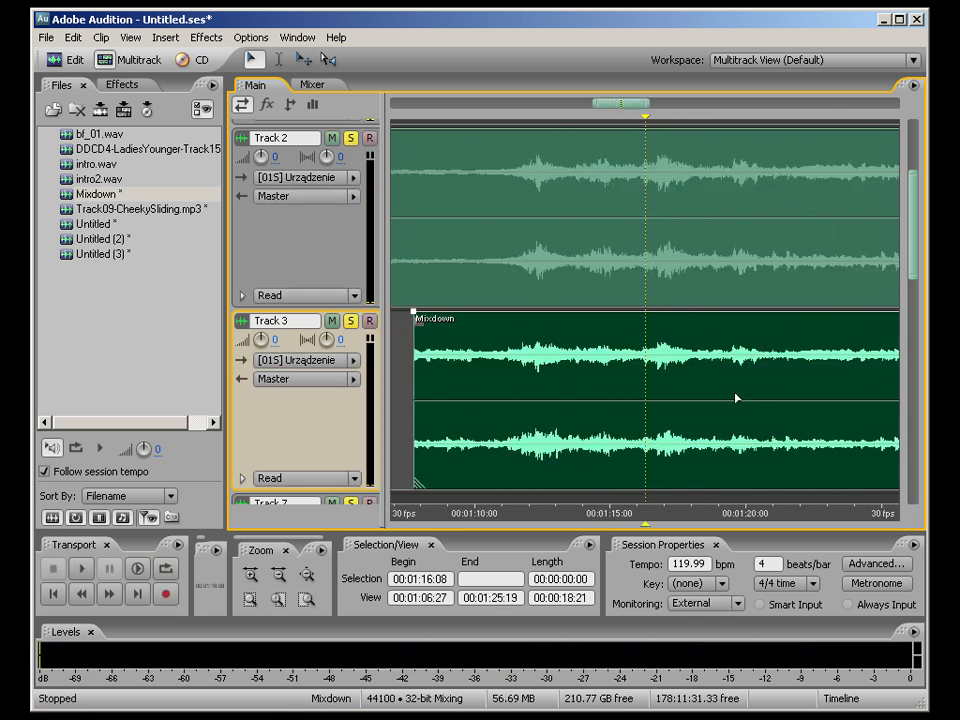
scroll(698, 380, "down", 2)
left_click_drag(664, 105, 722, 106)
left_click(718, 184)
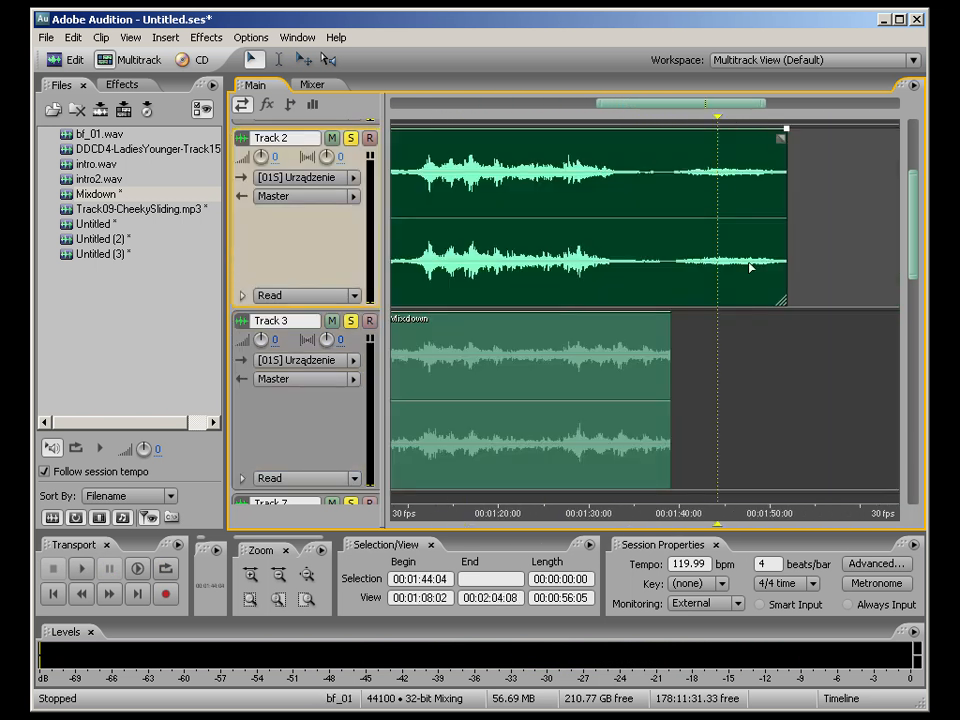
left_click_drag(784, 304, 467, 288)
left_click_drag(656, 104, 430, 118)
left_click_drag(563, 104, 778, 112)
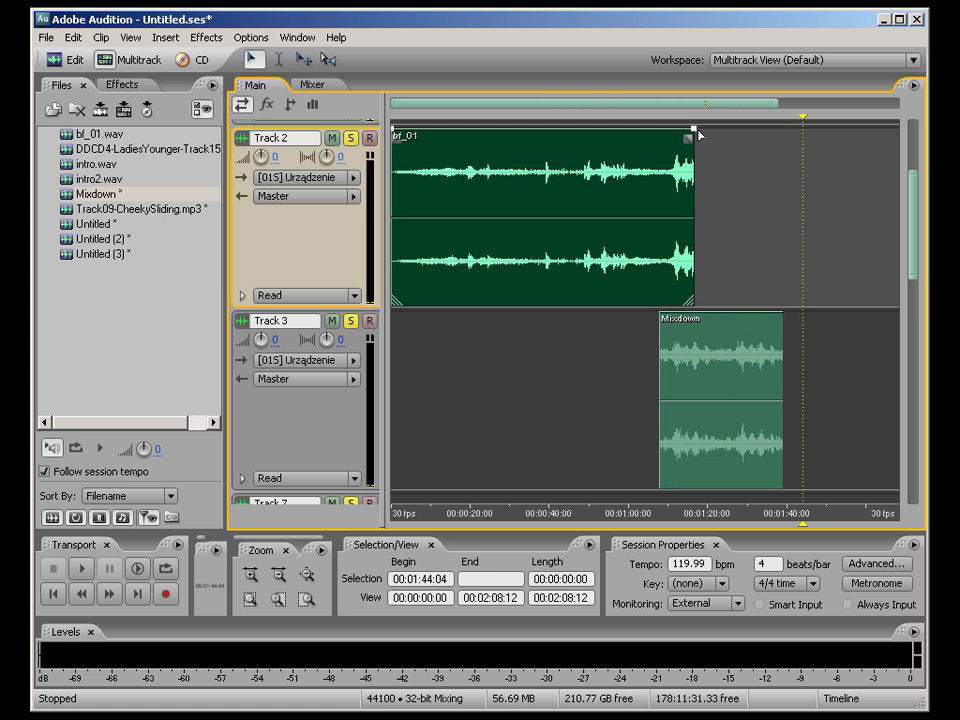
Step: Crossfade the overlap: lower bf_01's volume envelope and fade it out at its end, and give Mixdown a fade-in about 10 seconds long
left_click_drag(693, 129, 718, 358)
left_click_drag(690, 139, 658, 141)
left_click(690, 393)
left_click(690, 393)
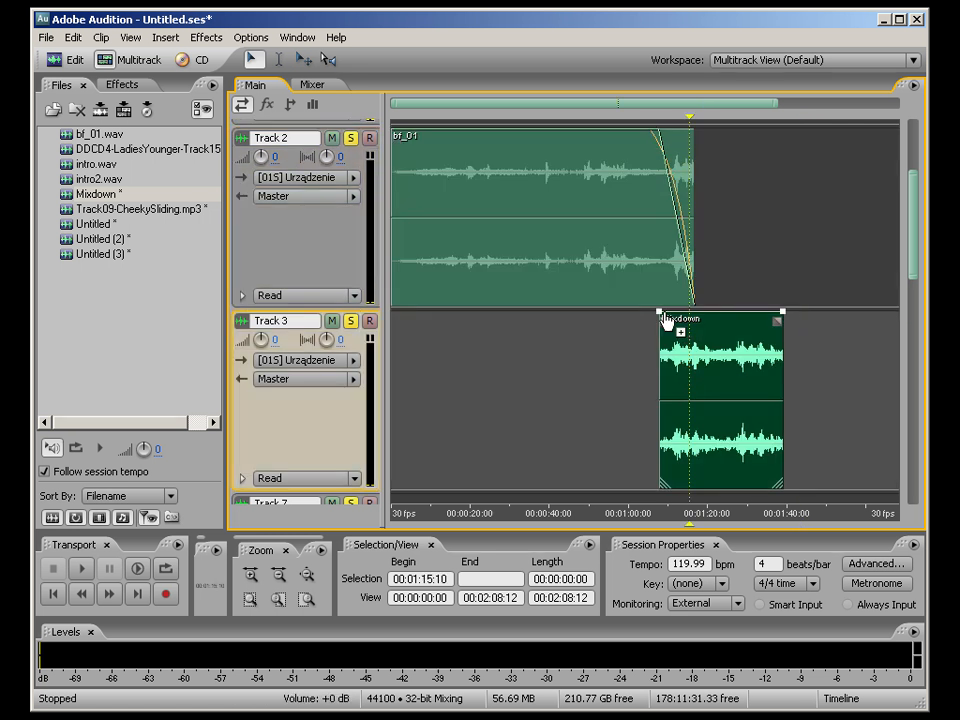
left_click_drag(669, 322, 694, 326)
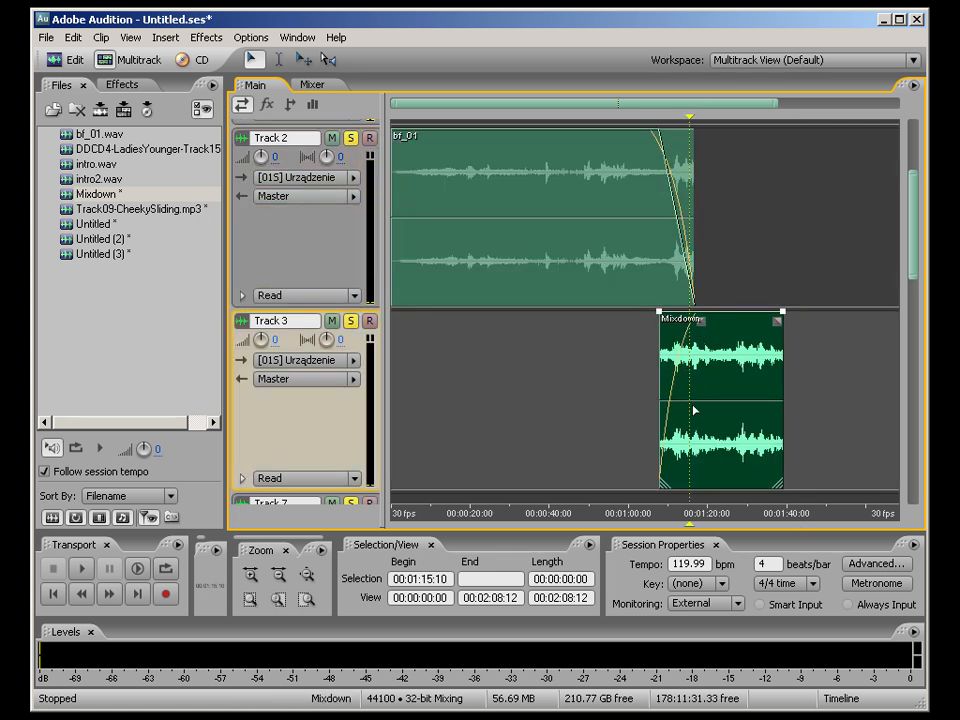
Step: Undo the manual fades on the Mixdown and bf_01 clips
key("ctrl+z")
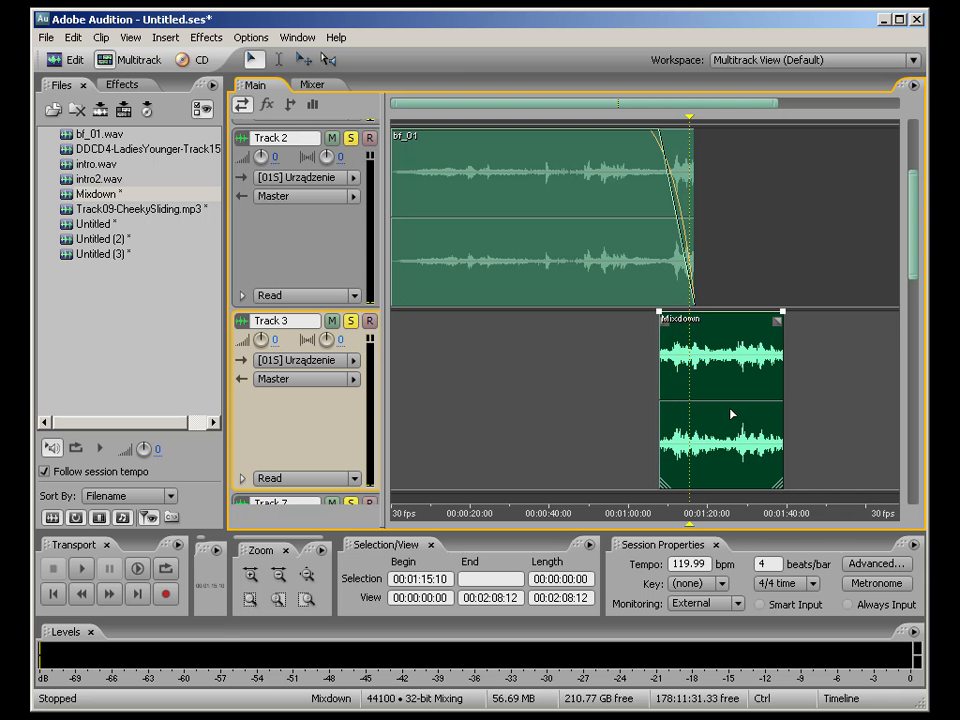
key("ctrl+z")
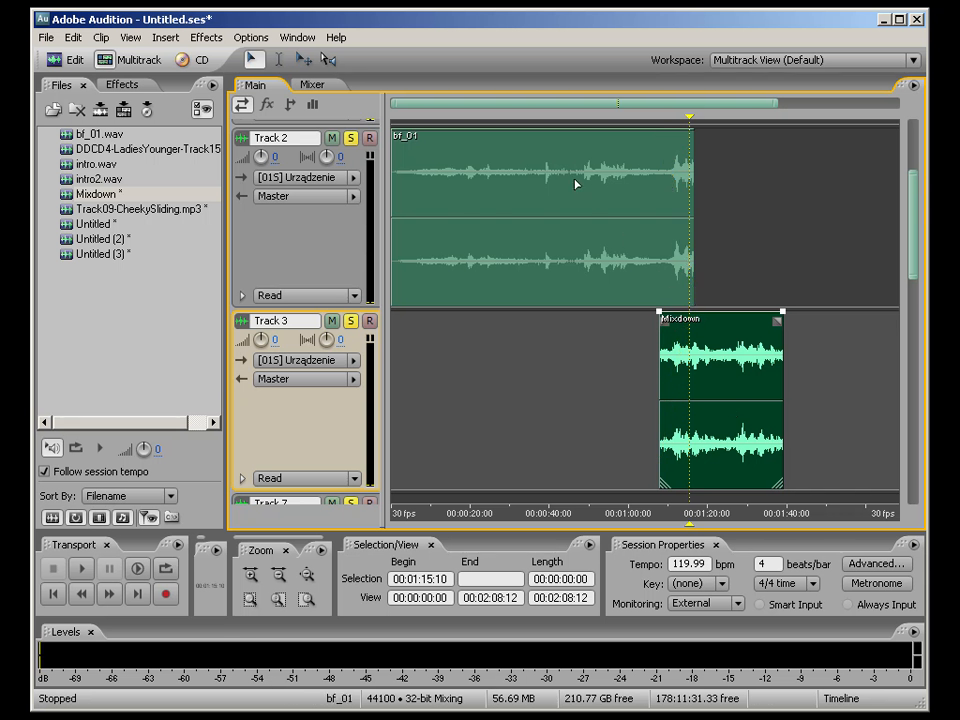
Step: Move bf_01 straight down onto Track 3 so it crossfades automatically with Mixdown, and play the join from 00:00:49:29
left_click(551, 214)
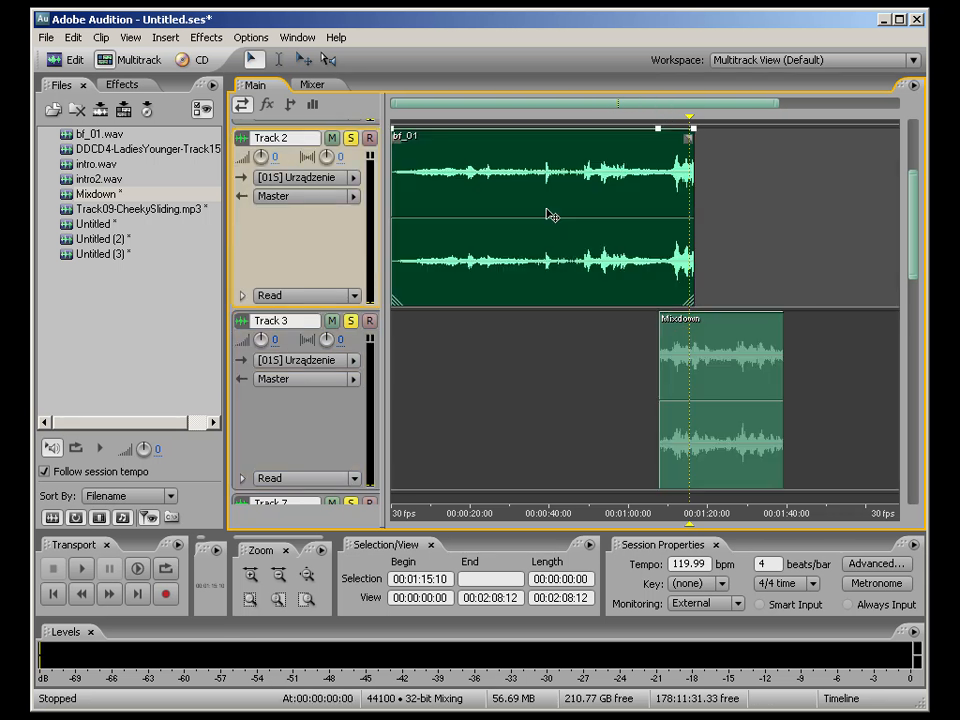
left_click_drag(542, 295, 541, 361)
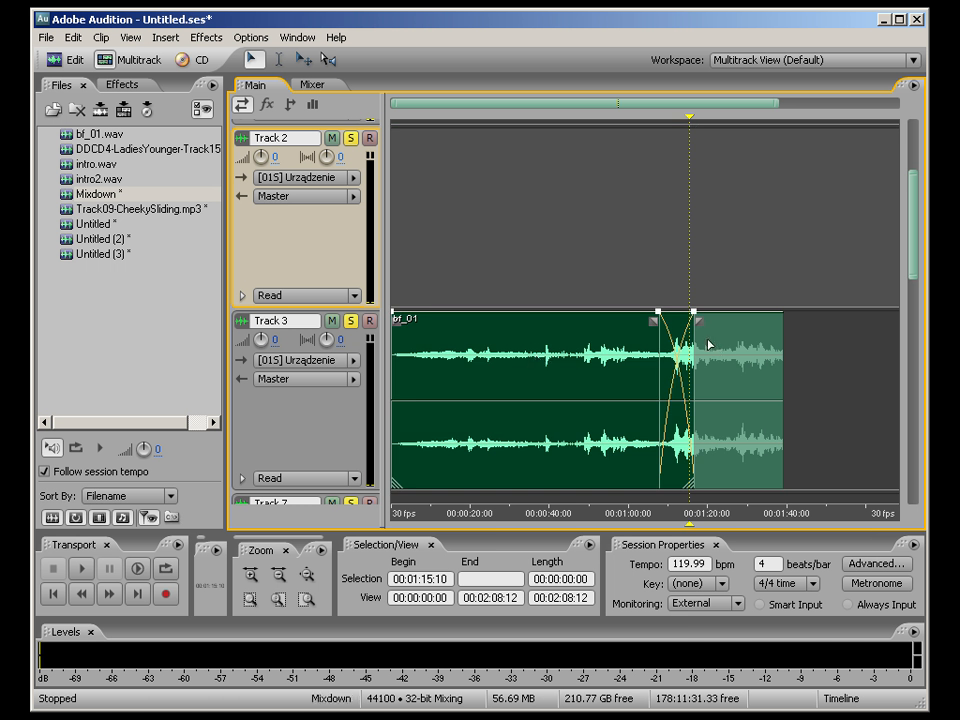
left_click(590, 195)
key("space")
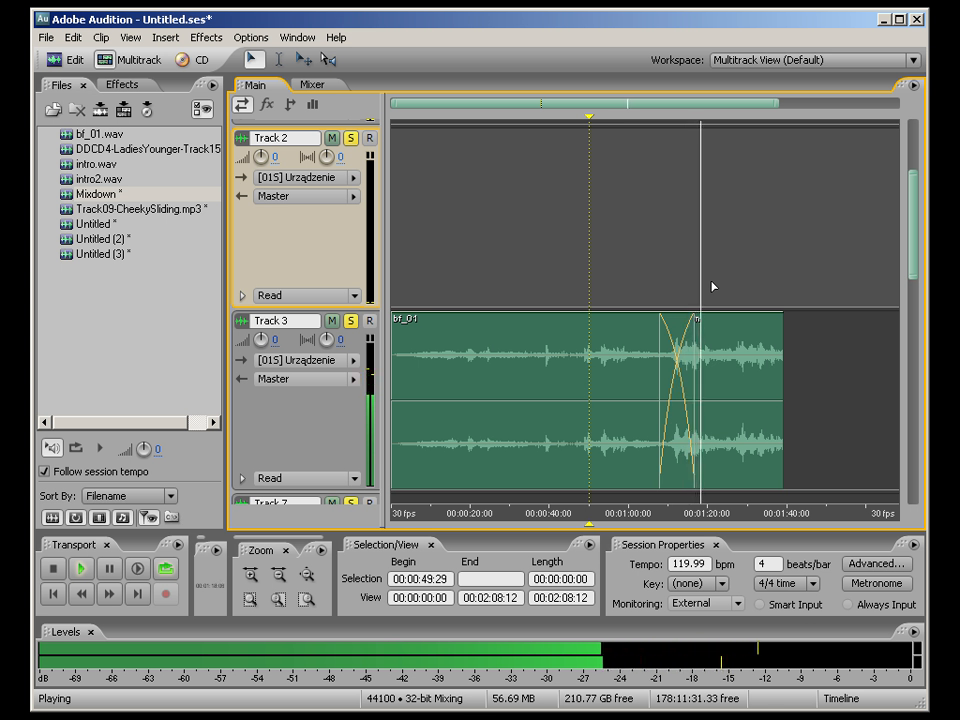
Step: Enable looping for the Mixdown clip on Track 3 and extend its end to about 00:03:00
left_click(762, 346)
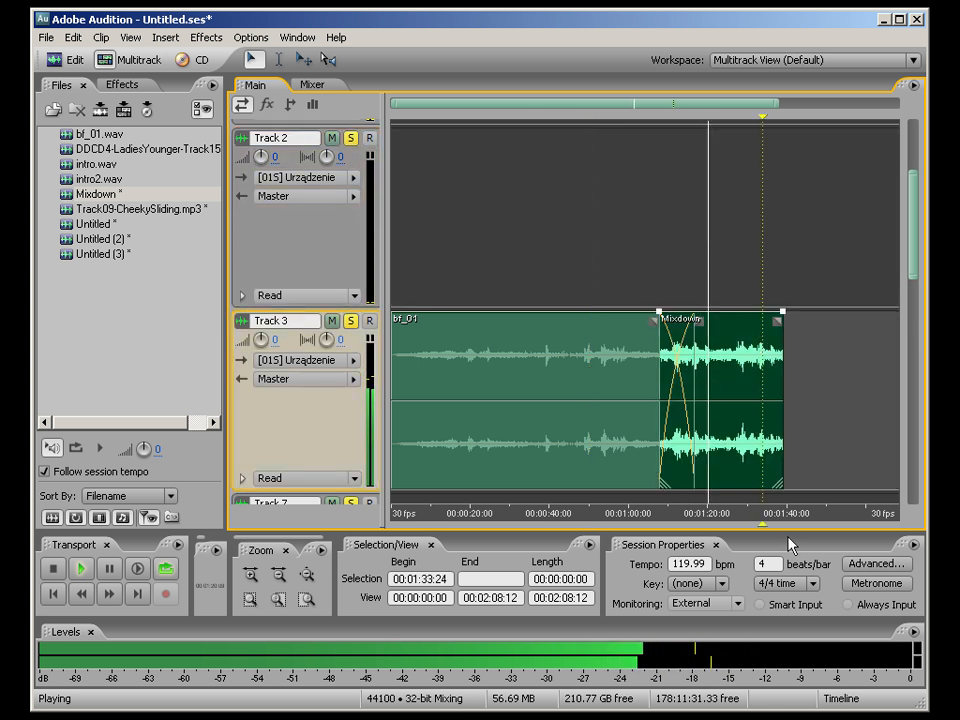
left_click_drag(778, 484, 918, 476)
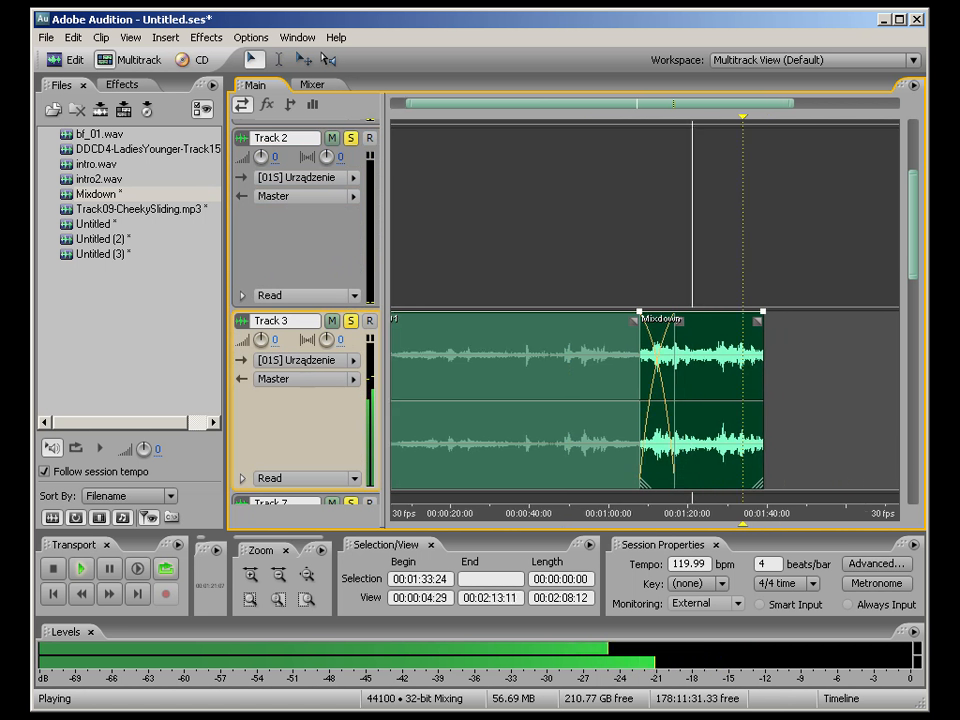
right_click(758, 455)
left_click(794, 293)
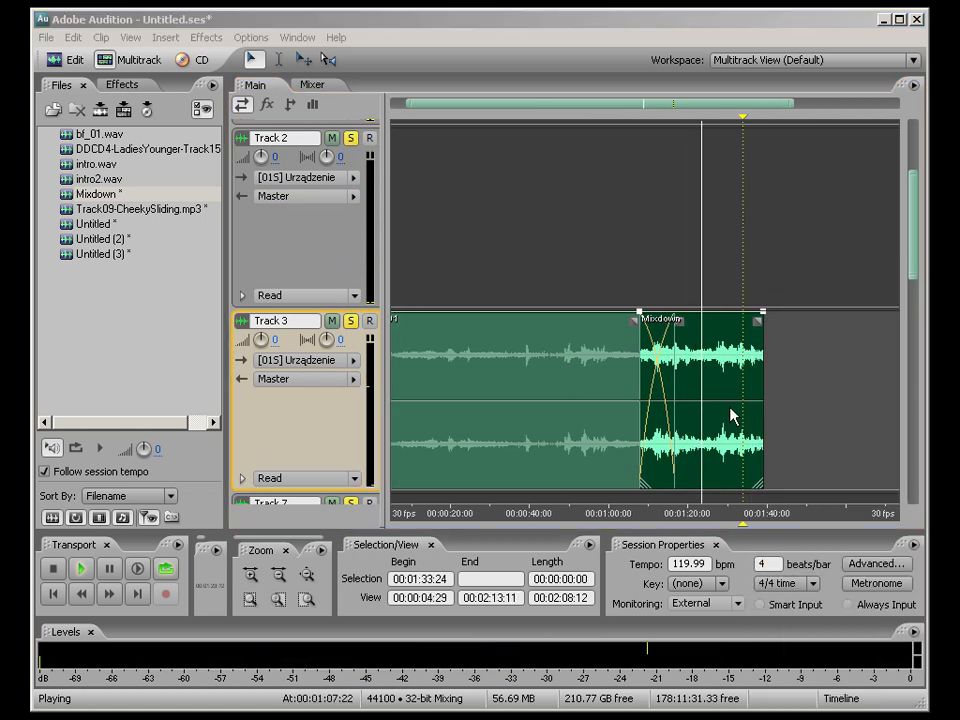
left_click(470, 193)
left_click(838, 424)
left_click_drag(762, 485, 895, 485)
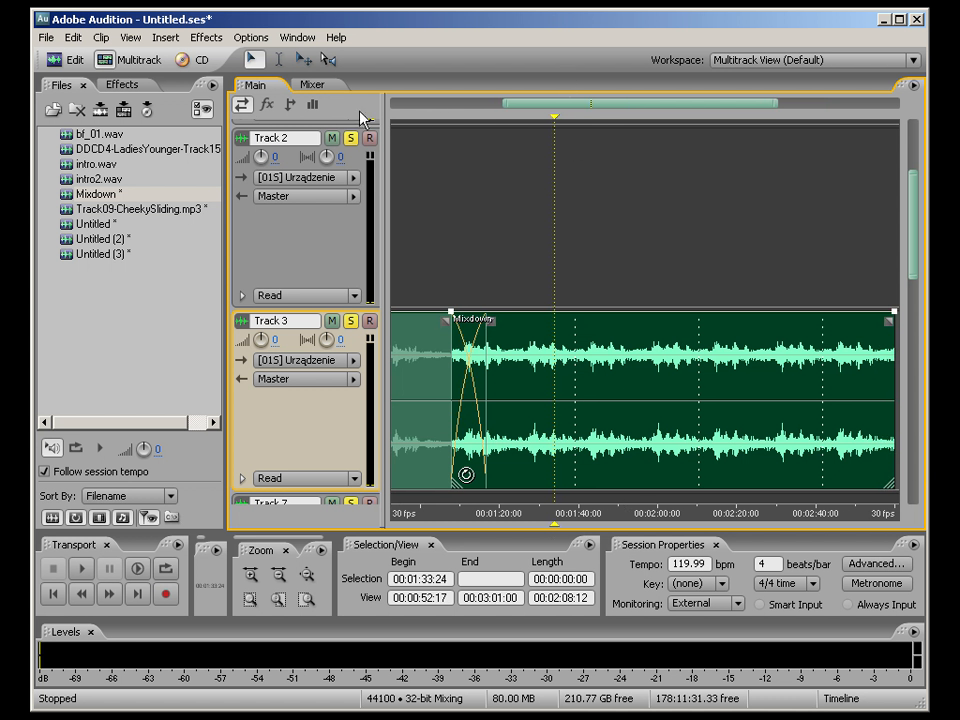
Step: Power on the Master track's effects in the mixer and open its Effects Rack
left_click(312, 84)
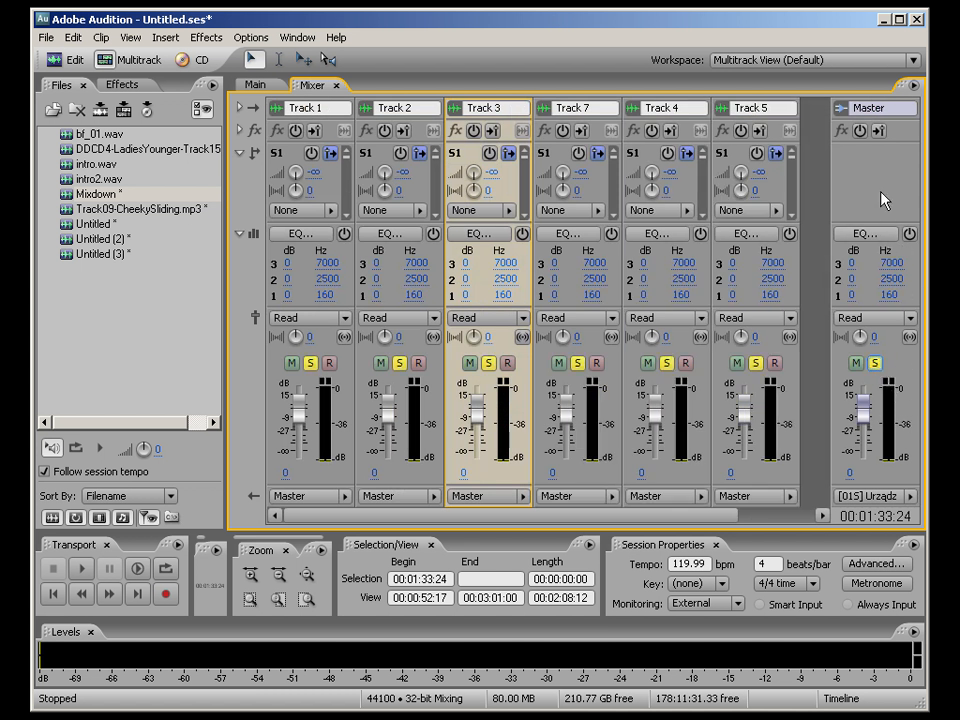
left_click(861, 133)
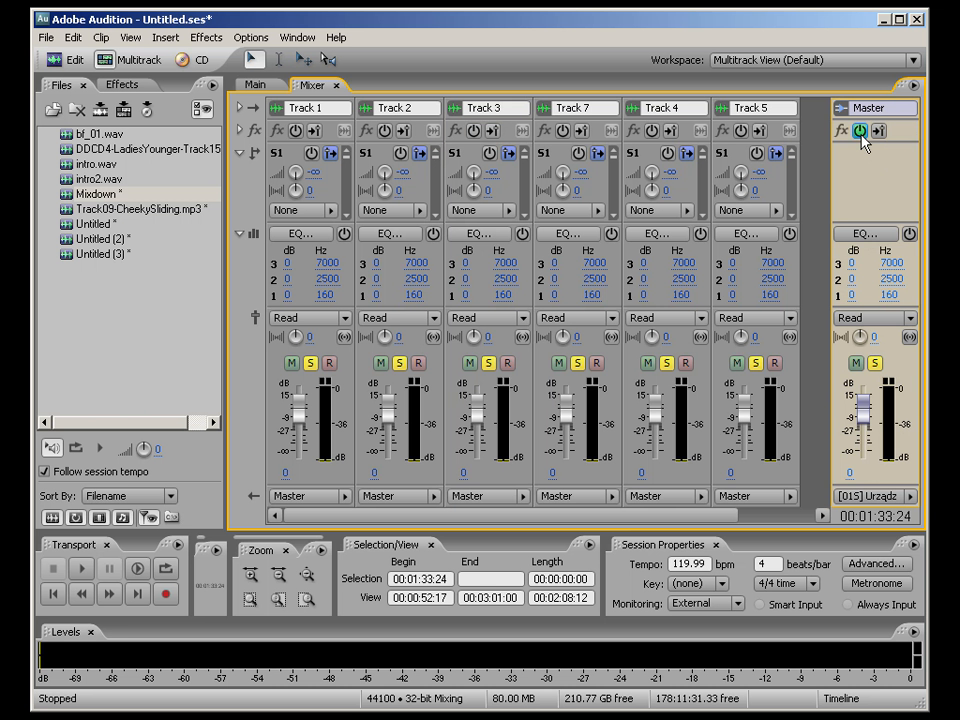
left_click(861, 134)
left_click(298, 38)
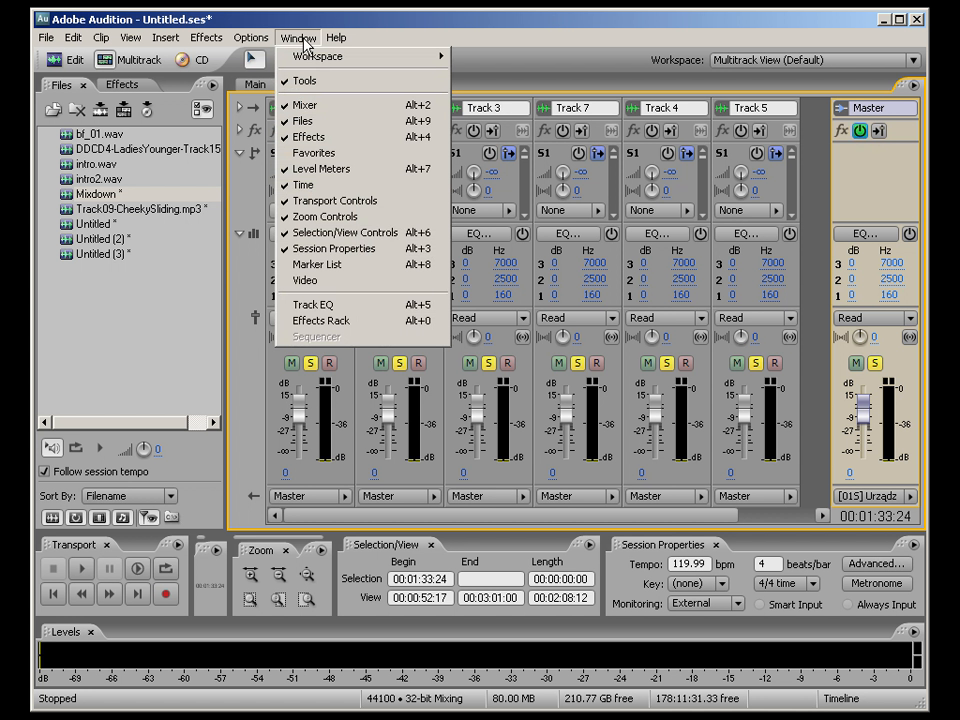
left_click(378, 330)
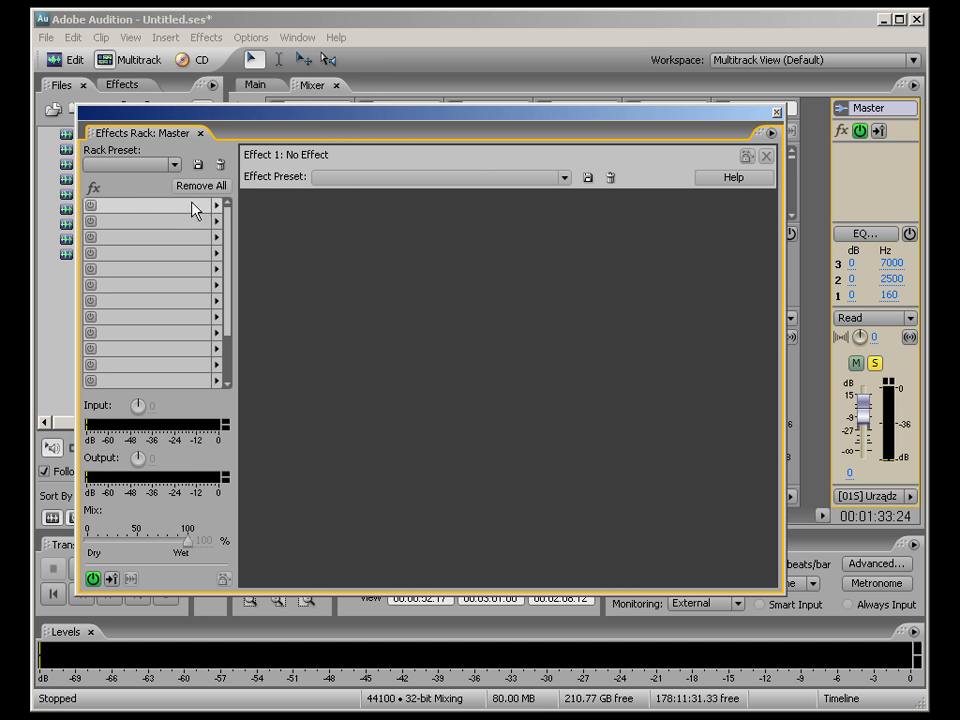
Step: Add Studio Reverb as the first Master effect with the Mastering Reverb preset, and close the rack
left_click(216, 206)
mouse_move(352, 322)
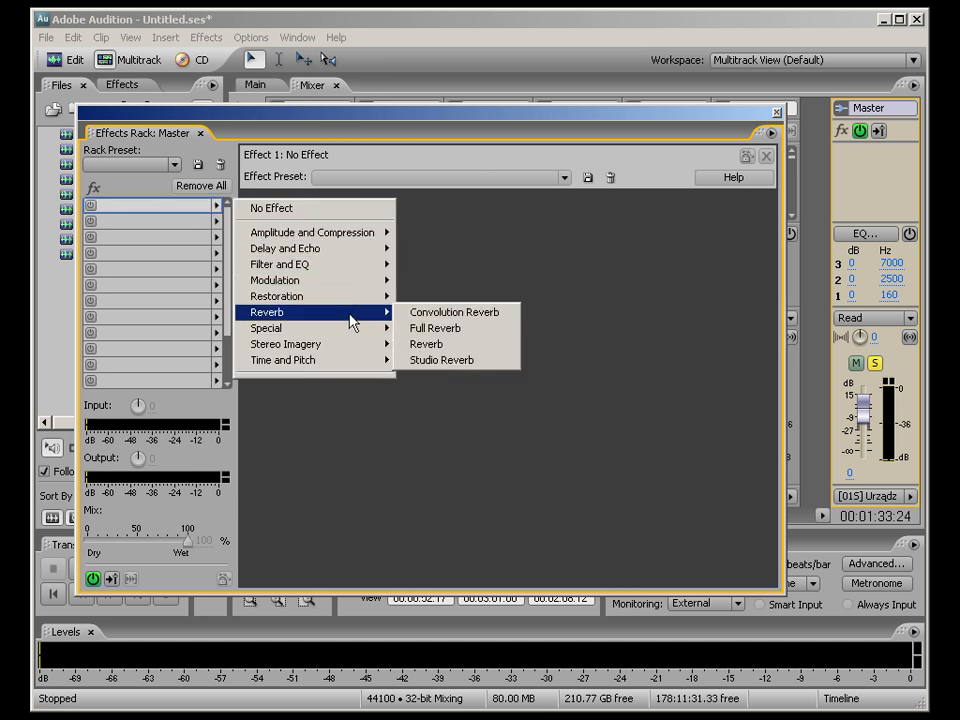
left_click(497, 362)
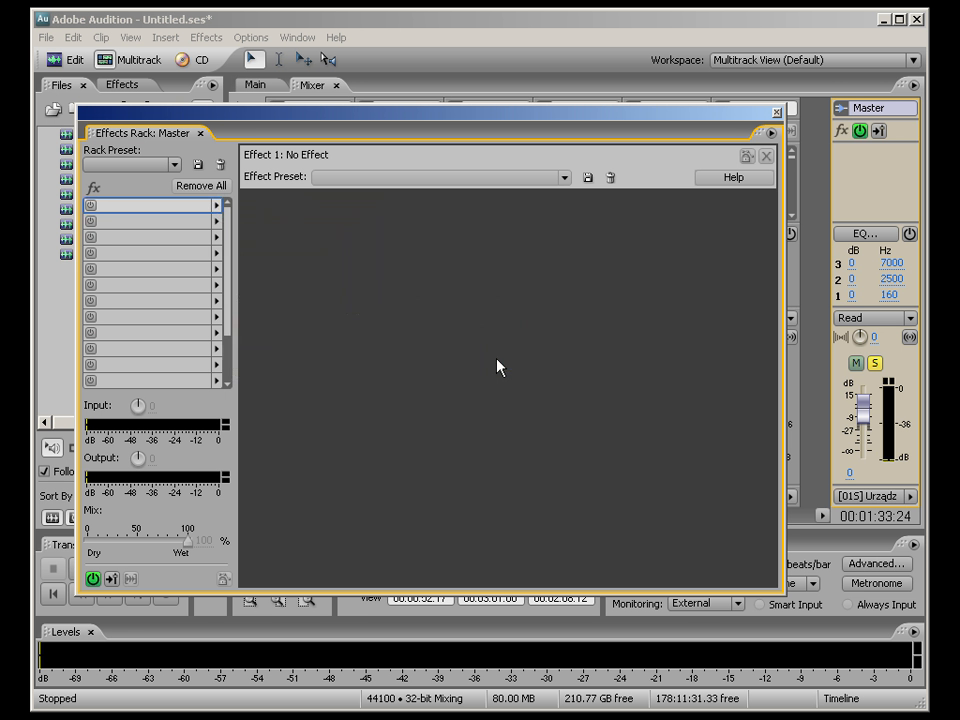
left_click(433, 180)
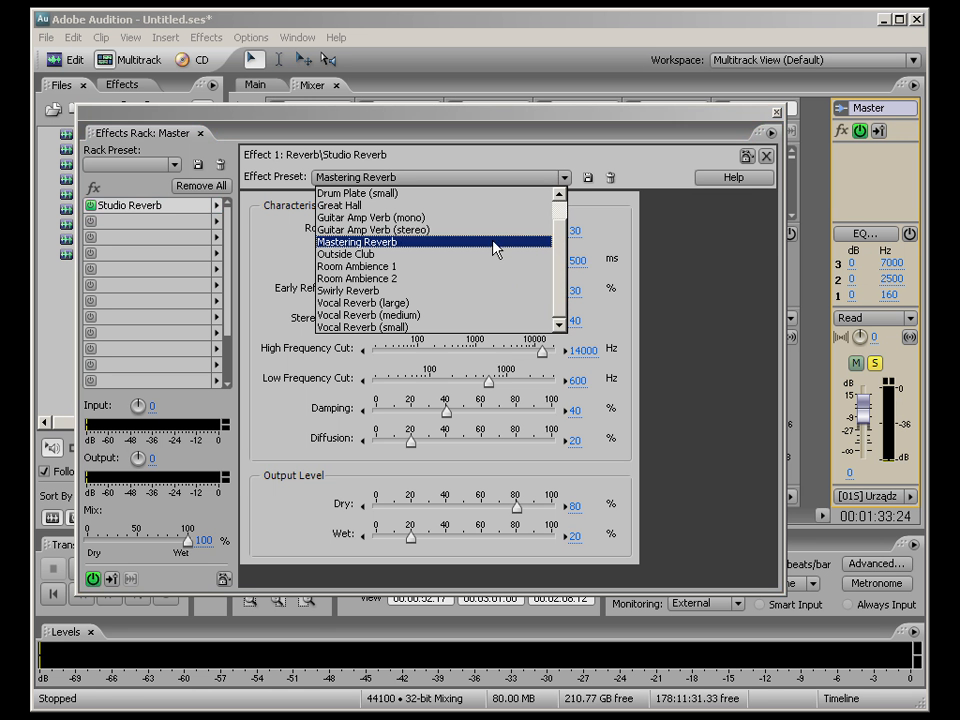
left_click(428, 242)
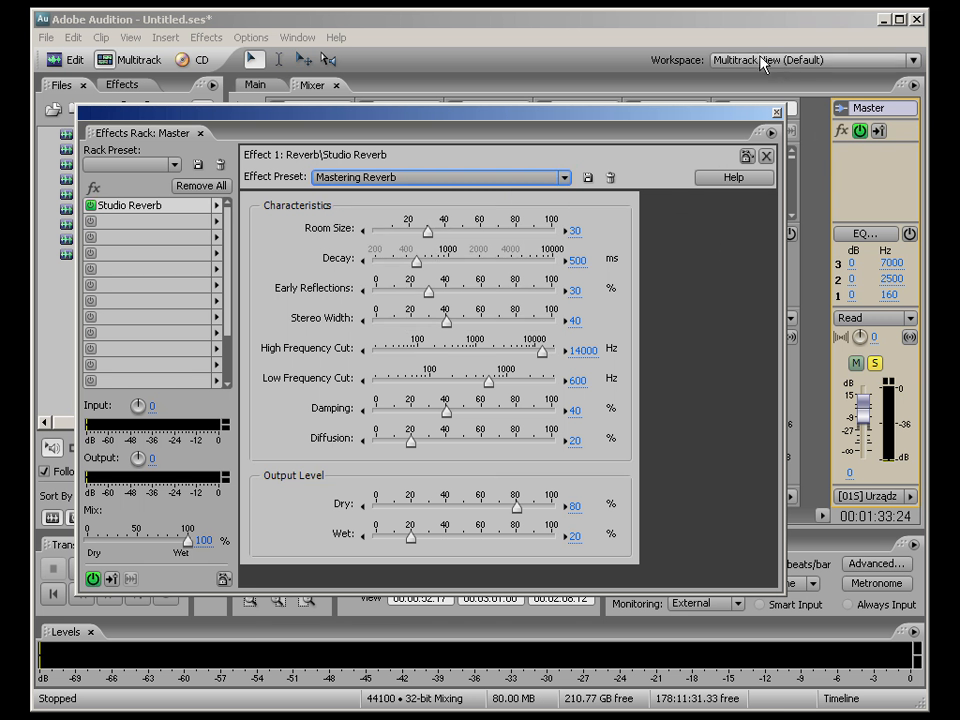
left_click(660, 47)
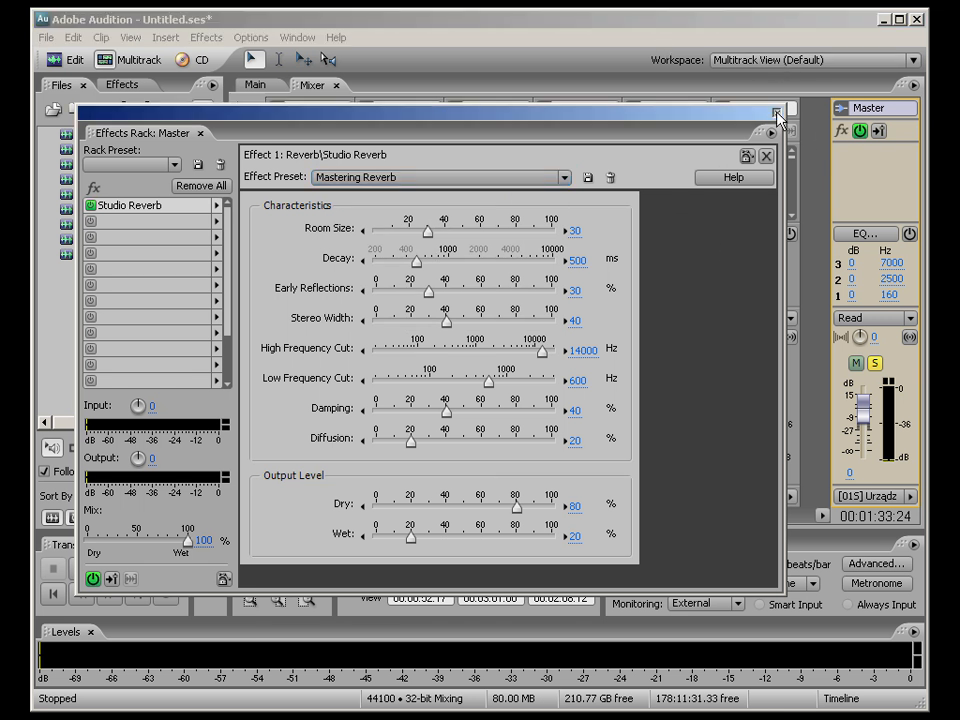
left_click(777, 112)
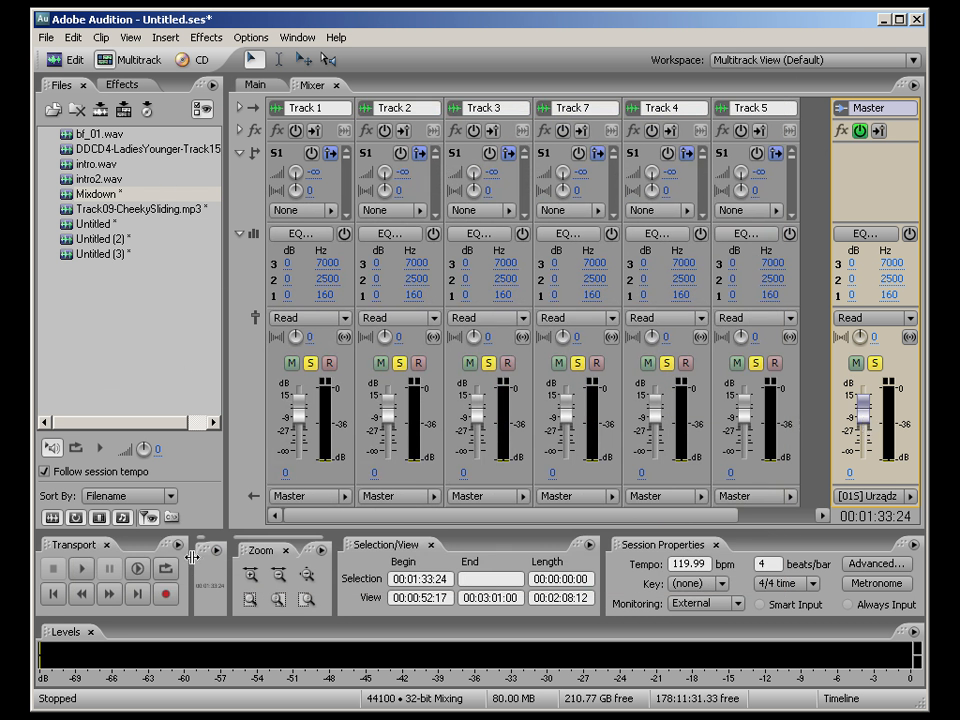
Step: Play the crossfade from 00:01:00:12 and the first loop boundary from 00:01:35:21 in the multitrack timeline
left_click(256, 85)
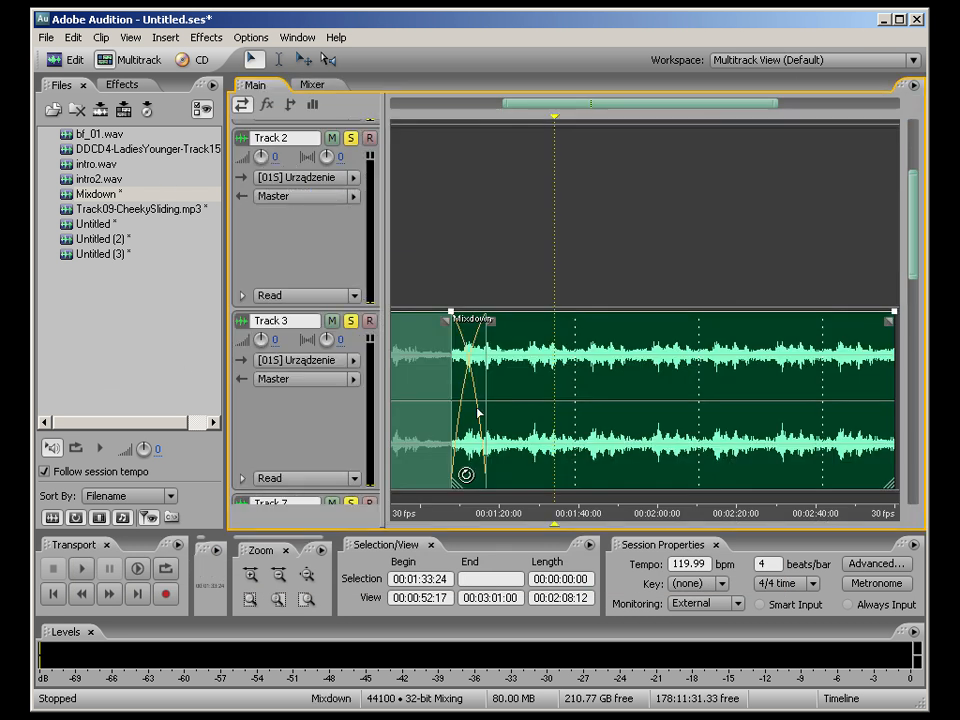
left_click(422, 240)
key("space")
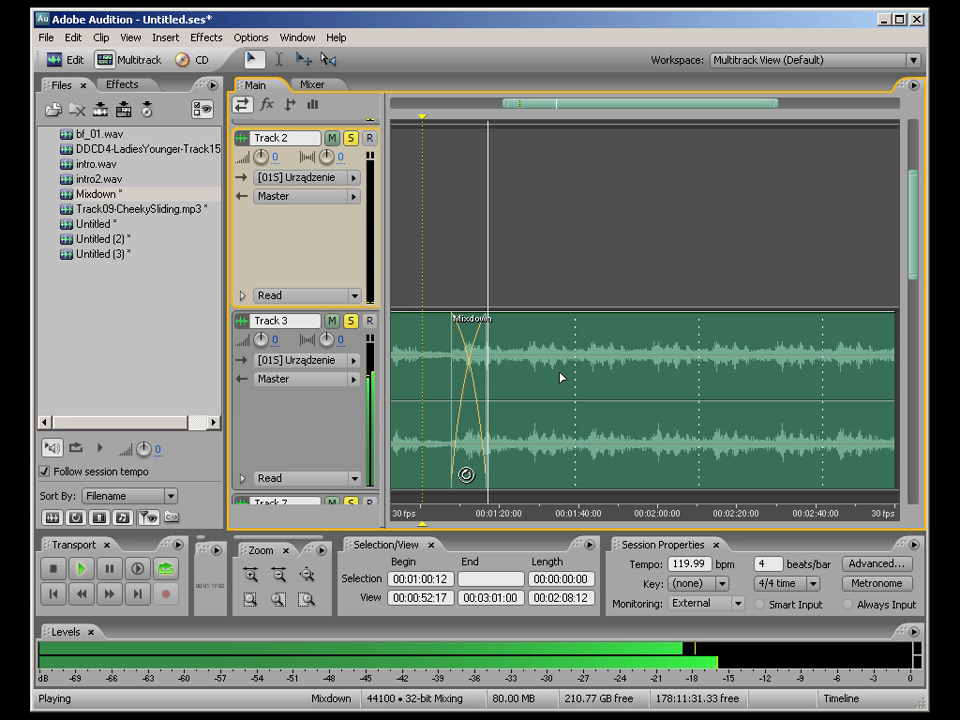
left_click(562, 262)
key("space")
key("space")
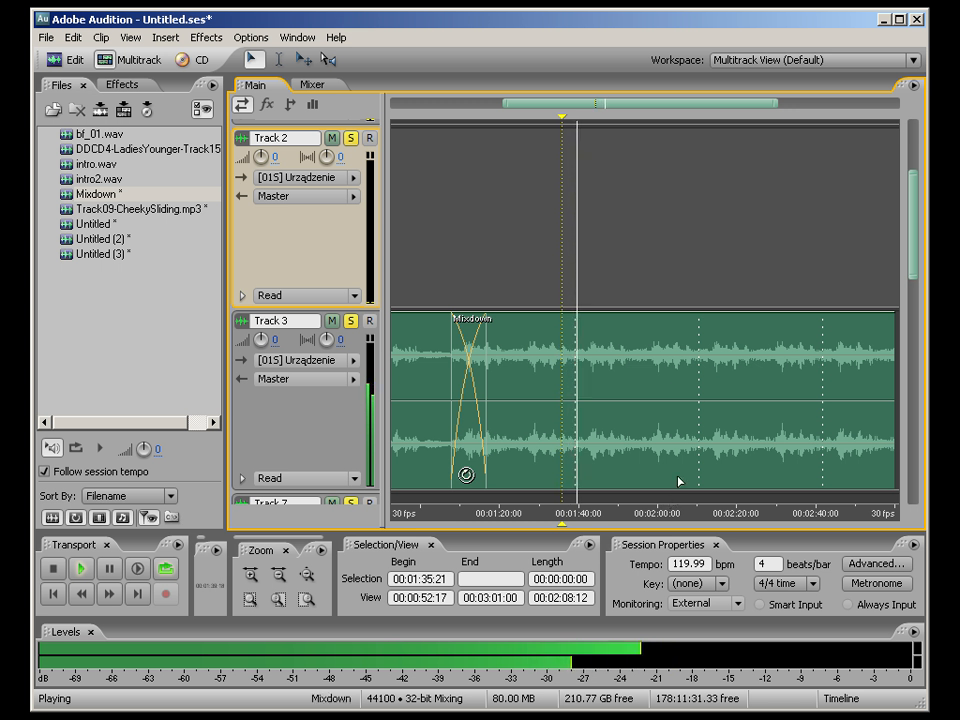
key("space")
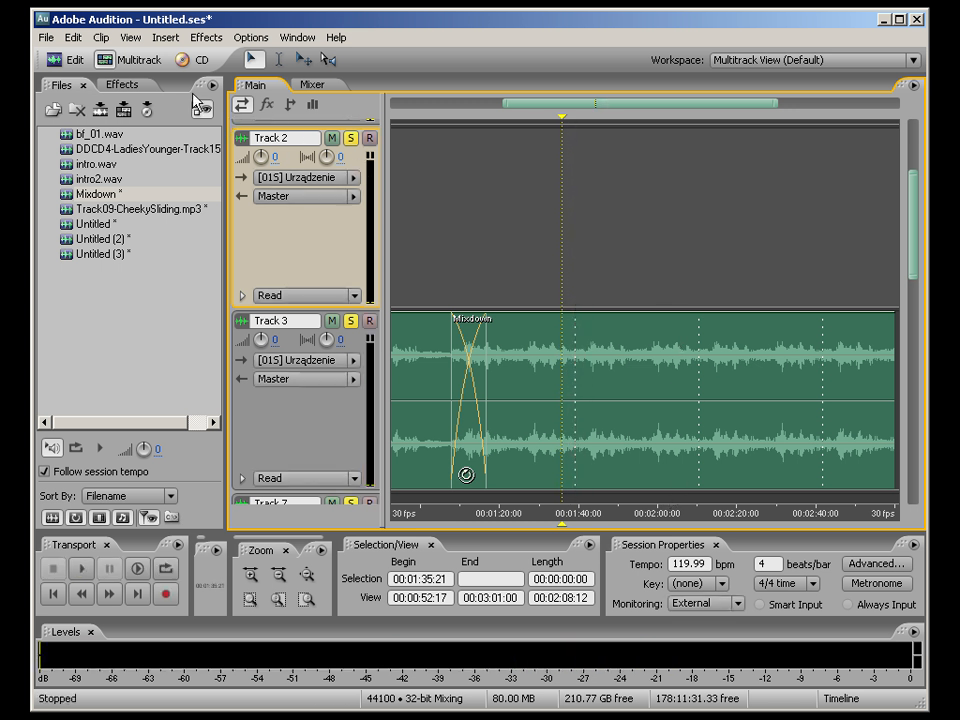
Step: Raise the Master volume to 4.4 dB in the mixer and switch to the Edit view
left_click(313, 84)
left_click_drag(868, 413, 869, 408)
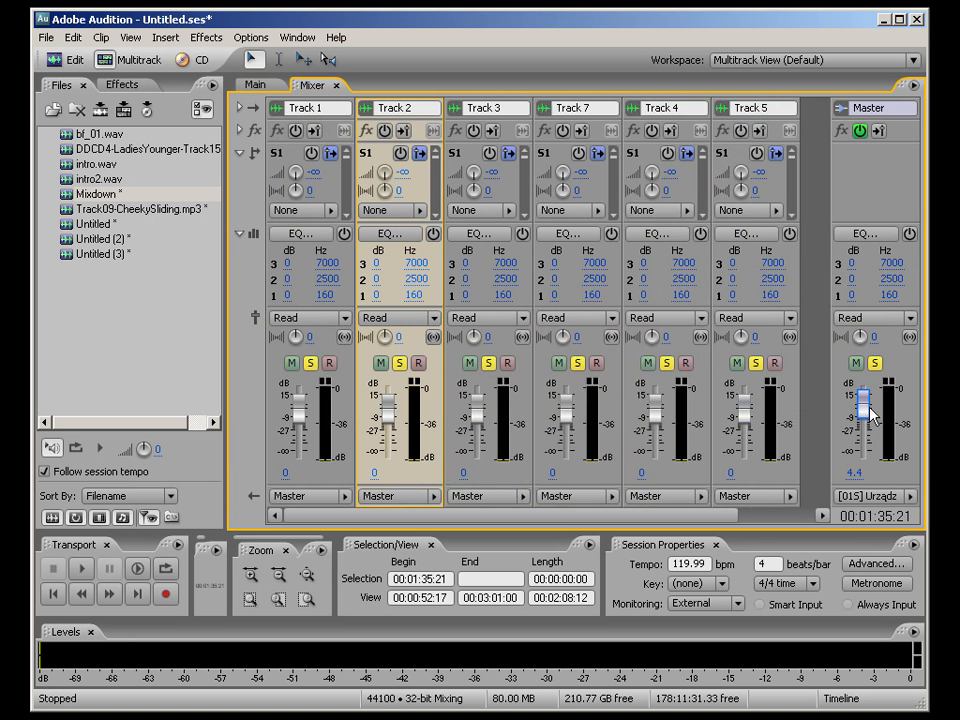
left_click(57, 62)
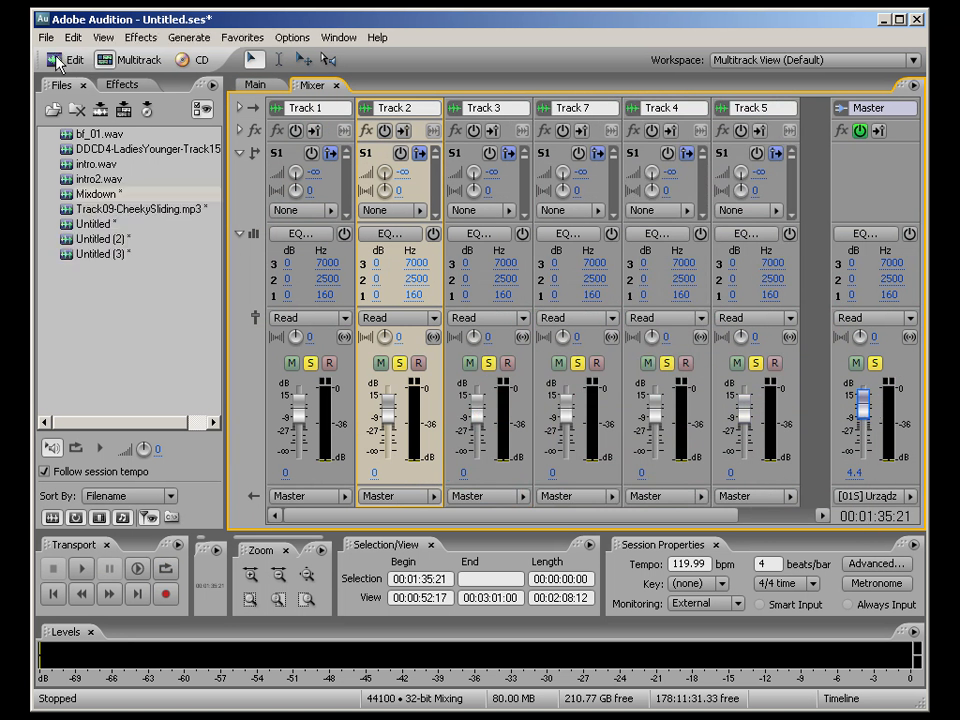